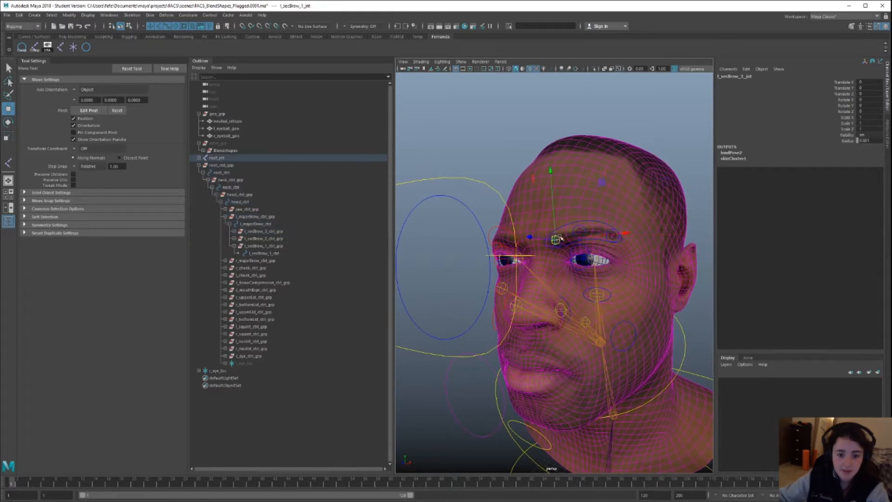
- Examine the left brow control and the facial joints around the nose and mouth from several angles
{"action": "left_click", "coordinate": [579, 232]}
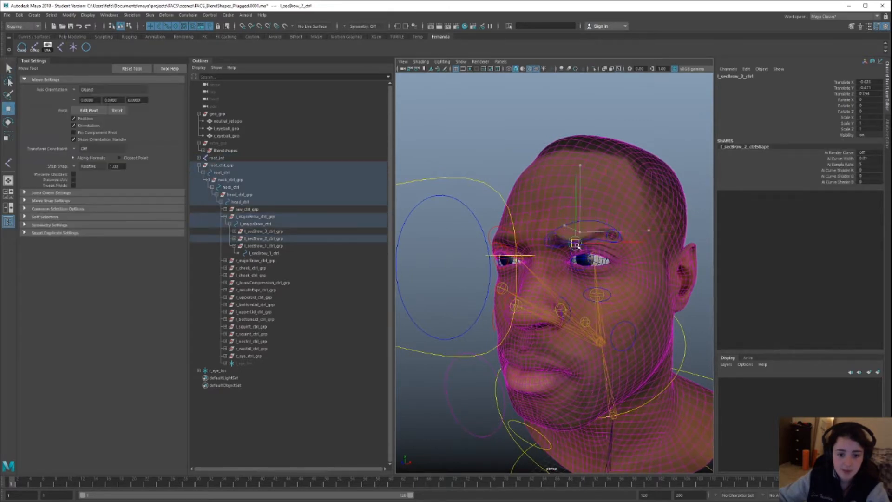
{"action": "left_click_drag", "start_coordinate": [580, 234], "coordinate": [574, 259], "text": "alt"}
{"action": "right_click_drag", "start_coordinate": [575, 259], "coordinate": [627, 269], "text": "alt"}
{"action": "left_click_drag", "start_coordinate": [627, 270], "coordinate": [580, 262], "text": "alt"}
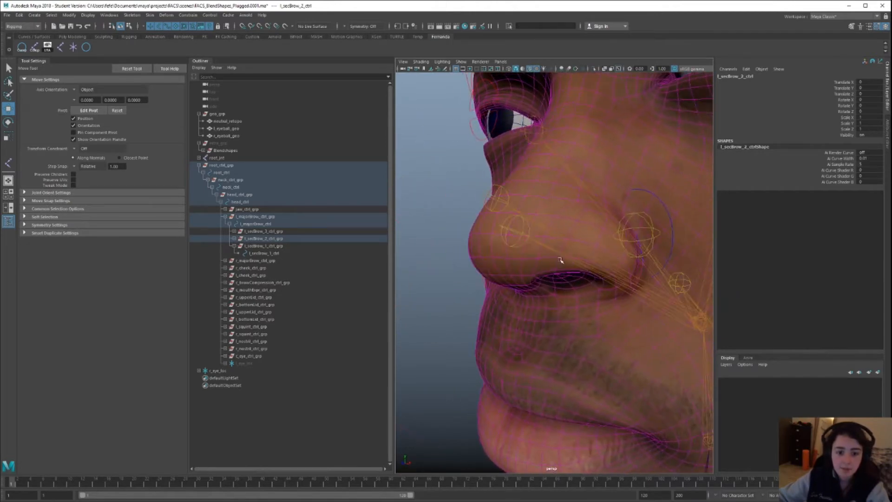
{"action": "right_click_drag", "start_coordinate": [581, 263], "coordinate": [552, 259], "text": "alt"}
{"action": "left_click_drag", "start_coordinate": [551, 259], "coordinate": [564, 321], "text": "alt"}
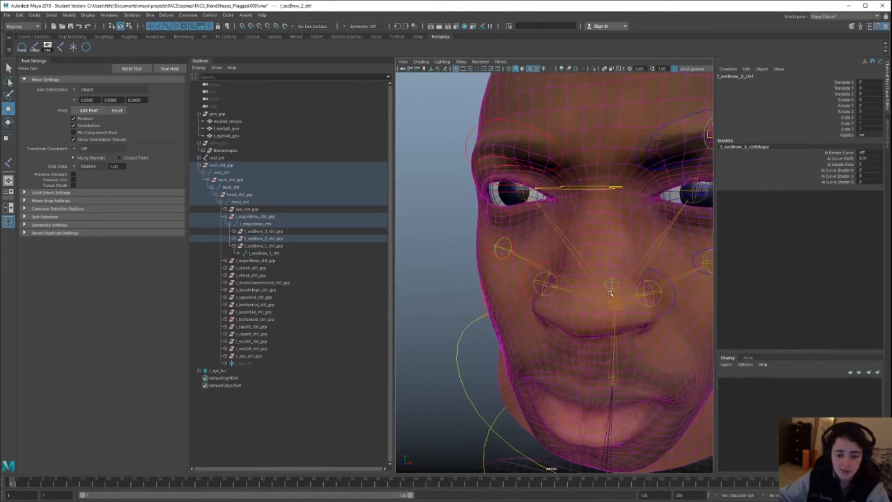
{"action": "right_click_drag", "start_coordinate": [637, 323], "coordinate": [627, 294], "text": "alt"}
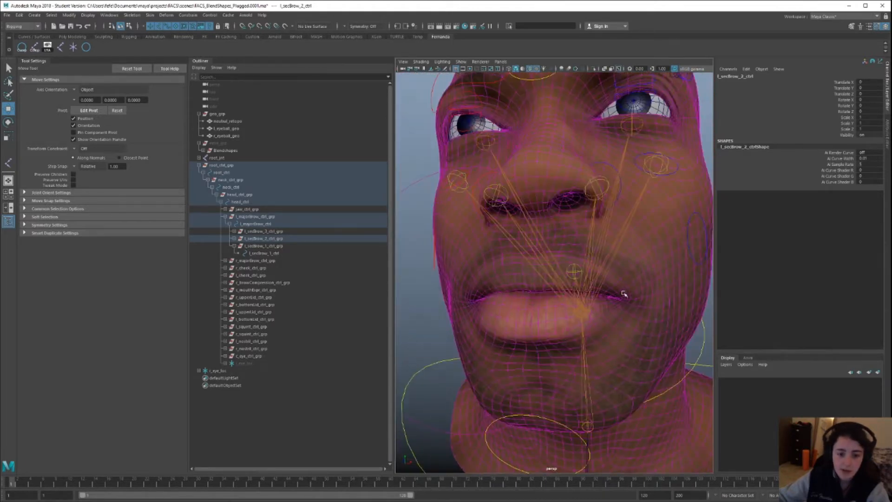
{"action": "left_click_drag", "start_coordinate": [574, 301], "coordinate": [503, 303], "text": "alt"}
{"action": "right_click_drag", "start_coordinate": [568, 313], "coordinate": [521, 355], "text": "alt"}
{"action": "key", "text": "ctrl+z"}
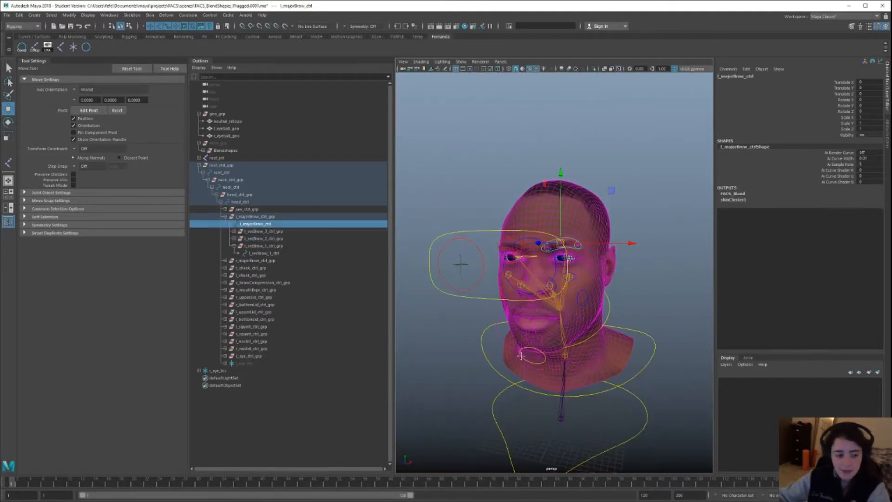
- Select head_ctrl with the Rotate tool and inspect the facial controls parented beneath it
{"action": "left_click_drag", "start_coordinate": [520, 356], "coordinate": [558, 310], "text": "alt"}
{"action": "key", "text": "q"}
{"action": "left_click", "coordinate": [631, 313]}
{"action": "key", "text": "e"}
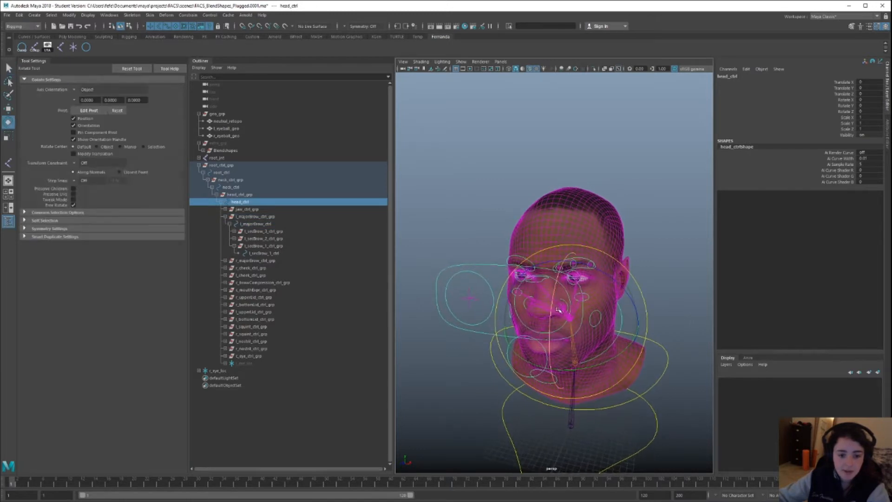
{"action": "scroll", "coordinate": [548, 315], "scroll_direction": "up", "scroll_amount": 3}
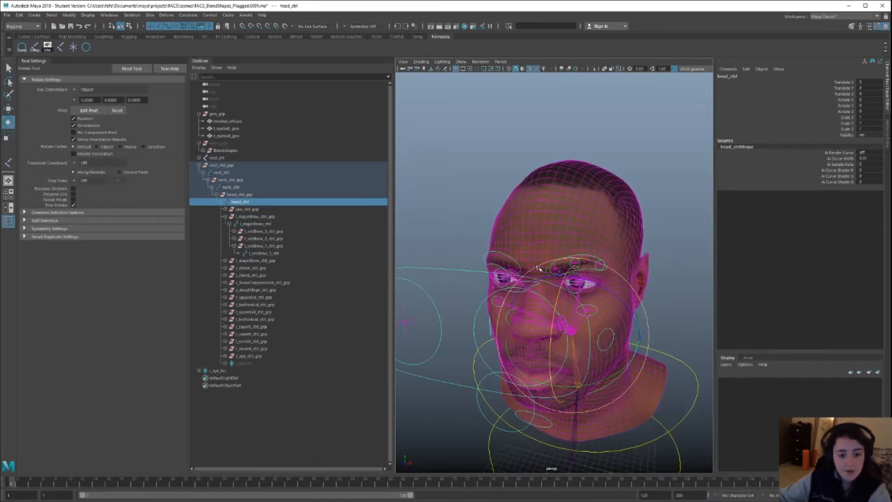
{"action": "left_click_drag", "start_coordinate": [544, 319], "coordinate": [575, 313], "text": "alt"}
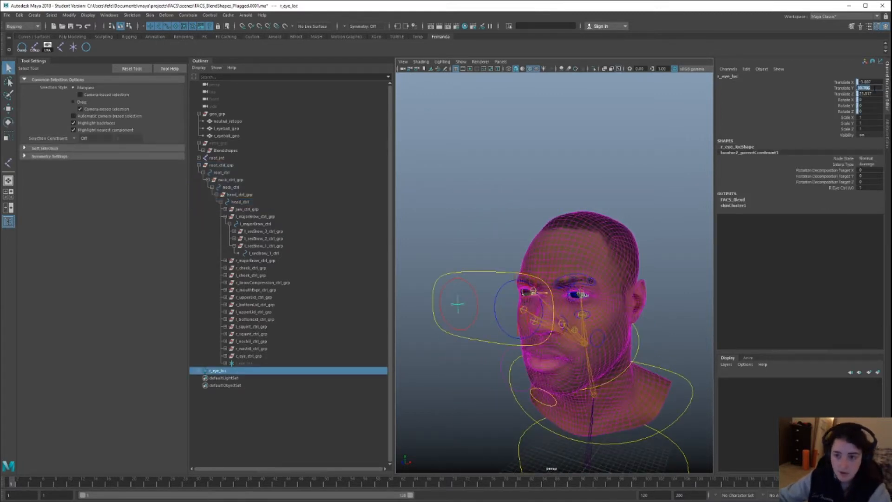
- Switch to Calculator, enter r_eye_loc's Translate Y value of 30.786, and return to Maya
{"action": "key", "text": "alt+Tab"}
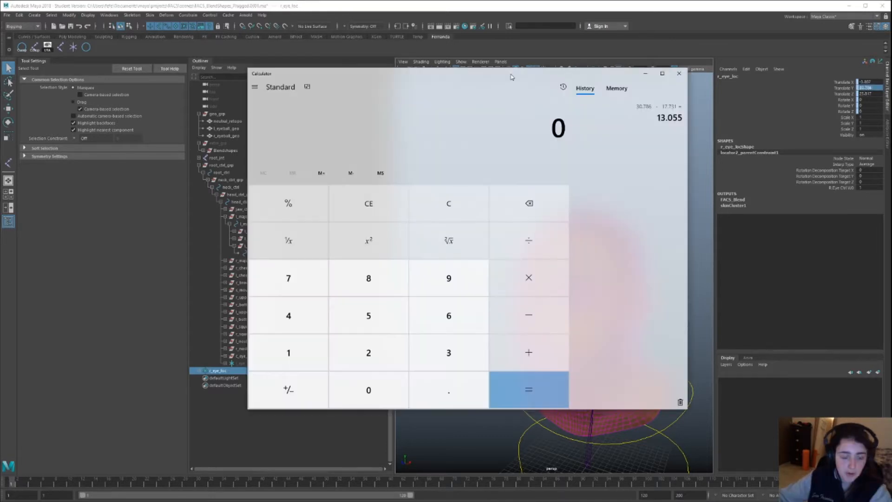
{"action": "left_click", "coordinate": [557, 126]}
{"action": "type", "text": "30.786"}
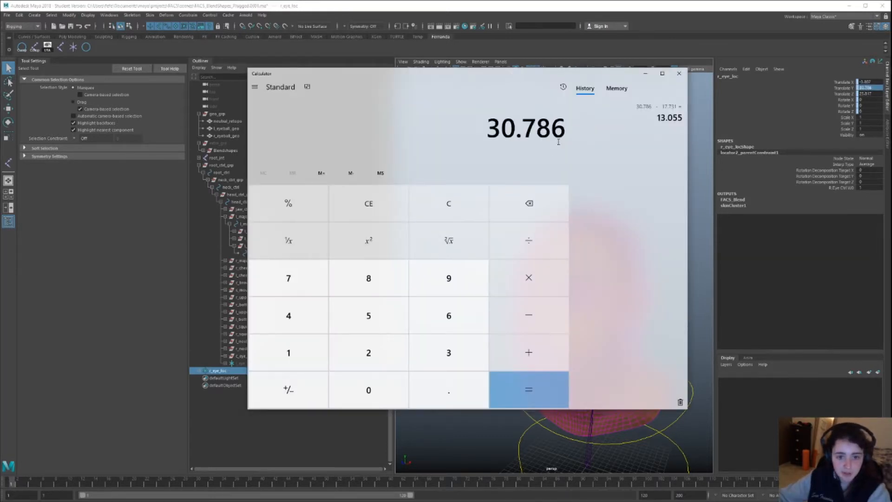
{"action": "left_click", "coordinate": [645, 74]}
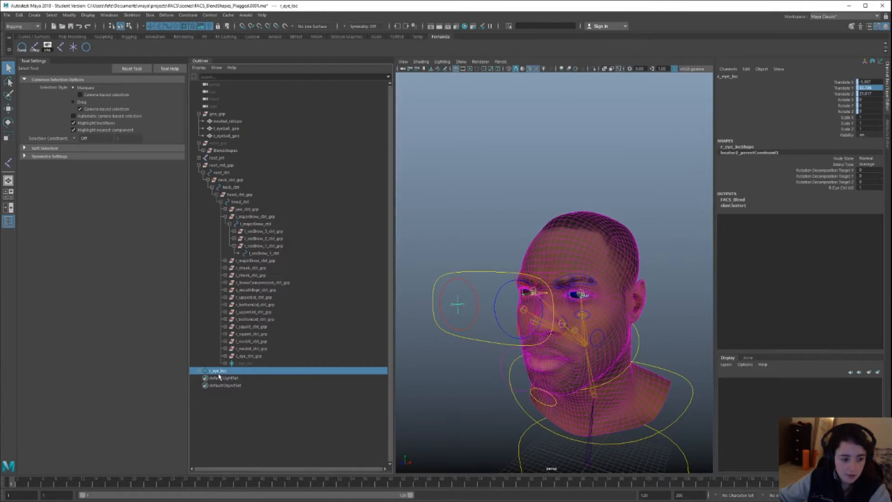
- Parent r_eye_loc under head_ctrl in the scene hierarchy
{"action": "left_click", "coordinate": [247, 203], "text": "ctrl"}
{"action": "key", "text": "p"}
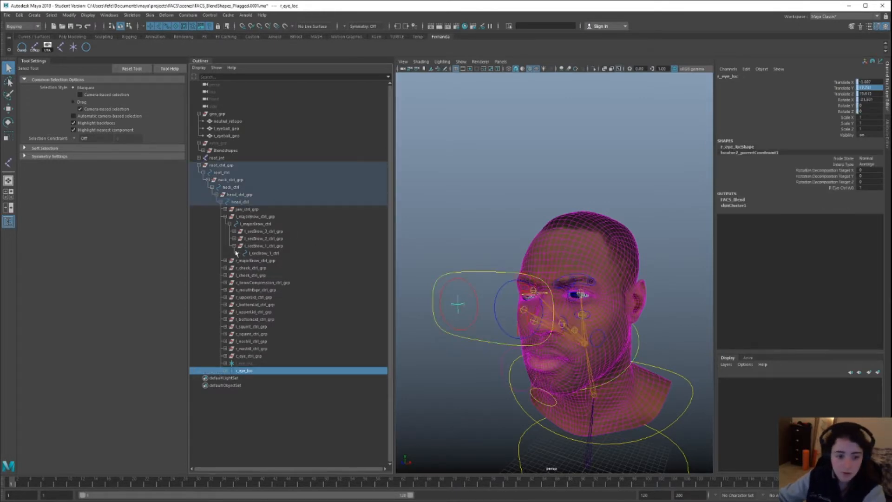
{"action": "left_click_drag", "start_coordinate": [556, 289], "coordinate": [577, 277], "text": "alt"}
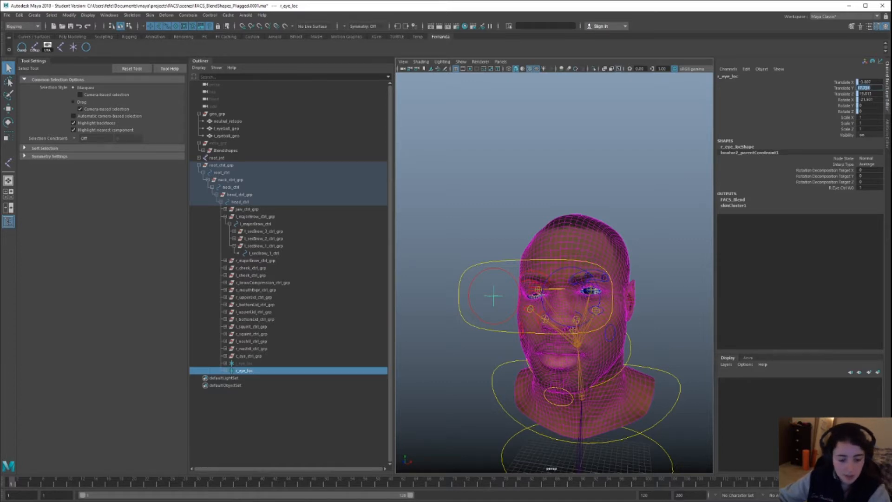
- Subtract r_eye_loc's new Translate Y value of 17.731 from 30.786 in Calculator and copy the result
{"action": "key", "text": "alt+Tab"}
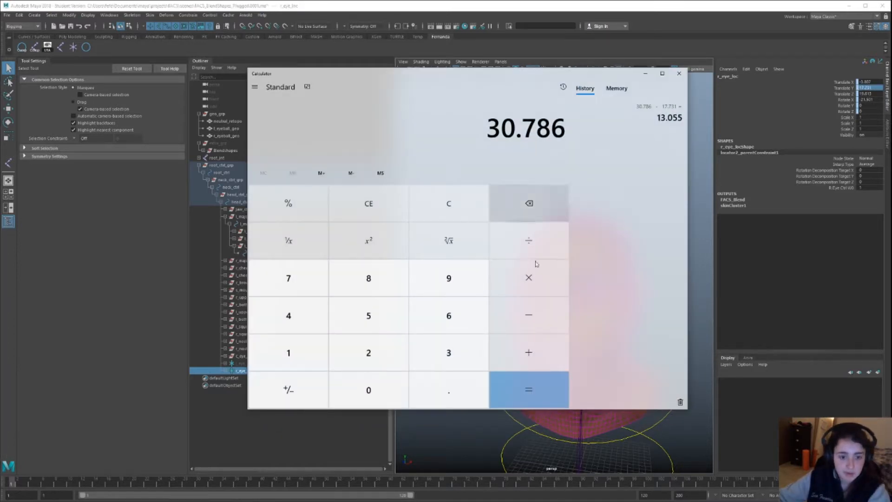
{"action": "left_click", "coordinate": [550, 315]}
{"action": "type", "text": "17.731"}
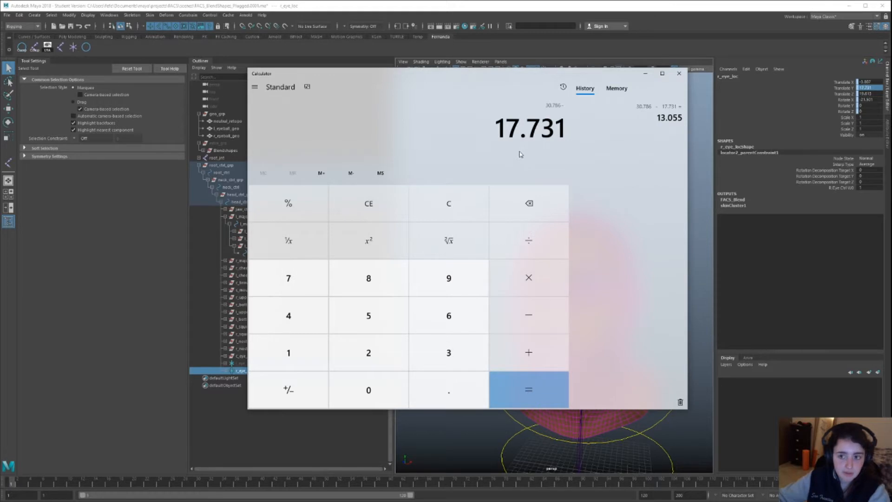
{"action": "left_click", "coordinate": [528, 389]}
{"action": "key", "text": "ctrl+c"}
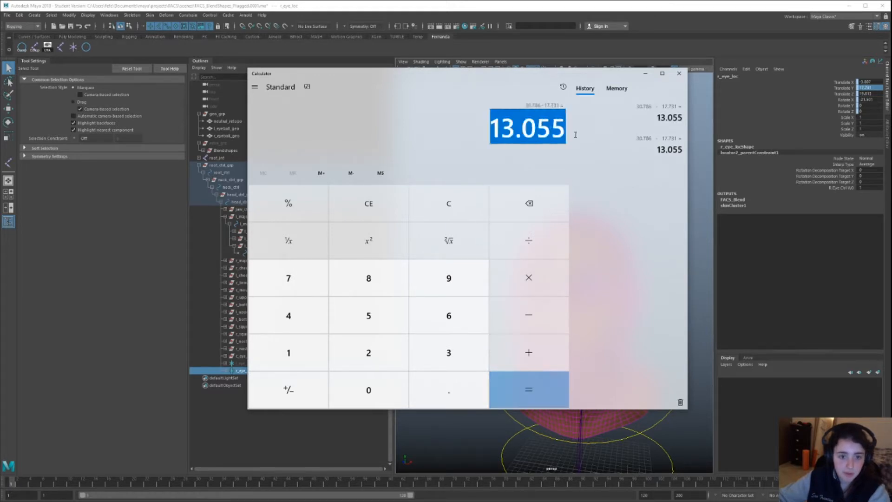
{"action": "right_click", "coordinate": [548, 130]}
{"action": "left_click", "coordinate": [560, 138]}
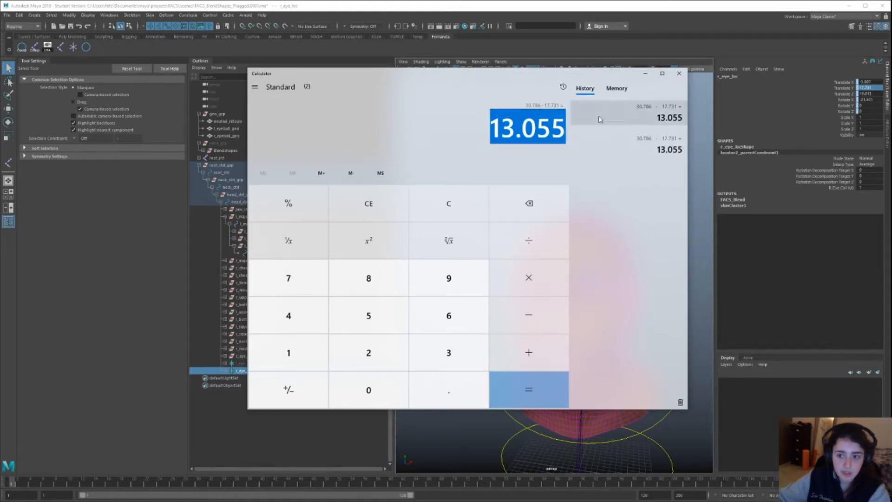
{"action": "left_click", "coordinate": [643, 76]}
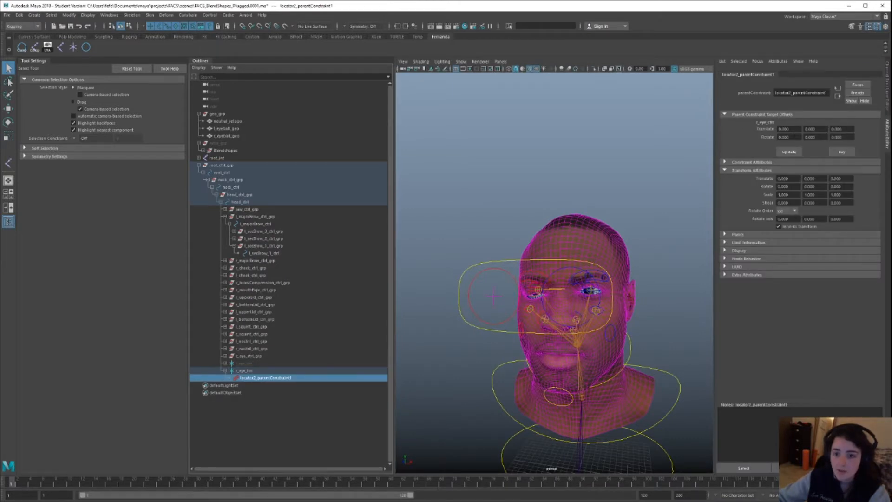
- Set the Y translate target offset of locator2_parentConstraint1 to 13.055
{"action": "left_click", "coordinate": [844, 130]}
{"action": "left_click", "coordinate": [823, 129]}
{"action": "key", "text": "alt+Tab"}
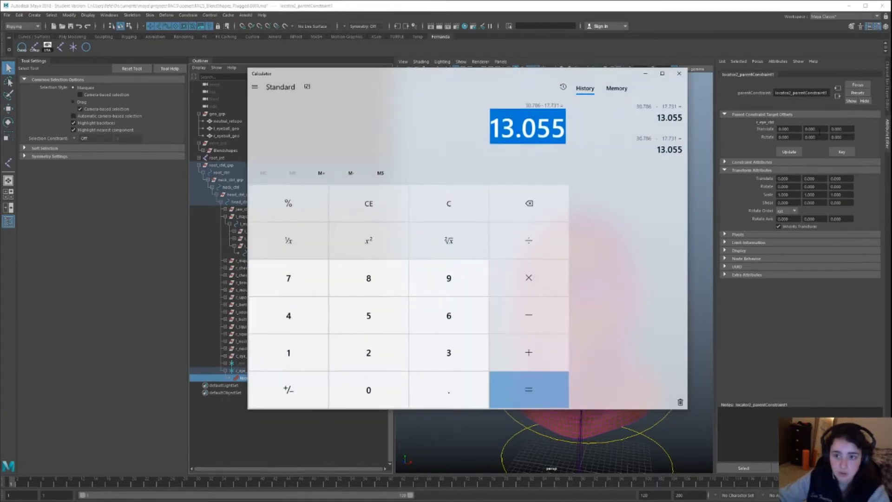
{"action": "key", "text": "alt+Tab"}
{"action": "type", "text": "13.055"}
{"action": "key", "text": "Return"}
- Hide the r_eye_loc locator in front of the face
{"action": "left_click_drag", "start_coordinate": [651, 238], "coordinate": [590, 256], "text": "alt"}
{"action": "left_click_drag", "start_coordinate": [464, 145], "coordinate": [410, 251]}
{"action": "left_click_drag", "start_coordinate": [484, 268], "coordinate": [495, 246], "text": "alt"}
- Try rotating the head control upward to test whether the eye controls and eyes follow
{"action": "left_click", "coordinate": [514, 258]}
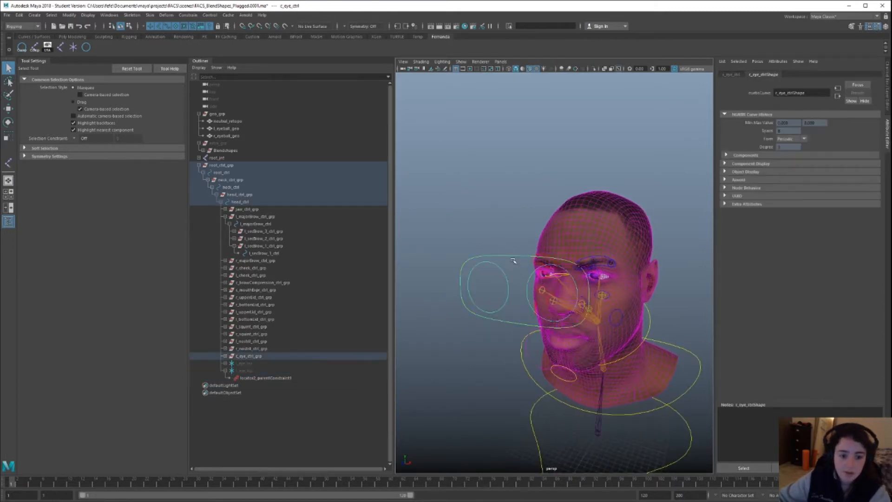
{"action": "key", "text": "w"}
{"action": "left_click", "coordinate": [624, 357]}
{"action": "key", "text": "e"}
{"action": "left_click_drag", "start_coordinate": [599, 320], "coordinate": [617, 289]}
- Undo the test head rotation and the accidental selection of the head mesh
{"action": "key", "text": "ctrl+z"}
{"action": "key", "text": "w"}
{"action": "left_click", "coordinate": [613, 202]}
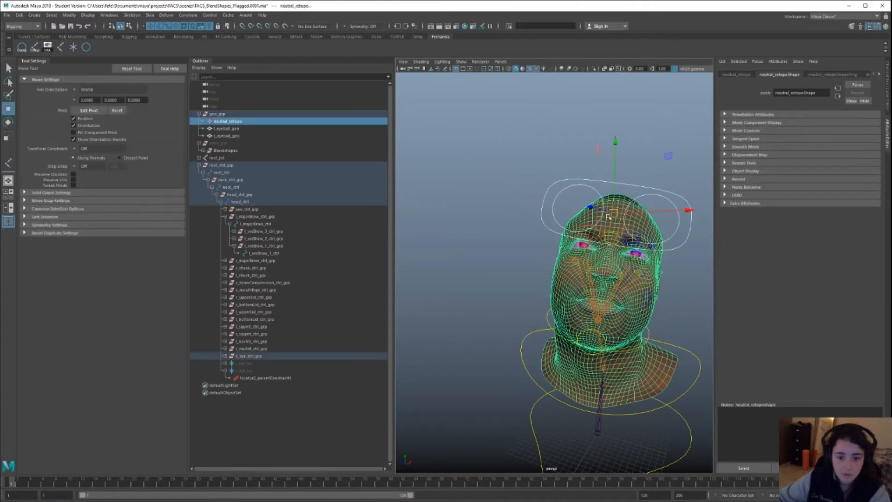
{"action": "left_click_drag", "start_coordinate": [589, 237], "coordinate": [605, 226]}
{"action": "key", "text": "ctrl+z"}
{"action": "key", "text": "ctrl+z"}
{"action": "key", "text": "ctrl+z"}
{"action": "key", "text": "ctrl+z"}
{"action": "key", "text": "ctrl+z"}
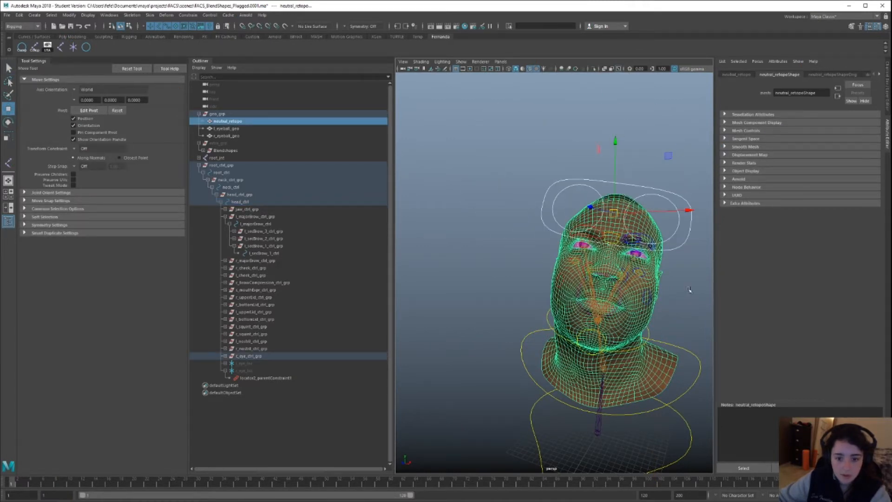
{"action": "middle_click_drag", "start_coordinate": [678, 285], "coordinate": [658, 284], "text": "alt"}
{"action": "left_click_drag", "start_coordinate": [604, 242], "coordinate": [640, 203], "text": "alt"}
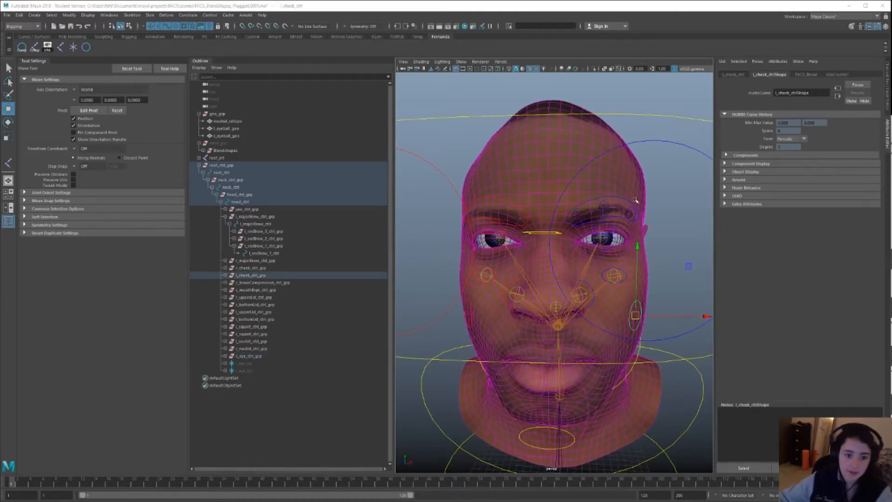
- Mirror l_secBrow_1_jnt across YZ with the Orientation function, replacing the l_ prefix with r_
{"action": "scroll", "coordinate": [635, 199], "scroll_direction": "up", "scroll_amount": 5}
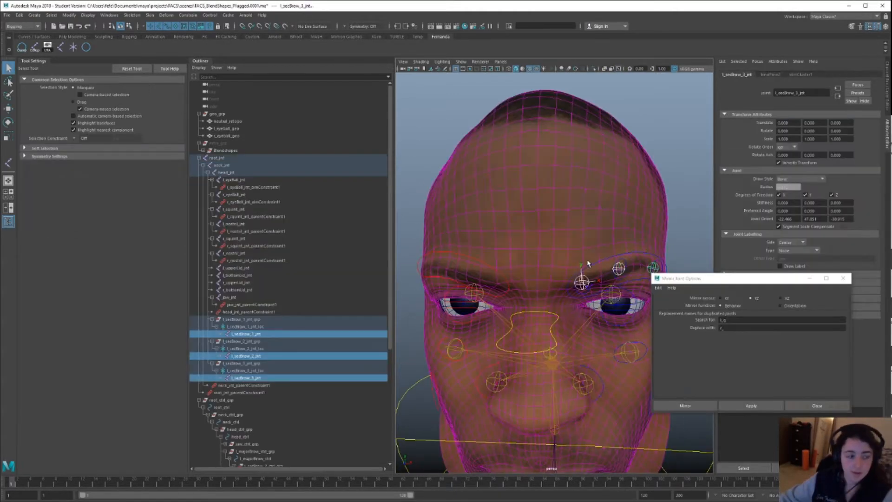
{"action": "left_click_drag", "start_coordinate": [577, 258], "coordinate": [593, 285], "text": "alt"}
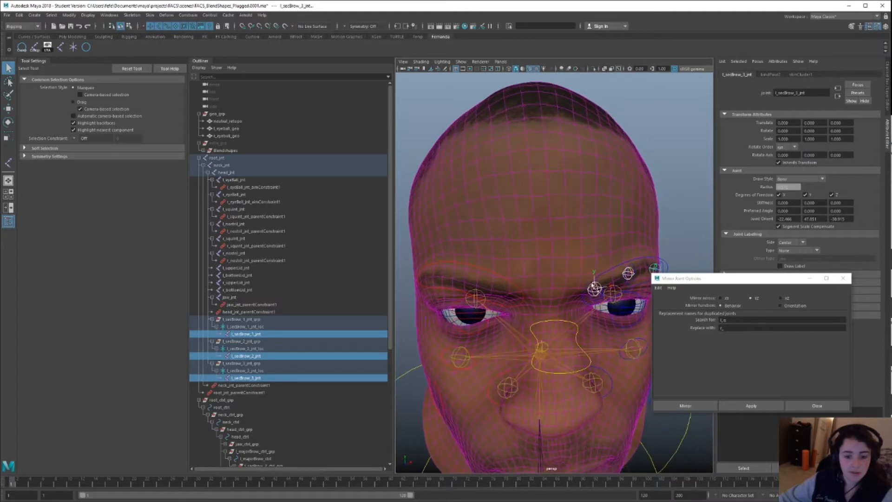
{"action": "middle_click_drag", "start_coordinate": [593, 285], "coordinate": [574, 261], "text": "alt"}
{"action": "left_click", "coordinate": [572, 262]}
{"action": "key", "text": "w"}
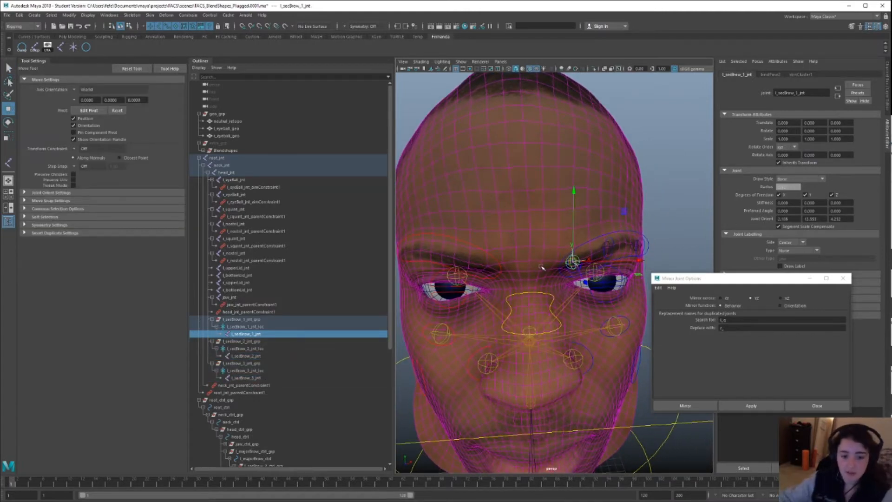
{"action": "left_click_drag", "start_coordinate": [548, 249], "coordinate": [563, 272], "text": "alt"}
{"action": "left_click", "coordinate": [791, 321]}
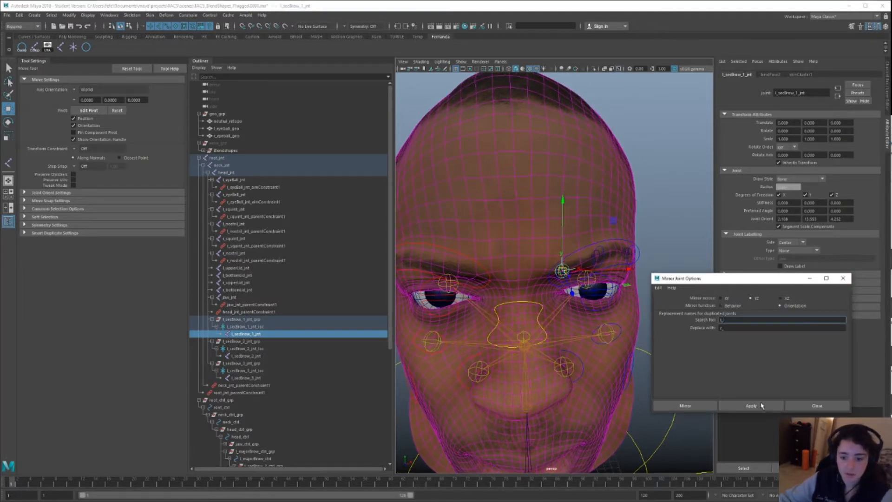
{"action": "left_click", "coordinate": [760, 406]}
- Check the mirrored r_secBrow_1_jnt at the inner brow with the Move tool, then remove it
{"action": "left_click_drag", "start_coordinate": [596, 314], "coordinate": [567, 316], "text": "alt"}
{"action": "left_click", "coordinate": [282, 335]}
{"action": "left_click", "coordinate": [291, 341]}
{"action": "left_click_drag", "start_coordinate": [504, 273], "coordinate": [540, 276], "text": "alt"}
{"action": "scroll", "coordinate": [587, 293], "scroll_direction": "up", "scroll_amount": 5}
{"action": "left_click_drag", "start_coordinate": [588, 293], "coordinate": [566, 284], "text": "alt"}
{"action": "key", "text": "ctrl+z"}
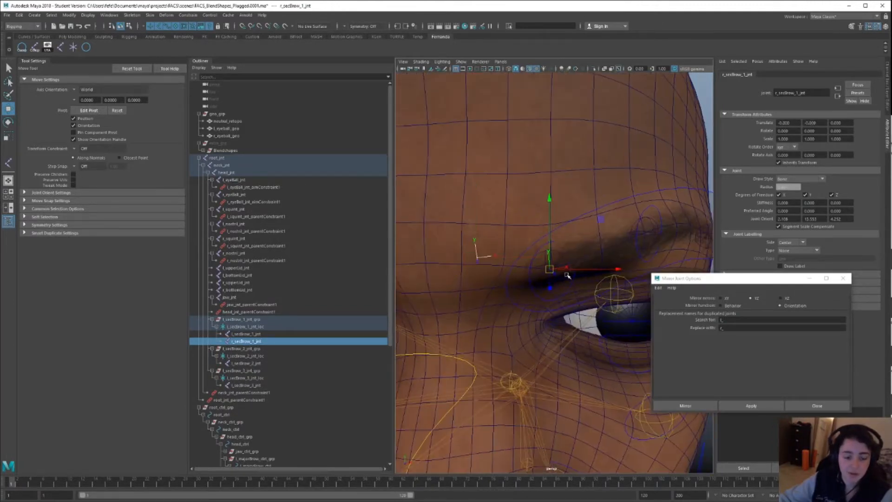
{"action": "scroll", "coordinate": [229, 340], "scroll_direction": "down", "scroll_amount": 5}
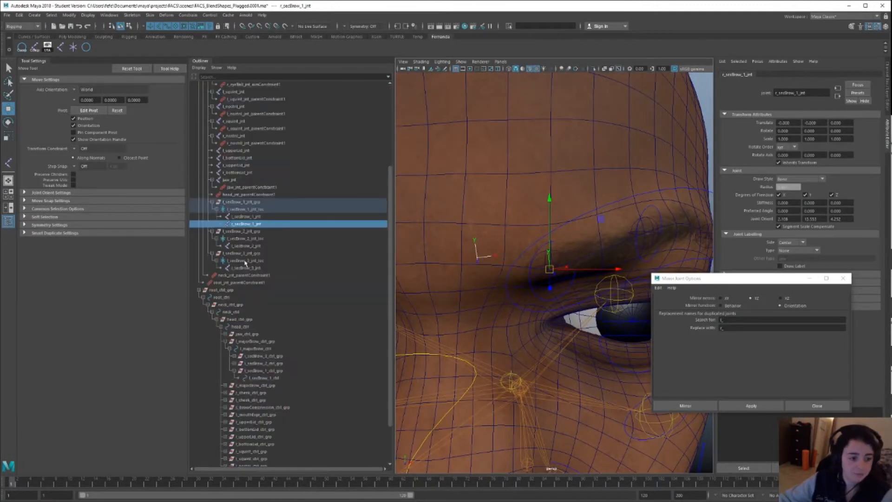
{"action": "left_click", "coordinate": [640, 256]}
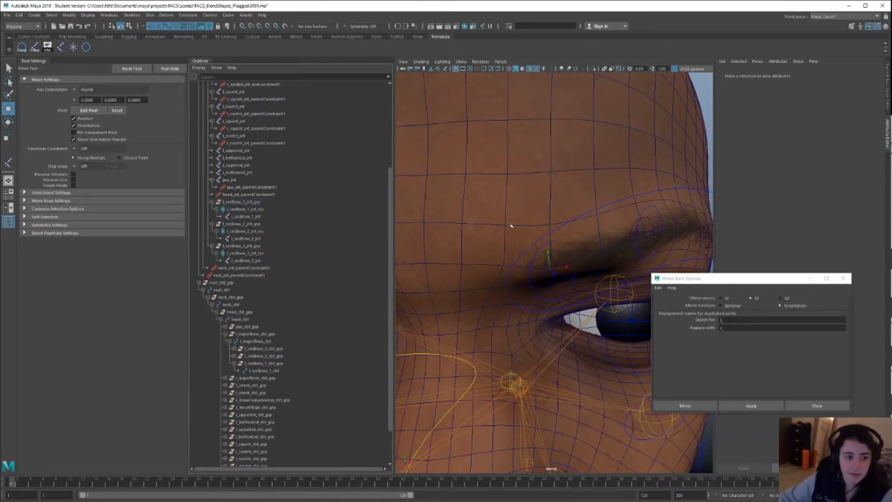
- Examine the l_secBrow_2 hierarchy by selecting its joint group, locator and joint in turn
{"action": "middle_click_drag", "start_coordinate": [507, 233], "coordinate": [520, 243], "text": "alt"}
{"action": "right_click_drag", "start_coordinate": [520, 243], "coordinate": [421, 248], "text": "alt"}
{"action": "left_click", "coordinate": [243, 231]}
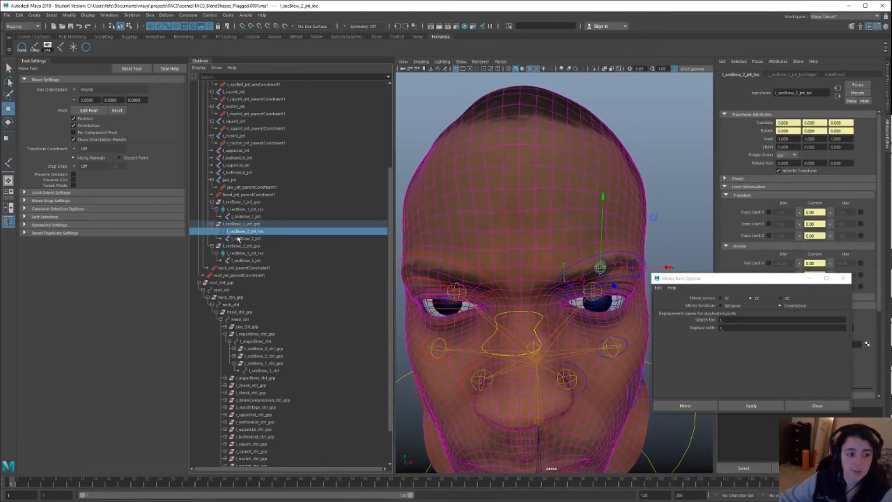
{"action": "left_click", "coordinate": [244, 224]}
{"action": "left_click", "coordinate": [245, 231]}
{"action": "left_click", "coordinate": [245, 239]}
{"action": "left_click", "coordinate": [244, 232]}
{"action": "left_click", "coordinate": [243, 225]}
{"action": "left_click", "coordinate": [243, 233]}
{"action": "left_click", "coordinate": [244, 238]}
{"action": "left_click", "coordinate": [244, 231]}
{"action": "left_click", "coordinate": [239, 224]}
{"action": "left_click", "coordinate": [242, 231]}
{"action": "left_click", "coordinate": [244, 238]}
{"action": "left_click", "coordinate": [244, 232]}
{"action": "left_click", "coordinate": [243, 224]}
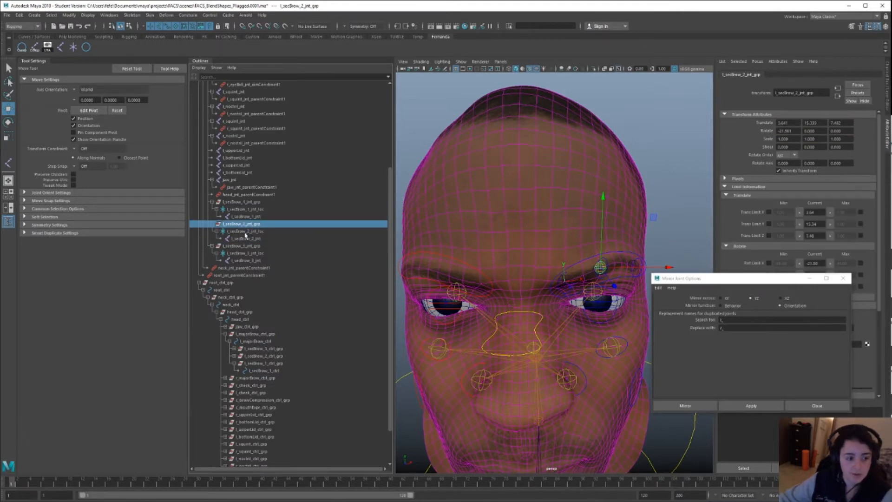
{"action": "left_click", "coordinate": [246, 240]}
{"action": "left_click", "coordinate": [247, 232]}
{"action": "left_click", "coordinate": [246, 225]}
{"action": "left_click", "coordinate": [247, 231]}
{"action": "left_click", "coordinate": [247, 239]}
{"action": "left_click", "coordinate": [249, 231]}
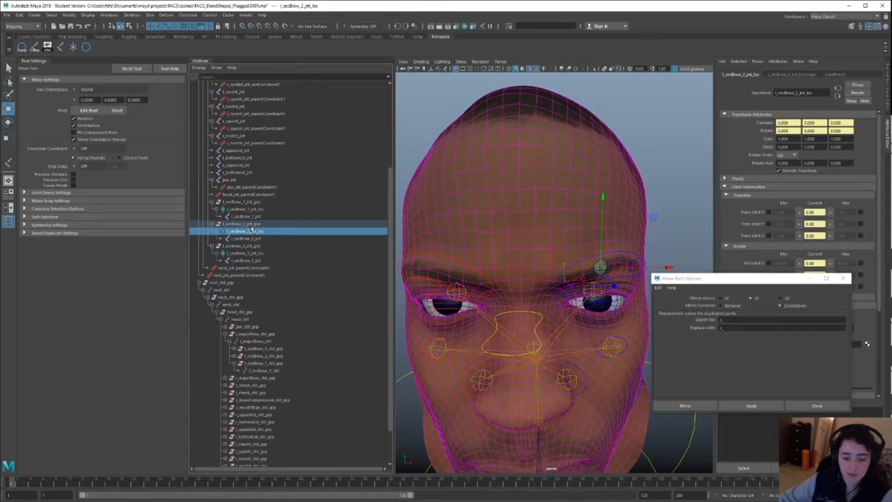
{"action": "left_click_drag", "start_coordinate": [629, 252], "coordinate": [545, 266], "text": "alt"}
{"action": "scroll", "coordinate": [559, 241], "scroll_direction": "up", "scroll_amount": 4}
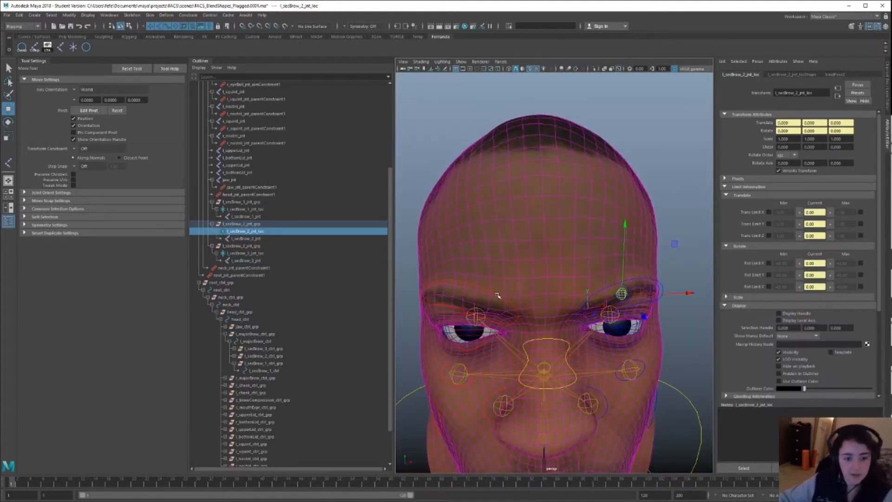
{"action": "left_click_drag", "start_coordinate": [485, 295], "coordinate": [528, 280], "text": "alt"}
{"action": "left_click_drag", "start_coordinate": [585, 251], "coordinate": [555, 253], "text": "alt"}
{"action": "right_click_drag", "start_coordinate": [555, 253], "coordinate": [575, 255], "text": "alt"}
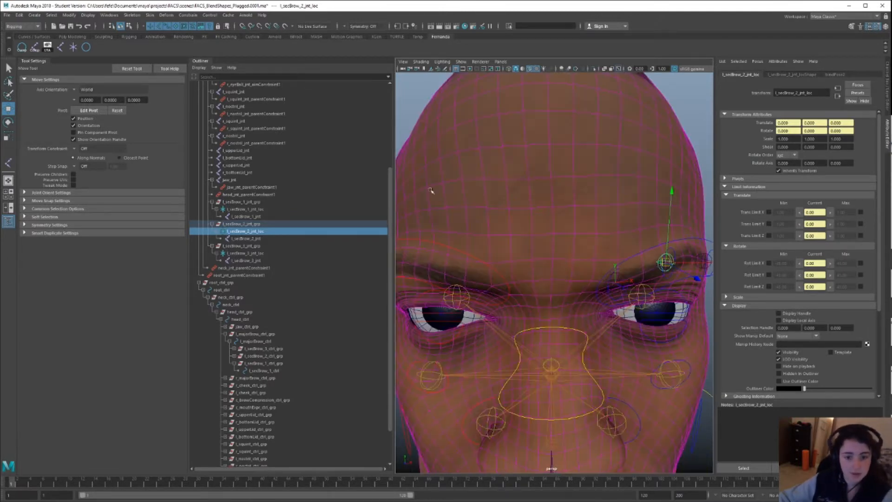
- Place three joints along the character's right eyebrow with the Joint tool, from the inner brow to the outer brow
{"action": "left_click", "coordinate": [61, 48]}
{"action": "left_click_drag", "start_coordinate": [460, 275], "coordinate": [546, 280], "text": "alt"}
{"action": "left_click", "coordinate": [516, 274]}
{"action": "left_click", "coordinate": [497, 284]}
{"action": "left_click", "coordinate": [477, 278]}
{"action": "key", "text": "q"}
{"action": "left_click", "coordinate": [516, 264]}
- Examine the placement of the new right brow joints in the front view and the perspective view
{"action": "scroll", "coordinate": [518, 266], "scroll_direction": "down", "scroll_amount": 3}
{"action": "scroll", "coordinate": [519, 267], "scroll_direction": "down", "scroll_amount": 3}
{"action": "key", "text": "space"}
{"action": "scroll", "coordinate": [562, 248], "scroll_direction": "down", "scroll_amount": 5}
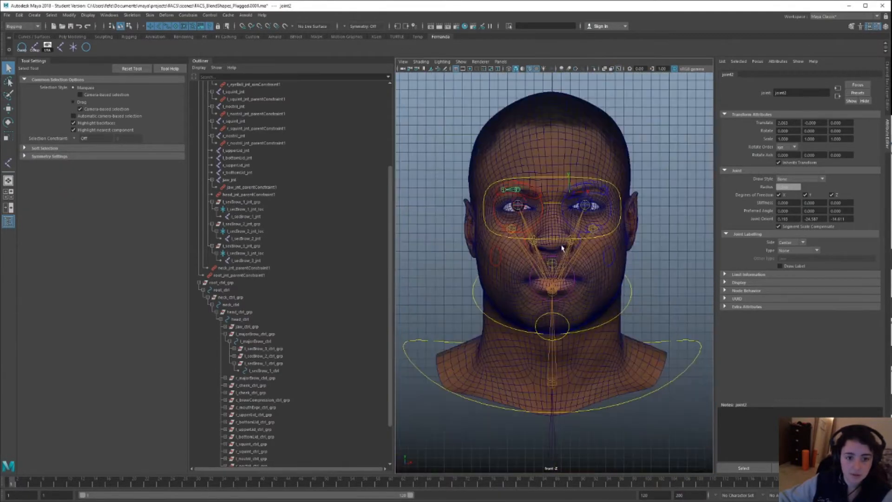
{"action": "scroll", "coordinate": [562, 248], "scroll_direction": "up", "scroll_amount": 3}
{"action": "scroll", "coordinate": [553, 280], "scroll_direction": "up", "scroll_amount": 2}
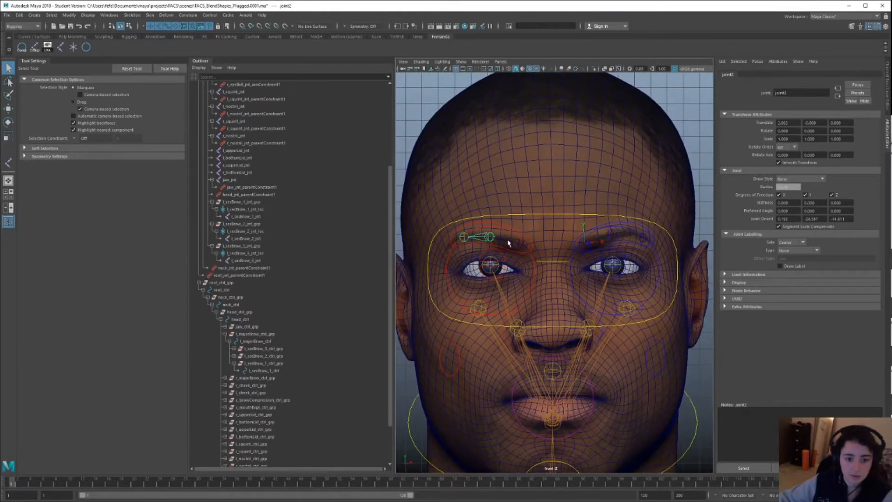
{"action": "key", "text": "space"}
{"action": "left_click_drag", "start_coordinate": [505, 209], "coordinate": [505, 192]}
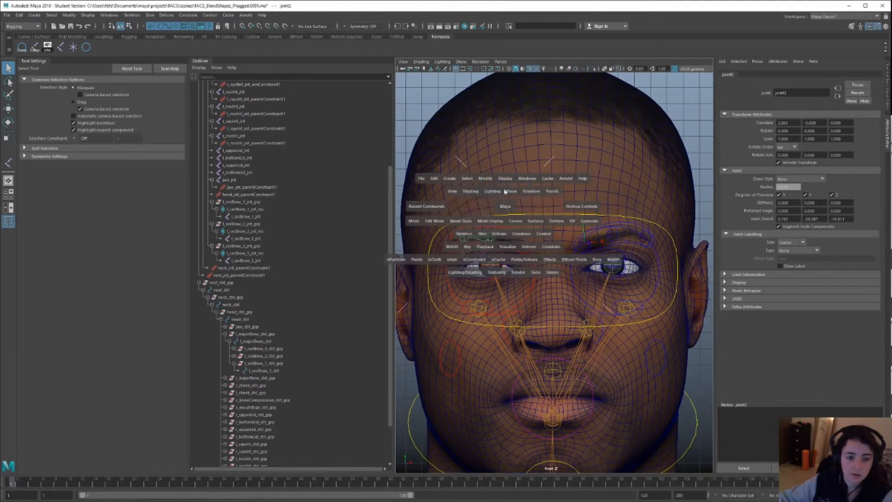
{"action": "scroll", "coordinate": [567, 236], "scroll_direction": "up", "scroll_amount": 7}
{"action": "scroll", "coordinate": [254, 425], "scroll_direction": "down", "scroll_amount": 3}
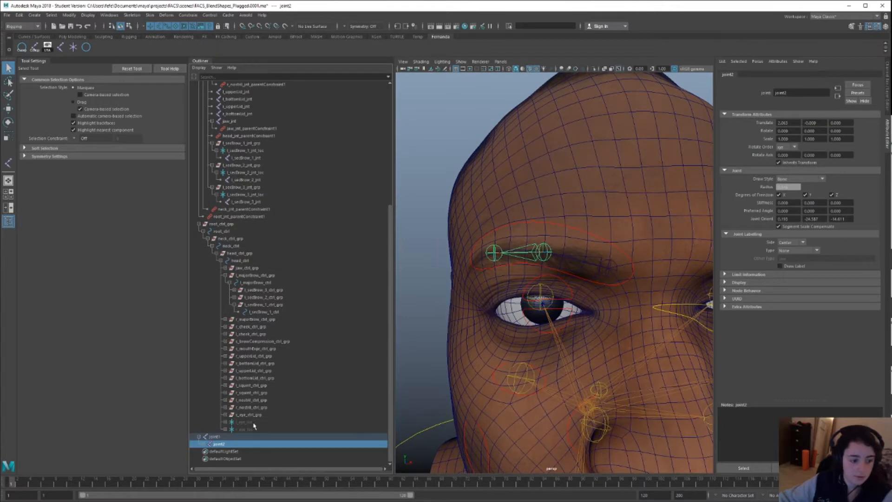
- Unparent joint2 and joint3 so the three right brow joints are independent
{"action": "left_click", "coordinate": [203, 445]}
{"action": "left_click", "coordinate": [214, 437]}
{"action": "left_click", "coordinate": [221, 451], "text": "shift"}
{"action": "key", "text": "shift+p"}
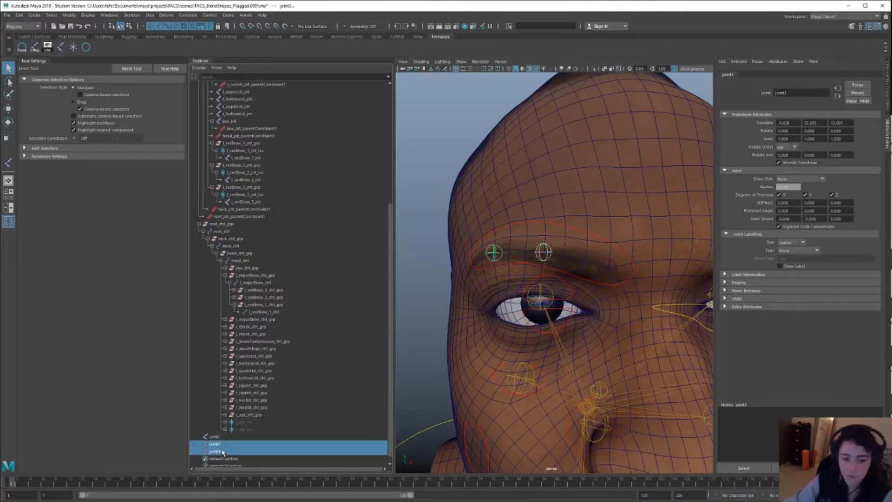
{"action": "left_click", "coordinate": [609, 270]}
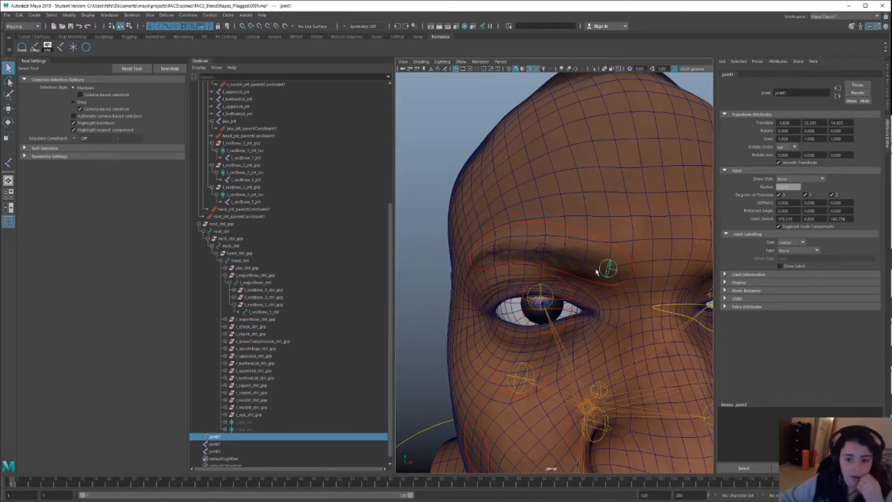
- Copy the name of l_secBrow_1_jnt and rename joint1 as r_secBrow_1_jnt
{"action": "middle_click_drag", "start_coordinate": [653, 259], "coordinate": [599, 237], "text": "alt"}
{"action": "left_click_drag", "start_coordinate": [687, 238], "coordinate": [655, 240], "text": "alt"}
{"action": "left_click", "coordinate": [624, 240]}
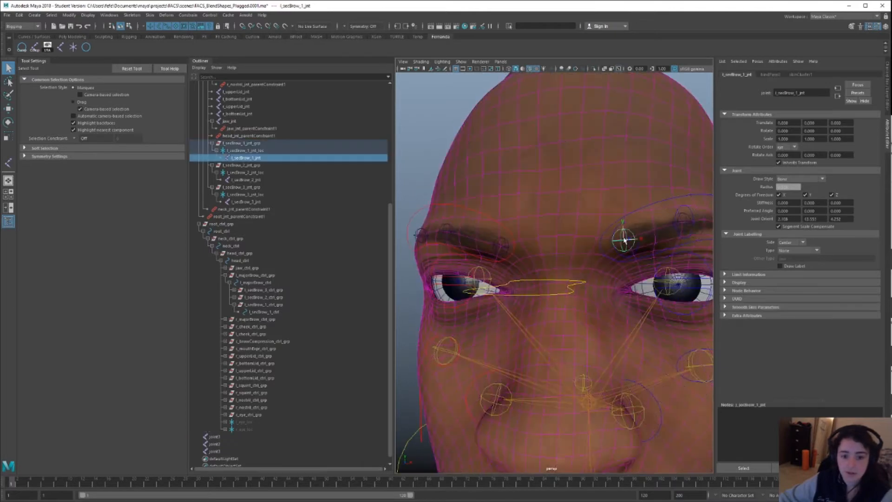
{"action": "double_click", "coordinate": [811, 94]}
{"action": "key", "text": "ctrl+c"}
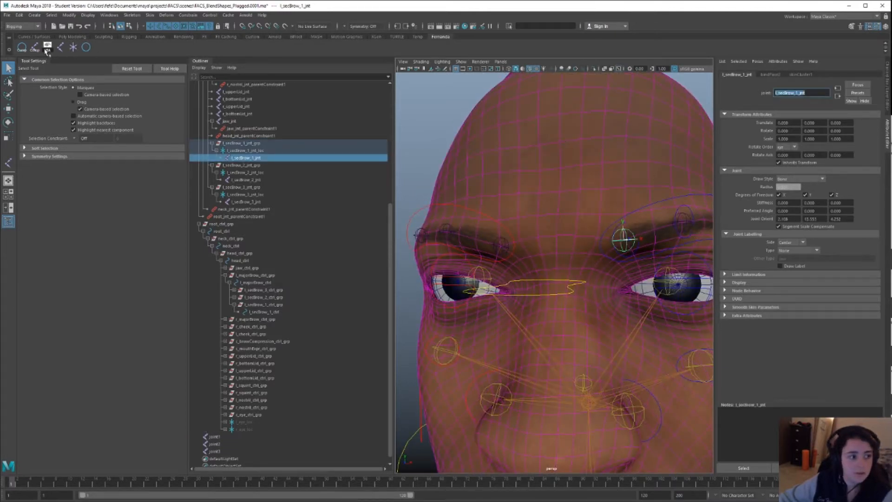
{"action": "left_click_drag", "start_coordinate": [576, 255], "coordinate": [618, 250], "text": "alt"}
{"action": "left_click_drag", "start_coordinate": [549, 245], "coordinate": [600, 284], "text": "alt"}
{"action": "double_click", "coordinate": [232, 437]}
{"action": "key", "text": "ctrl+v"}
{"action": "type", "text": "r"}
- Rename joint2 as r_secBrow_2_jnt and joint3 as r_secBrow_3_jnt
{"action": "double_click", "coordinate": [215, 444]}
{"action": "key", "text": "ctrl+v"}
{"action": "type", "text": "r"}
{"action": "left_click", "coordinate": [233, 444]}
{"action": "key", "text": "BackSpace"}
{"action": "type", "text": "2"}
{"action": "key", "text": "Return"}
{"action": "double_click", "coordinate": [215, 451]}
{"action": "key", "text": "ctrl+v"}
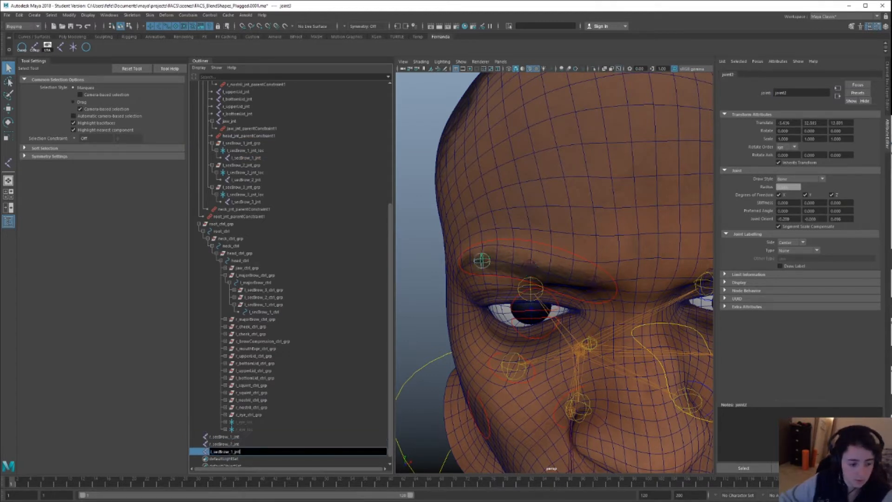
{"action": "key", "text": "BackSpace"}
{"action": "type", "text": "3"}
{"action": "key", "text": "Return"}
- Display the local rotation axes of the three right secondary brow joints
{"action": "left_click", "coordinate": [233, 437], "text": "shift"}
{"action": "left_click", "coordinate": [47, 47]}
{"action": "left_click_drag", "start_coordinate": [673, 328], "coordinate": [608, 325], "text": "alt"}
- Rotate r_secBrow_1_jnt about 181 degrees around its Y axis
{"action": "left_click", "coordinate": [483, 280]}
{"action": "left_click_drag", "start_coordinate": [485, 279], "coordinate": [532, 297], "text": "alt"}
{"action": "key", "text": "e"}
{"action": "left_click_drag", "start_coordinate": [487, 328], "coordinate": [609, 352]}
{"action": "left_click_drag", "start_coordinate": [468, 312], "coordinate": [575, 344]}
- Display the local rotation axes of l_secBrow_1_jnt and compare them with those of r_secBrow_1_jnt
{"action": "left_click_drag", "start_coordinate": [657, 313], "coordinate": [615, 293], "text": "alt"}
{"action": "left_click", "coordinate": [612, 287]}
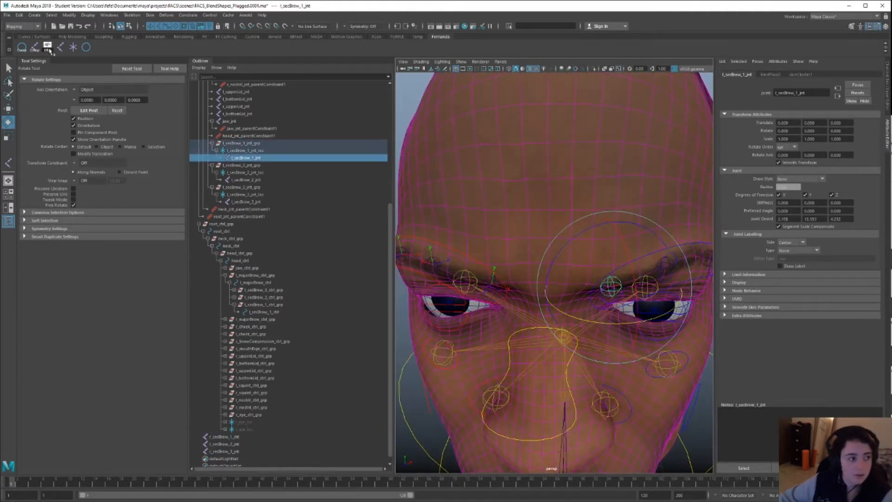
{"action": "left_click_drag", "start_coordinate": [506, 241], "coordinate": [521, 248], "text": "alt"}
{"action": "left_click", "coordinate": [511, 295]}
{"action": "left_click_drag", "start_coordinate": [603, 304], "coordinate": [634, 310], "text": "alt"}
{"action": "left_click", "coordinate": [660, 302], "text": "shift"}
{"action": "left_click_drag", "start_coordinate": [633, 251], "coordinate": [582, 281]}
- Compare the transform channel values of r_secBrow_1_jnt with those of l_secBrow_1_jnt
{"action": "key", "text": "q"}
{"action": "left_click", "coordinate": [527, 309]}
{"action": "left_click_drag", "start_coordinate": [533, 312], "coordinate": [567, 325], "text": "alt"}
{"action": "key", "text": "e"}
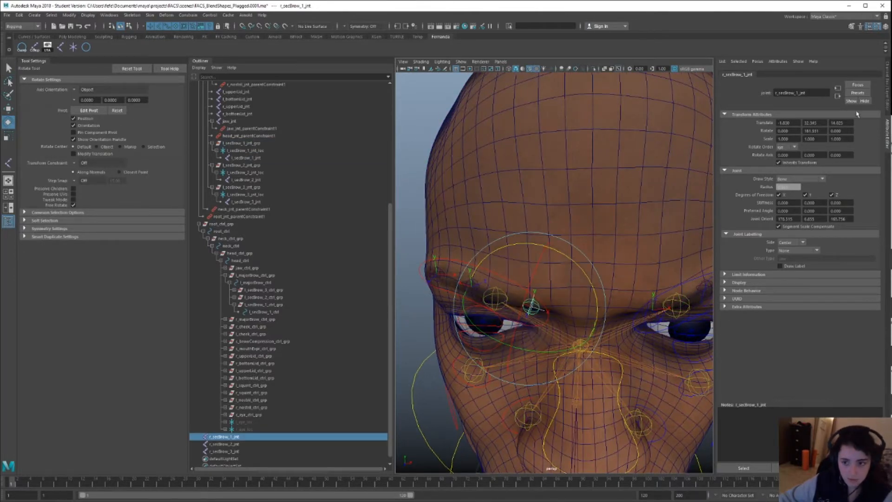
{"action": "key", "text": "ctrl+a"}
{"action": "left_click_drag", "start_coordinate": [623, 204], "coordinate": [553, 211], "text": "alt"}
{"action": "left_click", "coordinate": [657, 249], "text": "shift"}
{"action": "left_click", "coordinate": [533, 255]}
{"action": "left_click", "coordinate": [657, 251], "text": "shift"}
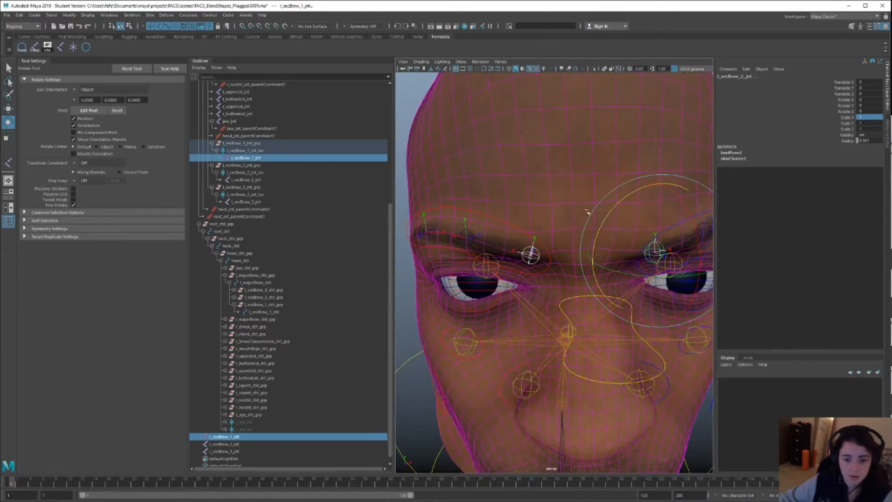
- Try freezing the transformations of r_secBrow_1_jnt and check it against the left inner brow joint
{"action": "left_click_drag", "start_coordinate": [620, 209], "coordinate": [599, 210], "text": "alt"}
{"action": "left_click", "coordinate": [514, 257]}
{"action": "left_click", "coordinate": [70, 16]}
{"action": "left_click", "coordinate": [95, 48]}
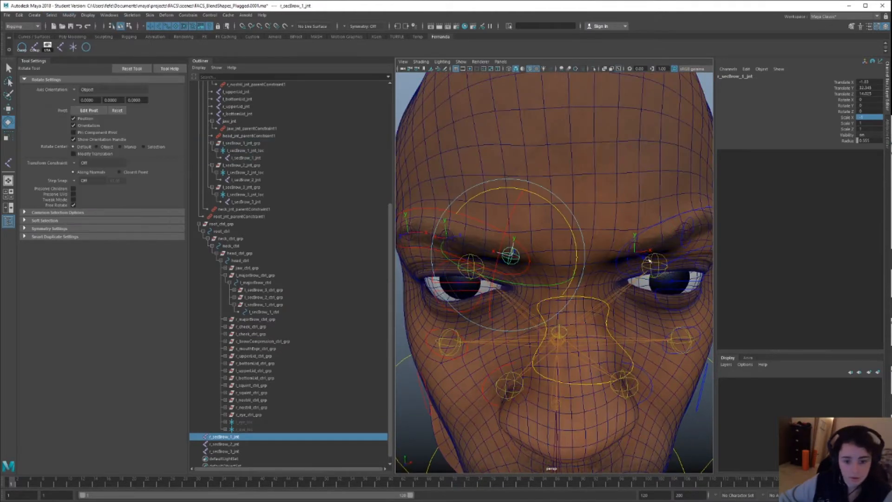
{"action": "left_click", "coordinate": [635, 251], "text": "shift"}
- Undo the freeze of the transformations on r_secBrow_1_jnt
{"action": "key", "text": "ctrl+z"}
{"action": "key", "text": "ctrl+z"}
{"action": "key", "text": "ctrl+z"}
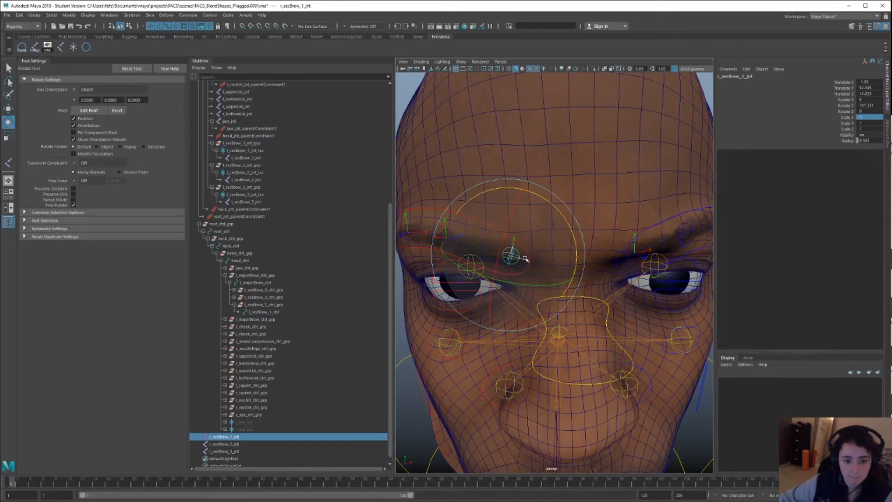
{"action": "left_click_drag", "start_coordinate": [529, 255], "coordinate": [527, 261], "text": "alt"}
{"action": "key", "text": "ctrl+z"}
- Refine the rotation of r_secBrow_1_jnt on all axes, to about 177 degrees in Y, following the inner brow
{"action": "left_click_drag", "start_coordinate": [606, 205], "coordinate": [636, 199], "text": "alt"}
{"action": "left_click", "coordinate": [546, 247]}
{"action": "left_click", "coordinate": [650, 253]}
{"action": "mouse_move", "coordinate": [547, 247]}
{"action": "left_mouse_down", "text": "alt"}
{"action": "mouse_move", "coordinate": [525, 261]}
{"action": "mouse_move", "coordinate": [539, 225]}
{"action": "mouse_move", "coordinate": [533, 253]}
{"action": "mouse_move", "coordinate": [529, 236]}
{"action": "mouse_move", "coordinate": [539, 247]}
{"action": "left_mouse_up", "text": "alt"}
{"action": "left_click", "coordinate": [540, 226]}
{"action": "left_click_drag", "start_coordinate": [563, 263], "coordinate": [571, 236], "text": "alt"}
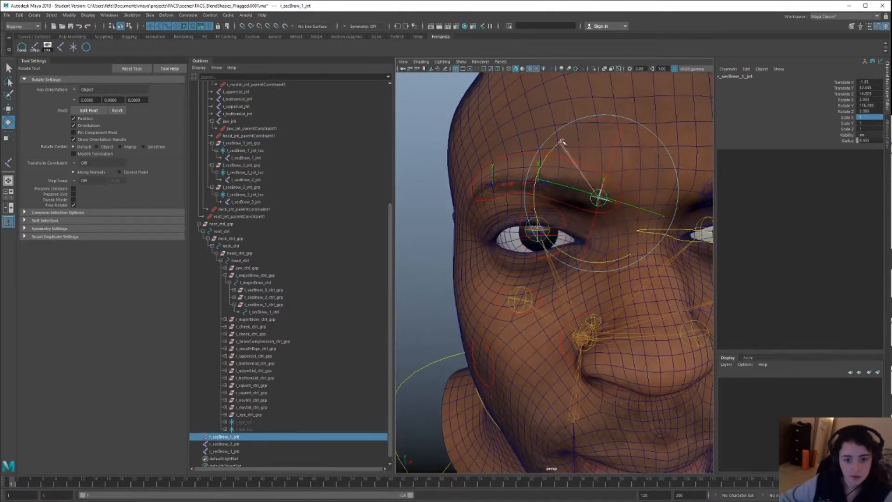
- Rotate r_secBrow_2_jnt at the middle of the brow to orient its local axes to the brow surface
{"action": "key", "text": "q"}
{"action": "left_click", "coordinate": [537, 181]}
{"action": "key", "text": "e"}
{"action": "left_click_drag", "start_coordinate": [581, 195], "coordinate": [596, 240], "text": "alt"}
{"action": "left_click_drag", "start_coordinate": [596, 241], "coordinate": [576, 225]}
{"action": "left_click_drag", "start_coordinate": [588, 139], "coordinate": [591, 148]}
- Rotate r_secBrow_3_jnt at the outer end of the brow to orient its local axes to the brow surface
{"action": "key", "text": "q"}
{"action": "left_click", "coordinate": [499, 196]}
{"action": "key", "text": "e"}
{"action": "left_click_drag", "start_coordinate": [513, 189], "coordinate": [534, 186], "text": "alt"}
{"action": "left_click_drag", "start_coordinate": [488, 131], "coordinate": [530, 218]}
- Freeze the transformations of all three right secondary brow joints and hide their local rotation axes
{"action": "left_click_drag", "start_coordinate": [534, 232], "coordinate": [562, 210], "text": "alt"}
{"action": "key", "text": "q"}
{"action": "left_click", "coordinate": [581, 186], "text": "shift"}
{"action": "left_click", "coordinate": [636, 201], "text": "shift"}
{"action": "left_click", "coordinate": [88, 15]}
{"action": "mouse_move", "coordinate": [70, 15]}
{"action": "left_click", "coordinate": [146, 48]}
{"action": "left_click", "coordinate": [687, 405]}
{"action": "left_click_drag", "start_coordinate": [594, 302], "coordinate": [588, 263], "text": "alt"}
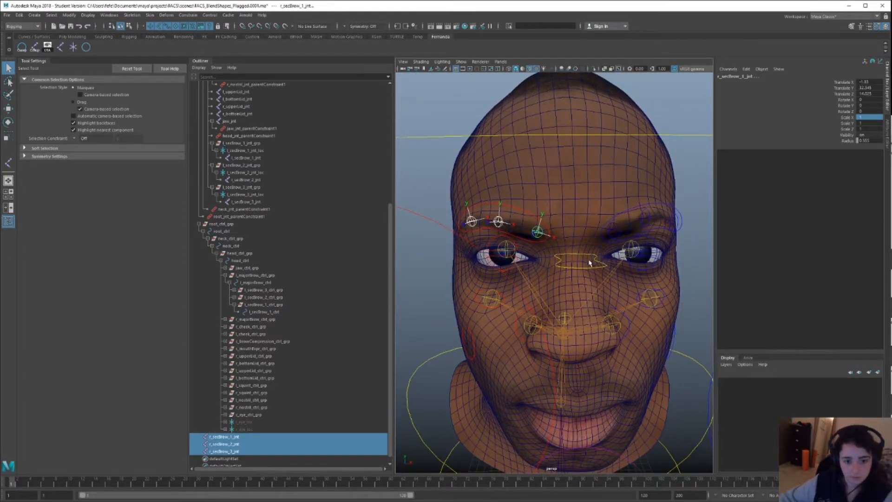
{"action": "left_click", "coordinate": [48, 46]}
{"action": "left_click_drag", "start_coordinate": [569, 254], "coordinate": [528, 262], "text": "alt"}
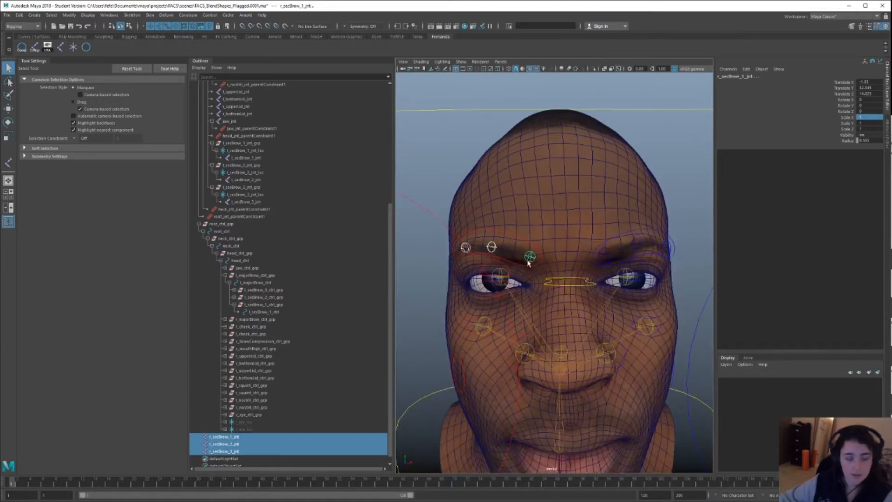
- Create a NURBS circle and snap it onto r_secBrow_1_jnt at the inner right brow
{"action": "left_click", "coordinate": [86, 47]}
{"action": "key", "text": "w"}
{"action": "scroll", "coordinate": [553, 288], "scroll_direction": "down", "scroll_amount": 6}
{"action": "scroll", "coordinate": [550, 339], "scroll_direction": "up", "scroll_amount": 3}
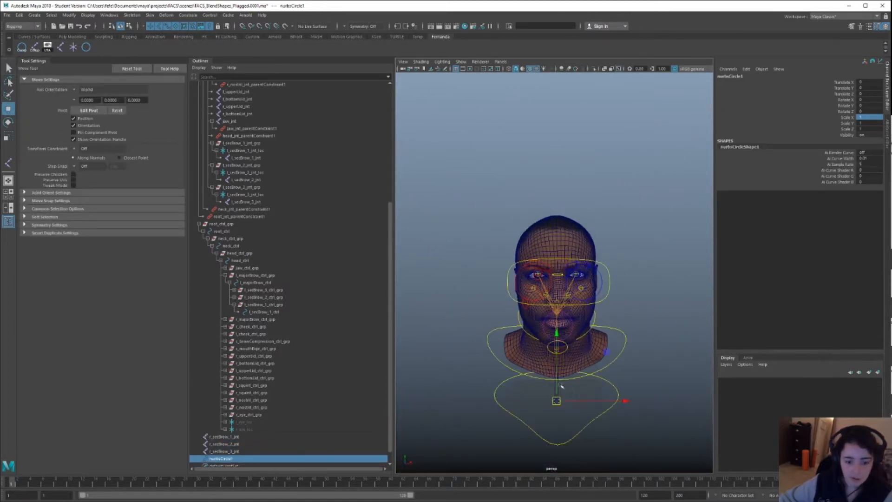
{"action": "left_click_drag", "start_coordinate": [556, 400], "coordinate": [549, 275]}
{"action": "scroll", "coordinate": [550, 276], "scroll_direction": "up", "scroll_amount": 10}
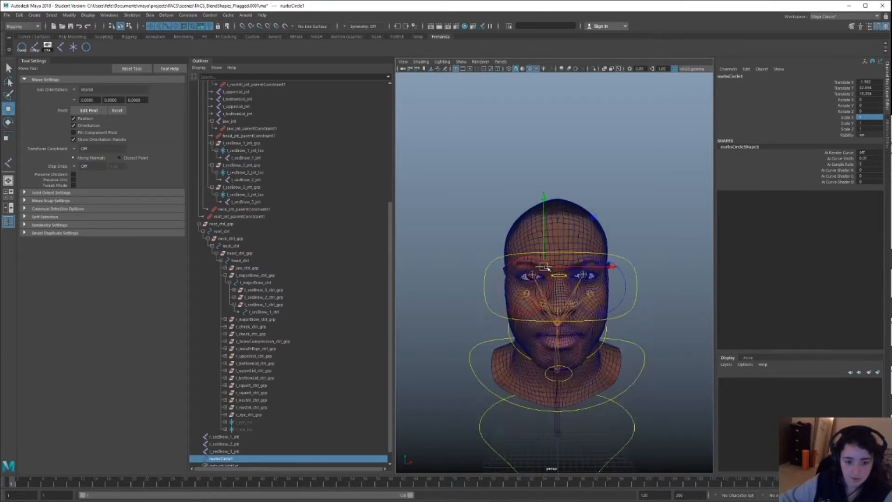
{"action": "middle_click_drag", "start_coordinate": [550, 277], "coordinate": [573, 300], "text": "alt"}
{"action": "left_click_drag", "start_coordinate": [638, 341], "coordinate": [577, 284]}
- Duplicate the circle twice and place the copies on r_secBrow_2_jnt and r_secBrow_3_jnt
{"action": "key", "text": "ctrl+d"}
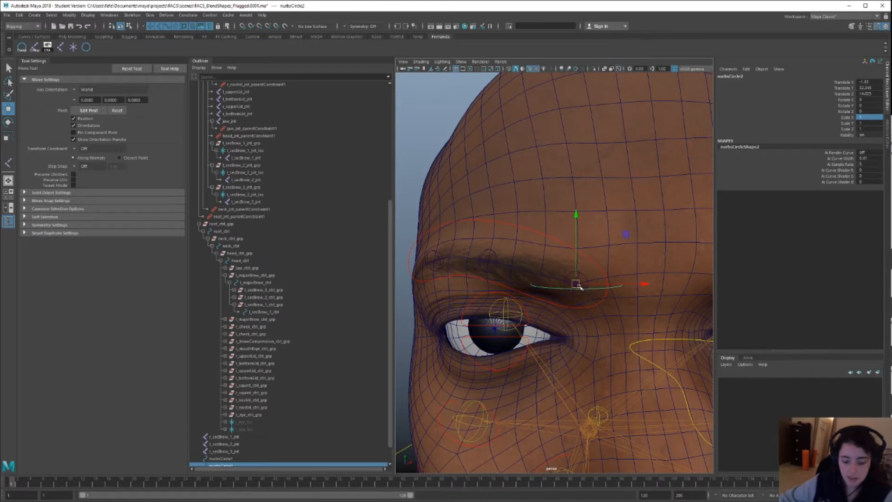
{"action": "left_click_drag", "start_coordinate": [567, 280], "coordinate": [435, 261]}
{"action": "key", "text": "ctrl+d"}
{"action": "scroll", "coordinate": [439, 264], "scroll_direction": "down", "scroll_amount": 8}
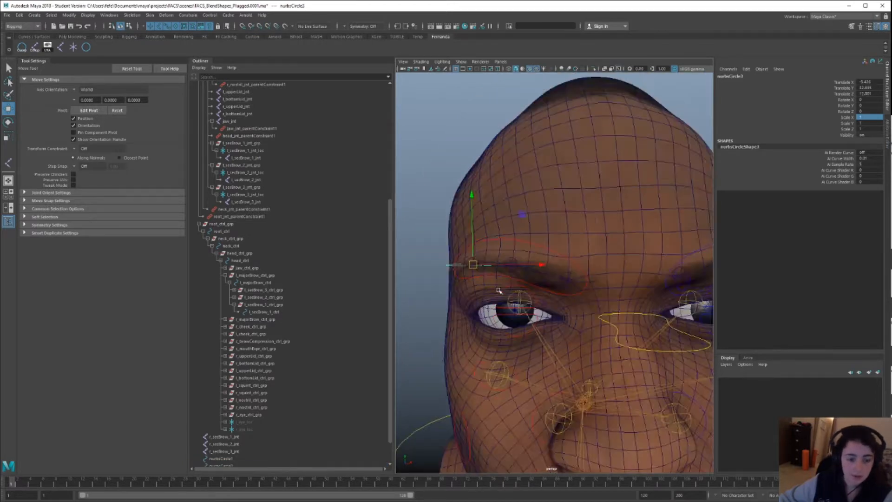
{"action": "middle_click_drag", "start_coordinate": [493, 288], "coordinate": [526, 293], "text": "alt"}
- Select l_secBrow_1_jnt at the left inner brow and open its name for editing
{"action": "left_click", "coordinate": [635, 280]}
{"action": "left_click", "coordinate": [743, 76]}
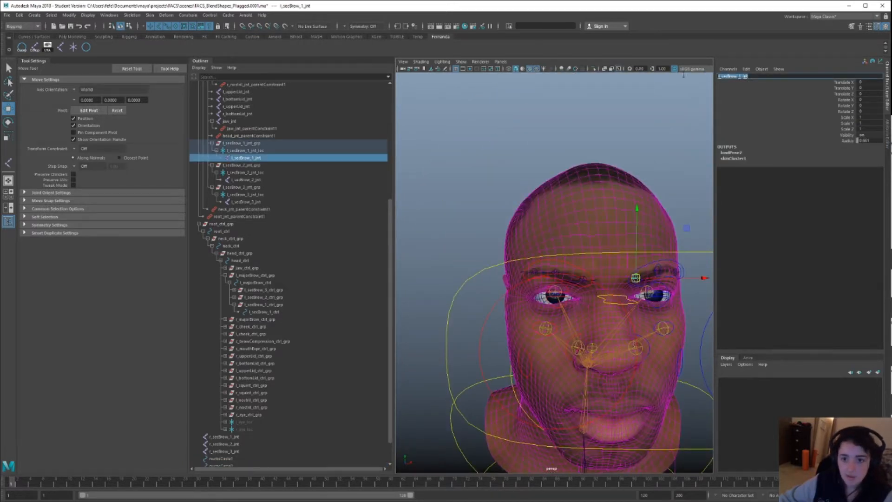
{"action": "left_click", "coordinate": [635, 277]}
{"action": "mouse_move", "coordinate": [636, 278]}
{"action": "left_mouse_down", "text": "alt"}
{"action": "mouse_move", "coordinate": [652, 304]}
{"action": "mouse_move", "coordinate": [650, 278]}
{"action": "left_mouse_up", "text": "alt"}
{"action": "scroll", "coordinate": [650, 274], "scroll_direction": "up", "scroll_amount": 3}
{"action": "middle_click_drag", "start_coordinate": [669, 260], "coordinate": [608, 250], "text": "alt"}
{"action": "left_click_drag", "start_coordinate": [639, 269], "coordinate": [639, 310], "text": "alt"}
- Change the Move tool's axis orientation and inspect the left inner brow's axes with the Move and Rotate tools
{"action": "key", "text": "q"}
{"action": "left_click", "coordinate": [634, 281]}
{"action": "key", "text": "w"}
{"action": "left_click", "coordinate": [109, 90]}
{"action": "left_click", "coordinate": [95, 93]}
{"action": "left_click_drag", "start_coordinate": [568, 251], "coordinate": [398, 225], "text": "alt"}
{"action": "key", "text": "e"}
{"action": "mouse_move", "coordinate": [574, 270]}
{"action": "left_mouse_down", "text": "alt"}
{"action": "mouse_move", "coordinate": [553, 277]}
{"action": "mouse_move", "coordinate": [584, 256]}
{"action": "left_mouse_up", "text": "alt"}
- Identify the right brow circles and joints by selecting them in turn in the view and the hierarchy
{"action": "left_click", "coordinate": [458, 260]}
{"action": "left_click", "coordinate": [460, 263]}
{"action": "key", "text": "q"}
{"action": "left_click", "coordinate": [551, 284], "text": "shift"}
{"action": "left_click", "coordinate": [557, 284]}
{"action": "scroll", "coordinate": [251, 395], "scroll_direction": "down", "scroll_amount": 2}
{"action": "left_click", "coordinate": [232, 407]}
{"action": "left_click", "coordinate": [230, 423]}
{"action": "left_click", "coordinate": [235, 439]}
- Rename nurbsCircle1 as r_secBrow_1_ctrl and nurbsCircle2 as r_secBrow_2_ctrl
{"action": "double_click", "coordinate": [221, 429]}
{"action": "type", "text": "r_secBrow_1_jnt"}
{"action": "type", "text": "ctrl"}
{"action": "key", "text": "Return"}
{"action": "double_click", "coordinate": [222, 436]}
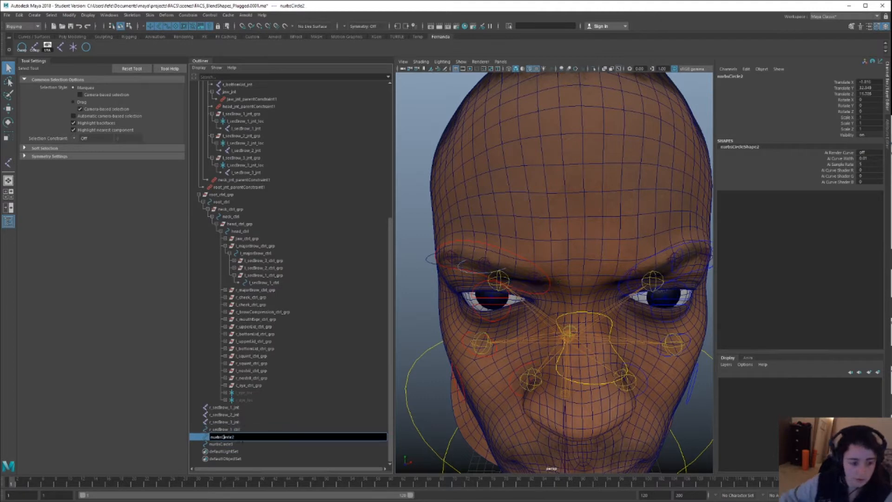
{"action": "type", "text": "trl"}
{"action": "key", "text": "Return"}
- Rename nurbsCircle3 as r_secBrow_3_ctrl and select all three right secondary brow controls
{"action": "double_click", "coordinate": [229, 444]}
{"action": "type", "text": "r_secBrow_"}
{"action": "type", "text": "3_ctrl"}
{"action": "key", "text": "Return"}
{"action": "left_click", "coordinate": [238, 430], "text": "shift"}
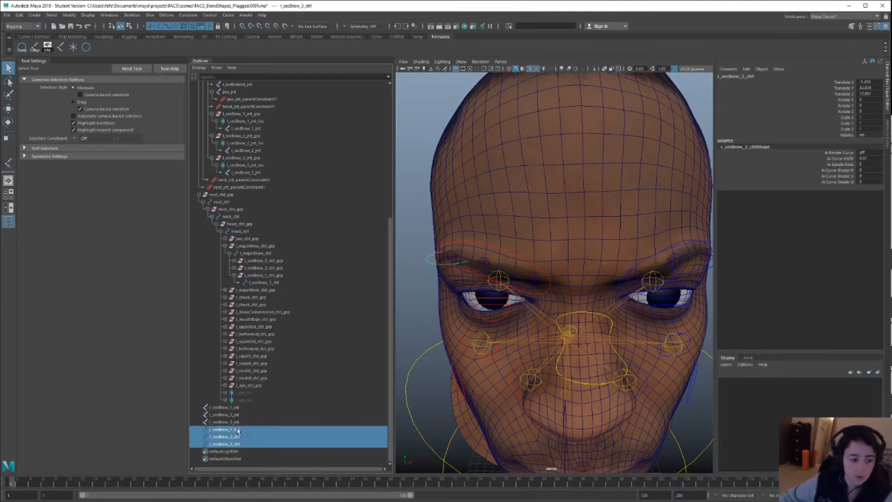
- Switch to component mode and rotate the control vertices of the three right secondary brow circles so they face forward
{"action": "left_click", "coordinate": [130, 26]}
{"action": "left_click", "coordinate": [150, 27]}
{"action": "left_click_drag", "start_coordinate": [499, 228], "coordinate": [576, 299], "text": "alt"}
{"action": "scroll", "coordinate": [515, 233], "scroll_direction": "down", "scroll_amount": 5}
{"action": "middle_click_drag", "start_coordinate": [561, 338], "coordinate": [563, 351], "text": "alt"}
{"action": "scroll", "coordinate": [547, 329], "scroll_direction": "up", "scroll_amount": 6}
{"action": "key", "text": "e"}
{"action": "left_click_drag", "start_coordinate": [547, 328], "coordinate": [538, 323], "text": "alt"}
{"action": "left_click", "coordinate": [105, 147]}
{"action": "left_click_drag", "start_coordinate": [474, 260], "coordinate": [495, 285], "text": "alt"}
{"action": "key", "text": "j"}
{"action": "left_click_drag", "start_coordinate": [596, 260], "coordinate": [673, 246], "text": "alt"}
{"action": "left_click_drag", "start_coordinate": [678, 211], "coordinate": [604, 251]}
{"action": "left_click_drag", "start_coordinate": [559, 296], "coordinate": [514, 299]}
- Change the Scale tool's axis orientation for adjusting the right brow circles' control vertices
{"action": "key", "text": "r"}
{"action": "left_click_drag", "start_coordinate": [522, 236], "coordinate": [458, 250], "text": "alt"}
{"action": "left_click", "coordinate": [75, 90]}
{"action": "left_click", "coordinate": [88, 94]}
{"action": "scroll", "coordinate": [523, 270], "scroll_direction": "down", "scroll_amount": 3}
{"action": "left_click_drag", "start_coordinate": [518, 244], "coordinate": [674, 292], "text": "alt"}
{"action": "key", "text": "w"}
{"action": "left_click_drag", "start_coordinate": [669, 290], "coordinate": [567, 288], "text": "alt"}
- Select each right brow circle's control vertices in turn and angle them to follow the brow surface
{"action": "left_click_drag", "start_coordinate": [498, 246], "coordinate": [538, 314]}
{"action": "key", "text": "e"}
{"action": "key", "text": "q"}
{"action": "left_click_drag", "start_coordinate": [527, 283], "coordinate": [564, 323]}
{"action": "left_click_drag", "start_coordinate": [552, 316], "coordinate": [536, 374], "text": "alt"}
{"action": "key", "text": "e"}
{"action": "left_click_drag", "start_coordinate": [542, 273], "coordinate": [560, 246]}
{"action": "key", "text": "q"}
{"action": "left_click_drag", "start_coordinate": [576, 281], "coordinate": [599, 313]}
{"action": "key", "text": "e"}
{"action": "left_click_drag", "start_coordinate": [585, 297], "coordinate": [563, 259], "text": "alt"}
{"action": "key", "text": "w"}
{"action": "key", "text": "e"}
{"action": "key", "text": "w"}
- Reposition the right brow circles' control vertices in front of the brow and return to object mode
{"action": "key", "text": "q"}
{"action": "left_click_drag", "start_coordinate": [503, 232], "coordinate": [582, 301]}
{"action": "key", "text": "w"}
{"action": "key", "text": "q"}
{"action": "key", "text": "w"}
{"action": "key", "text": "r"}
{"action": "left_click_drag", "start_coordinate": [562, 260], "coordinate": [604, 262], "text": "alt"}
{"action": "key", "text": "q"}
{"action": "left_click_drag", "start_coordinate": [474, 235], "coordinate": [510, 274]}
{"action": "key", "text": "w"}
{"action": "left_click_drag", "start_coordinate": [589, 237], "coordinate": [547, 231], "text": "alt"}
{"action": "key", "text": "q"}
{"action": "right_click_drag", "start_coordinate": [557, 257], "coordinate": [577, 246]}
- Enable drawing overrides on r_secBrow_1_ctrl and set its index color to red
{"action": "left_click", "coordinate": [550, 256]}
{"action": "left_click", "coordinate": [887, 138]}
{"action": "scroll", "coordinate": [770, 371], "scroll_direction": "down", "scroll_amount": 3}
{"action": "left_click", "coordinate": [780, 331]}
{"action": "scroll", "coordinate": [790, 339], "scroll_direction": "down", "scroll_amount": 1}
{"action": "left_click", "coordinate": [819, 360]}
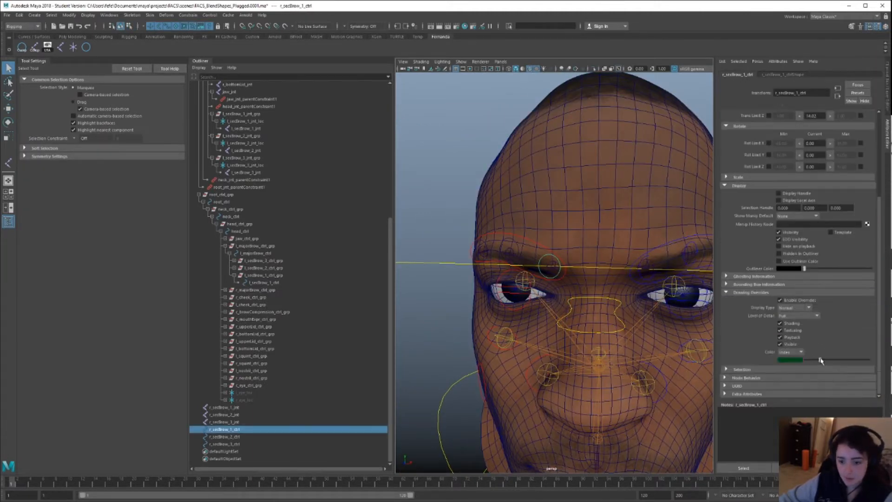
- Enable drawing overrides on r_secBrow_3_ctrl and r_secBrow_2_ctrl and set their index color to red
{"action": "left_click", "coordinate": [518, 245]}
{"action": "left_click", "coordinate": [486, 246]}
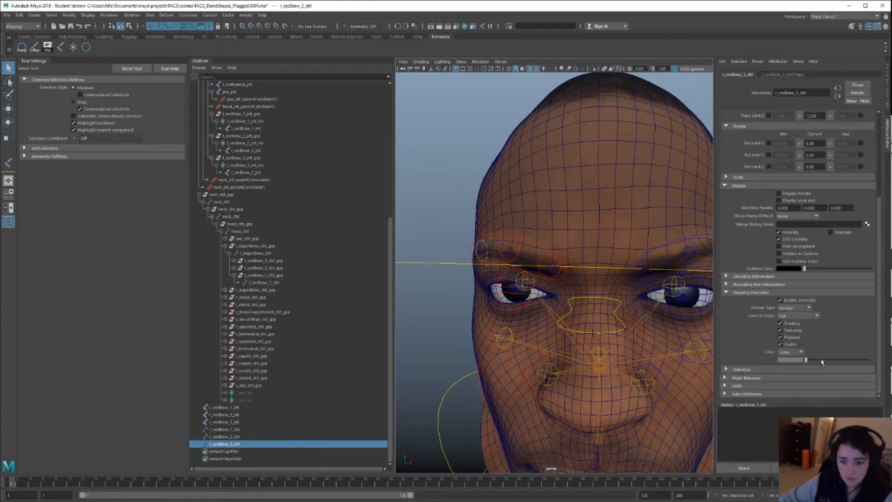
{"action": "left_click_drag", "start_coordinate": [696, 341], "coordinate": [575, 320], "text": "alt"}
{"action": "left_click", "coordinate": [484, 260]}
{"action": "left_click", "coordinate": [490, 273]}
{"action": "left_click_drag", "start_coordinate": [506, 298], "coordinate": [550, 337], "text": "alt"}
{"action": "key", "text": "w"}
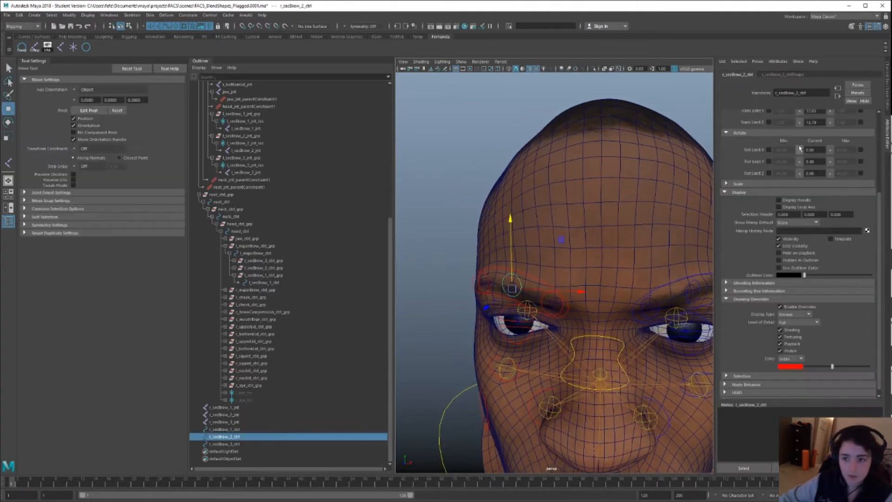
- Create a zeroed offset group for each of r_secBrow_2_ctrl, r_secBrow_3_ctrl and r_secBrow_1_ctrl with the custom shelf script
{"action": "left_click", "coordinate": [886, 104]}
{"action": "left_click", "coordinate": [886, 134]}
{"action": "scroll", "coordinate": [781, 185], "scroll_direction": "up", "scroll_amount": 4}
{"action": "scroll", "coordinate": [523, 269], "scroll_direction": "down", "scroll_amount": 5}
{"action": "left_click_drag", "start_coordinate": [522, 267], "coordinate": [549, 282], "text": "alt"}
{"action": "scroll", "coordinate": [528, 294], "scroll_direction": "up", "scroll_amount": 5}
{"action": "left_click", "coordinate": [22, 48]}
{"action": "left_click", "coordinate": [233, 436]}
{"action": "left_click", "coordinate": [22, 49]}
{"action": "left_click", "coordinate": [225, 429]}
{"action": "left_click", "coordinate": [23, 49]}
- Check the transform values of r_secBrow_1_ctrl and its r_secBrow_1_ctrl_grp offset group
{"action": "left_click", "coordinate": [439, 199]}
{"action": "left_click", "coordinate": [555, 276]}
{"action": "left_click", "coordinate": [886, 107]}
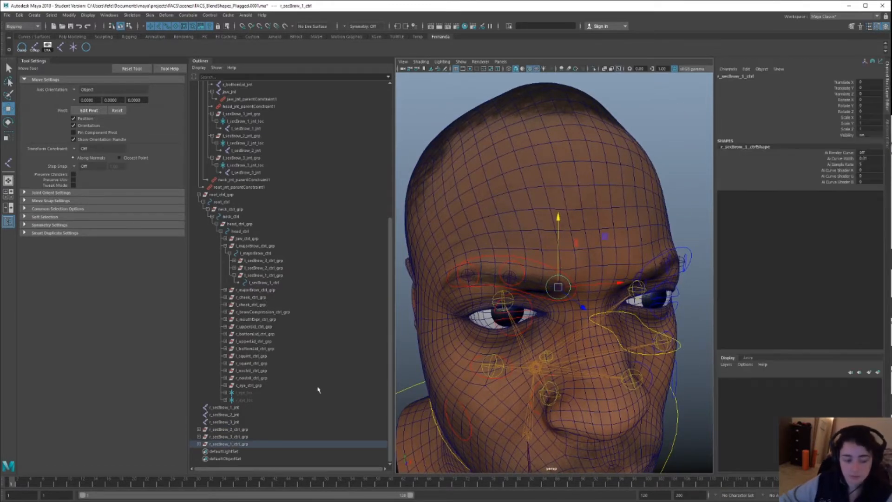
{"action": "left_click", "coordinate": [325, 444]}
{"action": "left_click_drag", "start_coordinate": [446, 325], "coordinate": [473, 283], "text": "alt"}
{"action": "left_click_drag", "start_coordinate": [528, 300], "coordinate": [523, 289], "text": "alt"}
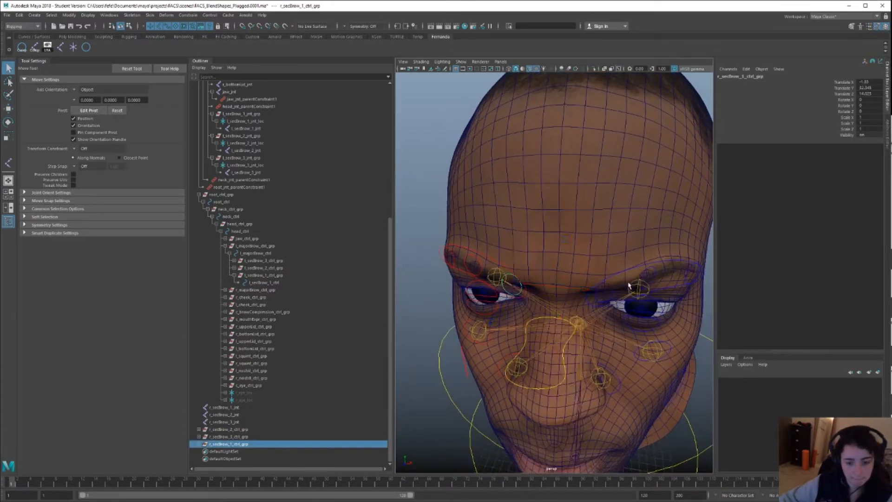
- Test-move a left secondary brow control and undo the move
{"action": "left_click", "coordinate": [603, 293]}
{"action": "left_click", "coordinate": [650, 274]}
{"action": "left_click", "coordinate": [649, 271]}
{"action": "left_click", "coordinate": [650, 271]}
{"action": "left_click_drag", "start_coordinate": [647, 274], "coordinate": [643, 271]}
{"action": "key", "text": "ctrl+z"}
- Add r_secBrow_1_jnt, r_secBrow_2_jnt and r_secBrow_3_jnt as skin influences of the neutral_retopo head mesh
{"action": "left_click_drag", "start_coordinate": [604, 302], "coordinate": [615, 256], "text": "alt"}
{"action": "key", "text": "q"}
{"action": "left_click", "coordinate": [540, 272]}
{"action": "left_click", "coordinate": [493, 262], "text": "shift"}
{"action": "left_click", "coordinate": [460, 261], "text": "shift"}
{"action": "left_click", "coordinate": [504, 196], "text": "shift"}
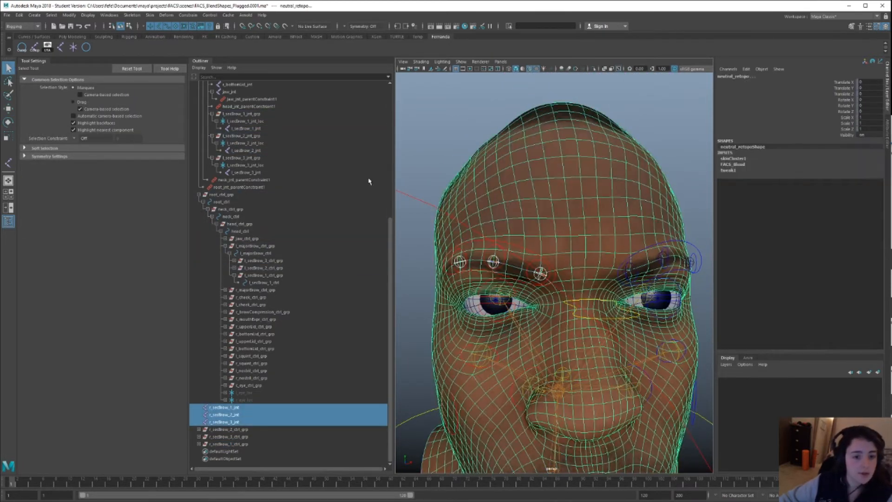
{"action": "left_click", "coordinate": [151, 16]}
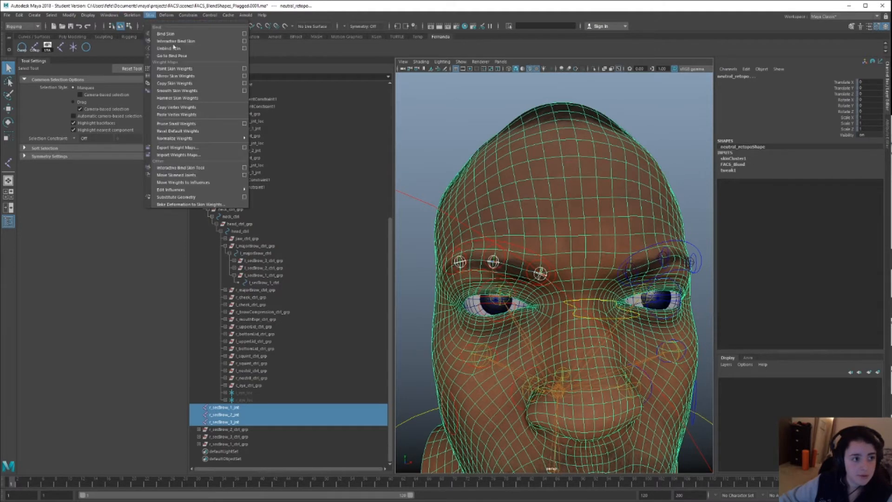
{"action": "mouse_move", "coordinate": [207, 194]}
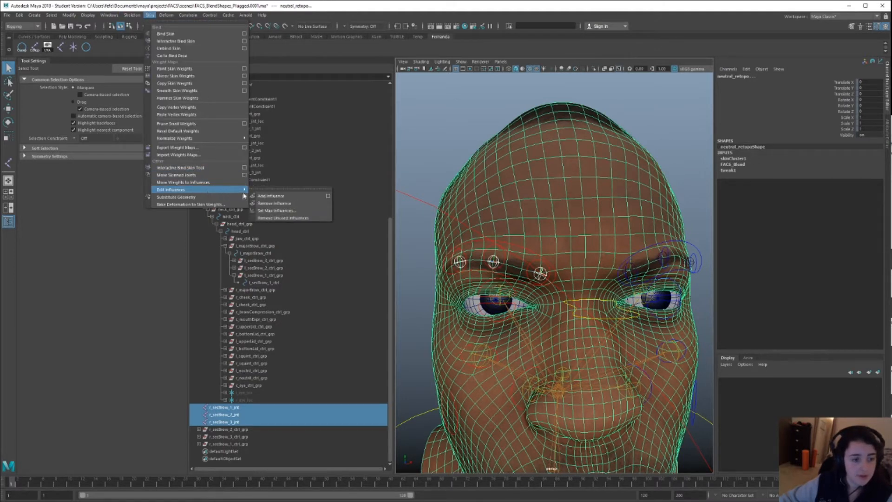
{"action": "left_click", "coordinate": [328, 197]}
{"action": "mouse_move", "coordinate": [511, 249]}
{"action": "left_mouse_down", "text": "alt"}
{"action": "mouse_move", "coordinate": [483, 251]}
{"action": "mouse_move", "coordinate": [517, 235]}
{"action": "left_mouse_up", "text": "alt"}
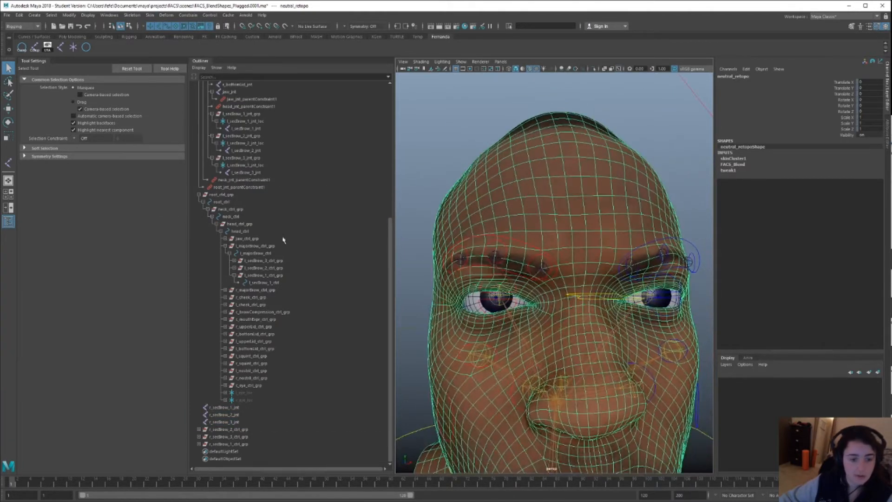
- Activate the Paint Skin Weights tool for the neutral_retopo head mesh
{"action": "left_click", "coordinate": [151, 16]}
{"action": "left_click", "coordinate": [185, 71]}
{"action": "left_click_drag", "start_coordinate": [418, 214], "coordinate": [440, 212], "text": "alt"}
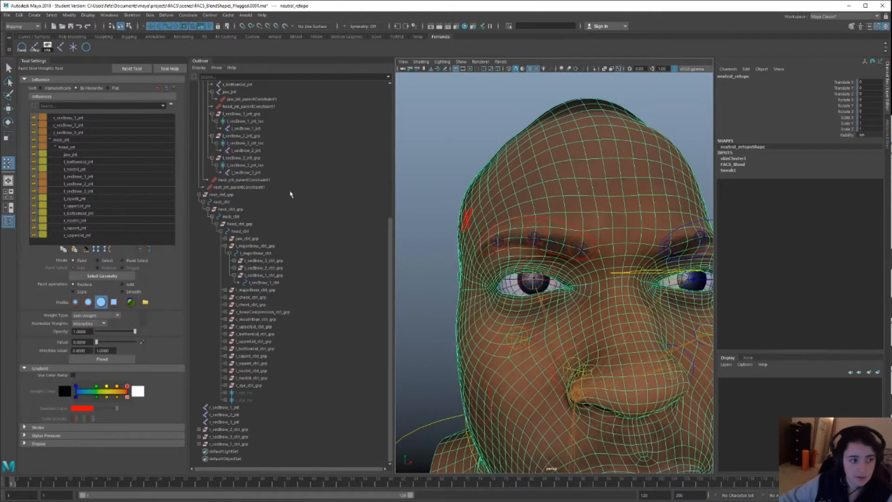
{"action": "left_click", "coordinate": [83, 118]}
{"action": "left_click", "coordinate": [85, 132], "text": "shift"}
{"action": "left_click_drag", "start_coordinate": [106, 168], "coordinate": [115, 184], "text": "ctrl"}
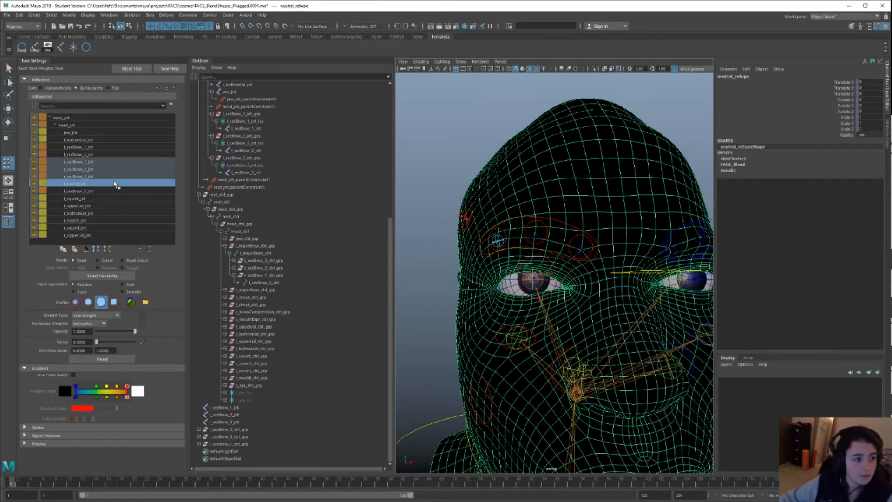
{"action": "key", "text": "ctrl+z"}
- Unlock the weights of the three r_secBrow joints and of head_jnt in the influence list
{"action": "left_click", "coordinate": [77, 132]}
{"action": "left_click", "coordinate": [74, 118], "text": "shift"}
{"action": "left_click", "coordinate": [33, 118]}
{"action": "left_click", "coordinate": [72, 146]}
{"action": "left_click", "coordinate": [34, 146]}
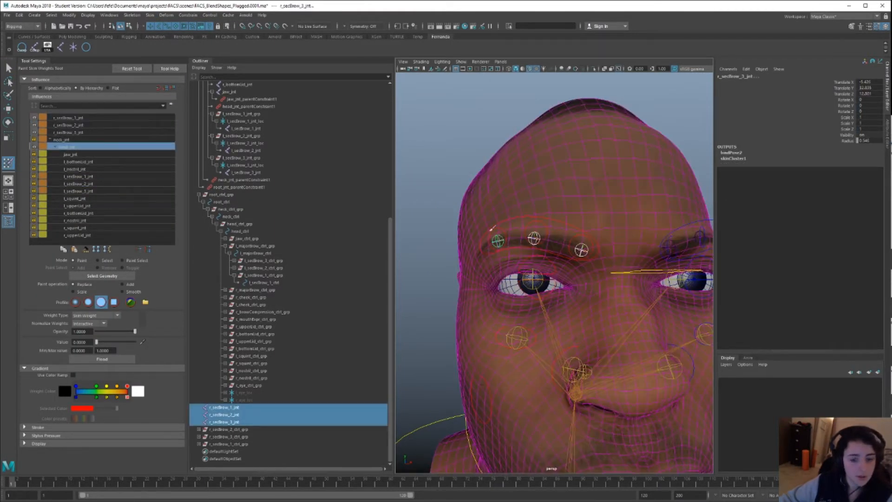
- Reselect the head mesh and paint r_secBrow_1_jnt weight onto the inner right brow at the maximum value
{"action": "left_click_drag", "start_coordinate": [531, 178], "coordinate": [511, 203], "text": "alt"}
{"action": "key", "text": "q"}
{"action": "left_click", "coordinate": [492, 204]}
{"action": "key", "text": "y"}
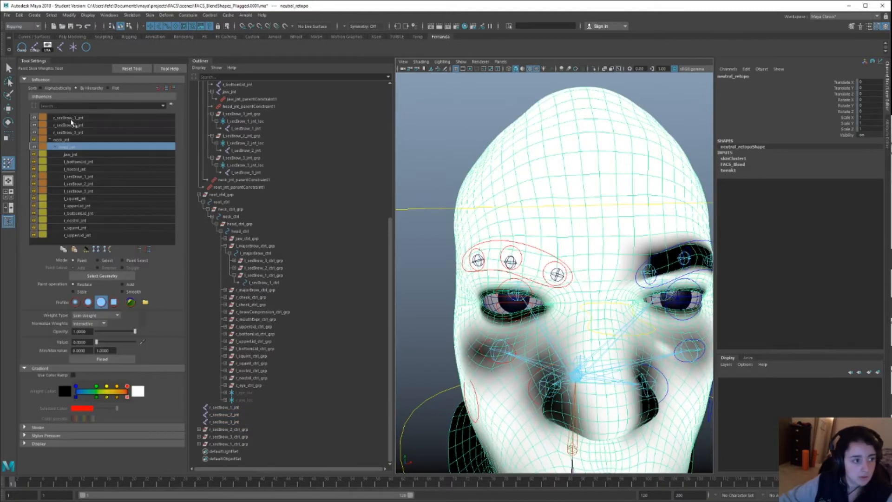
{"action": "left_click", "coordinate": [72, 118]}
{"action": "left_click_drag", "start_coordinate": [96, 342], "coordinate": [136, 343]}
{"action": "scroll", "coordinate": [553, 273], "scroll_direction": "down", "scroll_amount": 3}
{"action": "left_click", "coordinate": [556, 268]}
{"action": "mouse_move", "coordinate": [548, 276]}
{"action": "left_mouse_down", "text": "alt"}
{"action": "mouse_move", "coordinate": [554, 267]}
{"action": "mouse_move", "coordinate": [497, 261]}
{"action": "left_mouse_up", "text": "alt"}
- Paint the r_secBrow_2_jnt and r_secBrow_3_jnt weights along the right brow, comparing them with the head_jnt weights
{"action": "left_click", "coordinate": [68, 125]}
{"action": "left_click", "coordinate": [68, 132]}
{"action": "left_click", "coordinate": [497, 263]}
{"action": "left_click", "coordinate": [68, 147]}
{"action": "left_click", "coordinate": [107, 133]}
{"action": "left_click", "coordinate": [68, 147]}
{"action": "mouse_move", "coordinate": [525, 278]}
{"action": "left_mouse_down", "text": "alt"}
{"action": "mouse_move", "coordinate": [551, 273]}
{"action": "mouse_move", "coordinate": [480, 297]}
{"action": "mouse_move", "coordinate": [524, 265]}
{"action": "mouse_move", "coordinate": [534, 293]}
{"action": "mouse_move", "coordinate": [537, 281]}
{"action": "left_mouse_up", "text": "alt"}
- Review the weight maps of the three r_secBrow joints against head_jnt and l_secBrow_3_jnt
{"action": "left_click", "coordinate": [69, 132]}
{"action": "left_click", "coordinate": [70, 125]}
{"action": "left_click", "coordinate": [70, 147]}
{"action": "left_click", "coordinate": [96, 124]}
{"action": "left_click", "coordinate": [96, 118]}
{"action": "left_click", "coordinate": [70, 147]}
{"action": "left_click", "coordinate": [73, 125]}
{"action": "left_click", "coordinate": [79, 189]}
{"action": "left_click", "coordinate": [70, 118]}
- Leave weight painting and select the right brow joints in the view, ending with r_secBrow_3_jnt
{"action": "key", "text": "w"}
{"action": "left_click", "coordinate": [565, 266]}
{"action": "left_click", "coordinate": [531, 262]}
{"action": "key", "text": "q"}
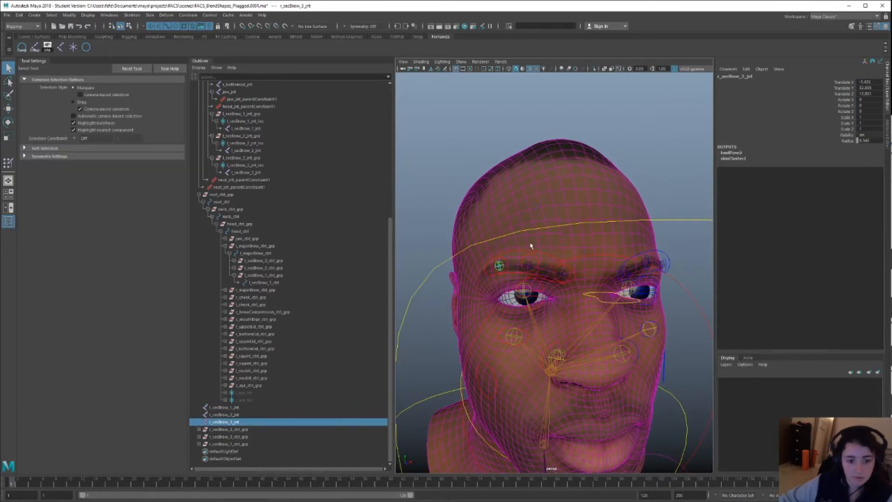
- Select r_secBrow_2_ctrl over the right brow and open the Connection Editor for it
{"action": "left_click", "coordinate": [542, 288]}
{"action": "left_click", "coordinate": [534, 300]}
{"action": "left_click_drag", "start_coordinate": [539, 310], "coordinate": [573, 294], "text": "alt"}
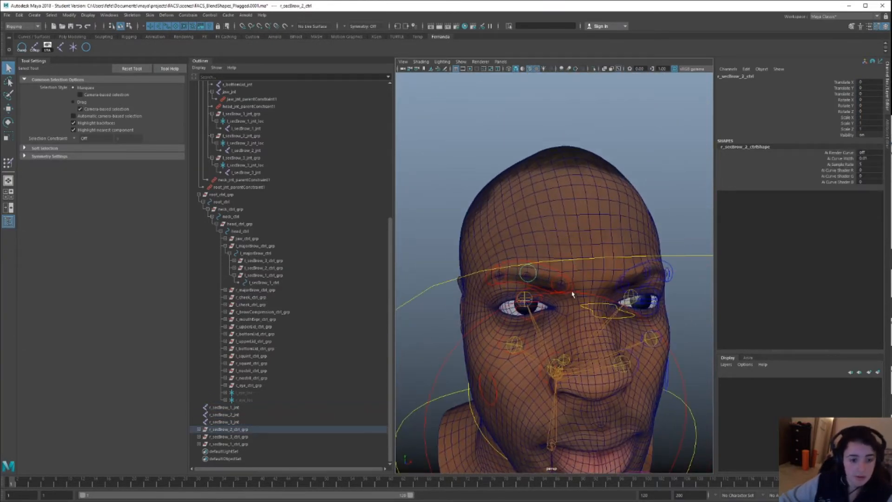
{"action": "scroll", "coordinate": [557, 279], "scroll_direction": "up", "scroll_amount": 5}
{"action": "left_click", "coordinate": [542, 255]}
{"action": "left_click_drag", "start_coordinate": [541, 255], "coordinate": [531, 299], "text": "alt"}
{"action": "scroll", "coordinate": [532, 299], "scroll_direction": "down", "scroll_amount": 6}
{"action": "left_click", "coordinate": [523, 299]}
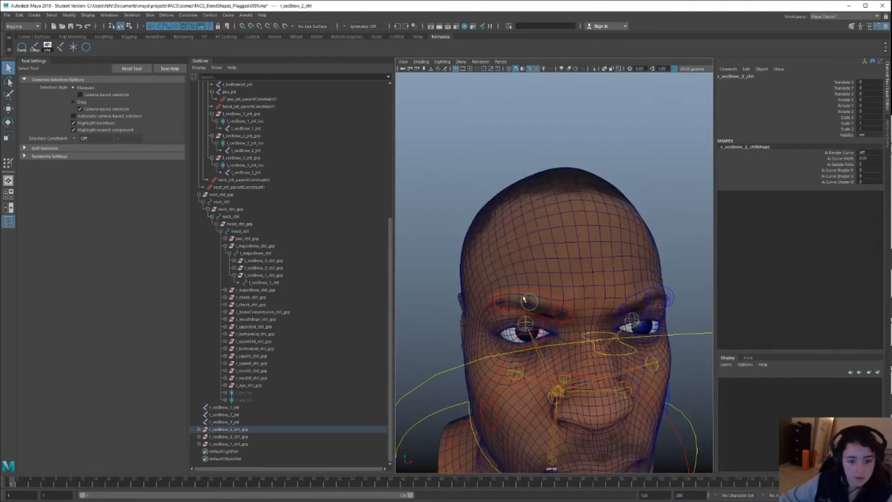
{"action": "scroll", "coordinate": [534, 295], "scroll_direction": "up", "scroll_amount": 3}
{"action": "scroll", "coordinate": [538, 294], "scroll_direction": "down", "scroll_amount": 5}
{"action": "scroll", "coordinate": [563, 285], "scroll_direction": "up", "scroll_amount": 3}
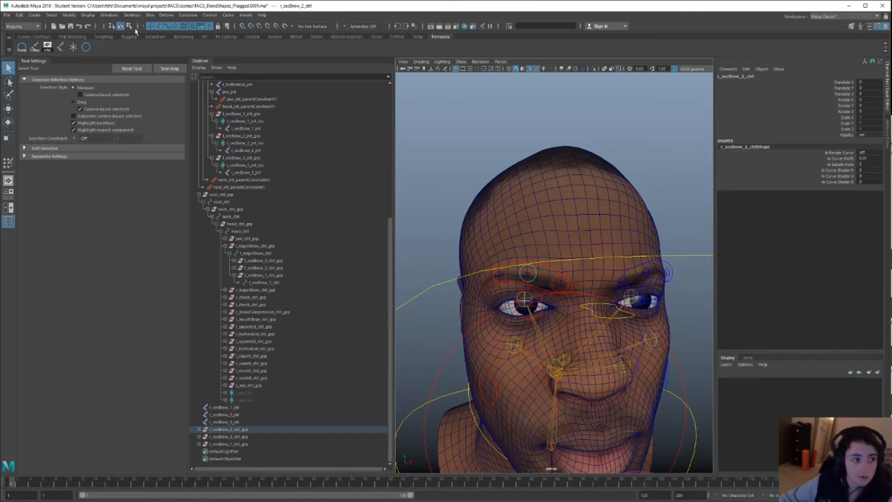
{"action": "left_click", "coordinate": [107, 15]}
{"action": "left_click", "coordinate": [215, 129]}
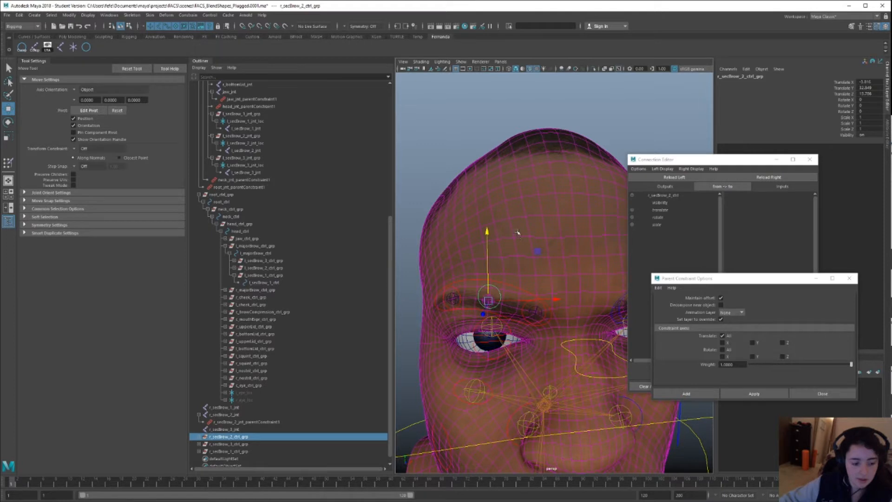
- Parent r_secBrow_2_ctrl_grp under the r_majorBrow_ctrl control
{"action": "key", "text": "q"}
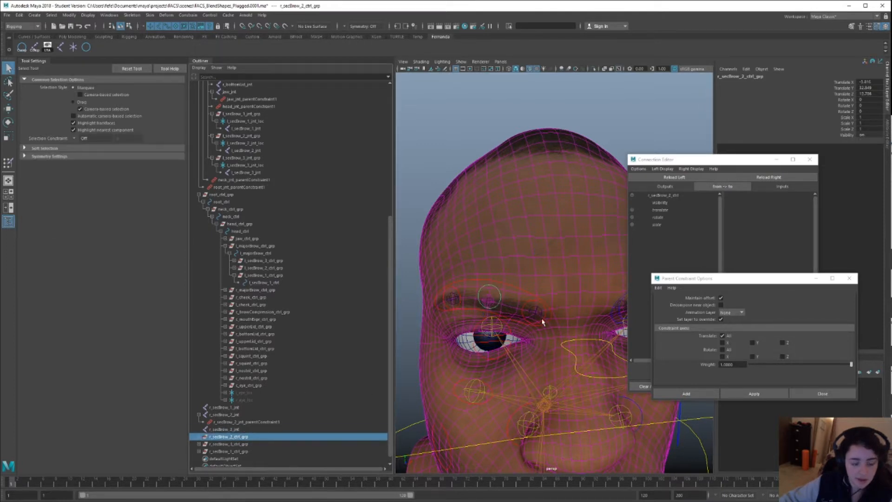
{"action": "left_click", "coordinate": [513, 288], "text": "shift"}
{"action": "key", "text": "p"}
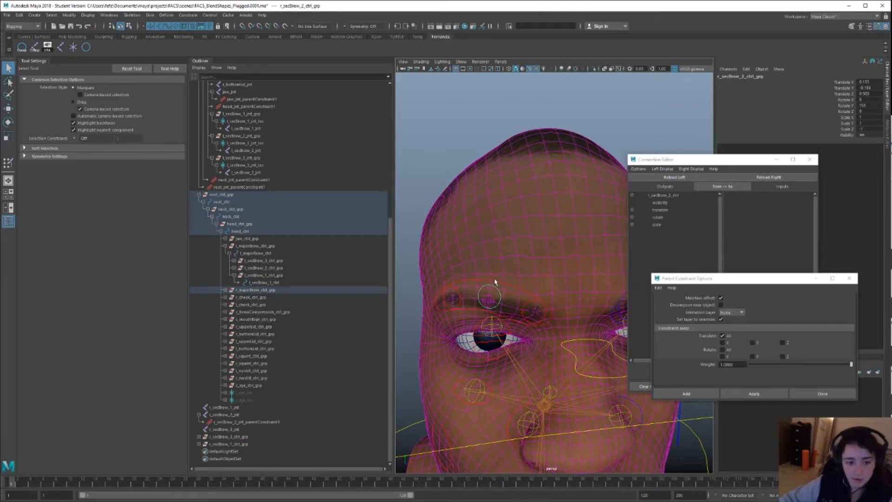
- Delete r_secBrow_2_jnt's parent constraint and recreate it from r_secBrow_2_ctrl with Maintain offset enabled
{"action": "left_click", "coordinate": [495, 283]}
{"action": "left_click", "coordinate": [234, 422]}
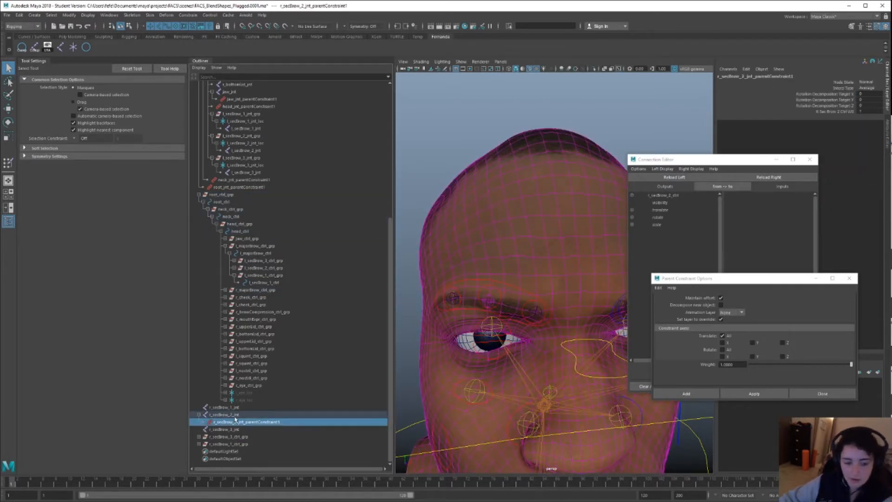
{"action": "left_click", "coordinate": [429, 318]}
{"action": "left_click", "coordinate": [500, 298]}
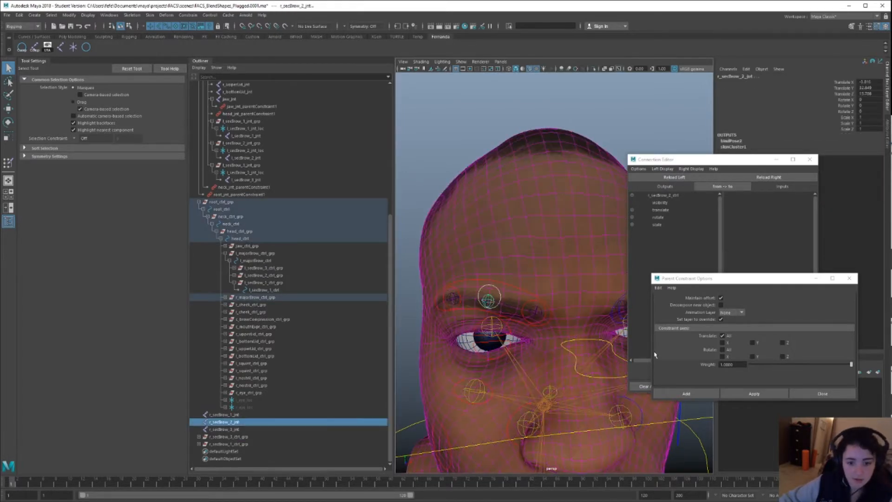
{"action": "left_click", "coordinate": [753, 392]}
- Raise r_majorBrow_ctrl about 1.76 units in Y to test how the middle right brow joint follows
{"action": "left_click", "coordinate": [491, 282]}
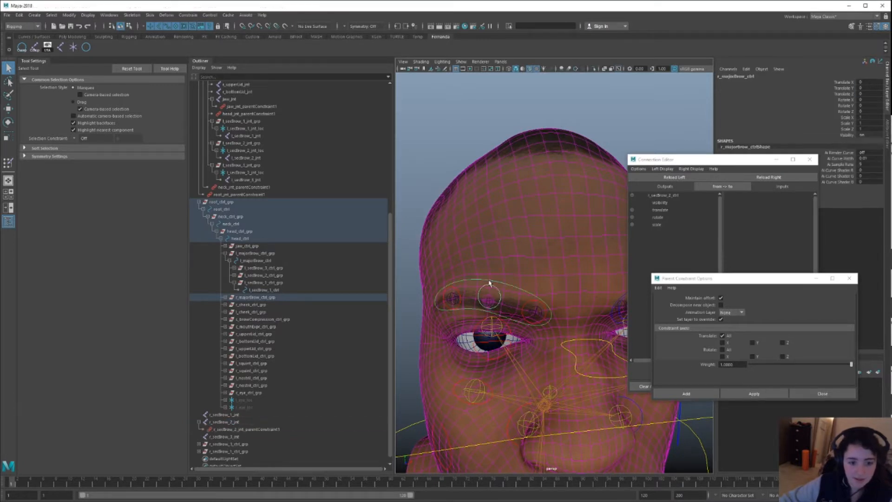
{"action": "key", "text": "w"}
{"action": "left_click_drag", "start_coordinate": [493, 283], "coordinate": [497, 237]}
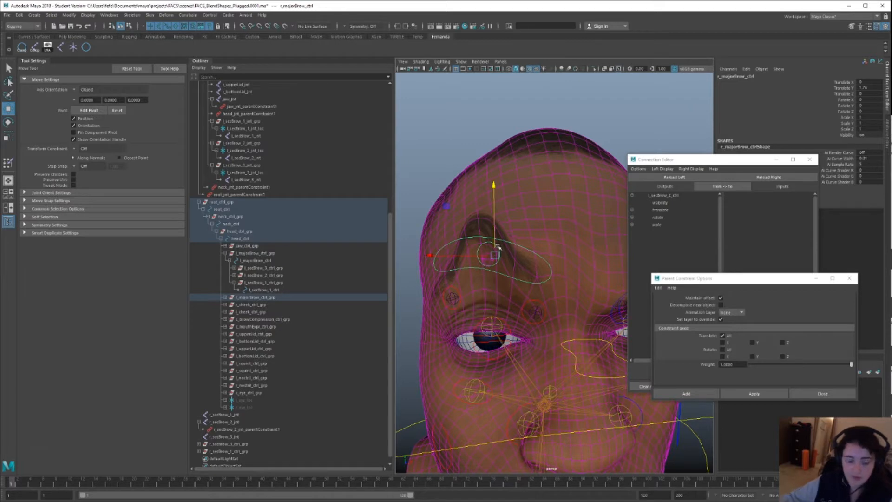
- Undo the test raise of r_majorBrow_ctrl
{"action": "key", "text": "ctrl+z"}
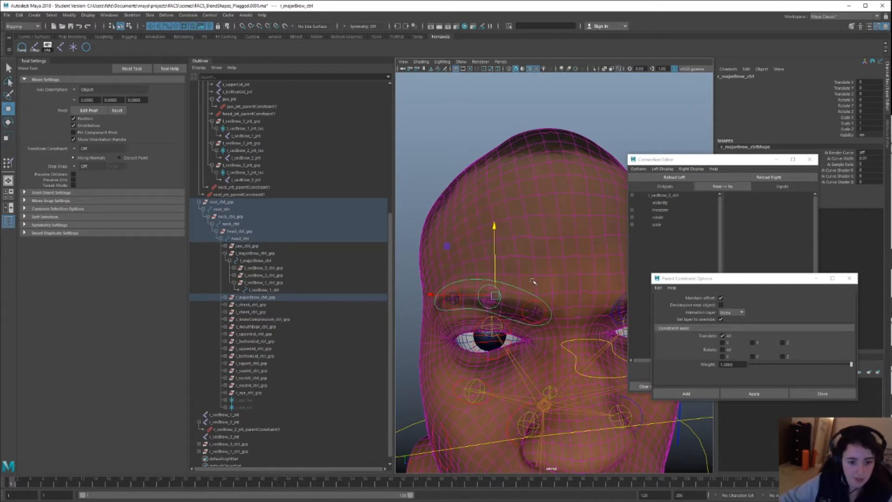
{"action": "left_click_drag", "start_coordinate": [532, 283], "coordinate": [534, 275], "text": "alt"}
{"action": "key", "text": "q"}
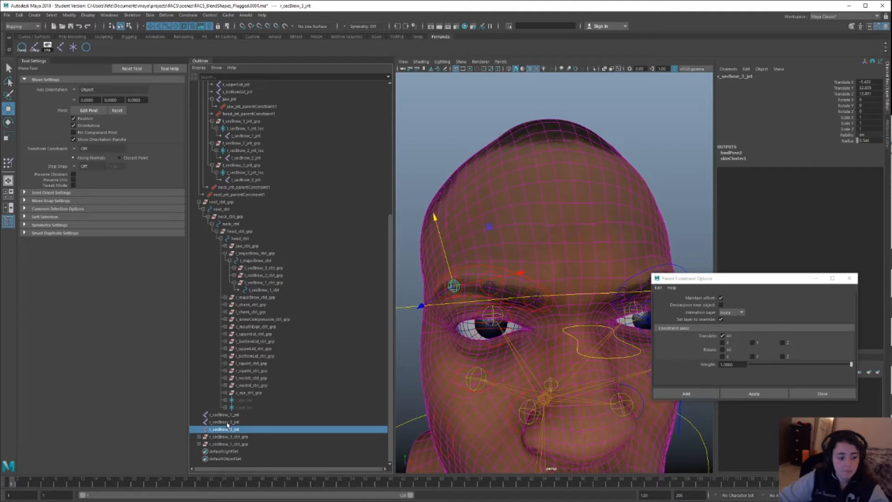
- Run the locator-and-group script on r_secBrow_3_jnt, r_secBrow_2_jnt and r_secBrow_1_jnt, giving each joint its own offset group and locator
{"action": "left_click", "coordinate": [34, 47]}
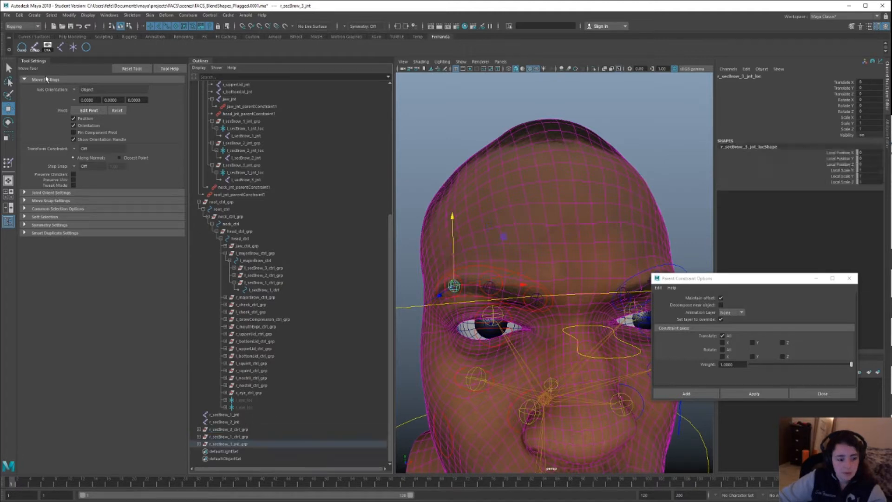
{"action": "left_click", "coordinate": [224, 422]}
{"action": "left_click", "coordinate": [37, 48]}
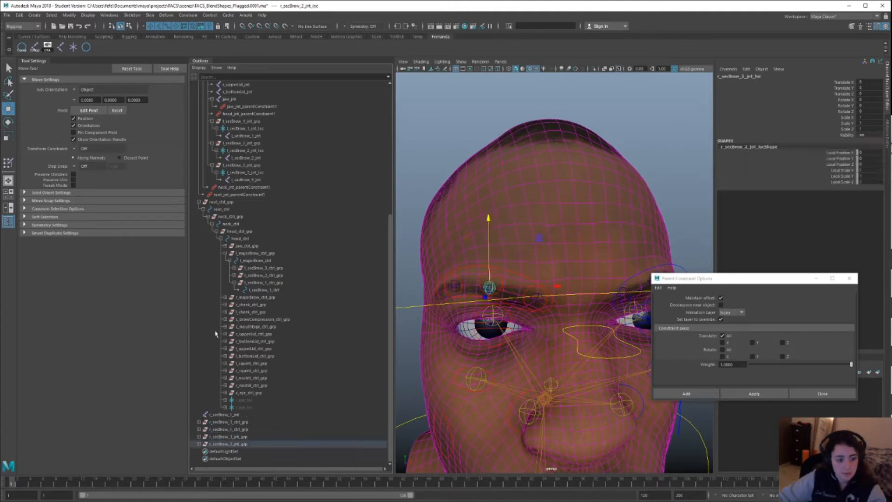
{"action": "left_click", "coordinate": [241, 414]}
{"action": "left_click", "coordinate": [35, 49]}
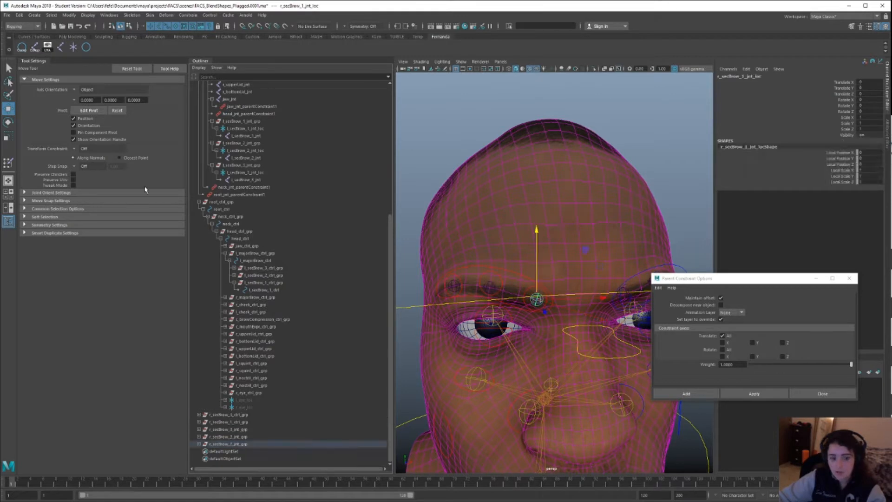
- Expand the three r_secBrow joint groups and their locators in the Outliner, and select r_secBrow_1_jnt_loc
{"action": "left_click", "coordinate": [199, 444]}
{"action": "left_click", "coordinate": [199, 437]}
{"action": "left_click", "coordinate": [199, 429]}
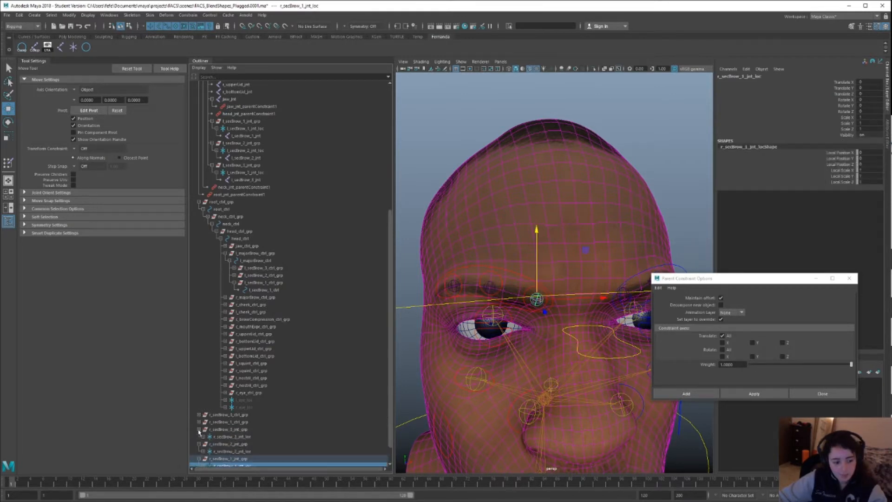
{"action": "scroll", "coordinate": [204, 444], "scroll_direction": "down", "scroll_amount": 1}
{"action": "left_click", "coordinate": [203, 443]}
{"action": "left_click", "coordinate": [202, 430]}
{"action": "left_click", "coordinate": [203, 414]}
{"action": "left_click", "coordinate": [231, 414]}
{"action": "left_click", "coordinate": [237, 437]}
{"action": "left_click", "coordinate": [248, 458]}
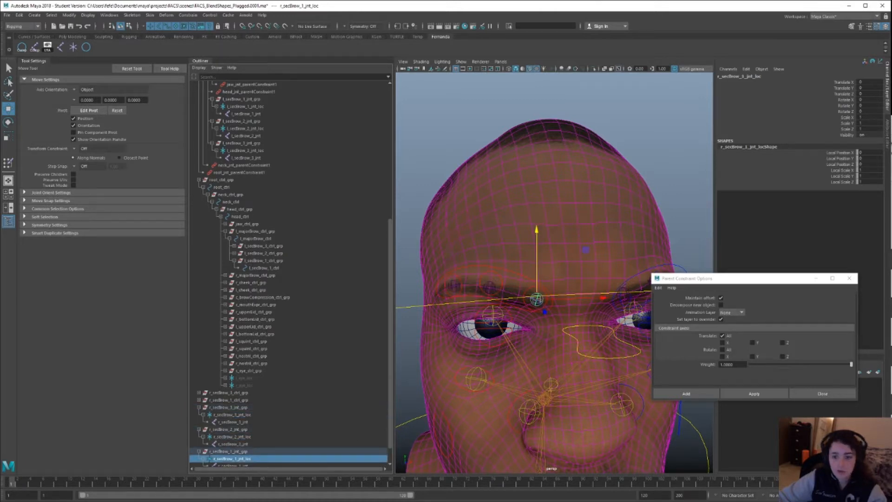
- Close the Parent Constraint options and connect translate and rotate of r_secBrow_1_ctrl to r_secBrow_1_jnt_loc in the Connection Editor
{"action": "left_click", "coordinate": [849, 278]}
{"action": "left_click", "coordinate": [109, 15]}
{"action": "mouse_move", "coordinate": [125, 40]}
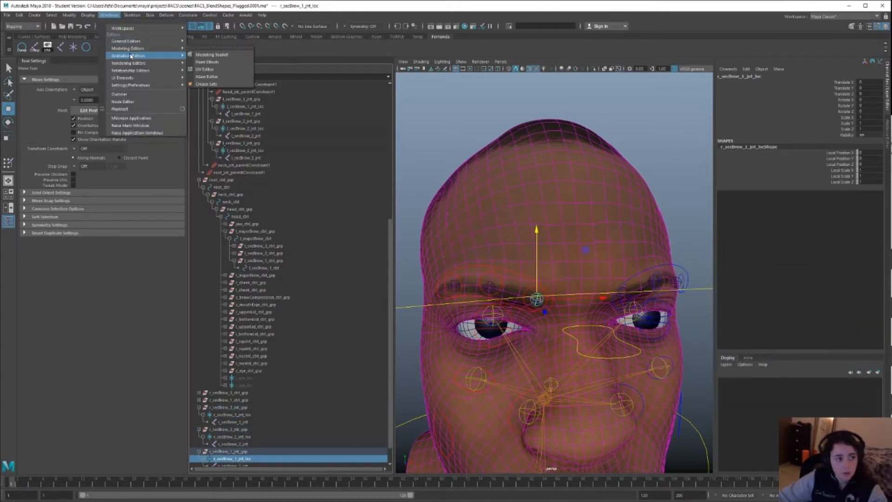
{"action": "left_click", "coordinate": [213, 130]}
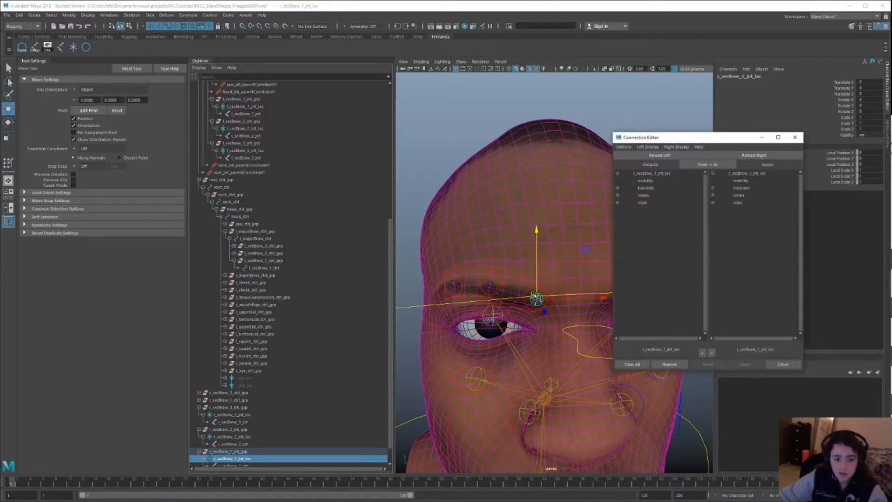
{"action": "left_click", "coordinate": [546, 297]}
{"action": "left_click", "coordinate": [660, 156]}
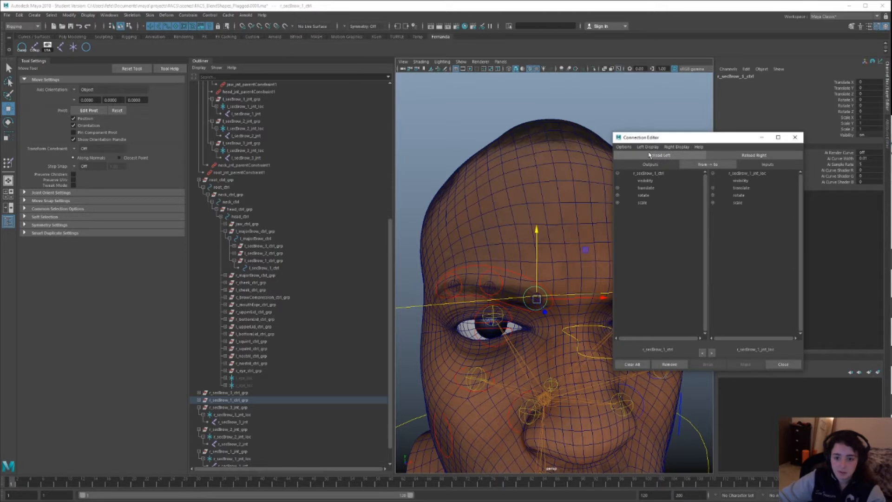
{"action": "left_click", "coordinate": [645, 188]}
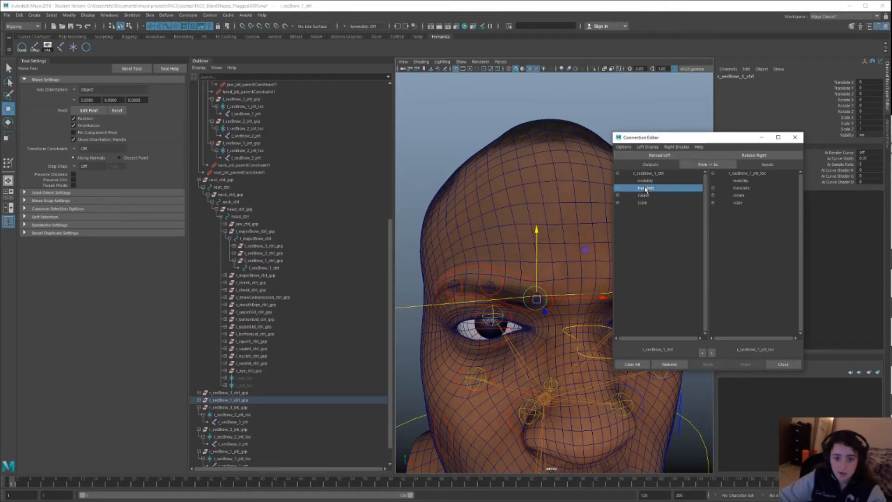
{"action": "left_click", "coordinate": [741, 188]}
{"action": "left_click", "coordinate": [651, 196]}
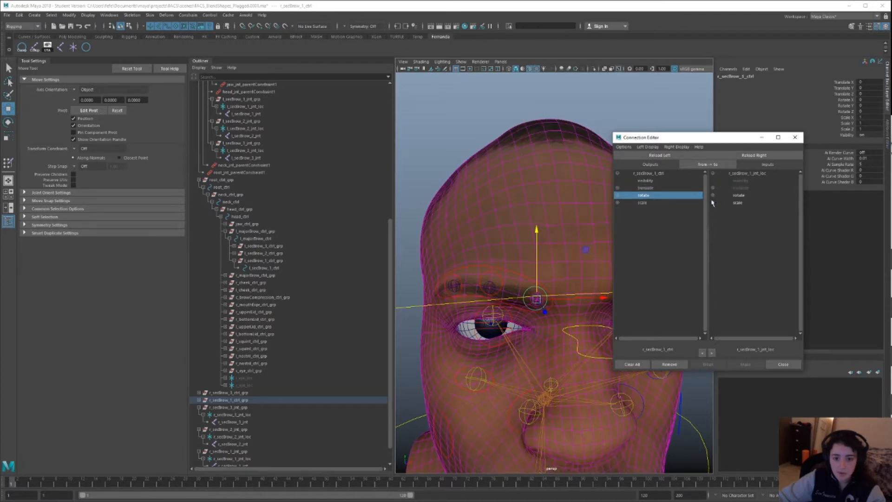
{"action": "left_click", "coordinate": [736, 196]}
- Parent r_secBrow_1_ctrl_grp under the r_majorBrow_ctrl control
{"action": "left_click", "coordinate": [519, 276]}
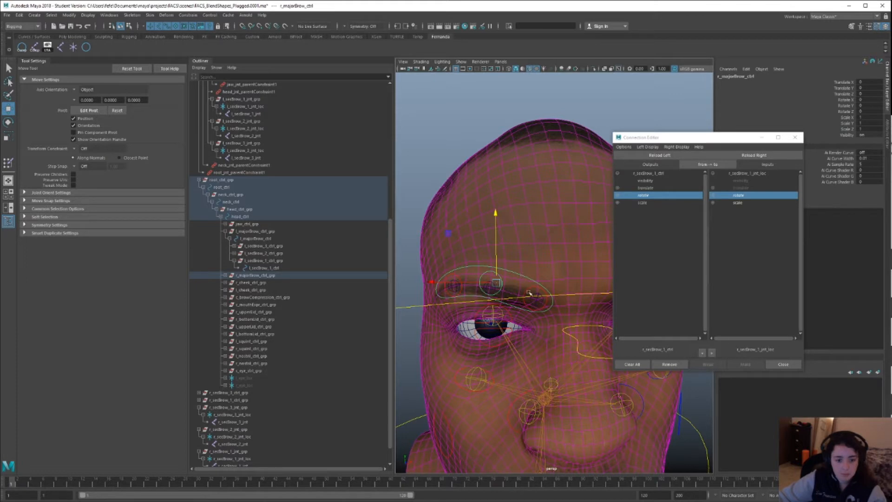
{"action": "left_click", "coordinate": [532, 289]}
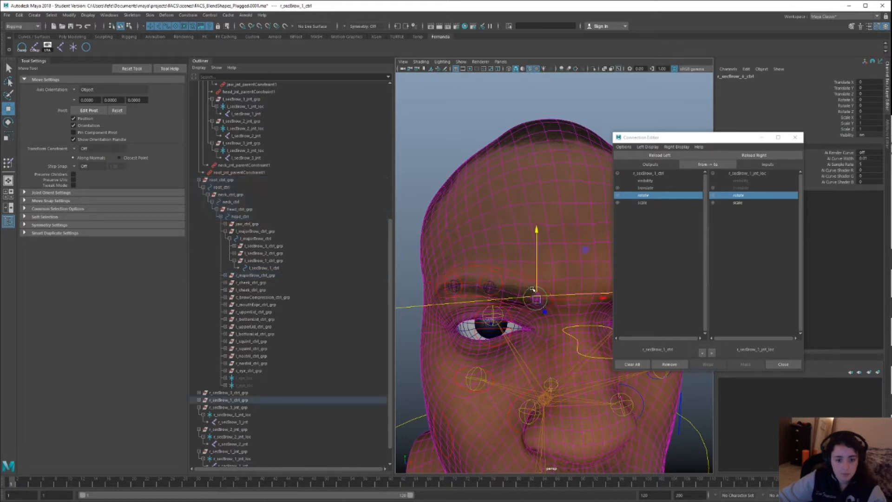
{"action": "left_click", "coordinate": [241, 400]}
{"action": "left_click", "coordinate": [508, 269]}
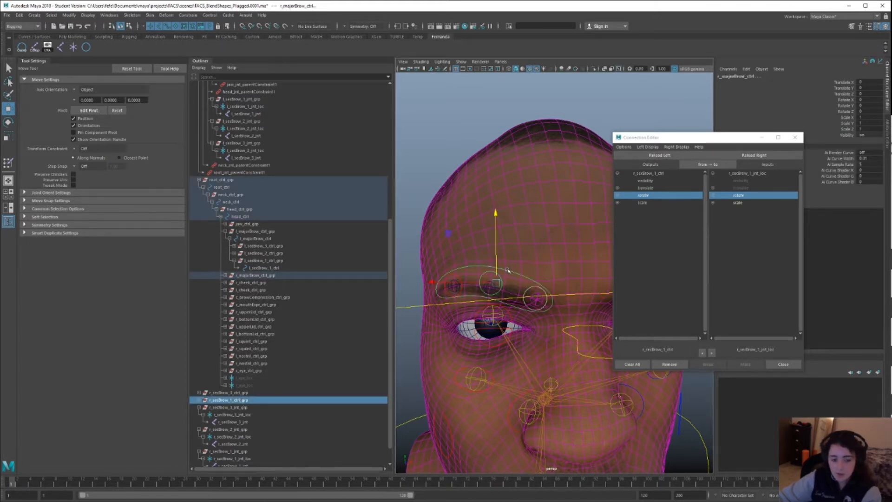
{"action": "key", "text": "p"}
- Test-move r_majorBrow_ctrl upward in Y twice, undoing each move
{"action": "left_click", "coordinate": [501, 264]}
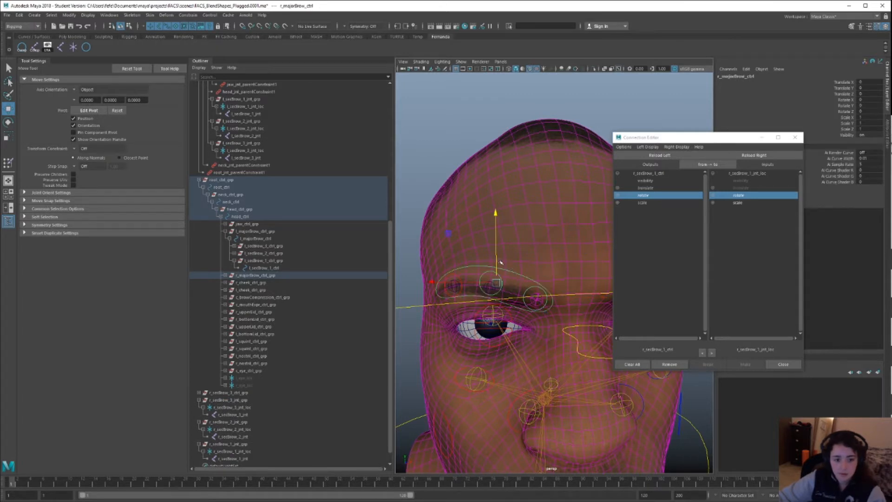
{"action": "left_click_drag", "start_coordinate": [497, 261], "coordinate": [497, 221]}
{"action": "key", "text": "ctrl+z"}
{"action": "left_click_drag", "start_coordinate": [497, 267], "coordinate": [499, 246]}
{"action": "key", "text": "ctrl+z"}
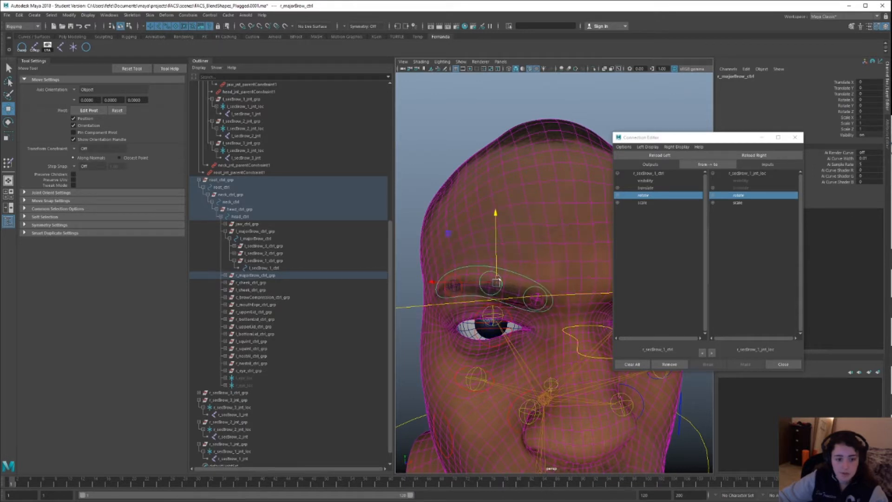
- Connect translate and rotate of r_secBrow_2_ctrl to r_secBrow_2_jnt_loc in the Connection Editor
{"action": "key", "text": "q"}
{"action": "left_click", "coordinate": [491, 274]}
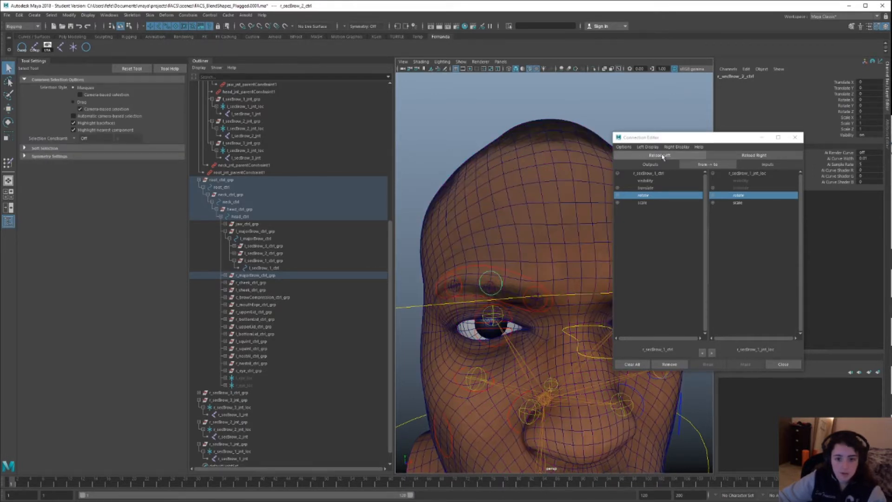
{"action": "left_click", "coordinate": [662, 158]}
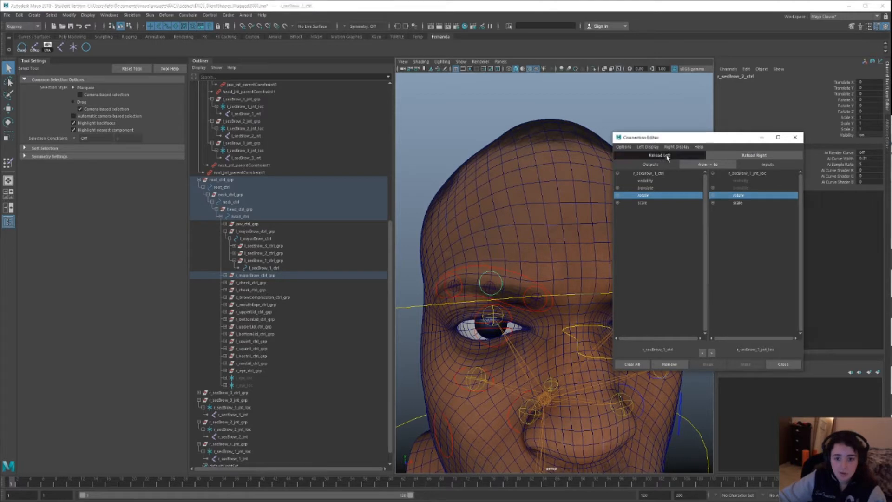
{"action": "left_click", "coordinate": [491, 284]}
{"action": "scroll", "coordinate": [215, 416], "scroll_direction": "down", "scroll_amount": 1}
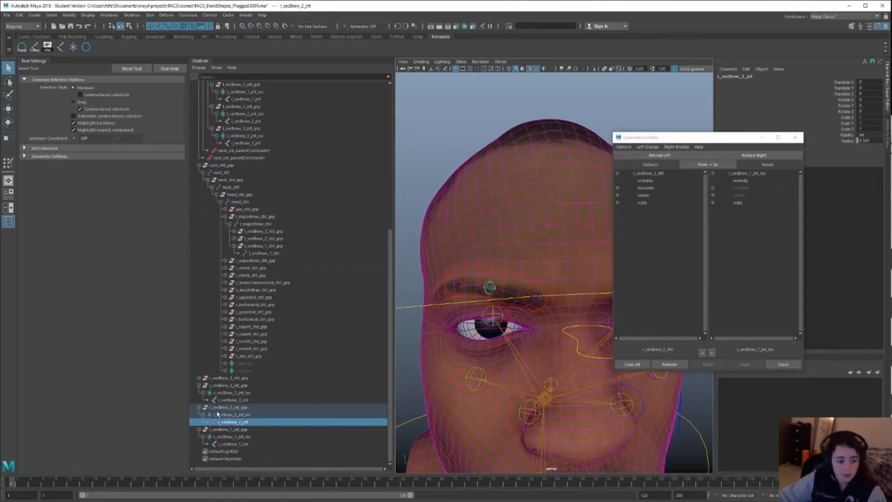
{"action": "left_click", "coordinate": [229, 414]}
{"action": "left_click", "coordinate": [747, 157]}
{"action": "left_click", "coordinate": [658, 190]}
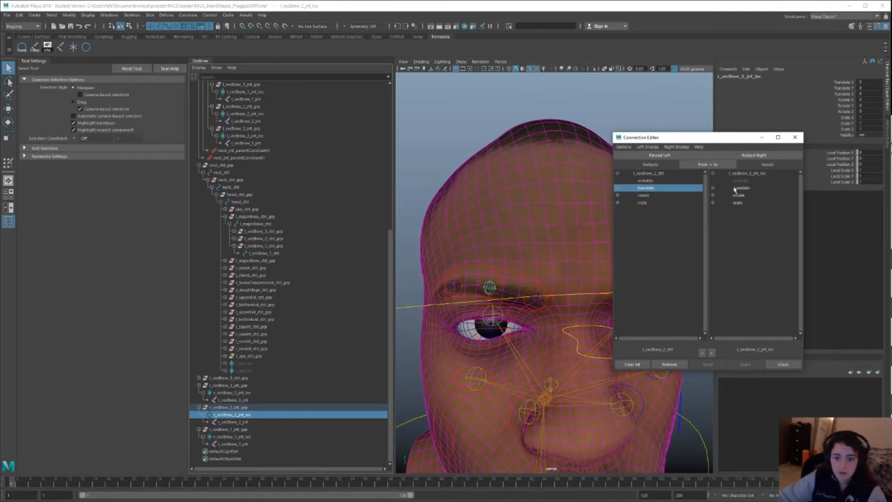
{"action": "left_click", "coordinate": [735, 190]}
{"action": "left_click", "coordinate": [650, 195]}
{"action": "left_click", "coordinate": [735, 196]}
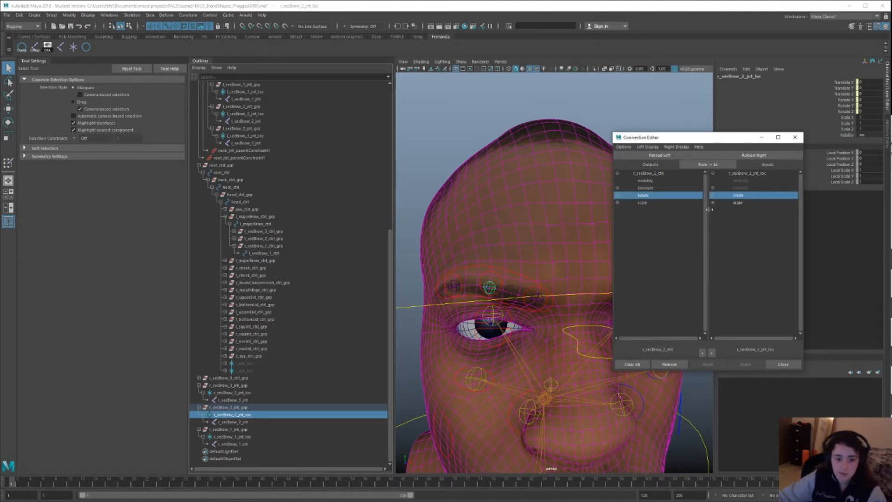
- Test-move r_majorBrow_ctrl upward and r_secBrow_2_ctrl in Z to check the brow deformation, and undo the moves
{"action": "left_click", "coordinate": [489, 266]}
{"action": "key", "text": "w"}
{"action": "left_click_drag", "start_coordinate": [489, 265], "coordinate": [486, 231]}
{"action": "left_click", "coordinate": [481, 239]}
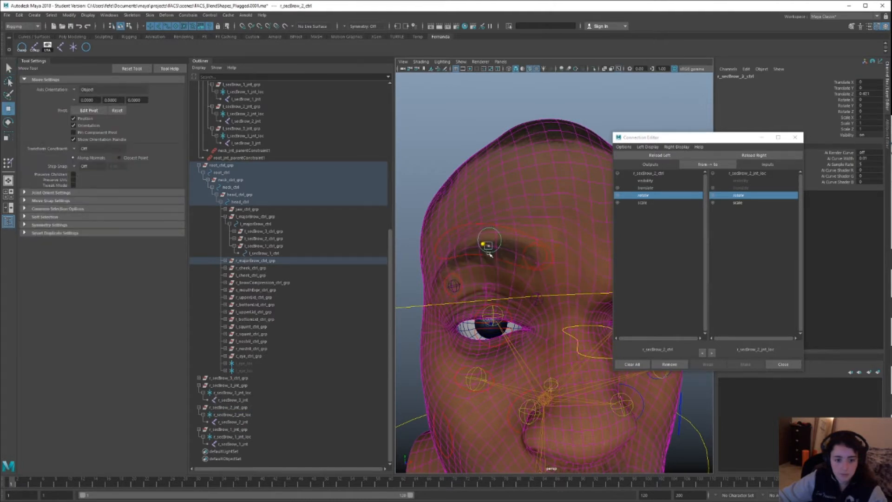
{"action": "left_click_drag", "start_coordinate": [490, 248], "coordinate": [487, 240]}
{"action": "key", "text": "ctrl+z"}
{"action": "key", "text": "ctrl+z"}
{"action": "key", "text": "ctrl+z"}
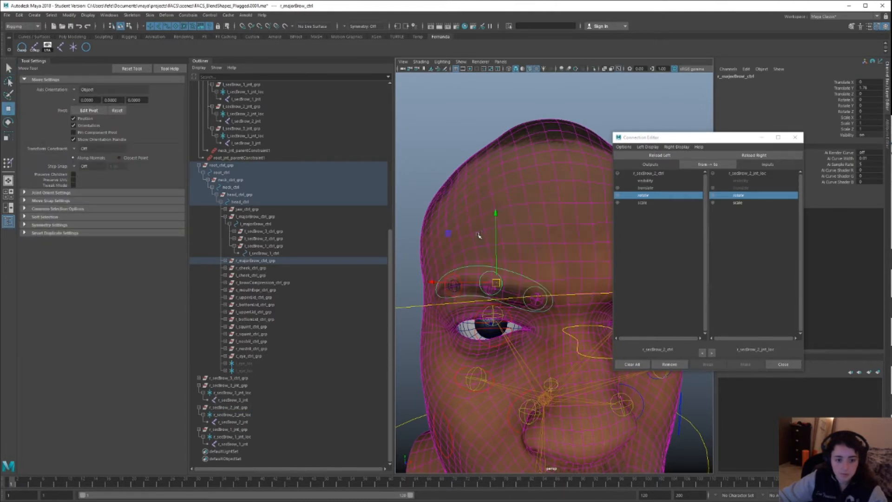
- Parent r_secBrow_3_ctrl_grp under r_majorBrow_ctrl and select r_secBrow_3_ctrl
{"action": "left_click", "coordinate": [234, 378]}
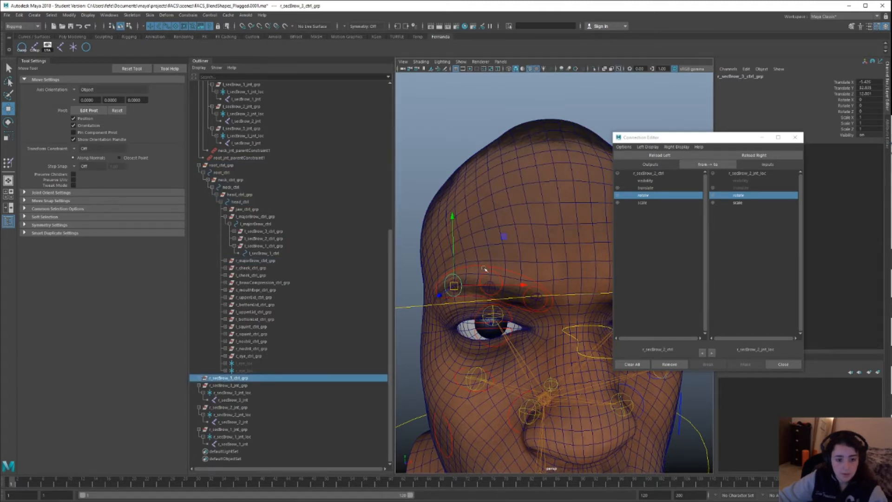
{"action": "left_click", "coordinate": [459, 279]}
{"action": "key", "text": "Down"}
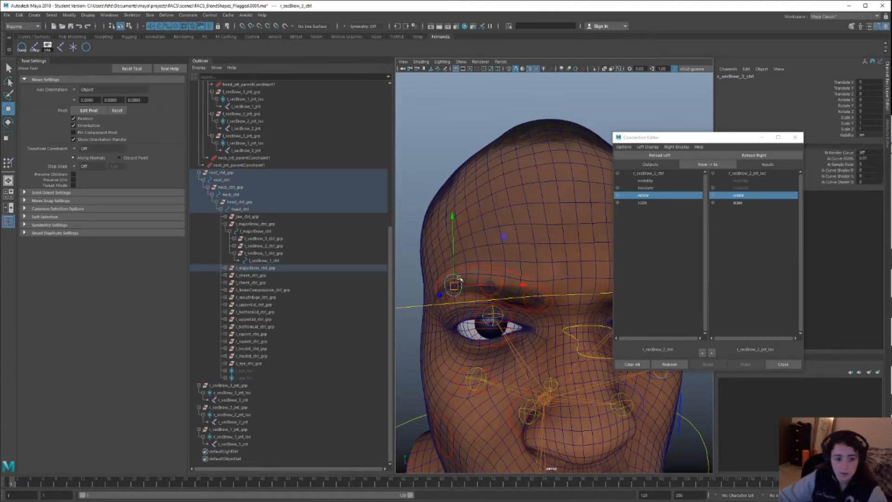
- Connect translate and rotate of r_secBrow_3_ctrl to r_secBrow_3_jnt_loc and close the Connection Editor
{"action": "left_click", "coordinate": [660, 156]}
{"action": "key", "text": "q"}
{"action": "left_click", "coordinate": [454, 285]}
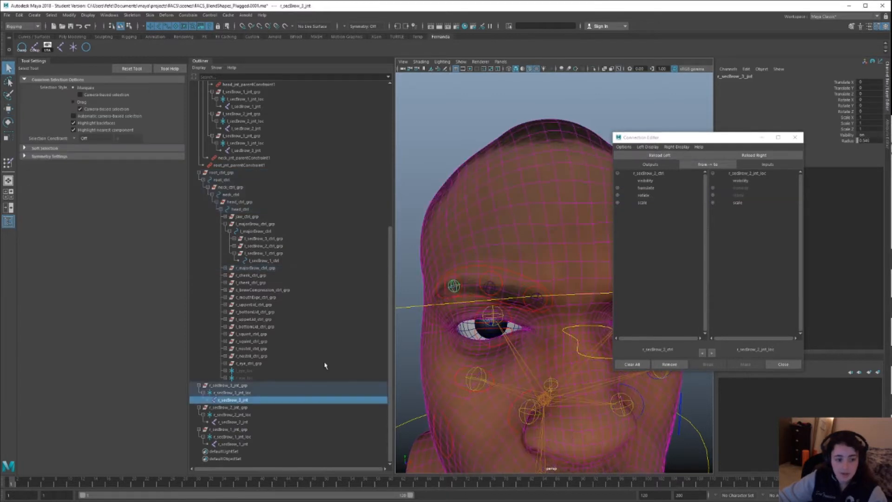
{"action": "key", "text": "Up"}
{"action": "left_click", "coordinate": [752, 155]}
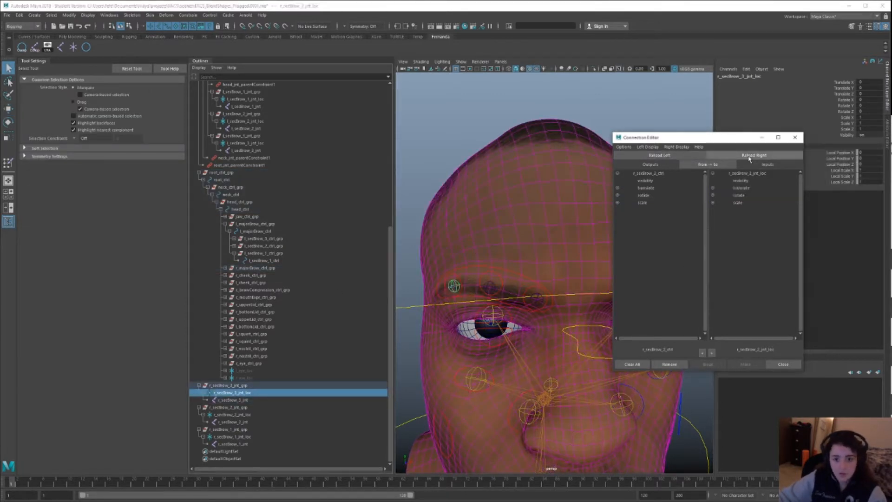
{"action": "left_click", "coordinate": [652, 188]}
{"action": "left_click", "coordinate": [746, 189]}
{"action": "left_click", "coordinate": [666, 195]}
{"action": "left_click", "coordinate": [742, 196]}
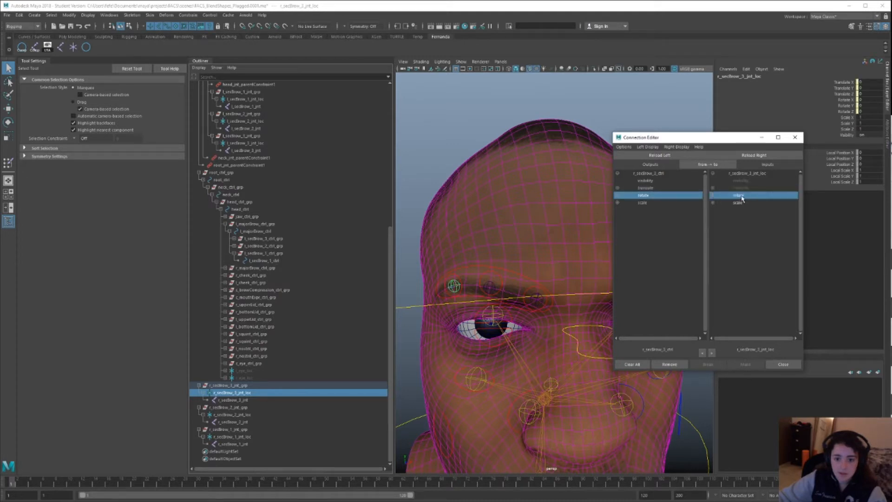
{"action": "left_click", "coordinate": [795, 137]}
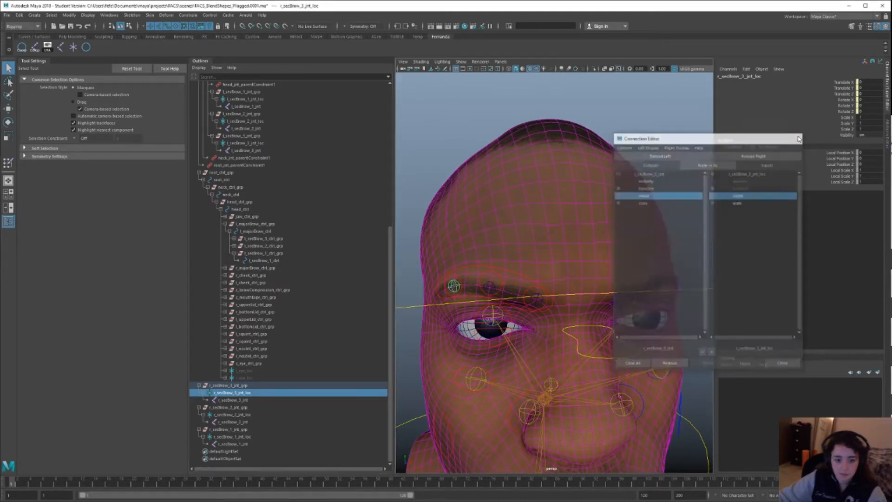
- Test-move r_majorBrow_ctrl and the three r_secBrow controls upward in Y to check how the right brow deforms
{"action": "left_click", "coordinate": [485, 270]}
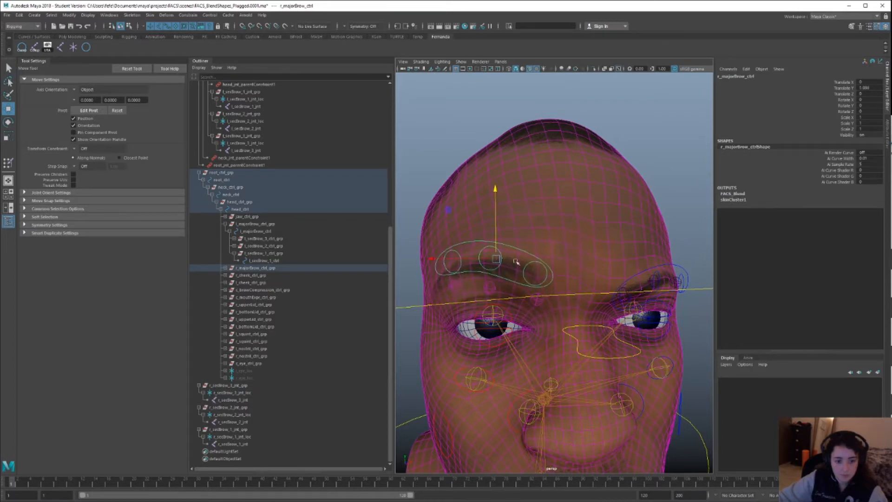
{"action": "left_click", "coordinate": [532, 289]}
{"action": "left_click", "coordinate": [534, 293]}
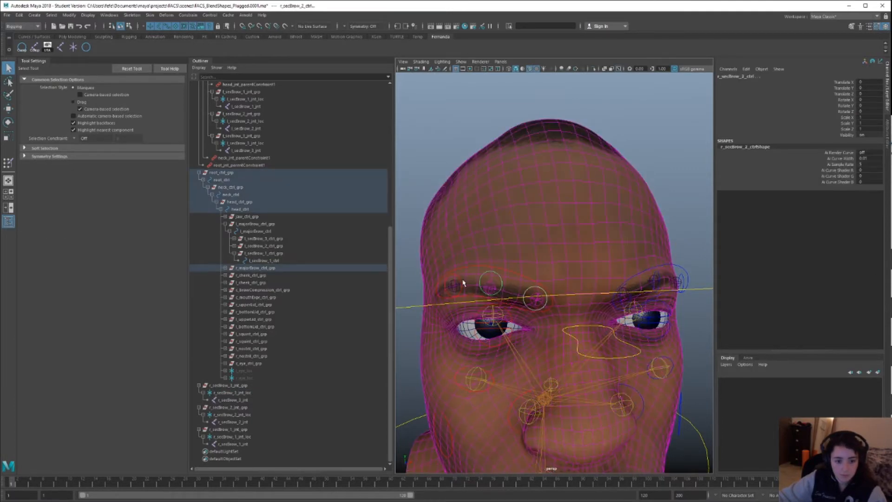
{"action": "key", "text": "w"}
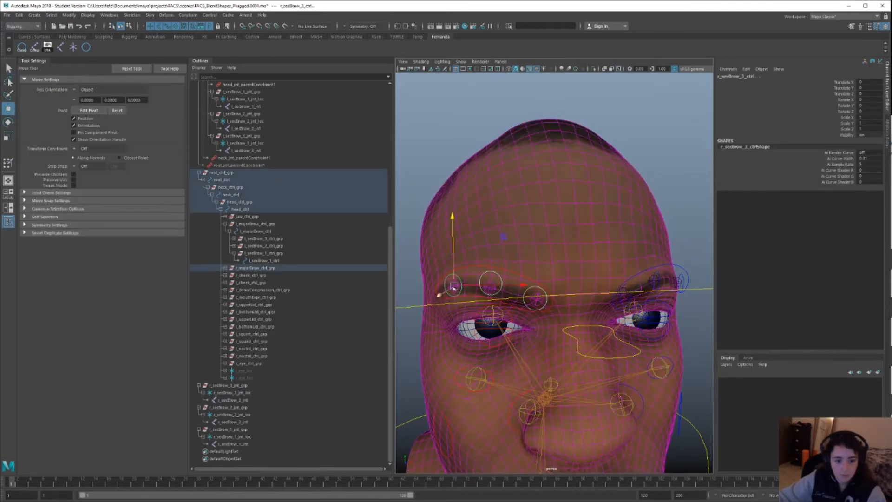
{"action": "left_click", "coordinate": [495, 267]}
{"action": "left_click", "coordinate": [521, 259]}
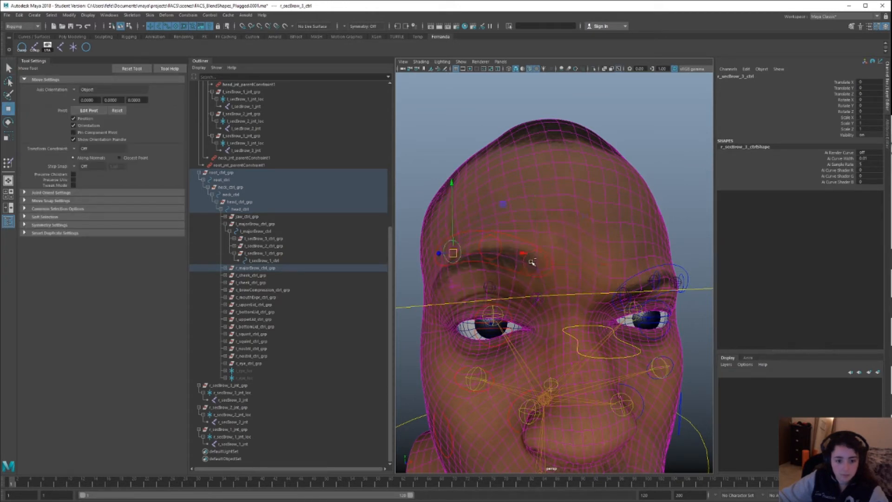
{"action": "left_click", "coordinate": [532, 263]}
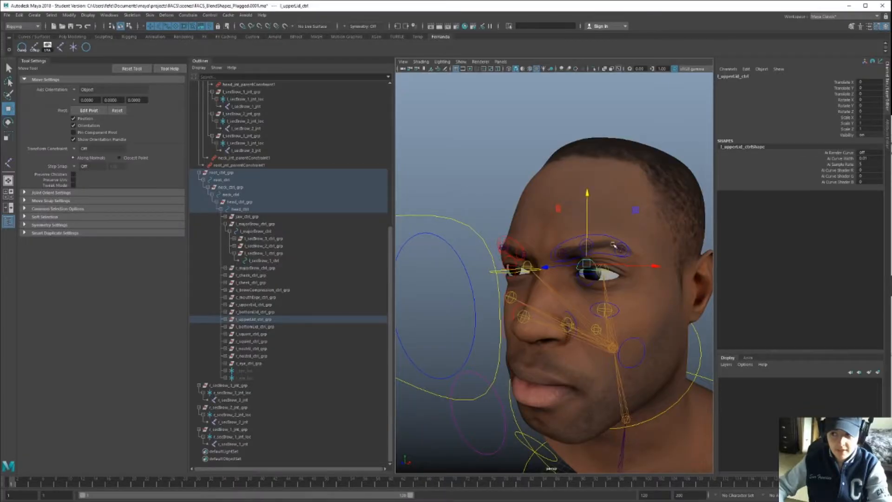
- Test-move r_majorBrow_ctrl to check how the right brow deforms, and undo the move
{"action": "left_click_drag", "start_coordinate": [580, 278], "coordinate": [550, 242], "text": "alt"}
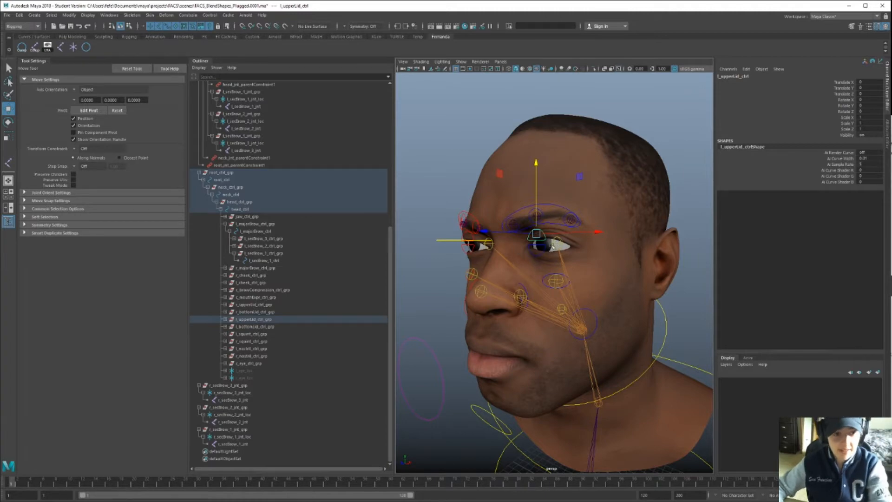
{"action": "left_click_drag", "start_coordinate": [459, 247], "coordinate": [511, 253], "text": "alt"}
{"action": "key", "text": "q"}
{"action": "scroll", "coordinate": [519, 258], "scroll_direction": "up", "scroll_amount": 7}
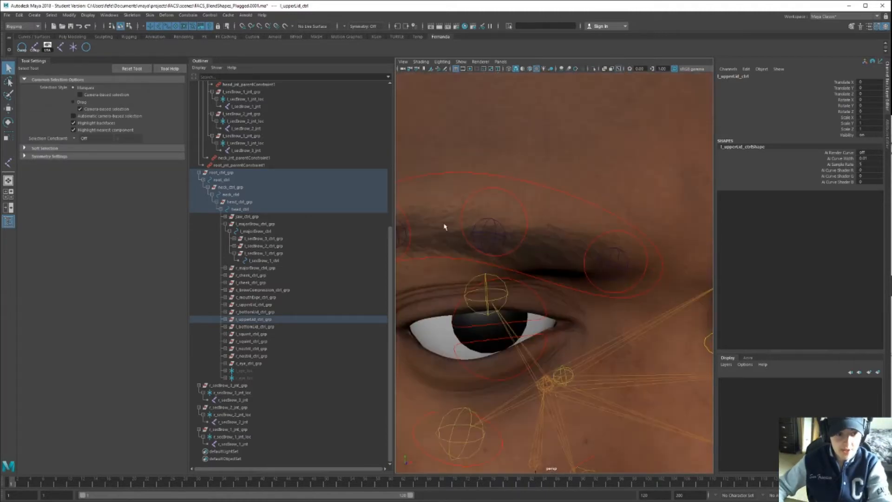
{"action": "scroll", "coordinate": [464, 214], "scroll_direction": "down", "scroll_amount": 7}
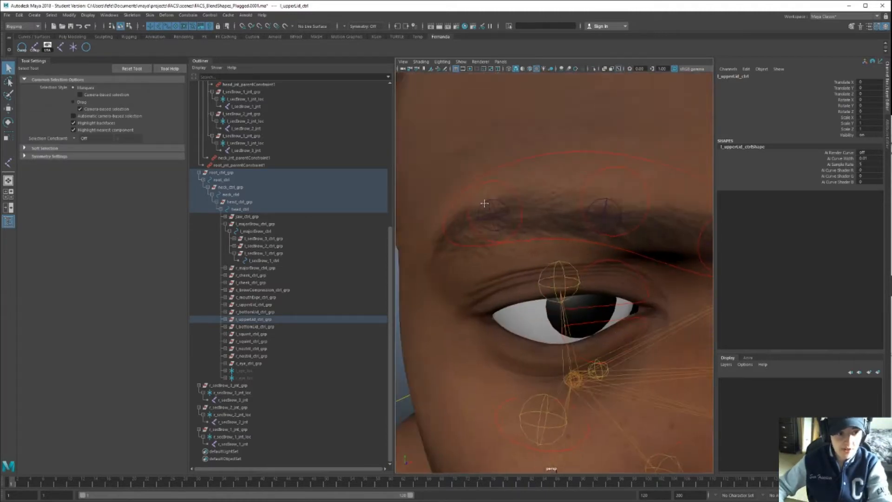
{"action": "left_click", "coordinate": [557, 257]}
{"action": "key", "text": "w"}
{"action": "left_click_drag", "start_coordinate": [557, 257], "coordinate": [558, 218], "text": "alt"}
{"action": "key", "text": "ctrl+z"}
{"action": "left_click_drag", "start_coordinate": [584, 248], "coordinate": [579, 241], "text": "alt"}
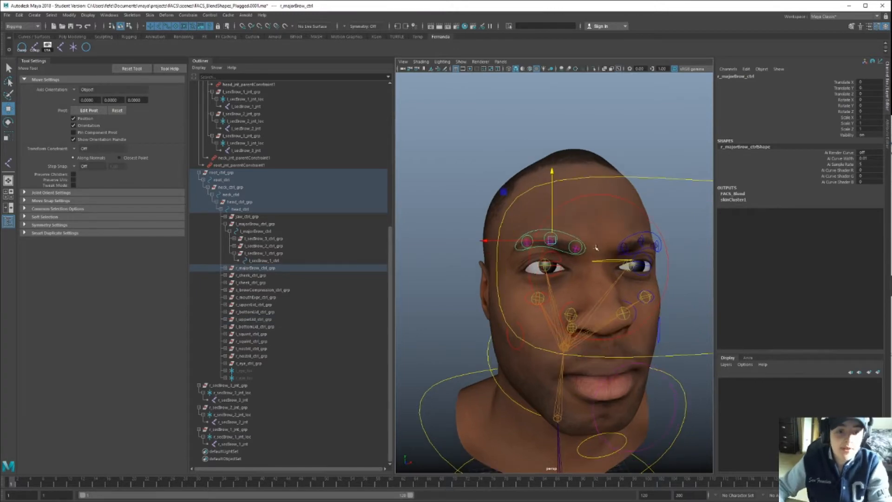
{"action": "middle_click_drag", "start_coordinate": [612, 232], "coordinate": [601, 213], "text": "alt"}
{"action": "left_click_drag", "start_coordinate": [601, 214], "coordinate": [567, 214], "text": "alt"}
{"action": "scroll", "coordinate": [559, 267], "scroll_direction": "up", "scroll_amount": 5}
{"action": "scroll", "coordinate": [559, 267], "scroll_direction": "down", "scroll_amount": 8}
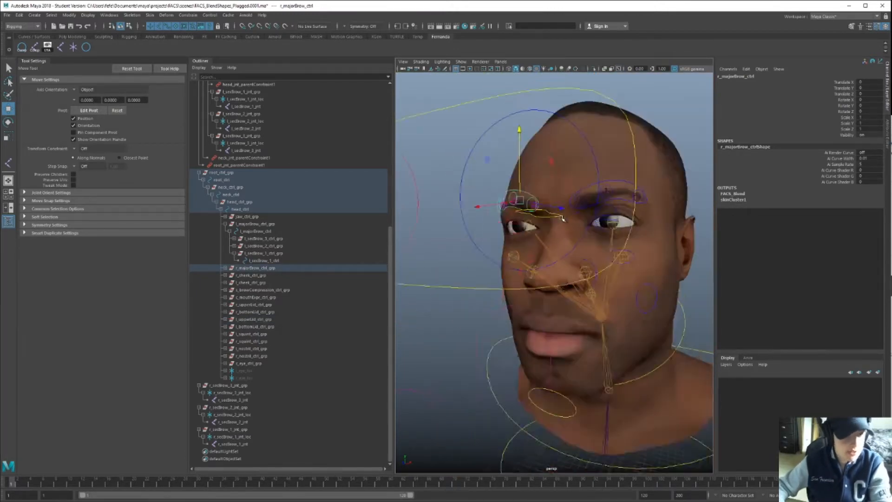
- Show the wireframe over the shaded head and place a new joint on the tip of the nose
{"action": "left_click", "coordinate": [61, 47]}
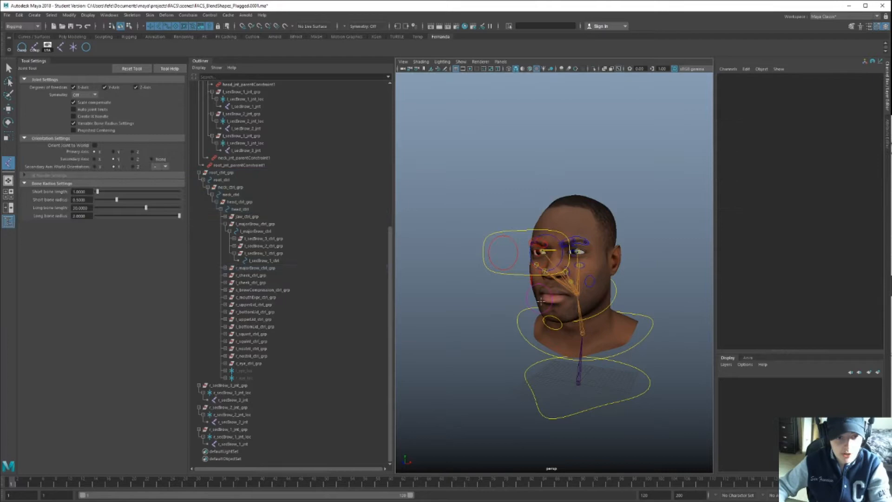
{"action": "scroll", "coordinate": [546, 278], "scroll_direction": "up", "scroll_amount": 6}
{"action": "left_click_drag", "start_coordinate": [552, 283], "coordinate": [540, 297], "text": "alt"}
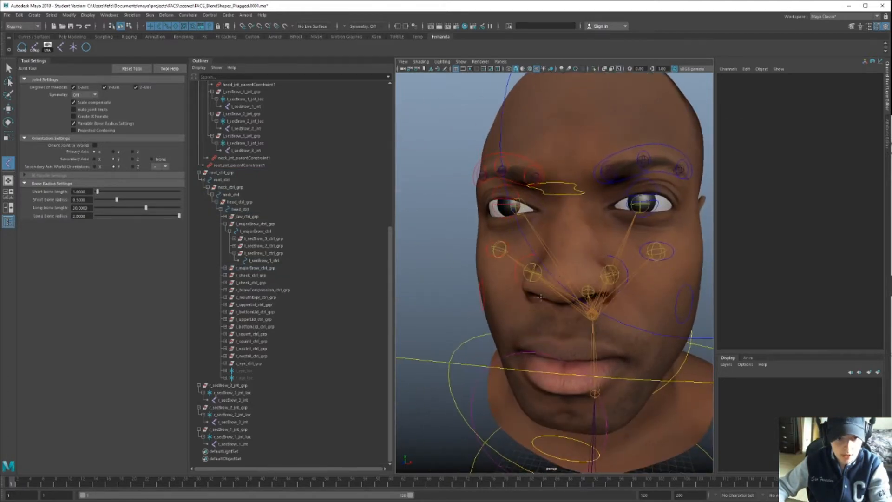
{"action": "left_click", "coordinate": [529, 69]}
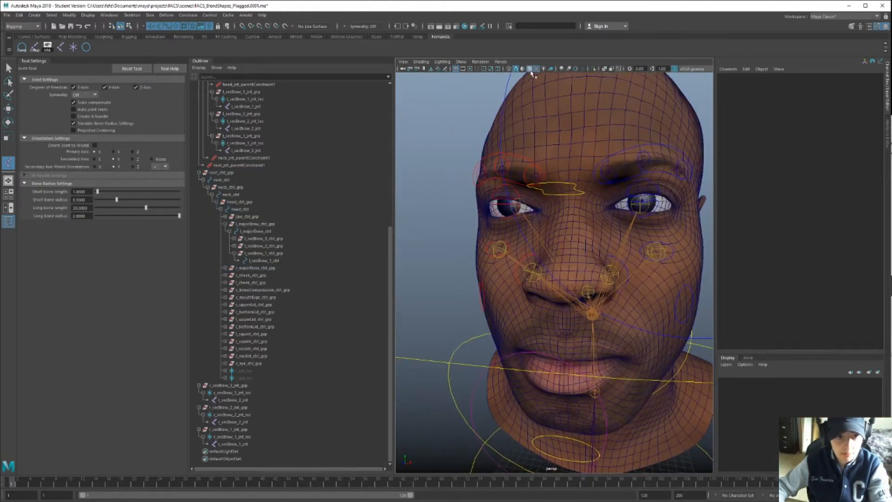
{"action": "left_click", "coordinate": [561, 281]}
{"action": "left_click_drag", "start_coordinate": [560, 281], "coordinate": [493, 280], "text": "alt"}
{"action": "key", "text": "w"}
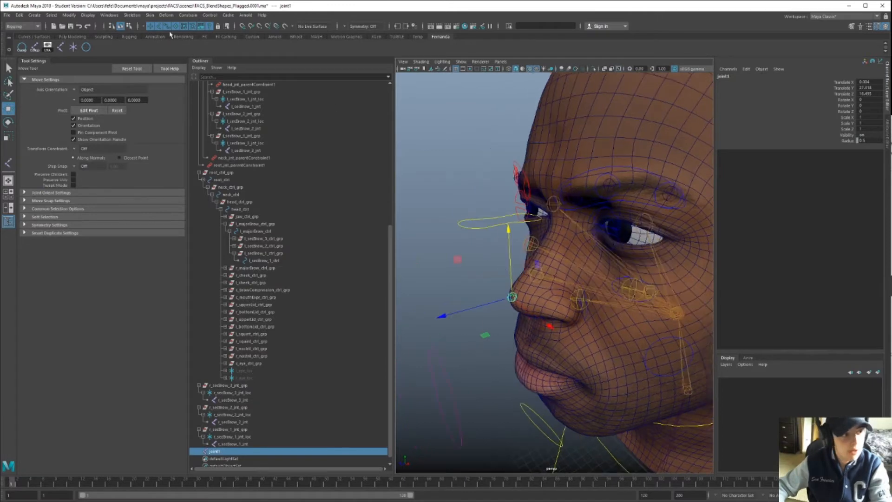
- Move the nose joint back in Z to about 15.7 so it sits inside the nose tip
{"action": "mouse_move", "coordinate": [466, 192]}
{"action": "left_mouse_down", "text": "alt"}
{"action": "mouse_move", "coordinate": [501, 192]}
{"action": "mouse_move", "coordinate": [454, 184]}
{"action": "mouse_move", "coordinate": [466, 197]}
{"action": "left_mouse_up", "text": "alt"}
{"action": "left_click_drag", "start_coordinate": [507, 221], "coordinate": [486, 263], "text": "alt"}
{"action": "left_click_drag", "start_coordinate": [486, 264], "coordinate": [534, 260], "text": "alt"}
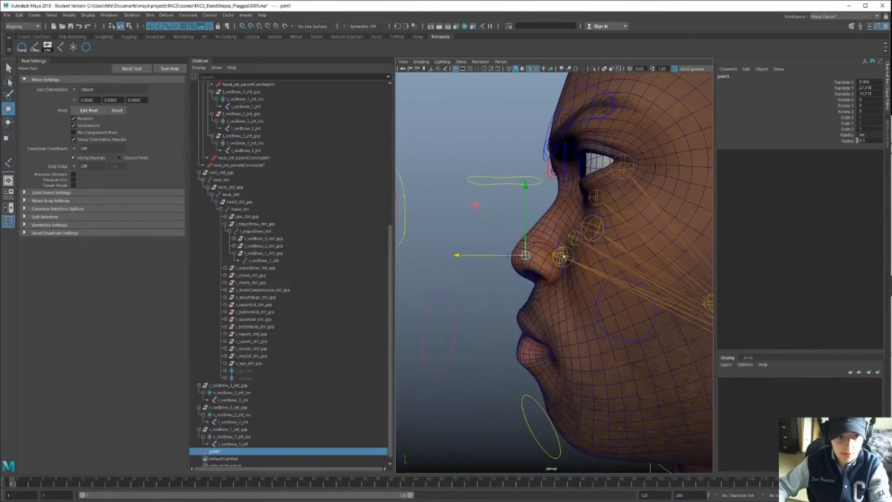
{"action": "left_click_drag", "start_coordinate": [535, 186], "coordinate": [623, 257], "text": "alt"}
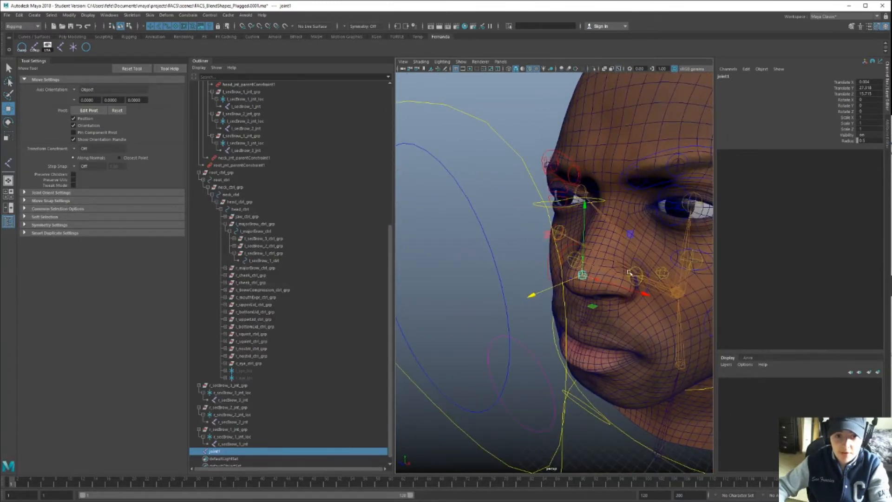
- Match the nose joint's radius to that of l_nostril_jnt
{"action": "left_click", "coordinate": [629, 272]}
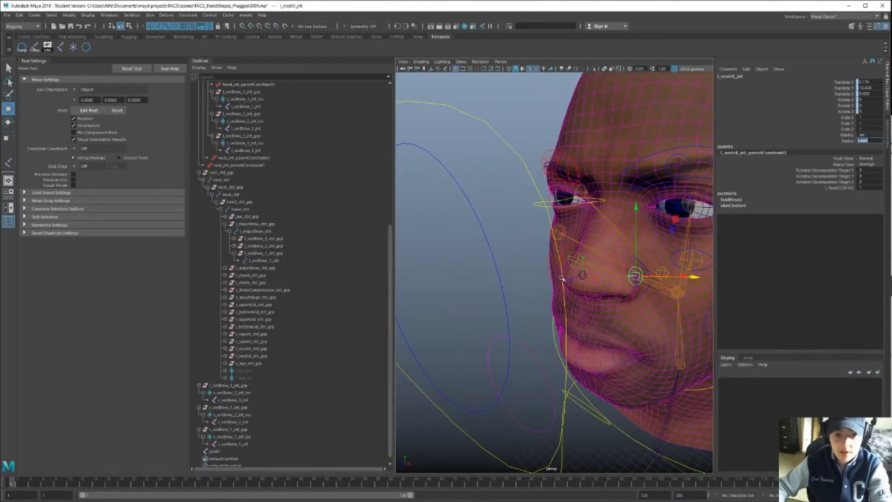
{"action": "left_click", "coordinate": [585, 276]}
{"action": "double_click", "coordinate": [866, 140]}
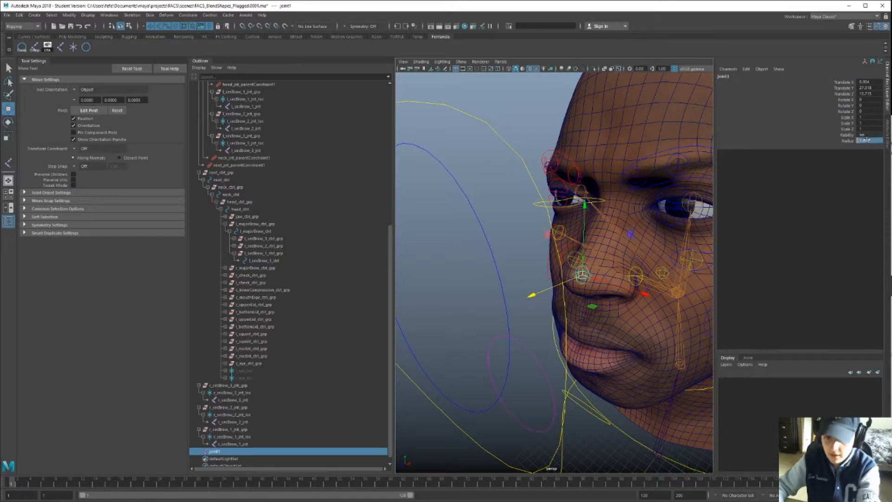
- Parent the nose joint under head_jnt and rename it nose_jnt
{"action": "left_click_drag", "start_coordinate": [601, 267], "coordinate": [649, 326], "text": "alt"}
{"action": "left_click", "coordinate": [654, 301]}
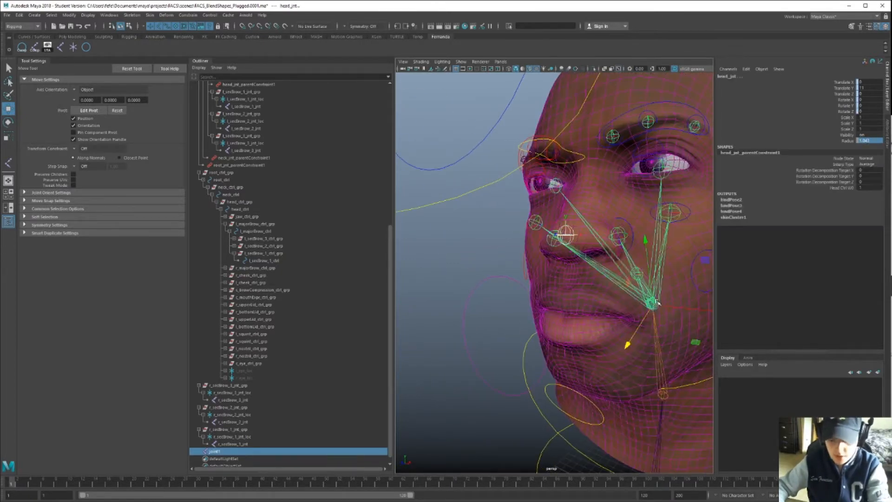
{"action": "key", "text": "p"}
{"action": "double_click", "coordinate": [226, 158]}
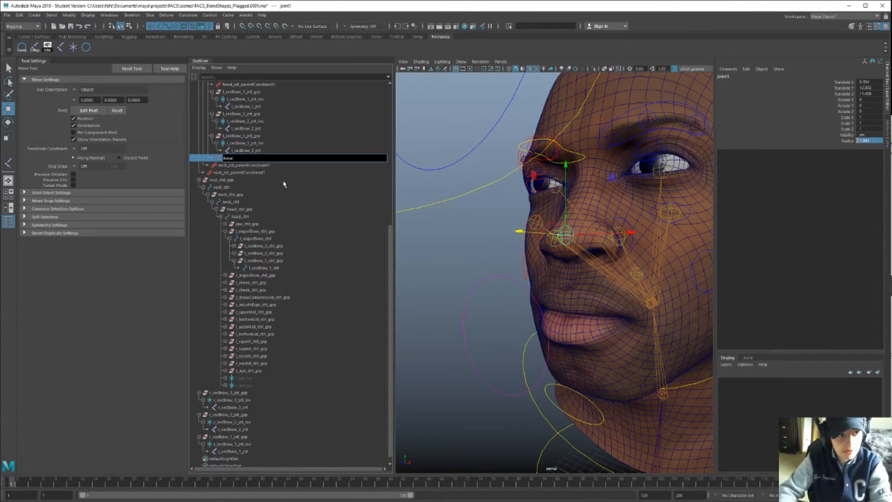
{"action": "type", "text": "nose_jnt"}
{"action": "key", "text": "Return"}
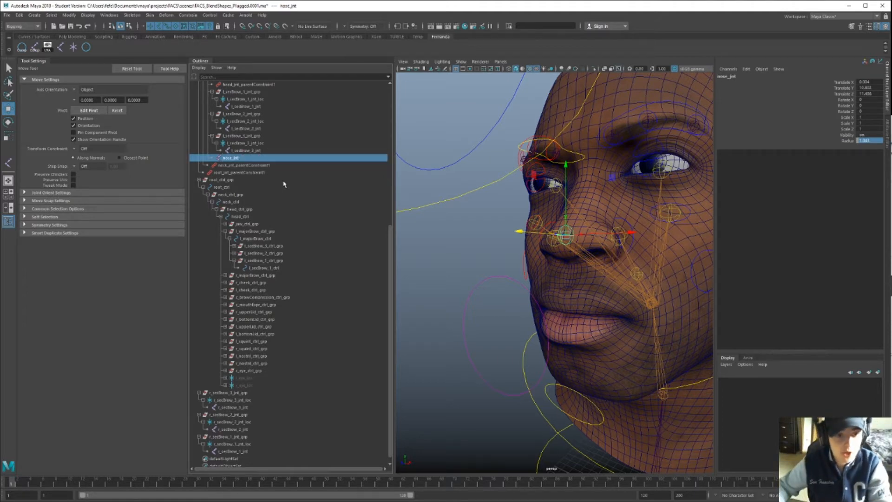
- Examine the joint layout around the nose and mouth from several angles
{"action": "scroll", "coordinate": [284, 184], "scroll_direction": "up", "scroll_amount": 5}
{"action": "scroll", "coordinate": [604, 249], "scroll_direction": "down", "scroll_amount": 5}
{"action": "scroll", "coordinate": [540, 241], "scroll_direction": "up", "scroll_amount": 2}
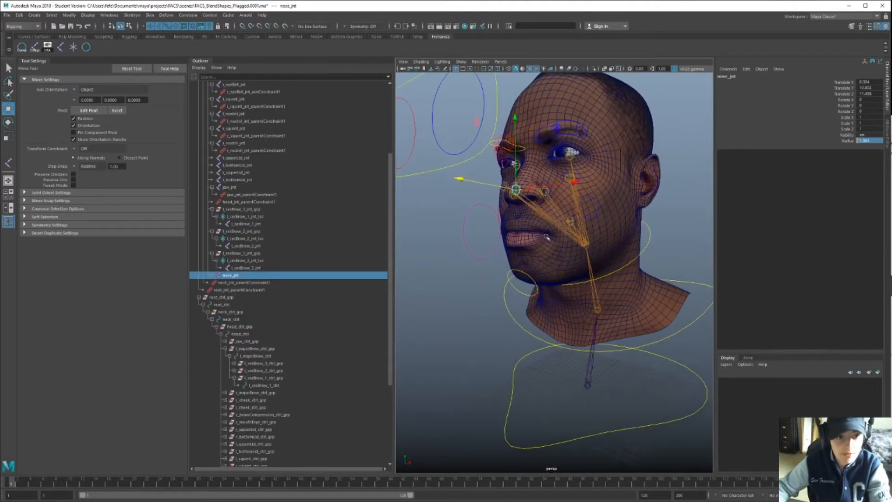
{"action": "left_click_drag", "start_coordinate": [539, 198], "coordinate": [522, 219], "text": "alt"}
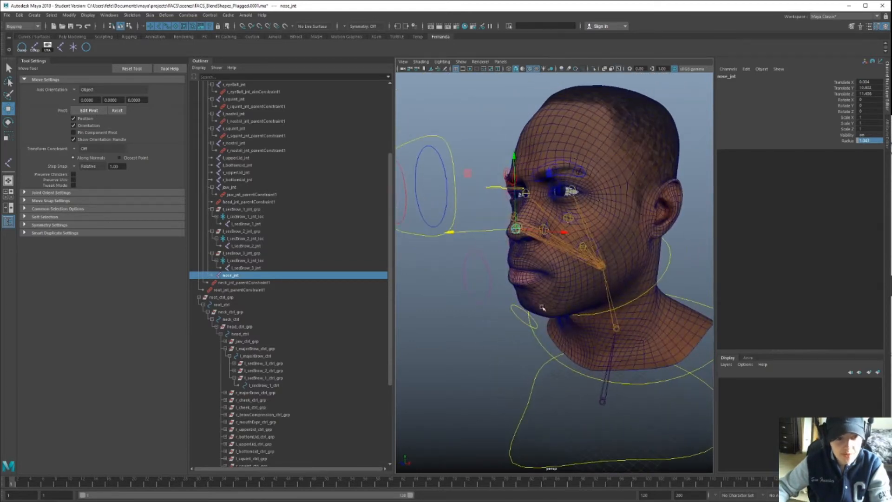
{"action": "middle_click_drag", "start_coordinate": [543, 307], "coordinate": [561, 277], "text": "alt"}
{"action": "left_click_drag", "start_coordinate": [577, 239], "coordinate": [537, 235], "text": "alt"}
{"action": "scroll", "coordinate": [536, 236], "scroll_direction": "up", "scroll_amount": 7}
{"action": "scroll", "coordinate": [537, 235], "scroll_direction": "down", "scroll_amount": 6}
{"action": "middle_click_drag", "start_coordinate": [537, 236], "coordinate": [522, 253], "text": "alt"}
{"action": "scroll", "coordinate": [531, 288], "scroll_direction": "down", "scroll_amount": 3}
{"action": "left_click_drag", "start_coordinate": [522, 253], "coordinate": [581, 232], "text": "alt"}
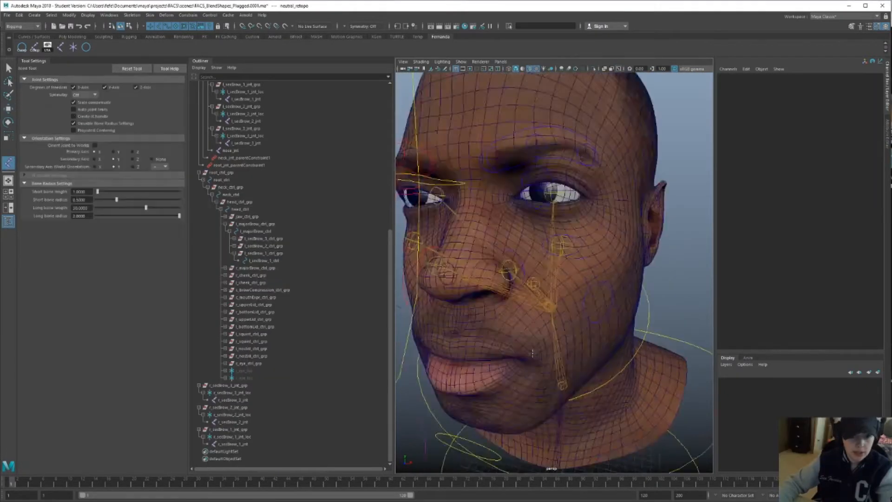
- Place one joint at each corner of the mouth with the Joint tool
{"action": "scroll", "coordinate": [542, 315], "scroll_direction": "up", "scroll_amount": 6}
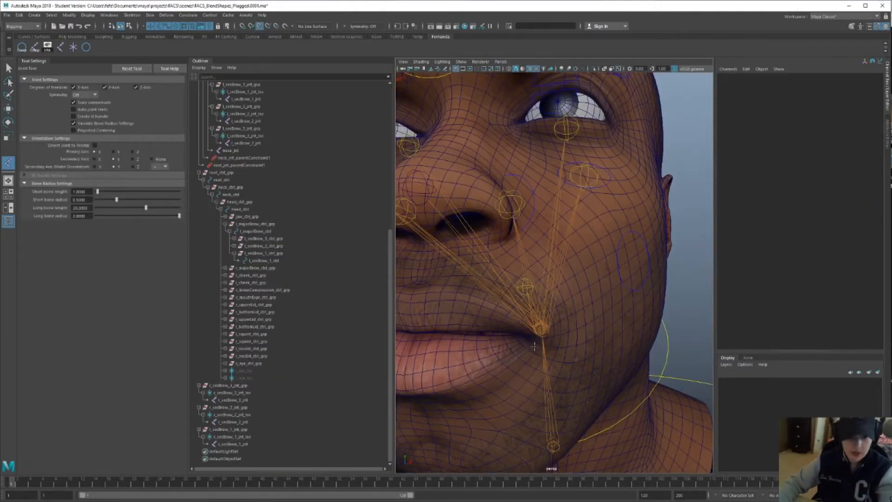
{"action": "left_click", "coordinate": [539, 338]}
{"action": "left_click_drag", "start_coordinate": [427, 329], "coordinate": [500, 309], "text": "alt"}
{"action": "left_click", "coordinate": [522, 326]}
{"action": "key", "text": "w"}
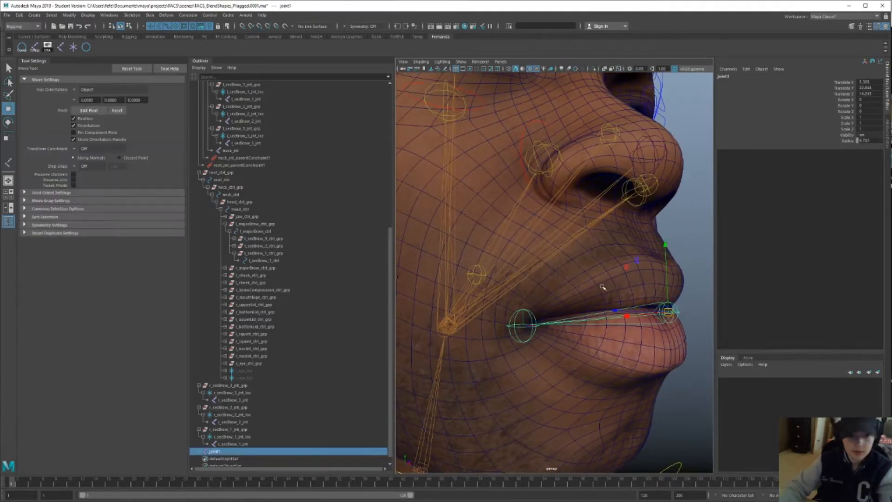
- Unparent the second mouth-corner joint from joint1
{"action": "scroll", "coordinate": [285, 378], "scroll_direction": "down", "scroll_amount": 1}
{"action": "left_click", "coordinate": [199, 444]}
{"action": "left_click", "coordinate": [218, 452]}
{"action": "key", "text": "shift+p"}
- Rotate each mouth-corner joint so its axes follow the curvature of the face
{"action": "left_click_drag", "start_coordinate": [599, 311], "coordinate": [538, 322], "text": "alt"}
{"action": "left_click", "coordinate": [497, 342]}
{"action": "key", "text": "e"}
{"action": "left_click_drag", "start_coordinate": [503, 342], "coordinate": [546, 379], "text": "alt"}
{"action": "left_click_drag", "start_coordinate": [581, 415], "coordinate": [504, 412]}
{"action": "left_click_drag", "start_coordinate": [479, 402], "coordinate": [540, 395], "text": "alt"}
{"action": "left_click", "coordinate": [514, 375]}
{"action": "left_click_drag", "start_coordinate": [578, 444], "coordinate": [513, 445]}
{"action": "left_click_drag", "start_coordinate": [520, 431], "coordinate": [481, 420], "text": "alt"}
- Freeze the rotation of both mouth-corner joints
{"action": "left_click", "coordinate": [644, 340], "text": "shift"}
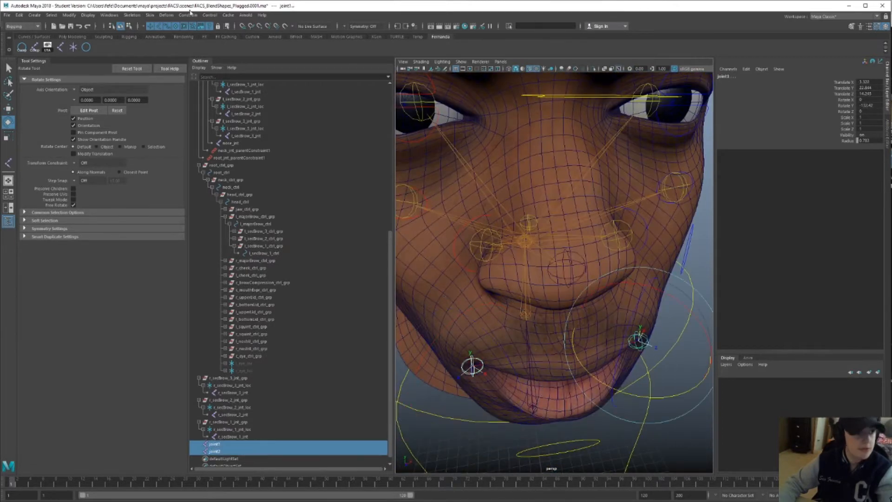
{"action": "left_click", "coordinate": [69, 15]}
{"action": "left_click", "coordinate": [147, 48]}
{"action": "left_click", "coordinate": [751, 406]}
{"action": "left_click", "coordinate": [843, 277]}
{"action": "left_click_drag", "start_coordinate": [688, 260], "coordinate": [654, 250], "text": "alt"}
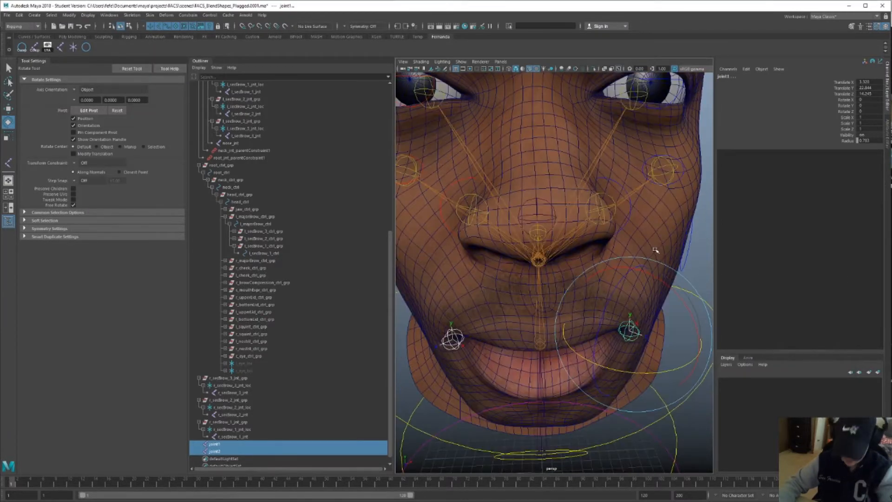
- Parent both mouth-corner joints under head_jnt
{"action": "left_click_drag", "start_coordinate": [630, 328], "coordinate": [551, 265], "text": "alt"}
{"action": "key", "text": "q"}
{"action": "left_click", "coordinate": [594, 257], "text": "shift"}
{"action": "key", "text": "p"}
- Place a new joint on the upper lip and shift its position slightly
{"action": "scroll", "coordinate": [533, 330], "scroll_direction": "down", "scroll_amount": 5}
{"action": "scroll", "coordinate": [551, 265], "scroll_direction": "up", "scroll_amount": 5}
{"action": "middle_click_drag", "start_coordinate": [549, 120], "coordinate": [548, 225], "text": "alt"}
{"action": "left_click_drag", "start_coordinate": [548, 225], "coordinate": [507, 269], "text": "alt"}
{"action": "left_click", "coordinate": [430, 148]}
{"action": "left_click", "coordinate": [60, 46]}
{"action": "left_click", "coordinate": [592, 255]}
{"action": "key", "text": "w"}
{"action": "left_click_drag", "start_coordinate": [418, 235], "coordinate": [427, 235]}
{"action": "mouse_move", "coordinate": [557, 297]}
{"action": "right_mouse_down", "text": "alt"}
{"action": "mouse_move", "coordinate": [487, 302]}
{"action": "mouse_move", "coordinate": [555, 311]}
{"action": "right_mouse_up", "text": "alt"}
{"action": "middle_click_drag", "start_coordinate": [555, 311], "coordinate": [552, 360], "text": "alt"}
{"action": "left_click_drag", "start_coordinate": [552, 325], "coordinate": [523, 307], "text": "alt"}
{"action": "mouse_move", "coordinate": [525, 242]}
{"action": "left_mouse_down", "text": "alt"}
{"action": "mouse_move", "coordinate": [509, 253]}
{"action": "mouse_move", "coordinate": [525, 237]}
{"action": "mouse_move", "coordinate": [539, 246]}
{"action": "left_mouse_up", "text": "alt"}
- Add further joints along the upper lip, snapping them to mesh points and undoing a misplaced one
{"action": "left_click", "coordinate": [61, 47]}
{"action": "left_click_drag", "start_coordinate": [417, 234], "coordinate": [405, 219], "text": "alt"}
{"action": "left_click", "coordinate": [522, 223]}
{"action": "left_click_drag", "start_coordinate": [521, 223], "coordinate": [497, 256], "text": "alt"}
{"action": "key", "text": "v"}
{"action": "left_click", "coordinate": [447, 247]}
{"action": "key", "text": "ctrl+z"}
{"action": "key", "text": "v"}
{"action": "left_click", "coordinate": [429, 257]}
{"action": "left_click_drag", "start_coordinate": [426, 255], "coordinate": [474, 249], "text": "alt"}
{"action": "key", "text": "v"}
{"action": "left_click", "coordinate": [473, 250]}
{"action": "left_click_drag", "start_coordinate": [557, 260], "coordinate": [524, 265], "text": "alt"}
- Expand the new lip joint hierarchy and unparent the joints so each one stands alone
{"action": "key", "text": "space"}
{"action": "right_click_drag", "start_coordinate": [548, 335], "coordinate": [524, 334], "text": "alt"}
{"action": "middle_click_drag", "start_coordinate": [524, 344], "coordinate": [525, 269], "text": "alt"}
{"action": "scroll", "coordinate": [279, 409], "scroll_direction": "down", "scroll_amount": 2}
{"action": "left_click_drag", "start_coordinate": [222, 437], "coordinate": [224, 443]}
{"action": "right_click_drag", "start_coordinate": [511, 297], "coordinate": [604, 297], "text": "alt"}
{"action": "left_click", "coordinate": [199, 444], "text": "shift"}
{"action": "scroll", "coordinate": [218, 444], "scroll_direction": "down", "scroll_amount": 2}
{"action": "left_click", "coordinate": [216, 414], "text": "ctrl"}
{"action": "left_click_drag", "start_coordinate": [220, 422], "coordinate": [233, 444]}
{"action": "key", "text": "shift+p"}
{"action": "right_click_drag", "start_coordinate": [557, 297], "coordinate": [511, 297], "text": "alt"}
{"action": "right_click_drag", "start_coordinate": [502, 250], "coordinate": [548, 251], "text": "alt"}
{"action": "key", "text": "space"}
- Move the lip joints slightly upward and rotate one of them to follow the lip's curvature
{"action": "left_click_drag", "start_coordinate": [550, 225], "coordinate": [550, 199]}
{"action": "left_click_drag", "start_coordinate": [557, 223], "coordinate": [534, 222], "text": "alt"}
{"action": "key", "text": "q"}
{"action": "left_click", "coordinate": [505, 281], "text": "shift"}
{"action": "left_click_drag", "start_coordinate": [507, 283], "coordinate": [525, 253], "text": "alt"}
{"action": "left_click", "coordinate": [569, 281]}
{"action": "key", "text": "e"}
{"action": "left_click_drag", "start_coordinate": [604, 320], "coordinate": [523, 325]}
{"action": "left_click_drag", "start_coordinate": [615, 311], "coordinate": [618, 256], "text": "alt"}
- Centre the middle upper-lip joint at Translate X 0 and adjust the joint positions along the lip
{"action": "key", "text": "w"}
{"action": "left_click", "coordinate": [868, 82]}
{"action": "type", "text": "0"}
{"action": "key", "text": "Return"}
{"action": "left_click_drag", "start_coordinate": [609, 261], "coordinate": [576, 255]}
{"action": "left_click_drag", "start_coordinate": [637, 229], "coordinate": [645, 229]}
{"action": "left_click_drag", "start_coordinate": [646, 229], "coordinate": [534, 244], "text": "alt"}
{"action": "left_click_drag", "start_coordinate": [443, 245], "coordinate": [451, 244]}
{"action": "left_click_drag", "start_coordinate": [452, 244], "coordinate": [548, 214], "text": "alt"}
- Rotate and shift the selected upper-lip joint so its orientation follows the lip surface
{"action": "key", "text": "q"}
{"action": "left_click", "coordinate": [573, 239]}
{"action": "key", "text": "e"}
{"action": "mouse_move", "coordinate": [520, 260]}
{"action": "left_mouse_down", "text": "alt"}
{"action": "mouse_move", "coordinate": [567, 253]}
{"action": "mouse_move", "coordinate": [525, 260]}
{"action": "left_mouse_up", "text": "alt"}
{"action": "left_click_drag", "start_coordinate": [498, 173], "coordinate": [493, 179]}
{"action": "key", "text": "w"}
{"action": "left_click_drag", "start_coordinate": [524, 236], "coordinate": [606, 348], "text": "alt"}
{"action": "left_click_drag", "start_coordinate": [606, 348], "coordinate": [388, 116], "text": "alt"}
- Rotate the outer upper-lip joint near the mouth corner to match the lip's curvature
{"action": "left_click", "coordinate": [566, 241]}
{"action": "key", "text": "e"}
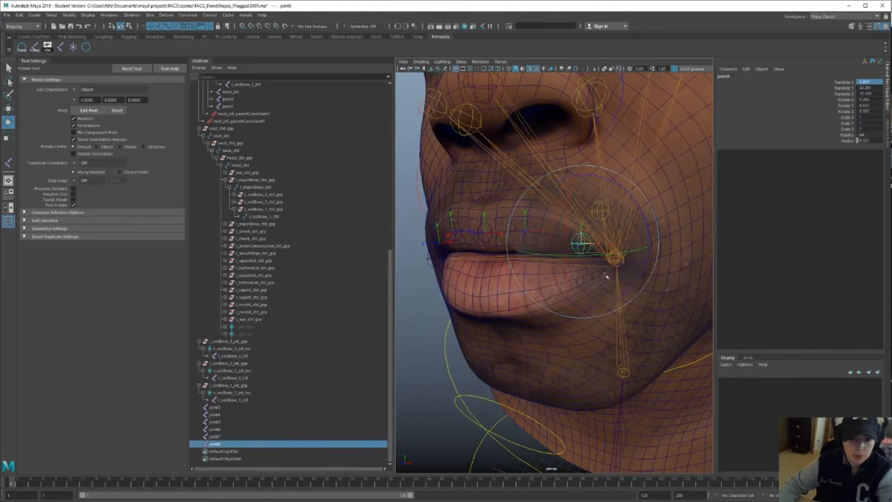
{"action": "left_click_drag", "start_coordinate": [584, 188], "coordinate": [586, 191]}
{"action": "left_click_drag", "start_coordinate": [588, 199], "coordinate": [556, 209], "text": "alt"}
{"action": "mouse_move", "coordinate": [556, 341]}
{"action": "left_mouse_down", "text": "alt"}
{"action": "mouse_move", "coordinate": [534, 360]}
{"action": "mouse_move", "coordinate": [553, 357]}
{"action": "left_mouse_up", "text": "alt"}
{"action": "key", "text": "w"}
{"action": "left_click", "coordinate": [527, 261]}
{"action": "mouse_move", "coordinate": [589, 314]}
{"action": "left_mouse_down", "text": "alt"}
{"action": "mouse_move", "coordinate": [574, 237]}
{"action": "mouse_move", "coordinate": [576, 301]}
{"action": "left_mouse_up", "text": "alt"}
{"action": "scroll", "coordinate": [573, 237], "scroll_direction": "down", "scroll_amount": 3}
- Check the remaining upper-lip joints from several angles and refine their rotation and placement along the lip
{"action": "left_click", "coordinate": [534, 229]}
{"action": "scroll", "coordinate": [576, 302], "scroll_direction": "up", "scroll_amount": 3}
{"action": "key", "text": "e"}
{"action": "left_click_drag", "start_coordinate": [595, 260], "coordinate": [548, 360], "text": "alt"}
{"action": "key", "text": "w"}
{"action": "left_click_drag", "start_coordinate": [548, 359], "coordinate": [549, 250], "text": "alt"}
{"action": "left_click", "coordinate": [494, 260]}
{"action": "left_click_drag", "start_coordinate": [499, 274], "coordinate": [599, 301], "text": "alt"}
{"action": "left_click_drag", "start_coordinate": [599, 302], "coordinate": [570, 263], "text": "alt"}
{"action": "left_click_drag", "start_coordinate": [570, 264], "coordinate": [546, 281], "text": "alt"}
- Freeze the transformations of all upper-lip joints and display their local rotation axes
{"action": "left_click", "coordinate": [506, 278], "text": "shift"}
{"action": "left_click", "coordinate": [549, 282], "text": "shift"}
{"action": "left_click", "coordinate": [594, 280], "text": "shift"}
{"action": "left_click", "coordinate": [634, 283], "text": "shift"}
{"action": "left_click_drag", "start_coordinate": [506, 258], "coordinate": [595, 248], "text": "alt"}
{"action": "left_click", "coordinate": [69, 16]}
{"action": "left_click", "coordinate": [150, 48]}
{"action": "left_click", "coordinate": [847, 277]}
{"action": "left_click_drag", "start_coordinate": [651, 283], "coordinate": [638, 278], "text": "alt"}
{"action": "left_click", "coordinate": [688, 304]}
{"action": "left_click", "coordinate": [46, 50]}
- Duplicate an upper-lip joint and move the copy inward behind the lips as a shared parent joint
{"action": "left_click_drag", "start_coordinate": [576, 223], "coordinate": [499, 223], "text": "alt"}
{"action": "left_click", "coordinate": [493, 280]}
{"action": "left_click_drag", "start_coordinate": [553, 313], "coordinate": [520, 288], "text": "alt"}
{"action": "key", "text": "ctrl+d"}
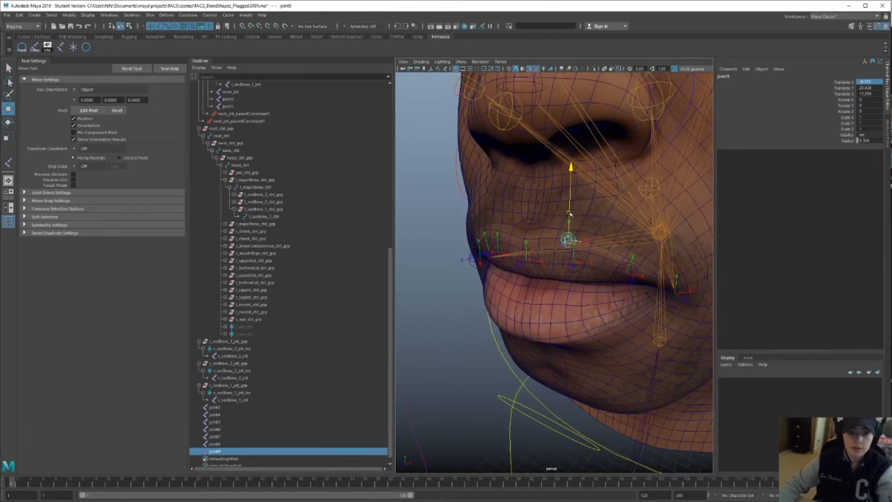
{"action": "left_click", "coordinate": [593, 288]}
{"action": "scroll", "coordinate": [219, 402], "scroll_direction": "up", "scroll_amount": 5}
{"action": "scroll", "coordinate": [218, 402], "scroll_direction": "down", "scroll_amount": 5}
- Parent the individual upper-lip joints under the duplicated joint inside the mouth
{"action": "left_click", "coordinate": [218, 400]}
{"action": "left_click", "coordinate": [225, 436], "text": "shift"}
{"action": "left_click_drag", "start_coordinate": [445, 348], "coordinate": [527, 349], "text": "alt"}
{"action": "left_click", "coordinate": [447, 272], "text": "shift"}
{"action": "left_click", "coordinate": [551, 240], "text": "shift"}
{"action": "key", "text": "p"}
- Parent both mouth-corner joints under the inner lip joint and undo the stray change made after that
{"action": "left_click_drag", "start_coordinate": [571, 260], "coordinate": [525, 267], "text": "alt"}
{"action": "scroll", "coordinate": [520, 269], "scroll_direction": "down", "scroll_amount": 5}
{"action": "left_click", "coordinate": [623, 307], "text": "shift"}
{"action": "key", "text": "p"}
{"action": "left_click_drag", "start_coordinate": [604, 297], "coordinate": [599, 279], "text": "alt"}
{"action": "left_click", "coordinate": [528, 275]}
{"action": "scroll", "coordinate": [599, 288], "scroll_direction": "up", "scroll_amount": 5}
{"action": "left_click", "coordinate": [675, 314]}
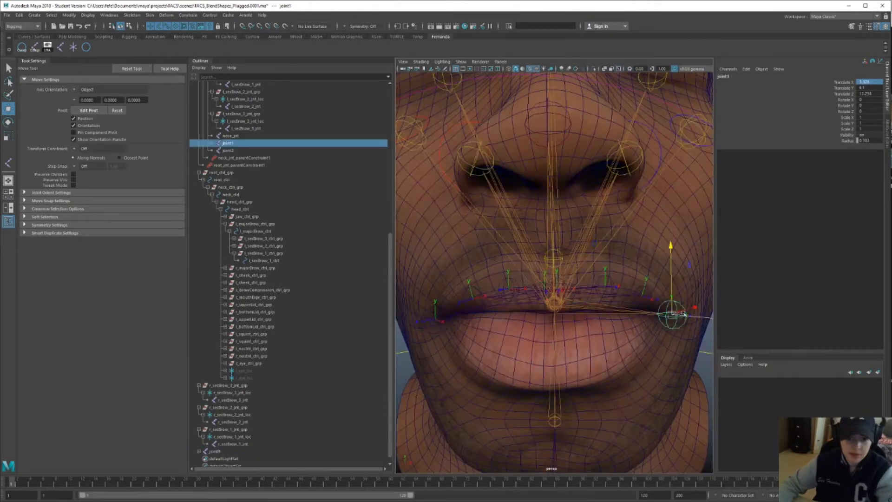
{"action": "left_click_drag", "start_coordinate": [650, 302], "coordinate": [613, 311], "text": "alt"}
{"action": "left_click", "coordinate": [557, 285], "text": "shift"}
{"action": "key", "text": "p"}
{"action": "left_click", "coordinate": [512, 310]}
{"action": "left_click_drag", "start_coordinate": [512, 311], "coordinate": [549, 279], "text": "alt"}
{"action": "key", "text": "ctrl+z"}
- Expand the inner lip joint's hierarchy and rename this parent joint upperLip_jnt
{"action": "left_click_drag", "start_coordinate": [569, 322], "coordinate": [534, 298], "text": "alt"}
{"action": "scroll", "coordinate": [495, 297], "scroll_direction": "down", "scroll_amount": 4}
{"action": "scroll", "coordinate": [513, 298], "scroll_direction": "up", "scroll_amount": 6}
{"action": "left_click", "coordinate": [200, 443]}
{"action": "double_click", "coordinate": [220, 393]}
{"action": "type", "text": "up"}
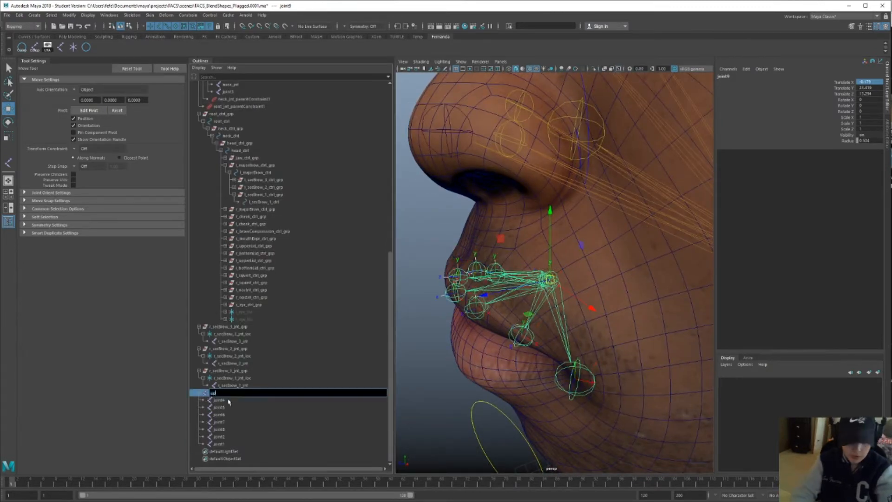
- Rename the centre lip joint mid_upperLip_jnt and the two right-side lip joints r_upperLip_1_jnt and r_upperLip_2_jnt
{"action": "left_click", "coordinate": [220, 399]}
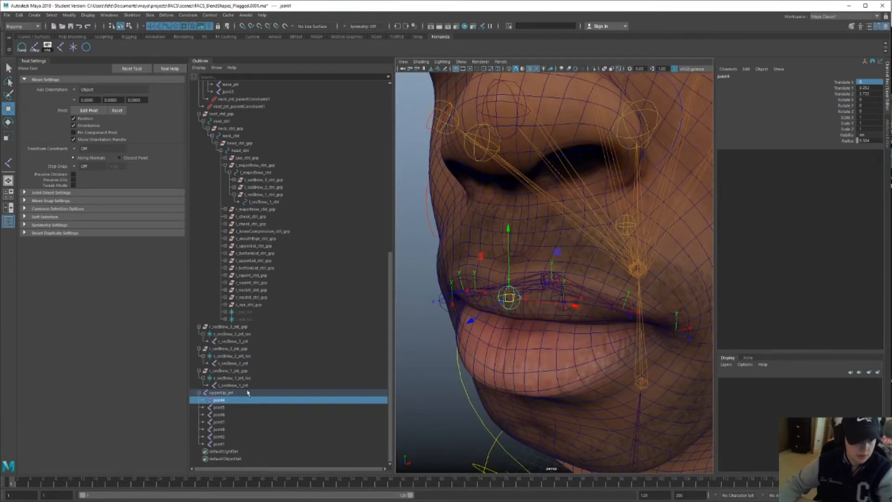
{"action": "double_click", "coordinate": [220, 399]}
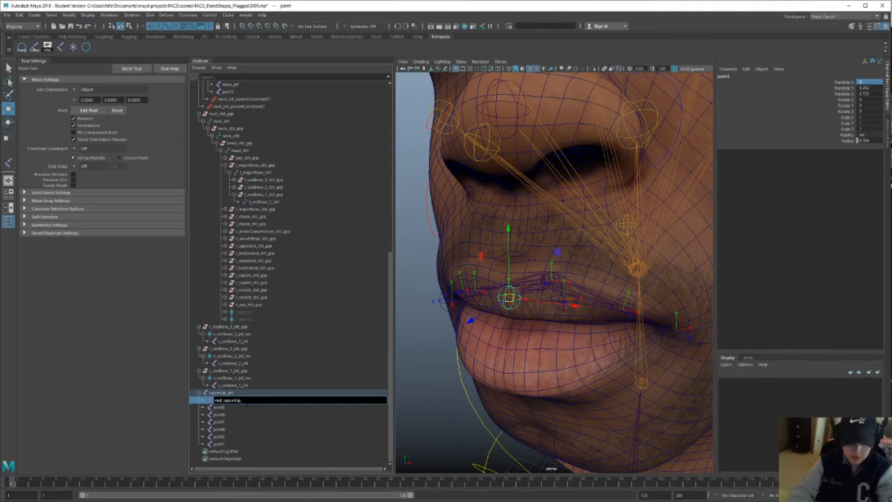
{"action": "double_click", "coordinate": [219, 407]}
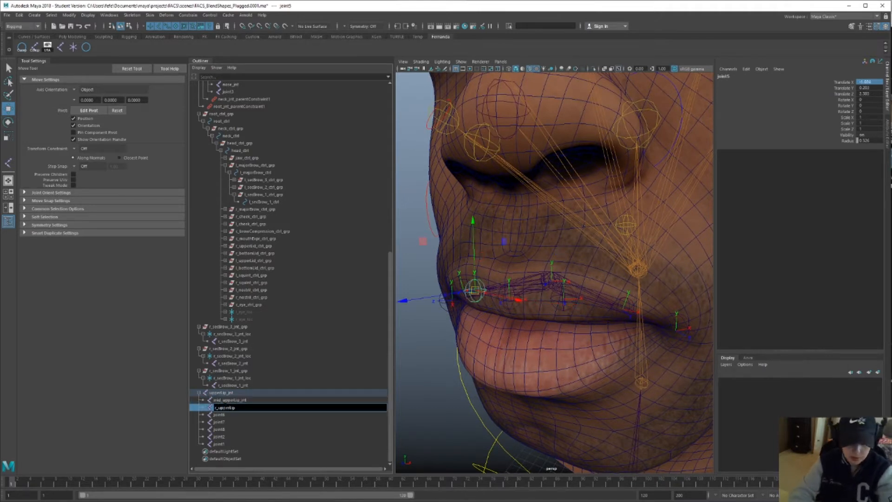
{"action": "double_click", "coordinate": [219, 415]}
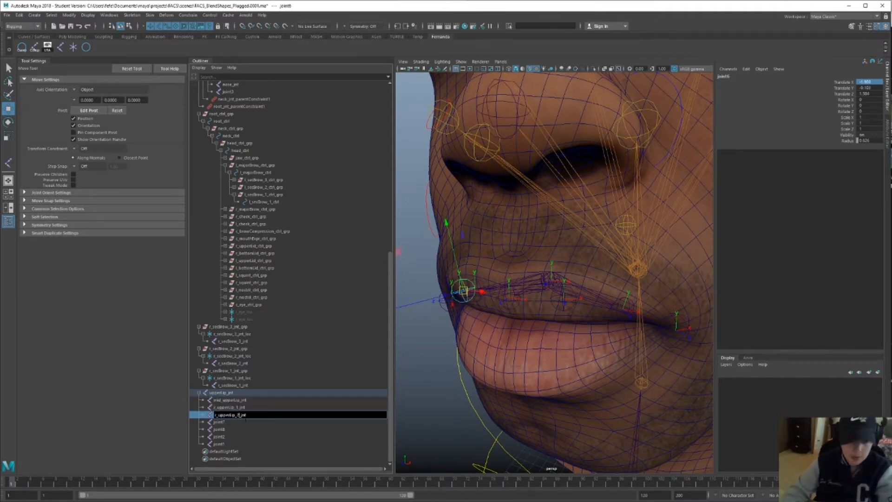
{"action": "type", "text": "2"}
{"action": "key", "text": "Return"}
- Rename the right and left mouth-corner joints r_mouthCorner_jnt and l_mouthCorner_jnt
{"action": "left_click_drag", "start_coordinate": [408, 360], "coordinate": [450, 356], "text": "alt"}
{"action": "left_click", "coordinate": [221, 422]}
{"action": "left_click", "coordinate": [222, 430]}
{"action": "double_click", "coordinate": [221, 437]}
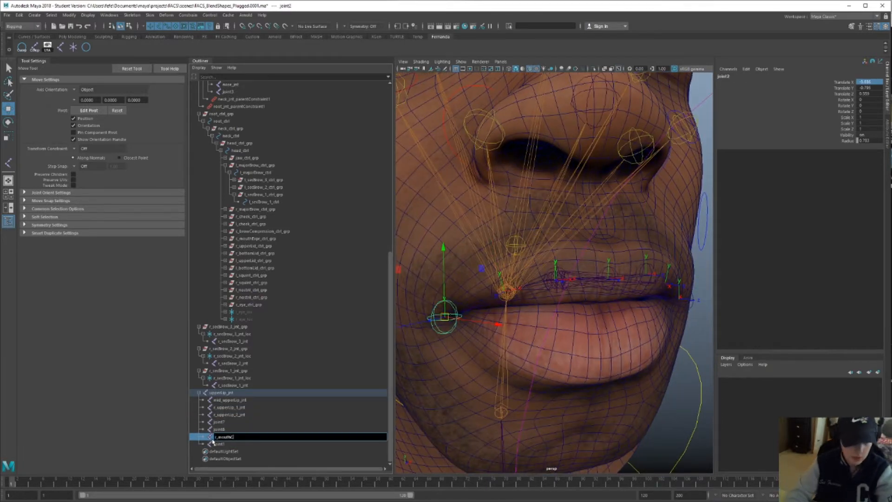
{"action": "double_click", "coordinate": [225, 437]}
{"action": "left_click", "coordinate": [238, 423]}
{"action": "left_click", "coordinate": [226, 429]}
{"action": "left_click_drag", "start_coordinate": [501, 395], "coordinate": [451, 394], "text": "alt"}
{"action": "double_click", "coordinate": [222, 444]}
{"action": "type", "text": "l_mouthCorner_jnt"}
{"action": "key", "text": "Return"}
- Rename the two left-side upper-lip joints l_upperLip_1_jnt and l_upperLip_2_jnt
{"action": "left_click", "coordinate": [221, 421]}
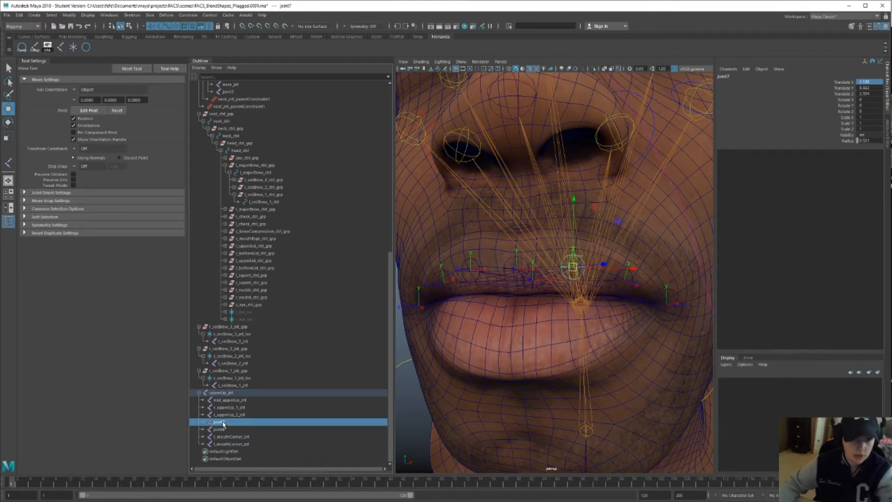
{"action": "double_click", "coordinate": [221, 422]}
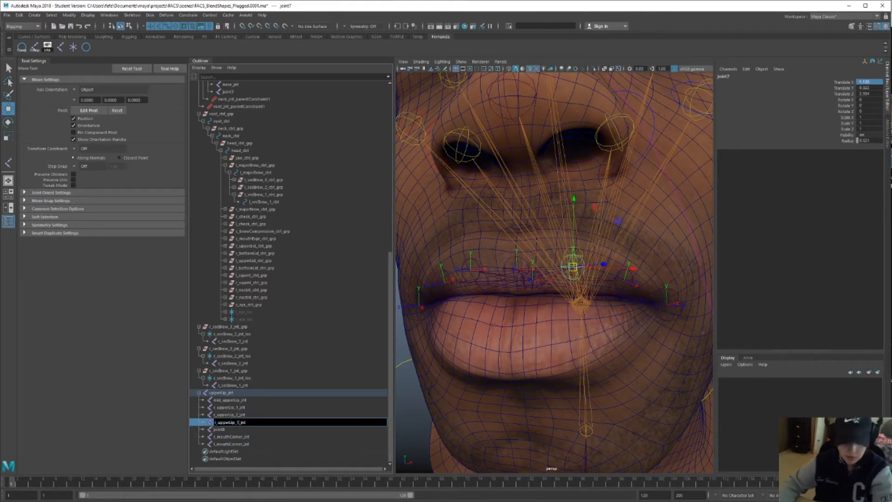
{"action": "type", "text": "1"}
{"action": "key", "text": "Return"}
{"action": "double_click", "coordinate": [219, 429]}
{"action": "type", "text": "l_upperLip_2_jnt"}
{"action": "key", "text": "Return"}
- Select upperLip_jnt and all its child joints and toggle off their local rotation axes
{"action": "left_click", "coordinate": [227, 444]}
{"action": "scroll", "coordinate": [595, 288], "scroll_direction": "down", "scroll_amount": 6}
{"action": "left_click_drag", "start_coordinate": [595, 289], "coordinate": [574, 332], "text": "alt"}
{"action": "left_click", "coordinate": [223, 393], "text": "shift"}
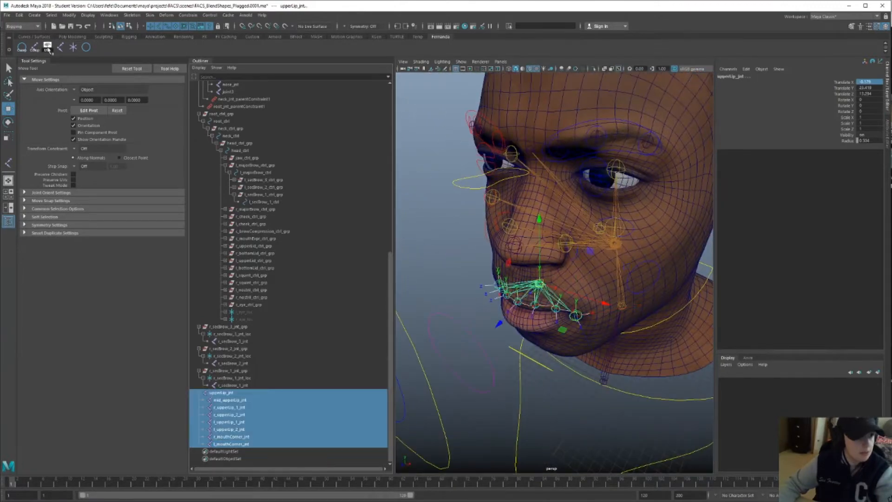
{"action": "left_click", "coordinate": [47, 49]}
- Freeze the transformations of the selected upper-lip and mouth-corner joints
{"action": "left_click_drag", "start_coordinate": [539, 288], "coordinate": [595, 297], "text": "alt"}
{"action": "left_click", "coordinate": [68, 15]}
{"action": "left_click", "coordinate": [150, 49]}
{"action": "left_click", "coordinate": [746, 405]}
{"action": "left_click", "coordinate": [816, 406]}
- Create a joint at the centre of the lower lip, snapped to a mesh vertex
{"action": "left_click_drag", "start_coordinate": [557, 389], "coordinate": [546, 313], "text": "alt"}
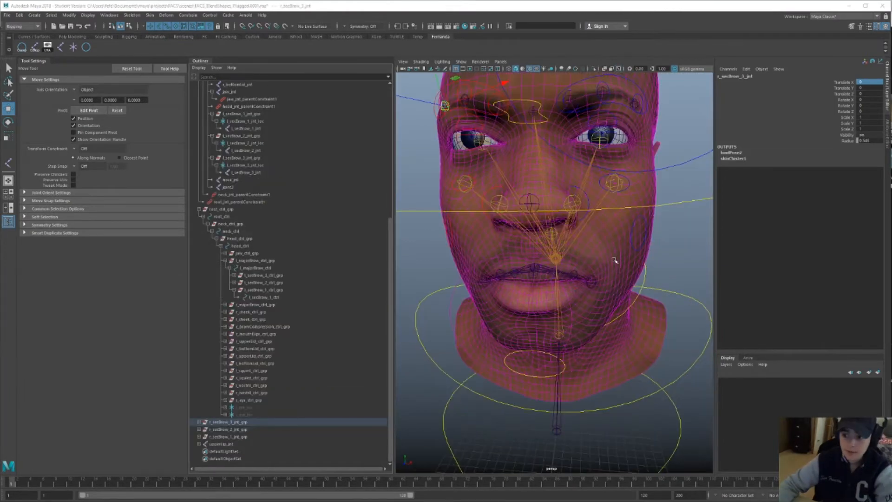
{"action": "scroll", "coordinate": [615, 260], "scroll_direction": "up", "scroll_amount": 6}
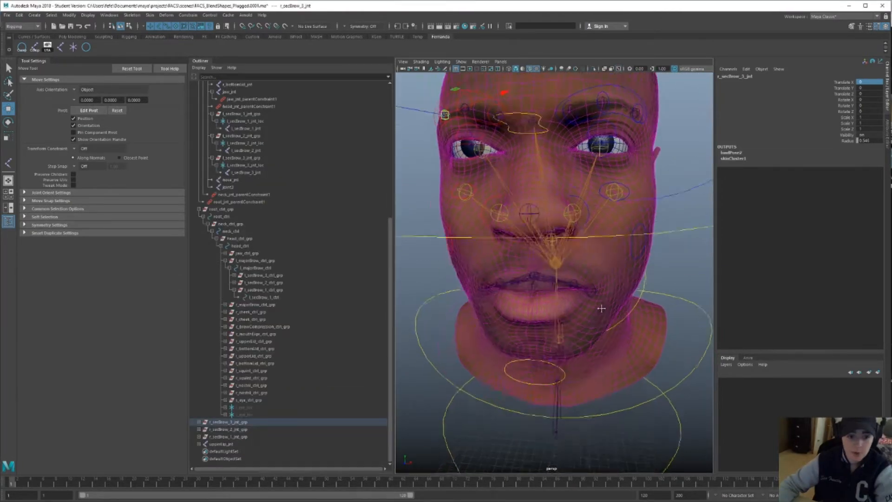
{"action": "left_click", "coordinate": [61, 48]}
{"action": "mouse_move", "coordinate": [435, 244]}
{"action": "left_mouse_down", "text": "alt"}
{"action": "mouse_move", "coordinate": [479, 247]}
{"action": "mouse_move", "coordinate": [433, 247]}
{"action": "left_mouse_up", "text": "alt"}
{"action": "key", "text": "v"}
{"action": "left_click", "coordinate": [548, 297]}
{"action": "left_click_drag", "start_coordinate": [548, 297], "coordinate": [567, 288], "text": "alt"}
{"action": "scroll", "coordinate": [567, 288], "scroll_direction": "down", "scroll_amount": 2}
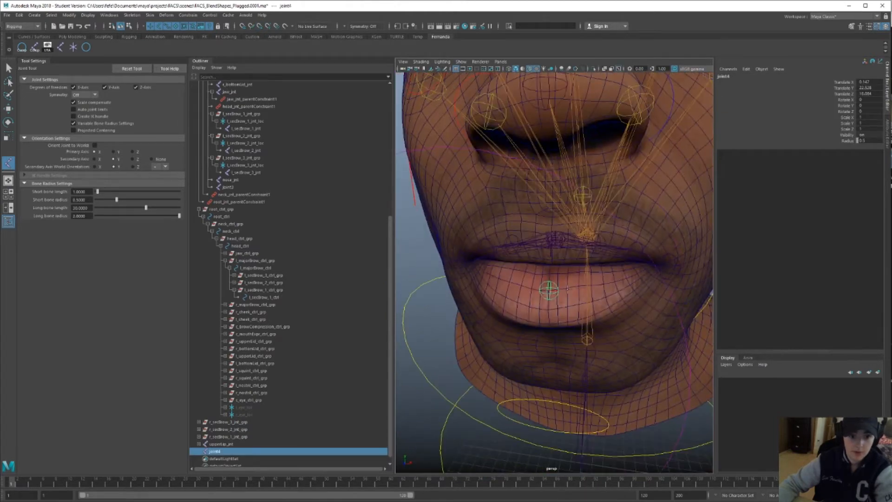
{"action": "left_click", "coordinate": [625, 277]}
{"action": "left_click_drag", "start_coordinate": [625, 278], "coordinate": [538, 302]}
{"action": "key", "text": "super"}
{"action": "left_click", "coordinate": [651, 279]}
{"action": "key", "text": "ctrl+z"}
{"action": "key", "text": "ctrl+z"}
{"action": "key", "text": "ctrl+z"}
- Duplicate the centre lower-lip joint and snap two copies to mesh vertices on each side of the lower lip
{"action": "key", "text": "w"}
{"action": "key", "text": "ctrl+d"}
{"action": "key", "text": "v"}
{"action": "left_click_drag", "start_coordinate": [504, 312], "coordinate": [591, 283]}
{"action": "key", "text": "ctrl+d"}
{"action": "mouse_move", "coordinate": [527, 284]}
{"action": "left_mouse_down", "text": "alt"}
{"action": "mouse_move", "coordinate": [554, 281]}
{"action": "mouse_move", "coordinate": [571, 301]}
{"action": "mouse_move", "coordinate": [529, 298]}
{"action": "left_mouse_up", "text": "alt"}
{"action": "left_click", "coordinate": [567, 300]}
{"action": "left_click", "coordinate": [571, 302]}
{"action": "left_click_drag", "start_coordinate": [529, 299], "coordinate": [555, 293], "text": "alt"}
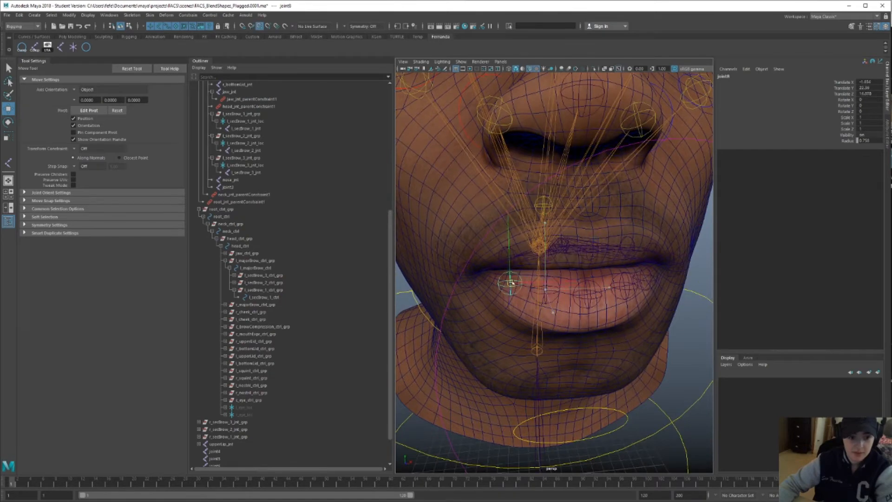
- Select all five lower-lip joints and display their local rotation axes
{"action": "left_click_drag", "start_coordinate": [505, 282], "coordinate": [524, 316], "text": "alt"}
{"action": "scroll", "coordinate": [279, 347], "scroll_direction": "down", "scroll_amount": 3}
{"action": "left_click", "coordinate": [222, 414], "text": "shift"}
{"action": "left_click", "coordinate": [47, 47]}
{"action": "left_click_drag", "start_coordinate": [525, 265], "coordinate": [513, 318], "text": "alt"}
- Rotate the two left-side lower-lip joints to follow the curve of the lip
{"action": "key", "text": "q"}
{"action": "left_click", "coordinate": [571, 355]}
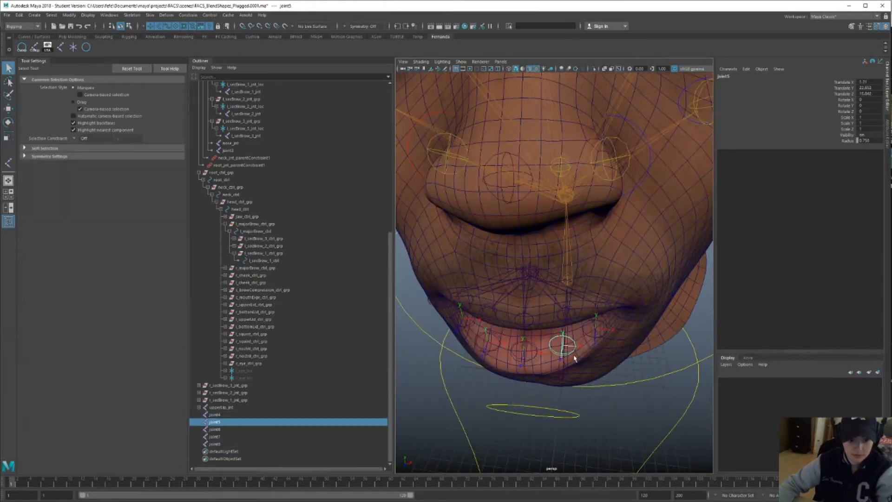
{"action": "left_click_drag", "start_coordinate": [572, 358], "coordinate": [571, 362], "text": "alt"}
{"action": "key", "text": "e"}
{"action": "left_click", "coordinate": [603, 343]}
{"action": "left_click_drag", "start_coordinate": [649, 381], "coordinate": [649, 379]}
{"action": "left_click_drag", "start_coordinate": [650, 379], "coordinate": [571, 301], "text": "alt"}
- Rotate the inner right-side lower-lip joint to follow the curve of the lip
{"action": "key", "text": "q"}
{"action": "left_click", "coordinate": [533, 294]}
{"action": "left_click_drag", "start_coordinate": [519, 291], "coordinate": [533, 374], "text": "alt"}
{"action": "left_click", "coordinate": [571, 339]}
{"action": "left_click", "coordinate": [558, 343]}
{"action": "key", "text": "e"}
{"action": "left_click_drag", "start_coordinate": [513, 404], "coordinate": [548, 352], "text": "alt"}
- Rotate the outer right-side lower-lip joint about Y so it faces out from the lip surface
{"action": "key", "text": "q"}
{"action": "left_click", "coordinate": [532, 338]}
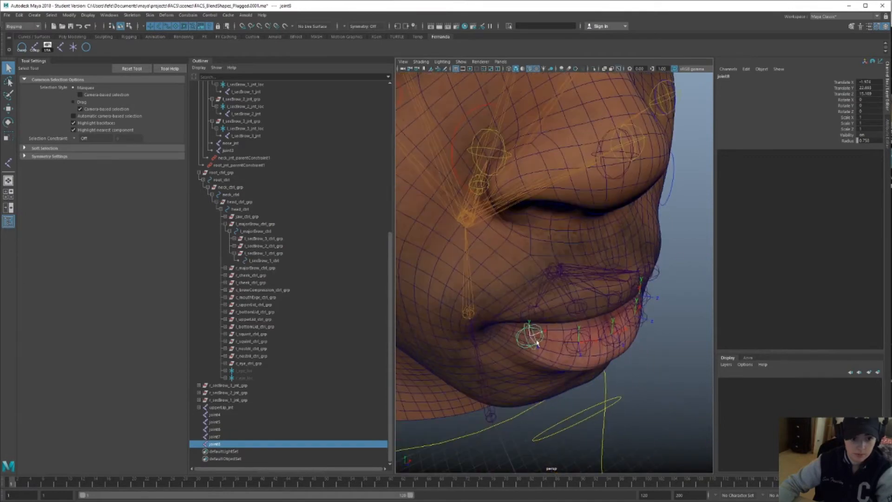
{"action": "key", "text": "e"}
{"action": "left_click_drag", "start_coordinate": [549, 387], "coordinate": [508, 391]}
{"action": "left_click_drag", "start_coordinate": [541, 335], "coordinate": [533, 319], "text": "alt"}
- Select the lower-lip joints together and rotate them about X to match the lip's slope
{"action": "key", "text": "q"}
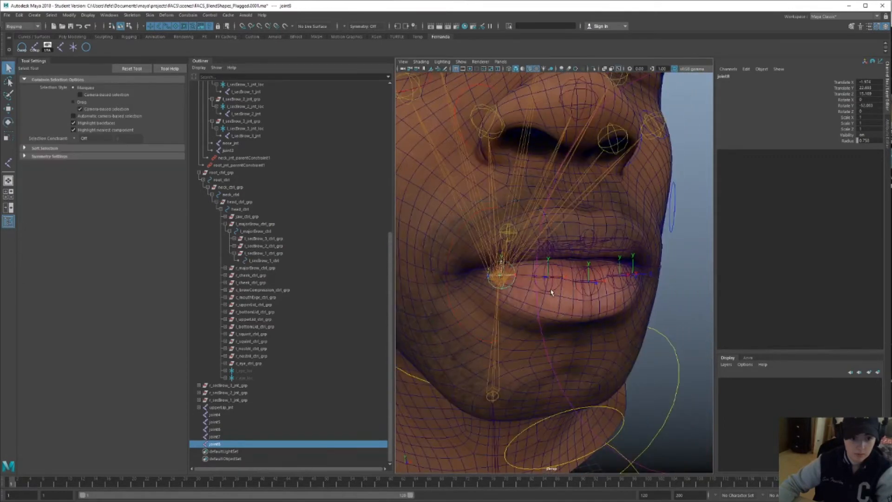
{"action": "left_click", "coordinate": [619, 275], "text": "shift"}
{"action": "left_click_drag", "start_coordinate": [660, 276], "coordinate": [520, 260], "text": "alt"}
{"action": "left_click", "coordinate": [607, 288], "text": "shift"}
{"action": "key", "text": "e"}
{"action": "left_click_drag", "start_coordinate": [479, 265], "coordinate": [540, 278]}
{"action": "key", "text": "w"}
- Select the five upper-lip joints and rotate them together about 15 degrees around X
{"action": "key", "text": "q"}
{"action": "left_click", "coordinate": [522, 278]}
{"action": "left_click", "coordinate": [539, 278]}
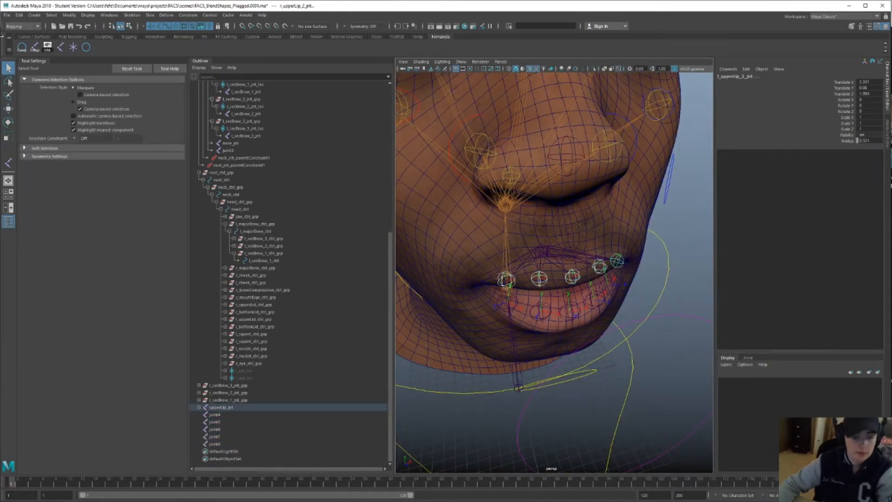
{"action": "left_click_drag", "start_coordinate": [539, 278], "coordinate": [470, 223], "text": "alt"}
{"action": "key", "text": "e"}
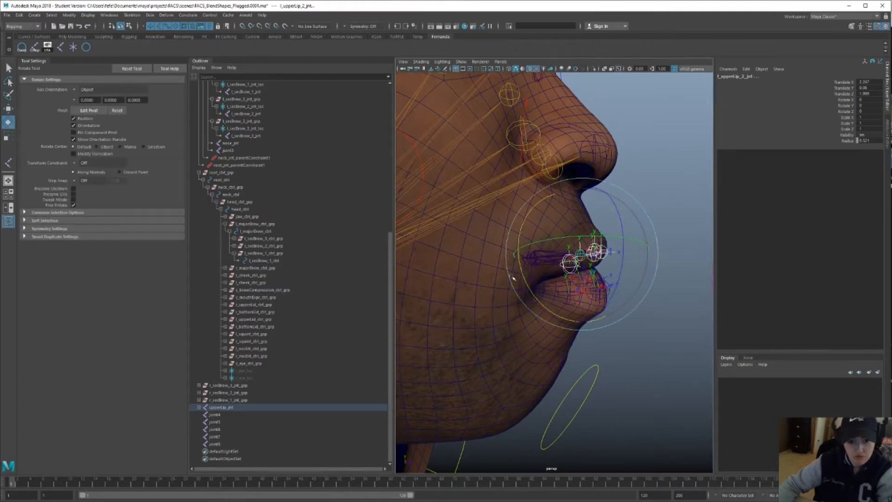
{"action": "left_click_drag", "start_coordinate": [517, 262], "coordinate": [486, 295], "text": "alt"}
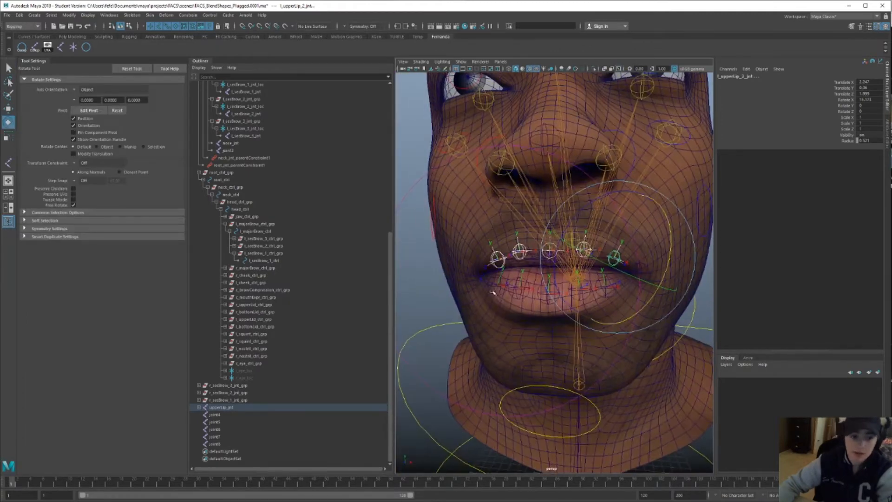
- Select upperLip_jnt and all five lower-lip joints and freeze their transformations
{"action": "left_click", "coordinate": [215, 444]}
{"action": "key", "text": "q"}
{"action": "left_click", "coordinate": [221, 408], "text": "shift"}
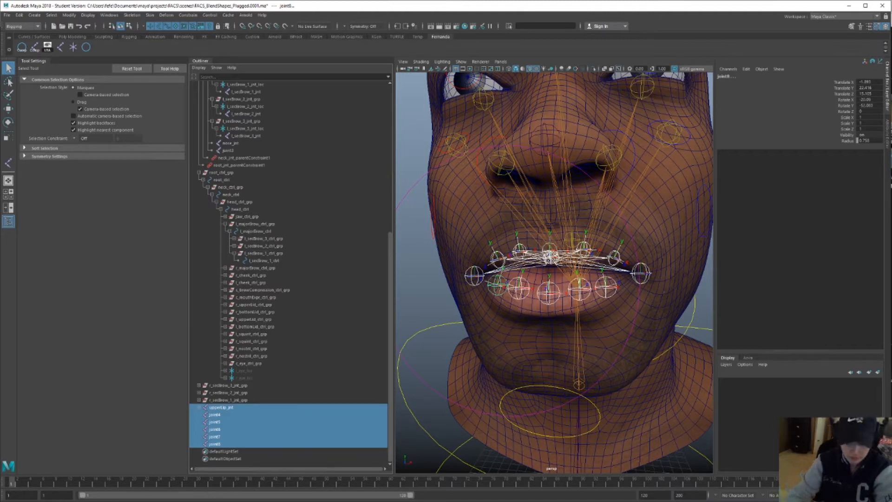
{"action": "left_click", "coordinate": [68, 15]}
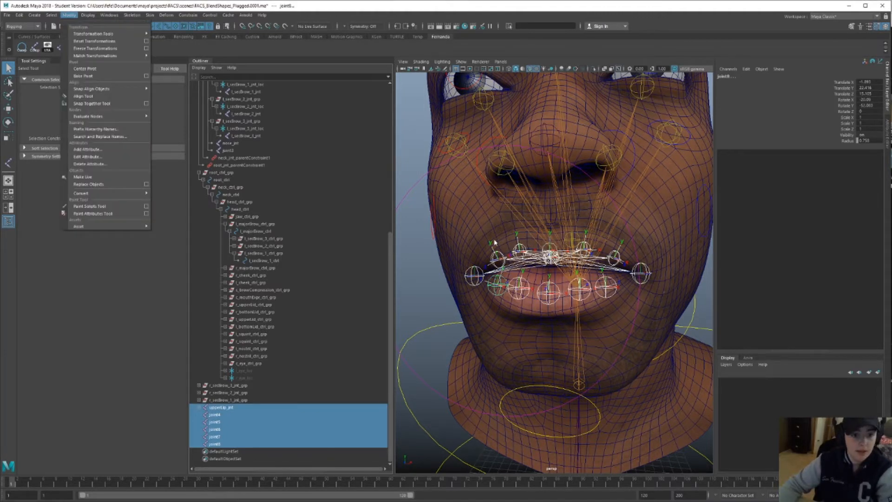
{"action": "left_click", "coordinate": [147, 49]}
{"action": "left_click", "coordinate": [764, 407]}
{"action": "left_click", "coordinate": [839, 280]}
- Rename the centre lower-lip joint mid_bottomLip_jnt, adapting the name of the centre upper-lip joint
{"action": "left_click_drag", "start_coordinate": [451, 233], "coordinate": [447, 250], "text": "alt"}
{"action": "left_click", "coordinate": [239, 416]}
{"action": "left_click", "coordinate": [237, 409]}
{"action": "left_click", "coordinate": [530, 257]}
{"action": "left_click_drag", "start_coordinate": [530, 258], "coordinate": [516, 277], "text": "alt"}
{"action": "left_click", "coordinate": [756, 77]}
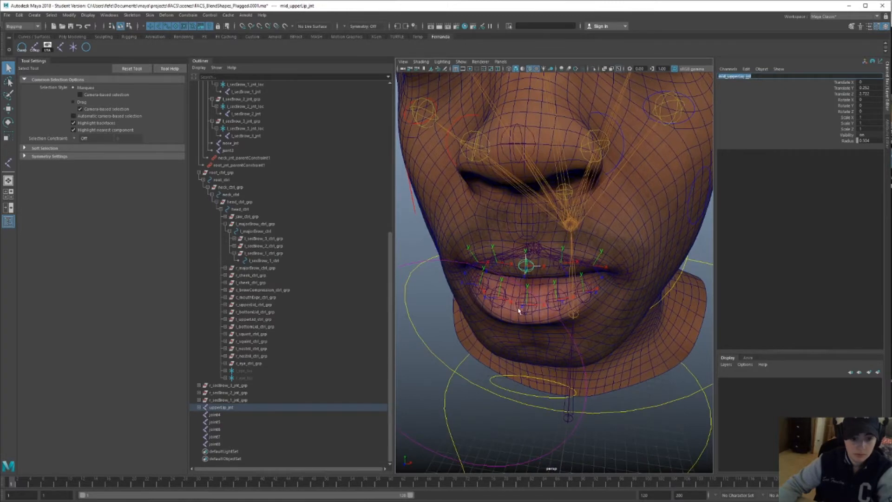
{"action": "left_click", "coordinate": [216, 415]}
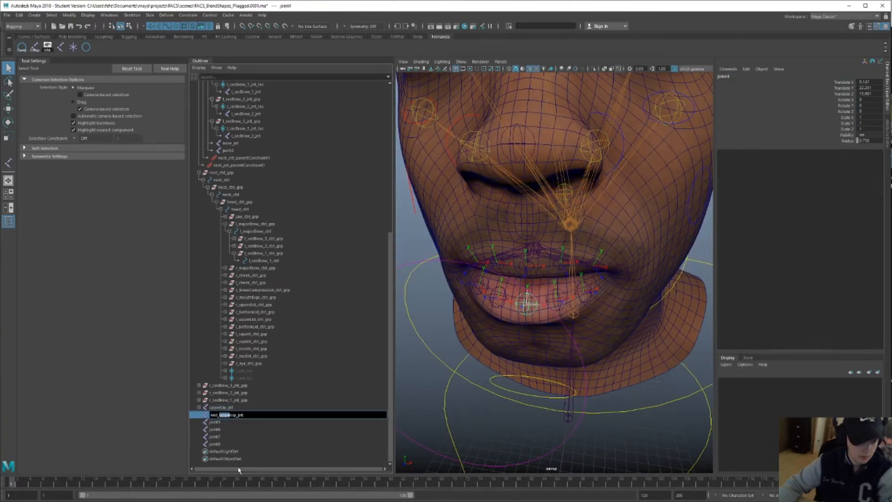
- Rename the two left-side lower-lip joints l_bottomLip_1_jnt and l_bottomLip_2_jnt
{"action": "double_click", "coordinate": [218, 422]}
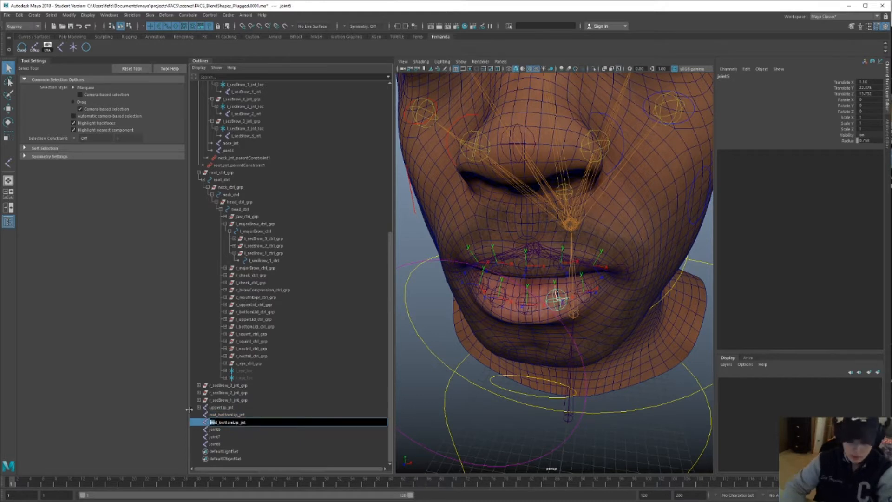
{"action": "key", "text": "Return"}
{"action": "double_click", "coordinate": [224, 429]}
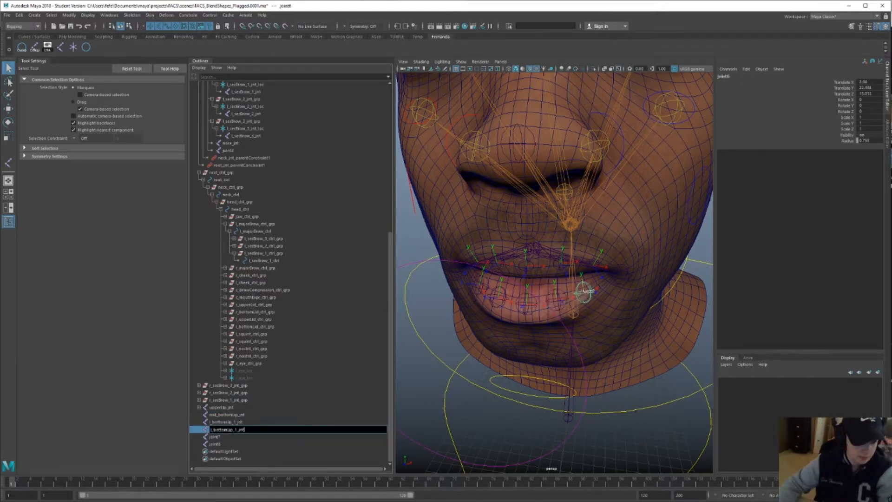
{"action": "key", "text": "Return"}
- Rename the two right-side lower-lip joints r_bottomLip_1_jnt and r_bottomLip_2_jnt
{"action": "double_click", "coordinate": [217, 436]}
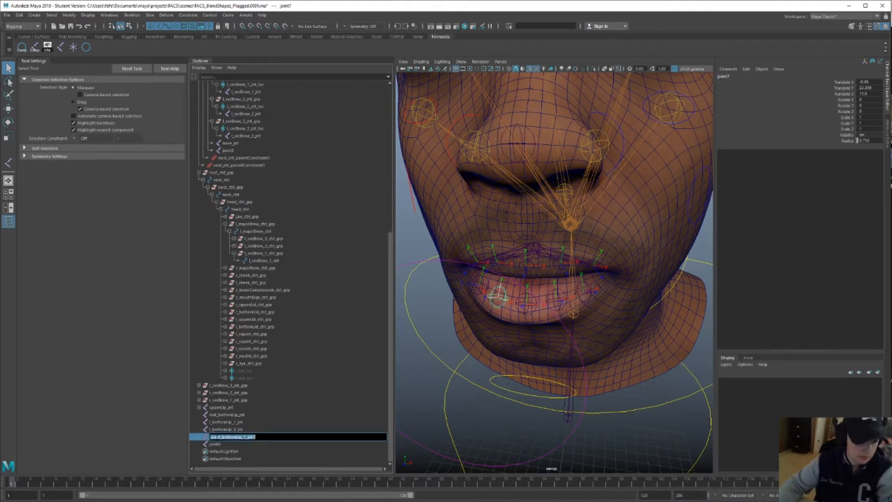
{"action": "key", "text": "Return"}
{"action": "double_click", "coordinate": [214, 444]}
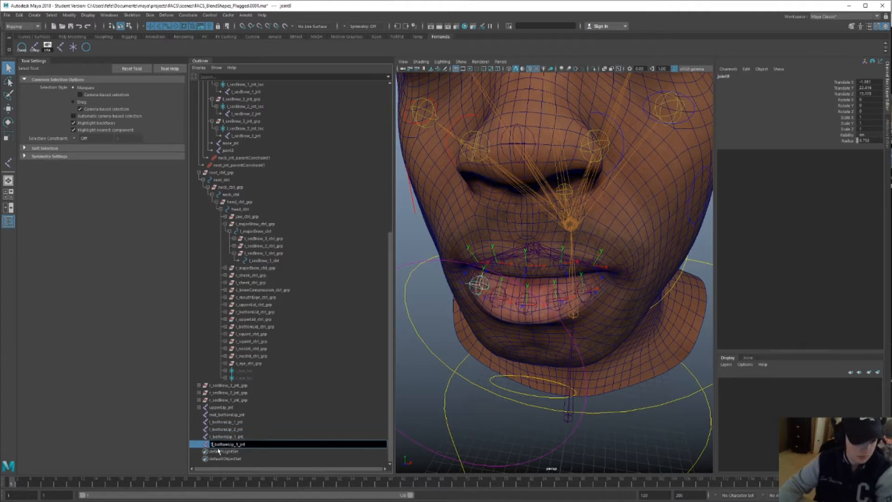
- Duplicate upperLip_jnt, move the copy down behind the lower lip and delete the copy's child joints
{"action": "left_click_drag", "start_coordinate": [618, 274], "coordinate": [523, 249], "text": "alt"}
{"action": "left_click", "coordinate": [555, 247]}
{"action": "key", "text": "w"}
{"action": "key", "text": "ctrl+d"}
{"action": "left_click_drag", "start_coordinate": [562, 185], "coordinate": [562, 221]}
{"action": "scroll", "coordinate": [209, 413], "scroll_direction": "up", "scroll_amount": 11}
{"action": "scroll", "coordinate": [208, 413], "scroll_direction": "down", "scroll_amount": 13}
{"action": "key", "text": "Down"}
{"action": "left_click", "coordinate": [234, 445], "text": "shift"}
{"action": "key", "text": "Delete"}
- Rename the duplicated parent joint bottomLip_jnt
{"action": "double_click", "coordinate": [223, 445]}
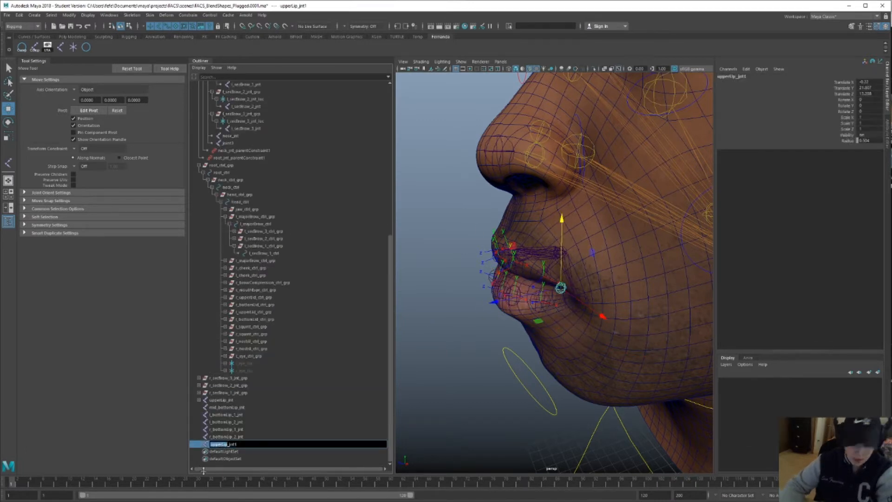
{"action": "key", "text": "End"}
{"action": "key", "text": "BackSpace"}
{"action": "key", "text": "Return"}
- Parent the five lower-lip joints under bottomLip_jnt
{"action": "left_click_drag", "start_coordinate": [595, 262], "coordinate": [616, 284], "text": "alt"}
{"action": "left_click", "coordinate": [224, 408]}
{"action": "left_click", "coordinate": [222, 437], "text": "shift"}
{"action": "left_click", "coordinate": [222, 444], "text": "ctrl"}
{"action": "key", "text": "p"}
- Expand upperLip_jnt and add its child lip and mouth-corner joints to the selection of lower-lip joints
{"action": "left_click_drag", "start_coordinate": [525, 297], "coordinate": [599, 308], "text": "alt"}
{"action": "left_click", "coordinate": [199, 400]}
{"action": "left_click", "coordinate": [224, 407], "text": "ctrl"}
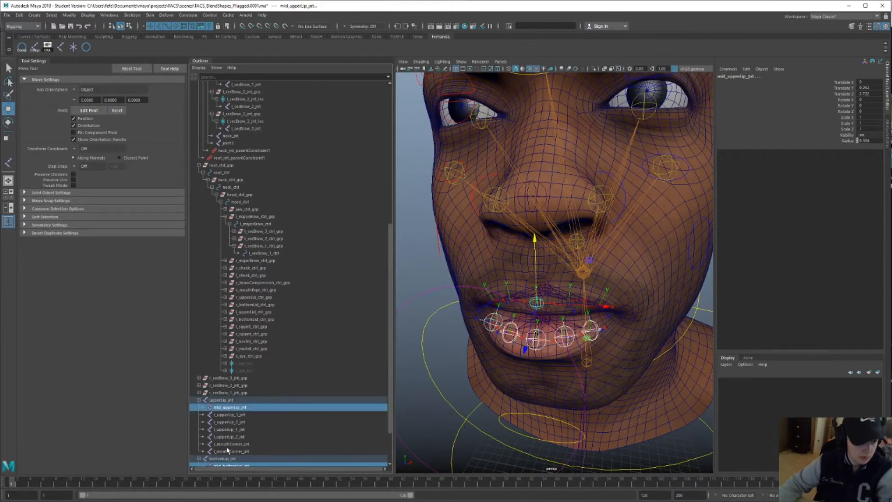
{"action": "left_click", "coordinate": [226, 450], "text": "shift"}
{"action": "left_click_drag", "start_coordinate": [240, 413], "coordinate": [233, 444], "text": "ctrl"}
{"action": "left_click_drag", "start_coordinate": [587, 304], "coordinate": [568, 310], "text": "alt"}
- Select the centre upper-lip and mouth-corner joints on the face, and check the right nostril control
{"action": "left_click", "coordinate": [539, 299]}
{"action": "left_click", "coordinate": [621, 300], "text": "shift"}
{"action": "left_click", "coordinate": [468, 288], "text": "shift"}
{"action": "left_click_drag", "start_coordinate": [510, 298], "coordinate": [461, 233], "text": "alt"}
{"action": "key", "text": "q"}
{"action": "left_click", "coordinate": [460, 224]}
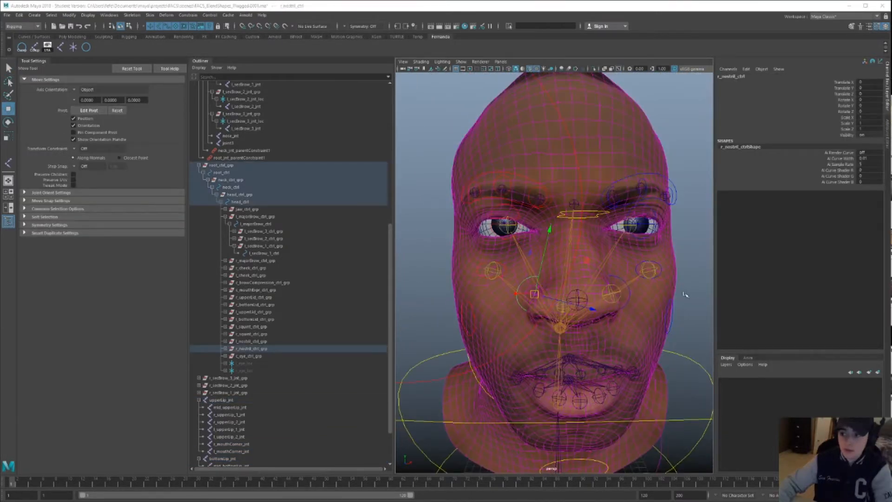
- Rename the unnamed joint below nose_jnt as the glabella joint
{"action": "left_click_drag", "start_coordinate": [593, 296], "coordinate": [572, 237], "text": "alt"}
{"action": "key", "text": "q"}
{"action": "left_click", "coordinate": [229, 143]}
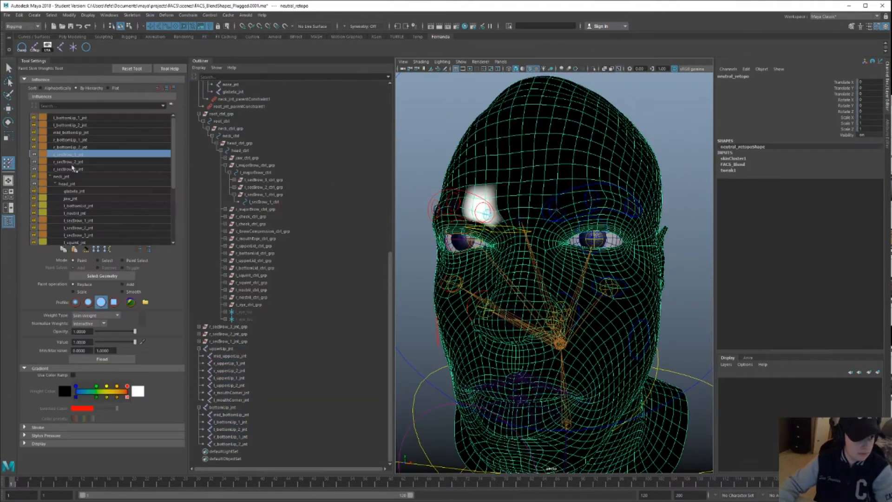
- Examine the weights of the secondary brow influences and neck_jnt on the head mesh
{"action": "left_click", "coordinate": [65, 172]}
{"action": "scroll", "coordinate": [65, 171], "scroll_direction": "down", "scroll_amount": 2}
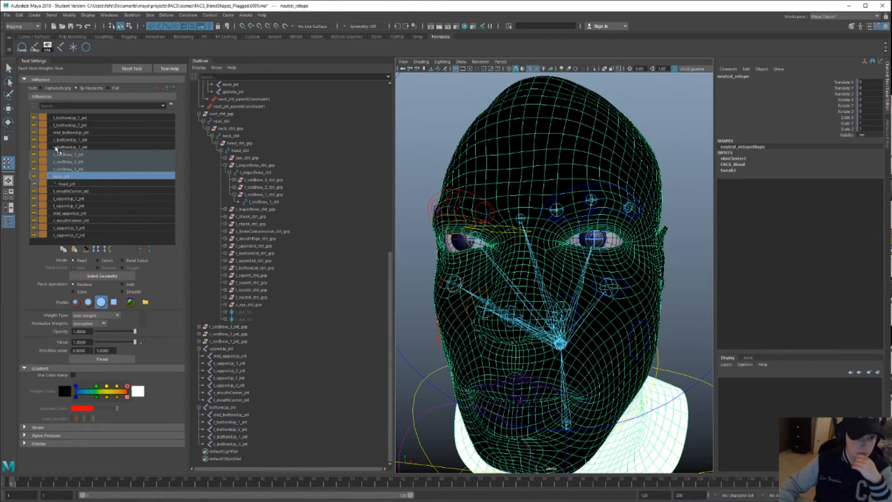
{"action": "key", "text": "q"}
{"action": "left_click", "coordinate": [465, 203]}
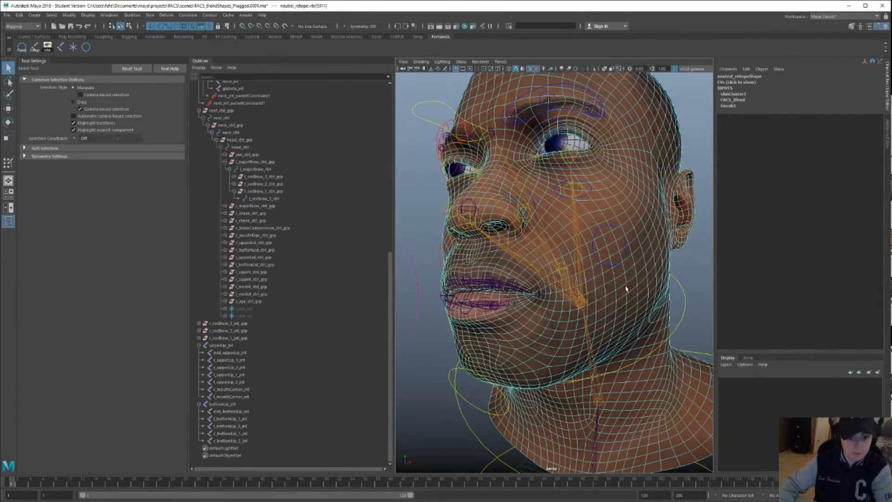
- Unlock the nose_jnt influence and paint its skin weight onto the nose with the Add operation and a soft brush profile
{"action": "left_click", "coordinate": [150, 15]}
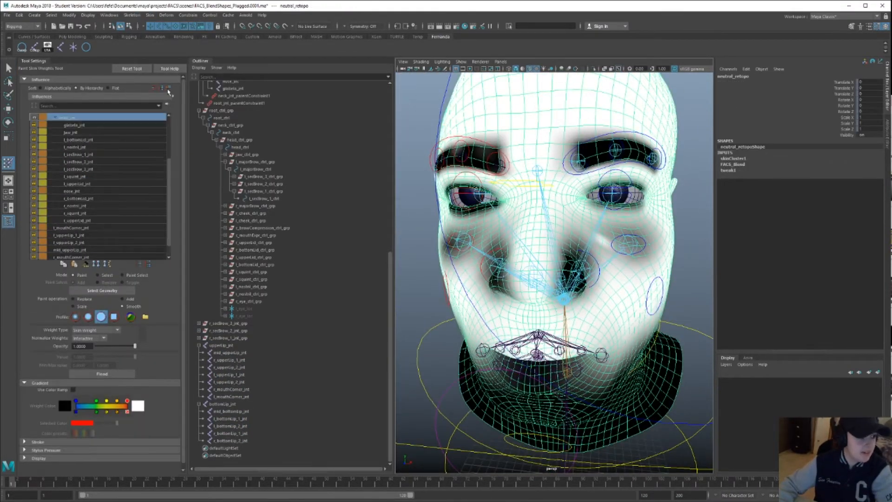
{"action": "left_click", "coordinate": [72, 306]}
{"action": "left_click", "coordinate": [72, 323]}
{"action": "left_click", "coordinate": [71, 257]}
{"action": "left_click", "coordinate": [34, 257]}
{"action": "left_click", "coordinate": [122, 401]}
{"action": "left_click", "coordinate": [88, 419]}
{"action": "left_click_drag", "start_coordinate": [548, 279], "coordinate": [565, 297], "text": "alt"}
{"action": "mouse_move", "coordinate": [552, 334]}
{"action": "left_mouse_down"}
{"action": "mouse_move", "coordinate": [558, 317]}
{"action": "mouse_move", "coordinate": [569, 321]}
{"action": "left_mouse_up"}
{"action": "mouse_move", "coordinate": [569, 321]}
{"action": "left_mouse_down", "text": "alt"}
{"action": "mouse_move", "coordinate": [563, 308]}
{"action": "mouse_move", "coordinate": [506, 311]}
{"action": "left_mouse_up", "text": "alt"}
- Set a key on the selected face joint to test the deformation, and reselect the head mesh
{"action": "key", "text": "w"}
{"action": "left_click", "coordinate": [517, 302]}
{"action": "key", "text": "s"}
{"action": "key", "text": "q"}
{"action": "left_click", "coordinate": [539, 335]}
{"action": "mouse_move", "coordinate": [539, 335]}
{"action": "left_mouse_down", "text": "alt"}
{"action": "mouse_move", "coordinate": [559, 325]}
{"action": "mouse_move", "coordinate": [502, 320]}
{"action": "mouse_move", "coordinate": [520, 325]}
{"action": "left_mouse_up", "text": "alt"}
{"action": "left_click", "coordinate": [551, 312]}
{"action": "left_click", "coordinate": [538, 339]}
{"action": "left_click", "coordinate": [548, 232]}
- Compare the weights of head_jnt, nose_jnt, both nostril influences and l_secBrow_1_jnt around the nose
{"action": "key", "text": "y"}
{"action": "left_click", "coordinate": [68, 118]}
{"action": "left_click", "coordinate": [73, 191]}
{"action": "left_click", "coordinate": [73, 206]}
{"action": "left_click", "coordinate": [72, 147]}
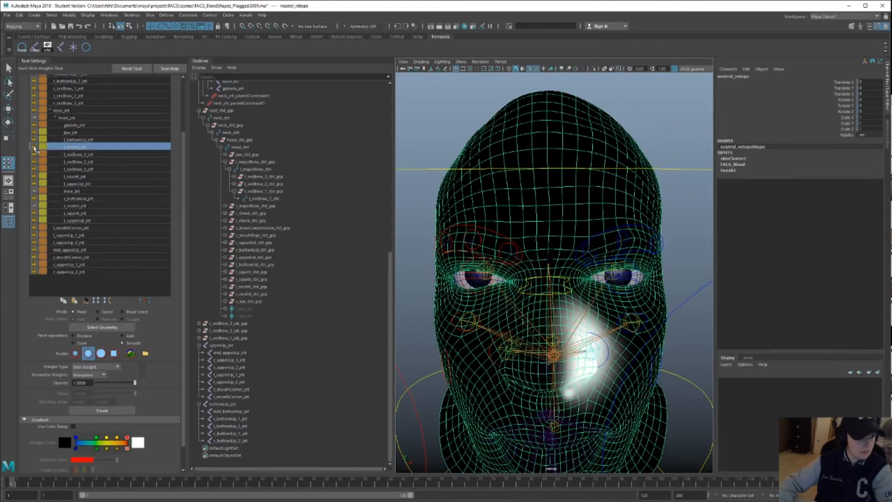
{"action": "left_click", "coordinate": [78, 154]}
{"action": "left_click", "coordinate": [72, 191]}
- Check the head_jnt and l_upperLid_jnt influences, and switch the head mesh to vertex selection
{"action": "left_click_drag", "start_coordinate": [553, 325], "coordinate": [541, 353], "text": "alt"}
{"action": "key", "text": "w"}
{"action": "left_click", "coordinate": [535, 369]}
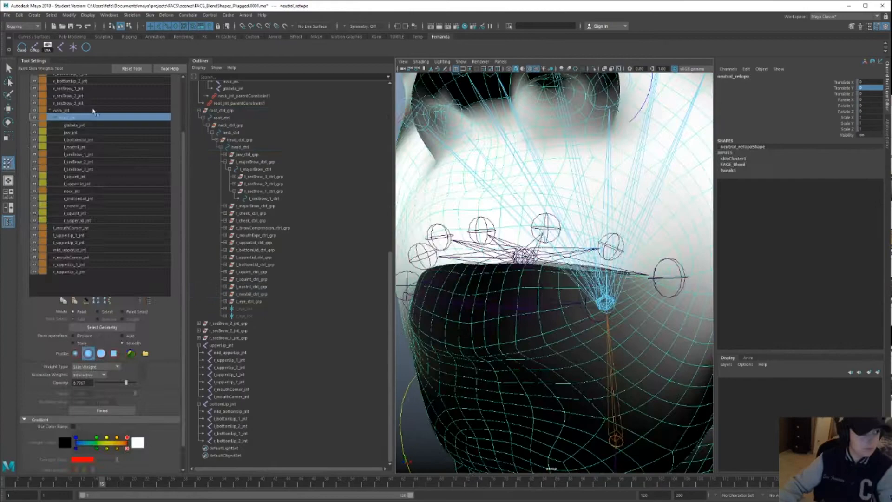
{"action": "left_click", "coordinate": [67, 184]}
{"action": "left_click", "coordinate": [87, 249]}
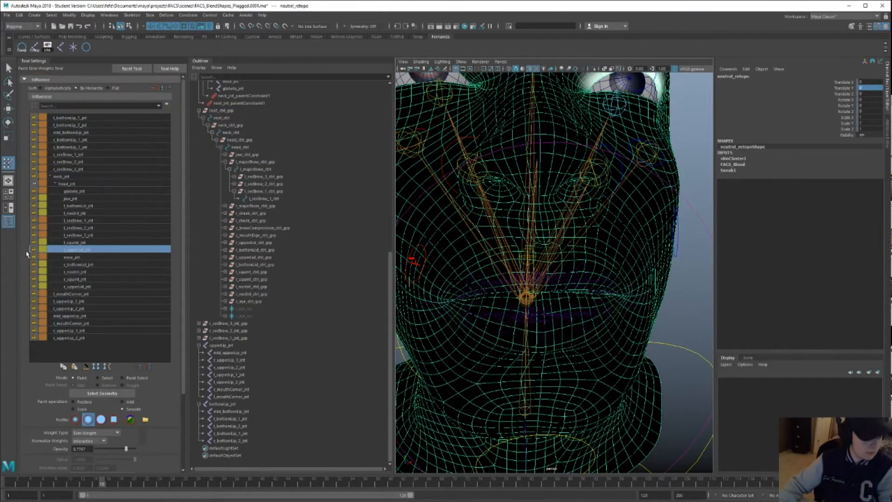
{"action": "right_click", "coordinate": [478, 309]}
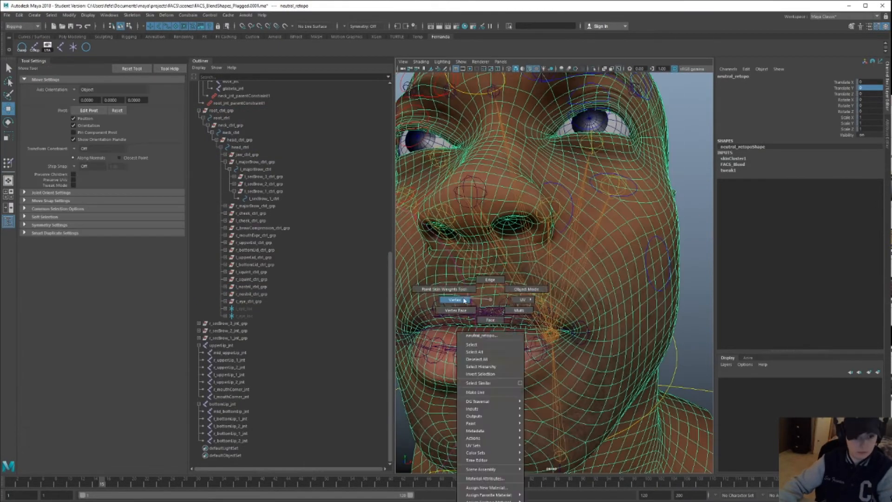
{"action": "left_click", "coordinate": [457, 298]}
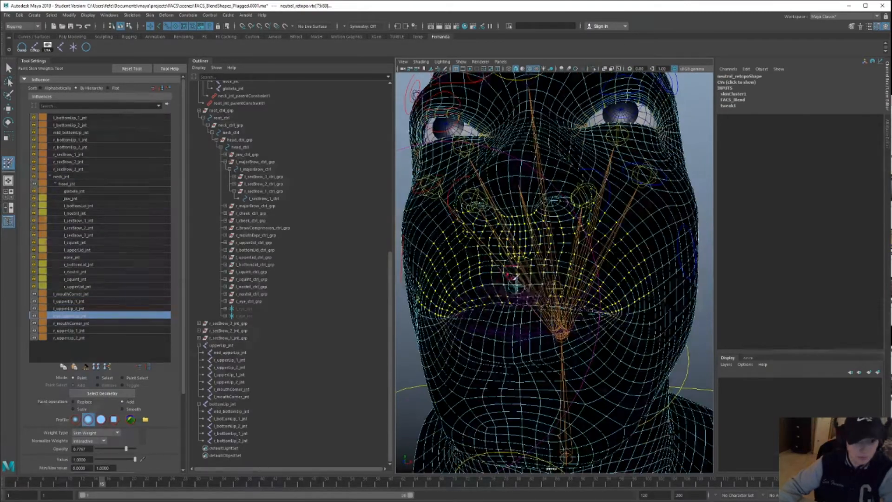
- Add skin weight for r_mouthCorner_jnt, r_upperLip_1_jnt, r_upperLip_2_jnt and l_upperLip_1_jnt on the selected upper-lip vertices
{"action": "left_click", "coordinate": [74, 322]}
{"action": "left_click", "coordinate": [74, 330]}
{"action": "left_click", "coordinate": [75, 337]}
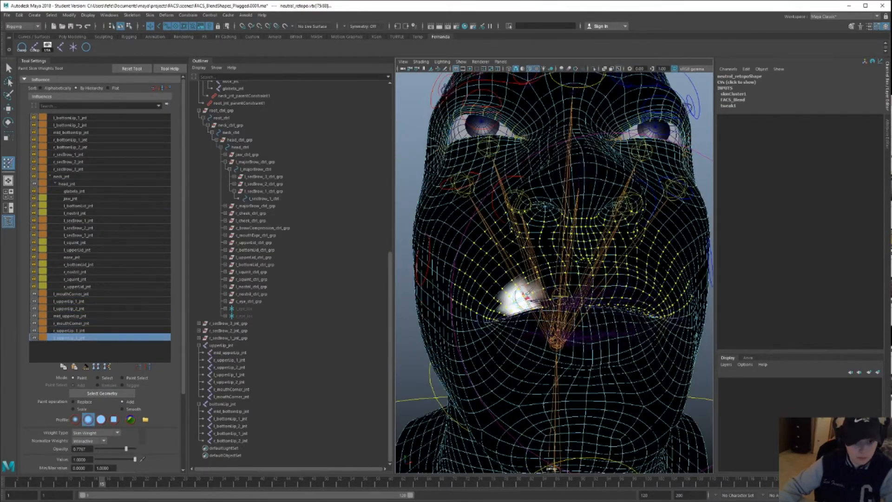
{"action": "left_click", "coordinate": [81, 301]}
{"action": "key", "text": "w"}
{"action": "left_click", "coordinate": [564, 309]}
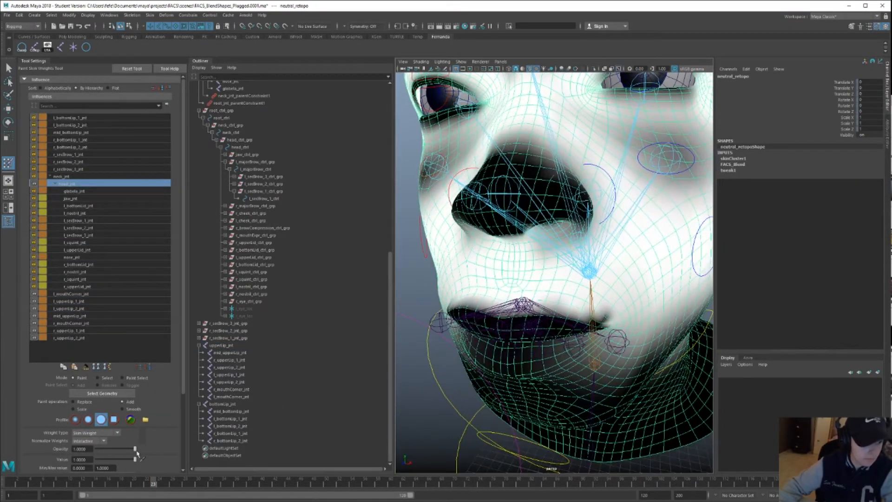
- Lower the weight brush opacity and choose a soft brush profile
{"action": "left_click_drag", "start_coordinate": [135, 448], "coordinate": [107, 449]}
{"action": "left_click", "coordinate": [89, 419]}
{"action": "left_click", "coordinate": [131, 419]}
{"action": "key", "text": "e"}
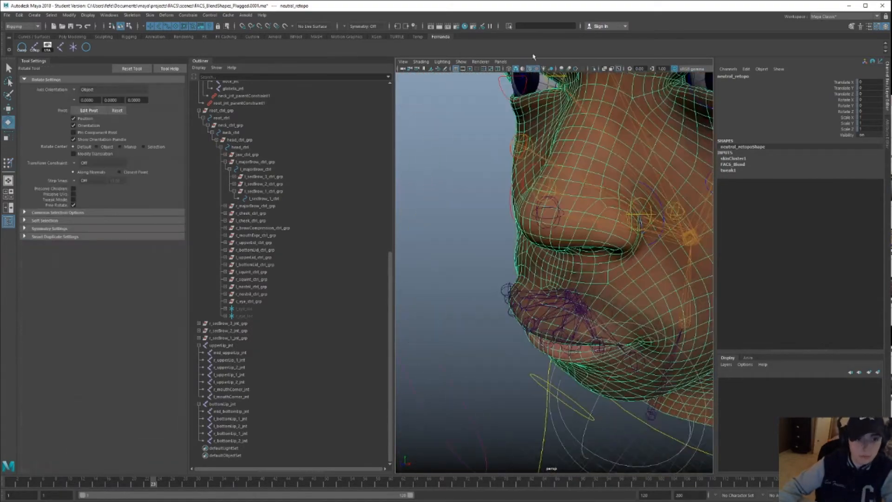
- Test upperLip_jnt and mid_upperLip_jnt at a further frame, and resume weight painting on the head mesh with head_jnt
{"action": "left_click", "coordinate": [221, 345]}
{"action": "key", "text": "w"}
{"action": "left_click", "coordinate": [230, 352]}
{"action": "left_click", "coordinate": [415, 483]}
{"action": "left_click", "coordinate": [8, 163]}
{"action": "left_click", "coordinate": [68, 184]}
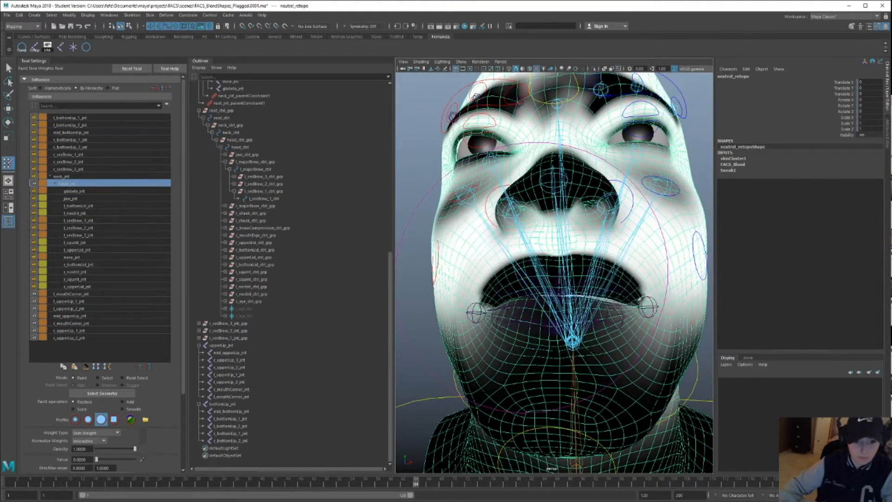
- Go through the left, middle and right upper-lip influences, and smooth their weights with the Smooth operation
{"action": "left_click", "coordinate": [69, 309]}
{"action": "left_click", "coordinate": [69, 330]}
{"action": "left_click", "coordinate": [70, 316]}
{"action": "left_click", "coordinate": [68, 301]}
{"action": "left_click", "coordinate": [69, 308]}
{"action": "left_click", "coordinate": [122, 409]}
{"action": "mouse_move", "coordinate": [603, 297]}
{"action": "left_mouse_down", "text": "alt"}
{"action": "mouse_move", "coordinate": [535, 297]}
{"action": "mouse_move", "coordinate": [599, 297]}
{"action": "mouse_move", "coordinate": [567, 297]}
{"action": "mouse_move", "coordinate": [555, 357]}
{"action": "left_mouse_up", "text": "alt"}
{"action": "left_click", "coordinate": [70, 316]}
{"action": "left_click", "coordinate": [81, 330]}
- Correct the weights of mid_upperLip_jnt and its neighbouring left and right upper-lip influences with the Replace operation
{"action": "left_click", "coordinate": [74, 402]}
{"action": "left_click", "coordinate": [81, 316]}
{"action": "left_click", "coordinate": [81, 338]}
{"action": "left_click", "coordinate": [87, 316]}
{"action": "left_click", "coordinate": [81, 301]}
{"action": "left_click", "coordinate": [82, 308]}
{"action": "left_click", "coordinate": [82, 338]}
{"action": "left_click", "coordinate": [579, 291]}
- Check l_upperLip_2_jnt, and set up the weight brush to add weight for r_mouthCorner_jnt
{"action": "key", "text": "w"}
{"action": "left_click", "coordinate": [229, 382]}
{"action": "left_click", "coordinate": [8, 163]}
{"action": "left_click", "coordinate": [104, 323]}
{"action": "left_click", "coordinate": [122, 402]}
{"action": "mouse_move", "coordinate": [524, 325]}
{"action": "left_mouse_down", "text": "alt"}
{"action": "mouse_move", "coordinate": [576, 297]}
{"action": "mouse_move", "coordinate": [510, 298]}
{"action": "mouse_move", "coordinate": [557, 279]}
{"action": "left_mouse_up", "text": "alt"}
- Paint r_mouthCorner_jnt's skin weight onto the right mouth corner, and switch the operation to Smooth
{"action": "key", "text": "w"}
{"action": "left_click", "coordinate": [231, 389]}
{"action": "key", "text": "q"}
{"action": "left_click", "coordinate": [514, 301]}
{"action": "left_click", "coordinate": [8, 163]}
{"action": "left_click_drag", "start_coordinate": [516, 344], "coordinate": [527, 378]}
{"action": "left_click_drag", "start_coordinate": [445, 381], "coordinate": [520, 372], "text": "alt"}
{"action": "left_click", "coordinate": [123, 409]}
- Select the vertices at the right mouth corner, adjust the brush opacity, and flood them with the Smooth operation
{"action": "key", "text": "w"}
{"action": "left_click_drag", "start_coordinate": [493, 260], "coordinate": [548, 390]}
{"action": "left_click", "coordinate": [8, 162]}
{"action": "scroll", "coordinate": [131, 387], "scroll_direction": "down", "scroll_amount": 2}
{"action": "left_click_drag", "start_coordinate": [102, 404], "coordinate": [130, 405]}
{"action": "mouse_move", "coordinate": [502, 309]}
{"action": "left_mouse_down", "text": "alt"}
{"action": "mouse_move", "coordinate": [521, 325]}
{"action": "mouse_move", "coordinate": [515, 399]}
{"action": "left_mouse_up", "text": "alt"}
{"action": "left_click", "coordinate": [122, 358]}
{"action": "left_click", "coordinate": [101, 375]}
{"action": "left_click", "coordinate": [122, 365]}
{"action": "left_click", "coordinate": [102, 432]}
- Select r_mouthCorner_jnt and examine how the right mouth corner deforms with the jaw open
{"action": "key", "text": "w"}
{"action": "scroll", "coordinate": [548, 288], "scroll_direction": "down", "scroll_amount": 8}
{"action": "left_click", "coordinate": [231, 389]}
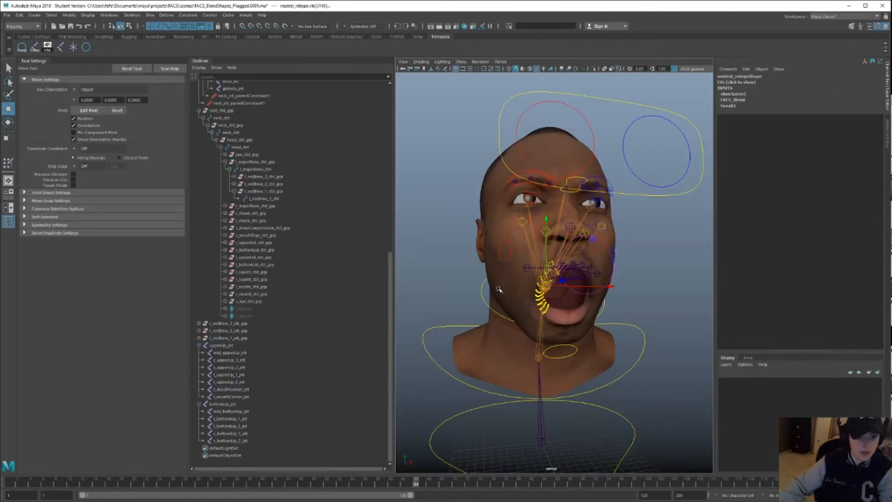
{"action": "left_click", "coordinate": [499, 289]}
{"action": "scroll", "coordinate": [500, 290], "scroll_direction": "up", "scroll_amount": 8}
{"action": "left_click", "coordinate": [455, 251]}
{"action": "left_click_drag", "start_coordinate": [500, 260], "coordinate": [439, 309], "text": "alt"}
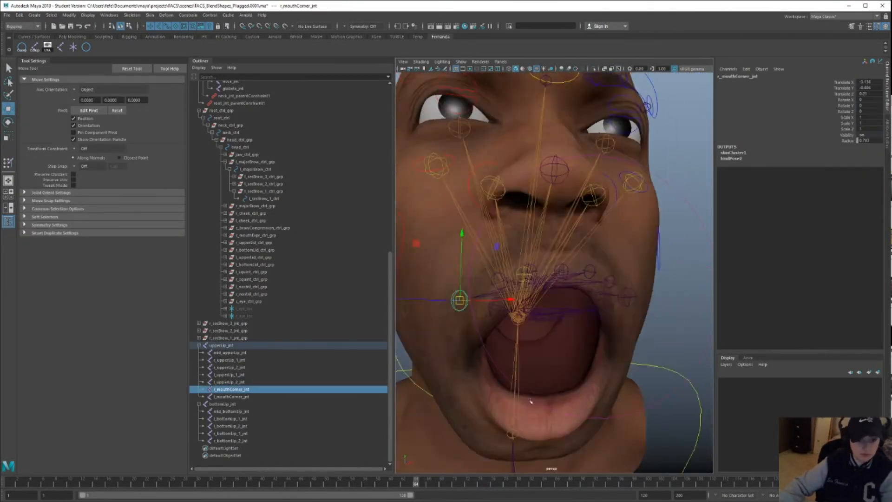
- Set the jaw control's Rotate X to 0
{"action": "left_click", "coordinate": [604, 418]}
{"action": "left_click", "coordinate": [868, 99]}
{"action": "type", "text": "0"}
{"action": "left_click_drag", "start_coordinate": [471, 251], "coordinate": [444, 266], "text": "alt"}
- Set skinCluster1's Envelope to 0 on the head mesh
{"action": "left_click", "coordinate": [231, 390]}
{"action": "left_click", "coordinate": [511, 223]}
{"action": "left_click", "coordinate": [845, 163]}
{"action": "middle_click_drag", "start_coordinate": [557, 258], "coordinate": [507, 259]}
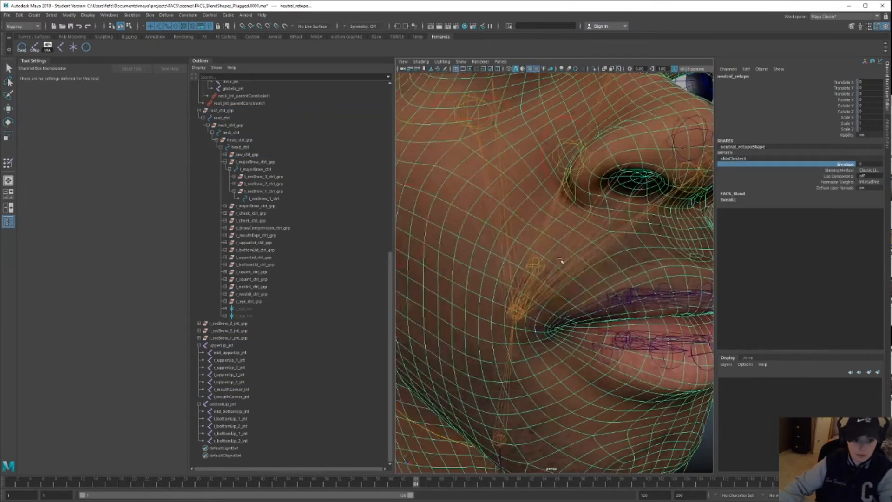
{"action": "scroll", "coordinate": [573, 263], "scroll_direction": "down", "scroll_amount": 8}
- Check r_mouthCorner_jnt against the head mesh, and select upperLip_jnt together with bottomLip_jnt
{"action": "left_click", "coordinate": [231, 389]}
{"action": "key", "text": "w"}
{"action": "key", "text": "q"}
{"action": "left_click", "coordinate": [478, 289]}
{"action": "scroll", "coordinate": [478, 289], "scroll_direction": "down", "scroll_amount": 5}
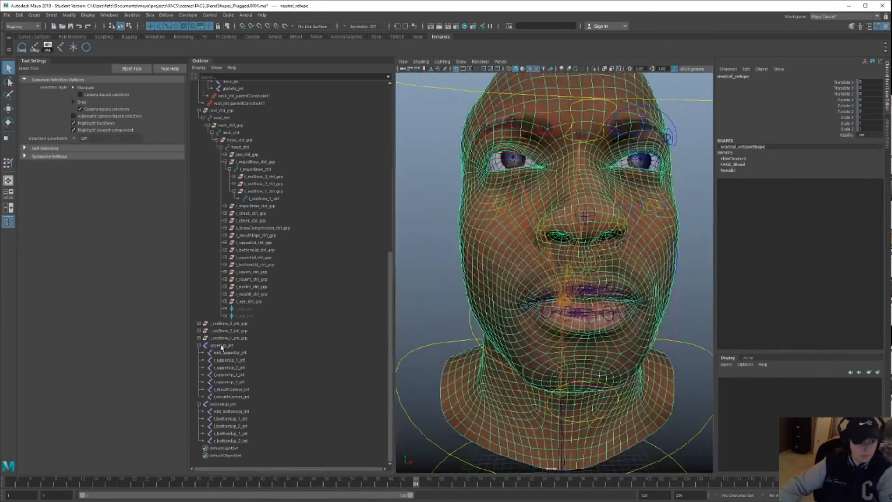
{"action": "left_click", "coordinate": [221, 345]}
{"action": "left_click", "coordinate": [222, 404], "text": "ctrl"}
- Expand jaw_ctrl_grp and rotate the jaw control about X by about 25 degrees
{"action": "left_click", "coordinate": [617, 407]}
{"action": "key", "text": "e"}
{"action": "left_click_drag", "start_coordinate": [478, 251], "coordinate": [577, 249], "text": "alt"}
{"action": "key", "text": "q"}
{"action": "left_click", "coordinate": [225, 154]}
{"action": "key", "text": "e"}
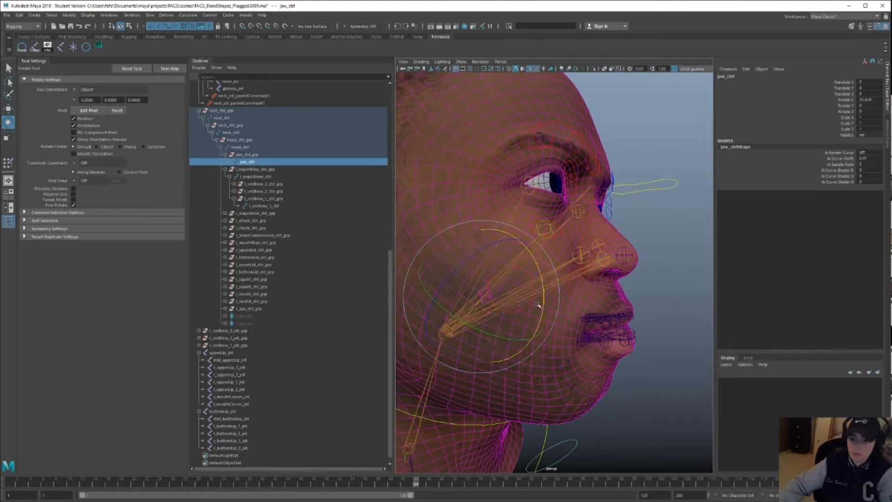
{"action": "left_click", "coordinate": [537, 288]}
{"action": "left_click", "coordinate": [71, 134]}
- Restore skinCluster1's Envelope on the head mesh, and select r_mouthCorner_jnt
{"action": "key", "text": "q"}
{"action": "left_click", "coordinate": [733, 159]}
{"action": "left_click", "coordinate": [845, 164]}
{"action": "left_click", "coordinate": [231, 396]}
{"action": "left_click_drag", "start_coordinate": [511, 288], "coordinate": [576, 279], "text": "alt"}
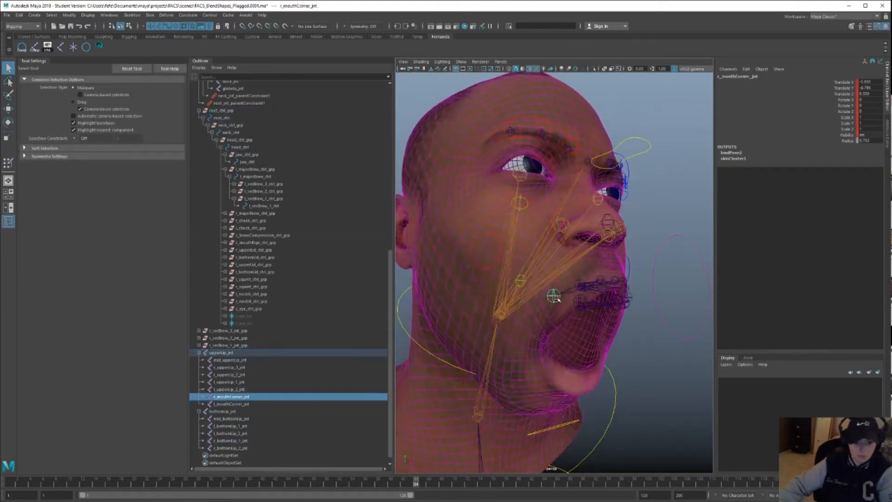
- Reselect the head mesh, switch painting to Replace, and compare the mouth-corner and upper-lip influences around the open mouth
{"action": "left_click", "coordinate": [511, 223]}
{"action": "left_click", "coordinate": [78, 286]}
{"action": "left_click", "coordinate": [77, 279]}
{"action": "left_click", "coordinate": [73, 358]}
{"action": "left_click", "coordinate": [72, 250]}
{"action": "left_click", "coordinate": [74, 271]}
{"action": "left_click", "coordinate": [89, 265]}
{"action": "left_click", "coordinate": [70, 272]}
{"action": "mouse_move", "coordinate": [534, 288]}
{"action": "left_mouse_down", "text": "alt"}
{"action": "mouse_move", "coordinate": [580, 283]}
{"action": "mouse_move", "coordinate": [572, 288]}
{"action": "mouse_move", "coordinate": [576, 279]}
{"action": "left_mouse_up", "text": "alt"}
- Add r_mouthCorner_jnt weight at the right mouth corner with the brush value at maximum, and switch to Smooth
{"action": "left_click", "coordinate": [46, 281]}
{"action": "left_click", "coordinate": [69, 257]}
{"action": "left_click", "coordinate": [34, 264]}
{"action": "left_click", "coordinate": [71, 279]}
{"action": "left_click", "coordinate": [122, 358]}
{"action": "left_click_drag", "start_coordinate": [97, 415], "coordinate": [135, 416]}
{"action": "mouse_move", "coordinate": [531, 302]}
{"action": "left_mouse_down"}
{"action": "mouse_move", "coordinate": [534, 326]}
{"action": "mouse_move", "coordinate": [576, 307]}
{"action": "mouse_move", "coordinate": [581, 288]}
{"action": "left_mouse_up"}
{"action": "left_click", "coordinate": [122, 365]}
- Test r_mouthCorner_jnt, and compare it with the l_mouthCorner_jnt and head_jnt weights before switching to the Replace operation
{"action": "key", "text": "w"}
{"action": "left_click", "coordinate": [231, 396]}
{"action": "left_click", "coordinate": [511, 223]}
{"action": "key", "text": "y"}
{"action": "left_click", "coordinate": [71, 250]}
{"action": "left_click", "coordinate": [72, 140]}
{"action": "left_click", "coordinate": [72, 280]}
{"action": "left_click", "coordinate": [88, 358]}
- Select r_mouthCorner_jnt, scrub the timeline back to an earlier frame, and reselect the head mesh
{"action": "key", "text": "w"}
{"action": "left_click", "coordinate": [231, 396]}
{"action": "left_click_drag", "start_coordinate": [418, 482], "coordinate": [359, 482]}
{"action": "left_click", "coordinate": [534, 261]}
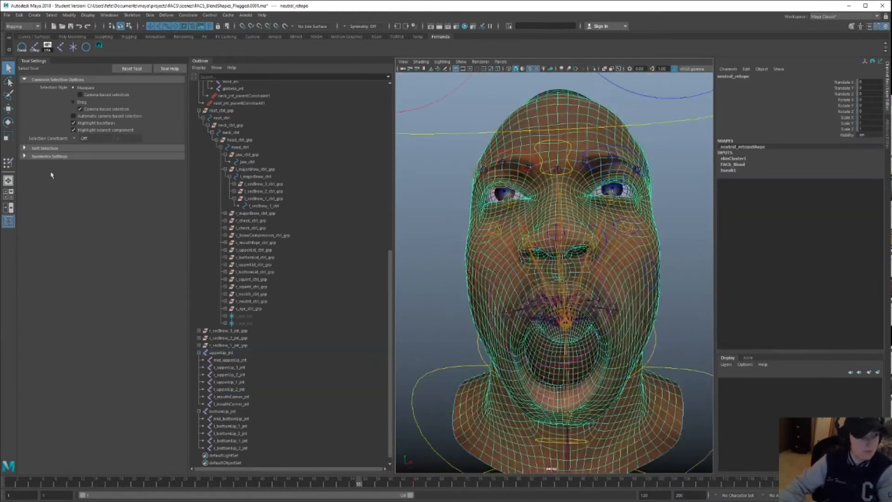
- Select the jaw control and set its Rotate X to 0
{"action": "key", "text": "y"}
{"action": "left_click_drag", "start_coordinate": [518, 348], "coordinate": [572, 339], "text": "alt"}
{"action": "key", "text": "w"}
{"action": "left_click_drag", "start_coordinate": [510, 372], "coordinate": [576, 367], "text": "alt"}
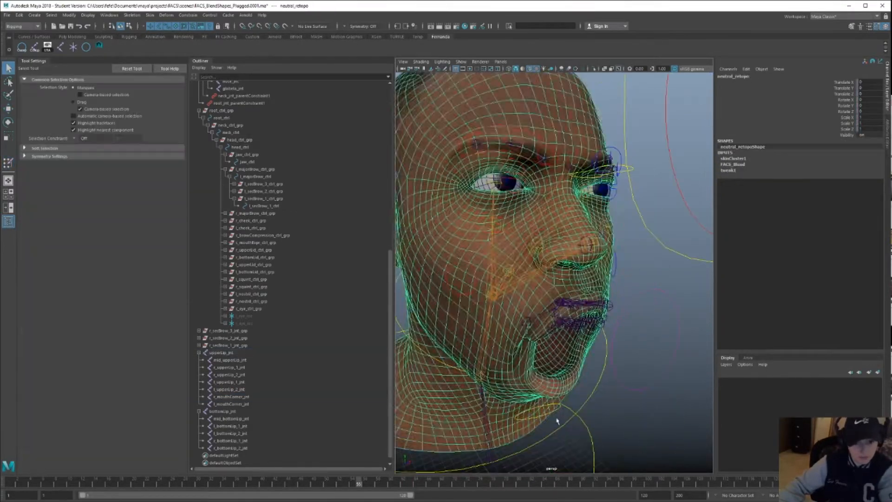
{"action": "left_click", "coordinate": [557, 420]}
{"action": "left_click", "coordinate": [870, 100]}
{"action": "type", "text": "0"}
{"action": "key", "text": "Return"}
- Examine the joints and mesh deformation around the right mouth corner from several angles
{"action": "left_click", "coordinate": [521, 322]}
{"action": "left_click", "coordinate": [511, 260]}
{"action": "key", "text": "y"}
{"action": "key", "text": "w"}
{"action": "left_click_drag", "start_coordinate": [548, 320], "coordinate": [497, 313], "text": "alt"}
{"action": "left_click", "coordinate": [499, 313]}
{"action": "left_click", "coordinate": [535, 364]}
- Select the head mesh vertices beside the right mouth corner and clean up their skin weights
{"action": "left_click", "coordinate": [545, 346]}
{"action": "key", "text": "q"}
{"action": "right_click_drag", "start_coordinate": [545, 346], "coordinate": [511, 345]}
{"action": "left_click_drag", "start_coordinate": [539, 332], "coordinate": [553, 346]}
{"action": "left_click_drag", "start_coordinate": [553, 342], "coordinate": [504, 321], "text": "alt"}
{"action": "left_click", "coordinate": [149, 15]}
{"action": "left_click", "coordinate": [174, 122]}
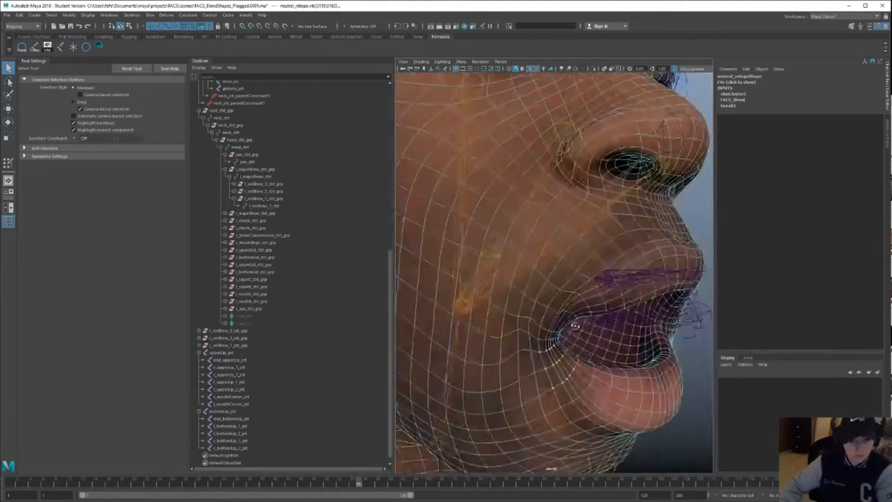
- Return to object selection, select r_mouthCorner_jnt, and move the timeline to a later frame
{"action": "right_click_drag", "start_coordinate": [508, 353], "coordinate": [541, 325]}
{"action": "key", "text": "w"}
{"action": "left_click", "coordinate": [478, 278]}
{"action": "left_click", "coordinate": [441, 483]}
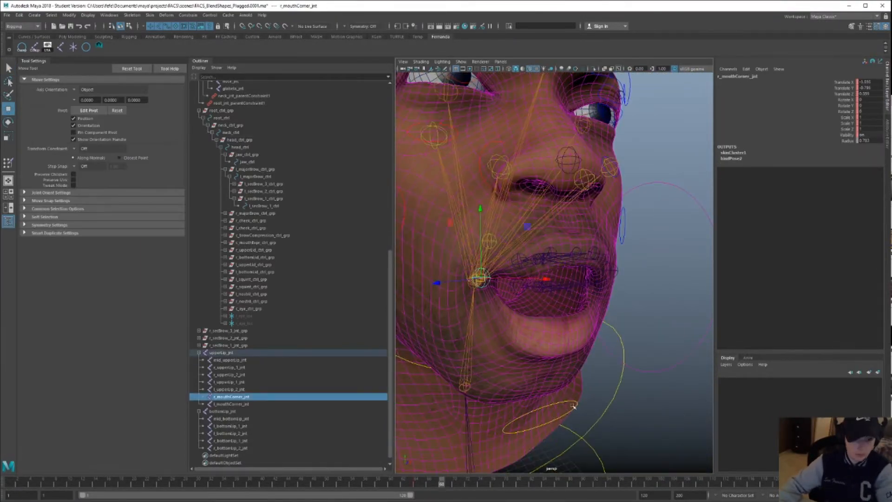
- Reselect the head mesh and paint l_mouthCorner_jnt weight at the left mouth corner
{"action": "left_click", "coordinate": [532, 302]}
{"action": "left_click", "coordinate": [732, 164]}
{"action": "left_click_drag", "start_coordinate": [488, 288], "coordinate": [603, 279], "text": "alt"}
{"action": "key", "text": "y"}
{"action": "left_click", "coordinate": [71, 250]}
{"action": "left_click", "coordinate": [73, 358]}
{"action": "left_click_drag", "start_coordinate": [541, 297], "coordinate": [565, 304]}
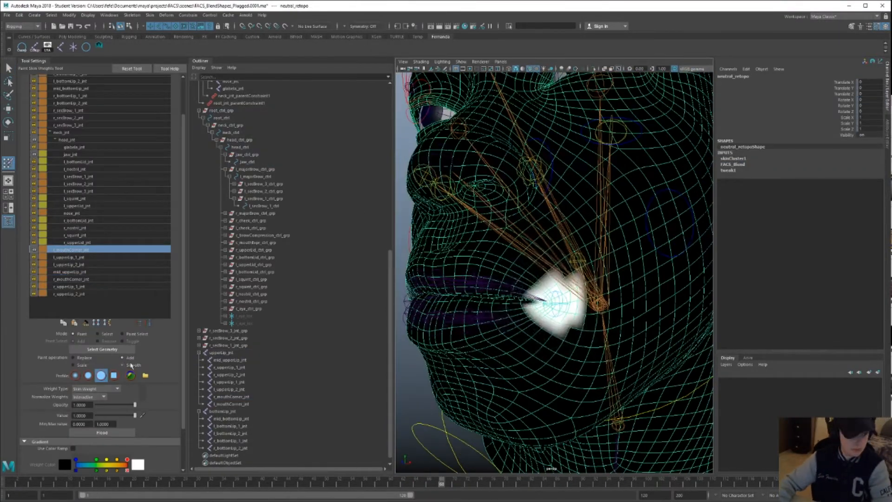
- View the face from the front and select the head mesh vertices on the right side of the nose and mouth
{"action": "key", "text": "e"}
{"action": "left_click", "coordinate": [486, 338]}
{"action": "key", "text": "w"}
{"action": "left_click", "coordinate": [618, 315]}
{"action": "mouse_move", "coordinate": [502, 325]}
{"action": "left_mouse_down", "text": "alt"}
{"action": "mouse_move", "coordinate": [586, 320]}
{"action": "mouse_move", "coordinate": [525, 321]}
{"action": "left_mouse_up", "text": "alt"}
{"action": "left_click", "coordinate": [548, 399]}
{"action": "key", "text": "y"}
{"action": "key", "text": "q"}
{"action": "left_click_drag", "start_coordinate": [474, 195], "coordinate": [569, 366]}
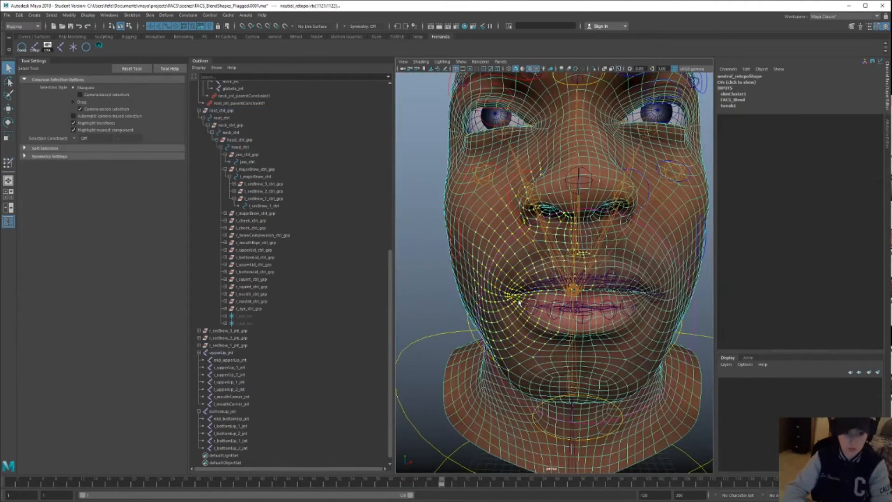
- Compare the r_mouthCorner_jnt, l_mouthCorner_jnt and jaw_jnt weights, toggling the weight lock on r_mouthCorner_jnt
{"action": "key", "text": "y"}
{"action": "left_click", "coordinate": [70, 279]}
{"action": "left_click", "coordinate": [70, 250]}
{"action": "left_click", "coordinate": [34, 278]}
{"action": "left_click", "coordinate": [74, 279]}
{"action": "left_click_drag", "start_coordinate": [502, 297], "coordinate": [585, 279], "text": "alt"}
{"action": "left_click", "coordinate": [72, 154]}
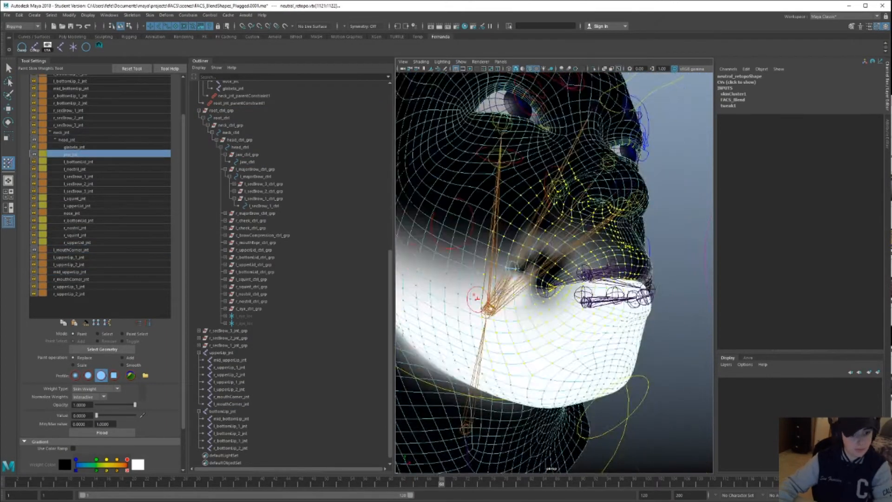
- Select a vertex beside the right mouth corner and add the Hammer Skin Weights command to the shelf
{"action": "key", "text": "w"}
{"action": "left_click", "coordinate": [532, 297]}
{"action": "left_click", "coordinate": [464, 279]}
{"action": "left_click", "coordinate": [11, 167]}
{"action": "key", "text": "w"}
{"action": "left_click", "coordinate": [521, 293]}
{"action": "left_click", "coordinate": [149, 15]}
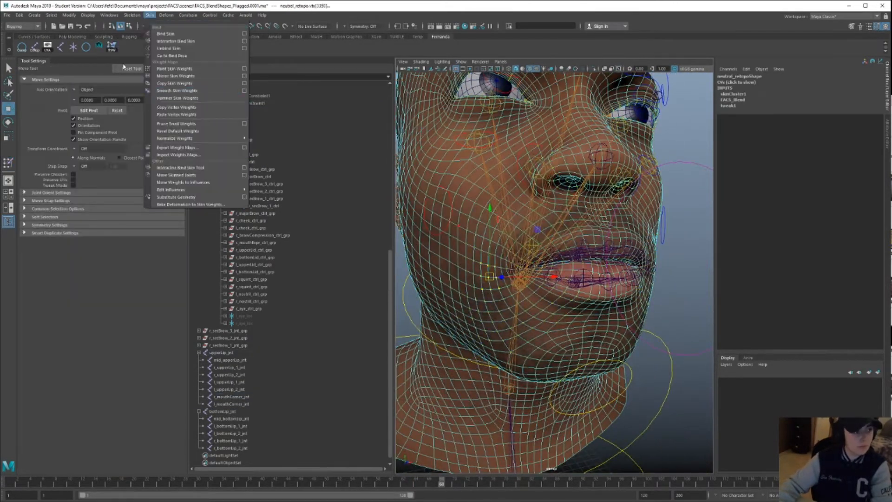
{"action": "left_click", "coordinate": [179, 98], "text": "ctrl+shift"}
- Rotate the jaw control to open the mouth
{"action": "left_click", "coordinate": [9, 164]}
{"action": "key", "text": "w"}
{"action": "left_click", "coordinate": [631, 285]}
{"action": "mouse_move", "coordinate": [604, 297]}
{"action": "left_mouse_down", "text": "alt"}
{"action": "mouse_move", "coordinate": [502, 288]}
{"action": "mouse_move", "coordinate": [603, 288]}
{"action": "left_mouse_up", "text": "alt"}
{"action": "left_click", "coordinate": [548, 396]}
{"action": "key", "text": "e"}
{"action": "key", "text": "w"}
{"action": "left_click", "coordinate": [434, 308]}
{"action": "mouse_move", "coordinate": [548, 260]}
{"action": "left_mouse_down"}
{"action": "mouse_move", "coordinate": [548, 302]}
{"action": "mouse_move", "coordinate": [511, 283]}
{"action": "mouse_move", "coordinate": [534, 302]}
{"action": "left_mouse_up"}
- Reselect the head mesh and check its vertices around the open mouth
{"action": "left_click", "coordinate": [464, 279]}
{"action": "left_click", "coordinate": [9, 163]}
{"action": "key", "text": "q"}
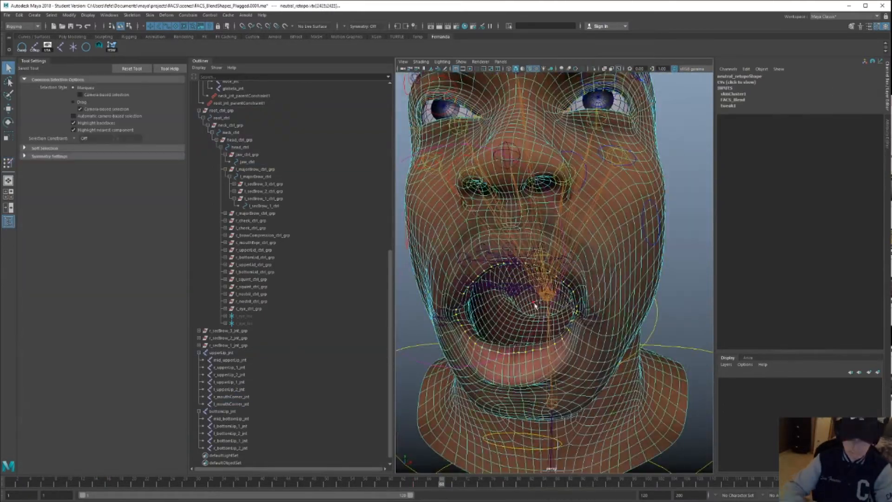
{"action": "left_click", "coordinate": [8, 163]}
{"action": "key", "text": "q"}
- Pick l_mouthCorner_jnt for weight painting, switch to Add, and lower the brush opacity to about 0.24
{"action": "left_click", "coordinate": [8, 164]}
{"action": "left_click", "coordinate": [75, 141]}
{"action": "left_click", "coordinate": [71, 250]}
{"action": "left_click_drag", "start_coordinate": [548, 260], "coordinate": [590, 295], "text": "alt"}
{"action": "left_click", "coordinate": [122, 357]}
{"action": "left_click_drag", "start_coordinate": [135, 404], "coordinate": [104, 404]}
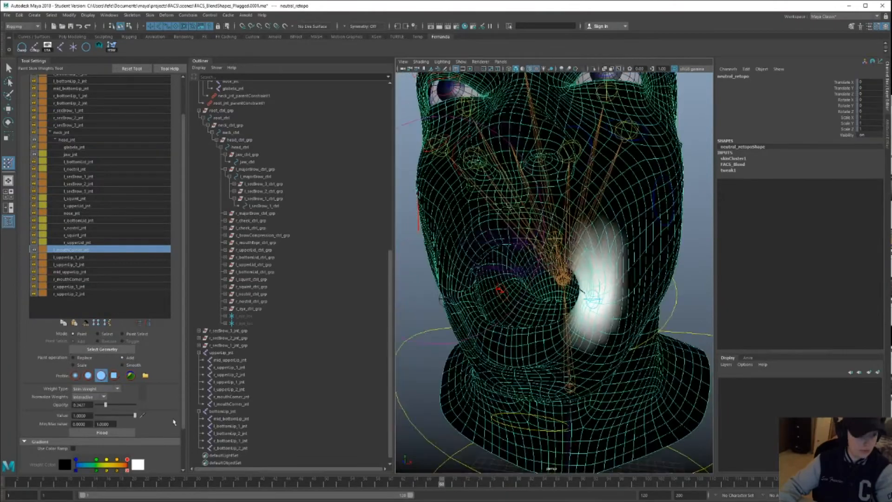
- Switch to a soft brush and refine the l_mouthCorner_jnt and r_mouthCorner_jnt weights, changing the operation to Smooth
{"action": "left_click", "coordinate": [88, 376]}
{"action": "left_click_drag", "start_coordinate": [591, 298], "coordinate": [579, 285], "text": "alt"}
{"action": "left_click", "coordinate": [71, 279]}
{"action": "left_click_drag", "start_coordinate": [464, 288], "coordinate": [501, 286], "text": "alt"}
{"action": "left_click", "coordinate": [122, 365]}
{"action": "left_click", "coordinate": [71, 250]}
{"action": "mouse_move", "coordinate": [557, 288]}
{"action": "left_mouse_down", "text": "alt"}
{"action": "mouse_move", "coordinate": [508, 288]}
{"action": "mouse_move", "coordinate": [633, 268]}
{"action": "mouse_move", "coordinate": [553, 283]}
{"action": "mouse_move", "coordinate": [594, 288]}
{"action": "left_mouse_up", "text": "alt"}
- Toggle the weight locks on the left and right upper-lip joints, and compare both mouth-corner influences
{"action": "left_click", "coordinate": [33, 264]}
{"action": "left_click", "coordinate": [34, 257]}
{"action": "left_click", "coordinate": [33, 286]}
{"action": "left_click", "coordinate": [34, 294]}
{"action": "left_click", "coordinate": [71, 250]}
{"action": "left_click", "coordinate": [71, 279]}
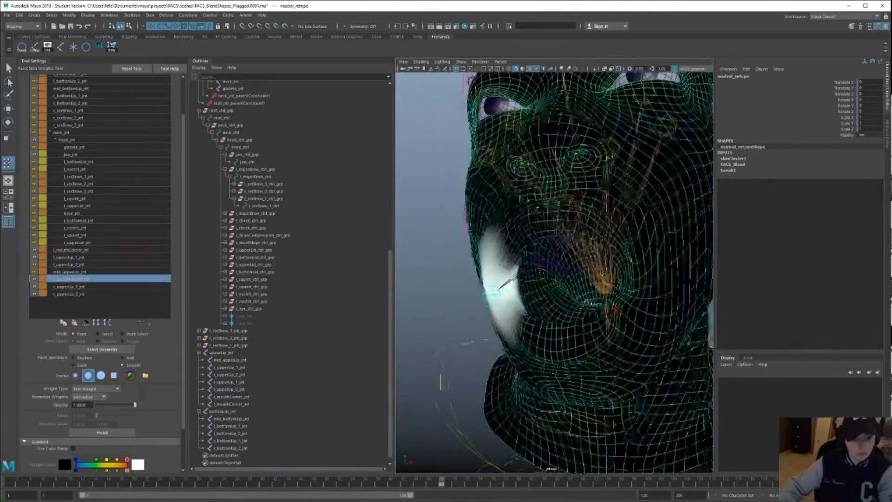
- Compare the head_jnt, r_upperLip_2_jnt and both mouth-corner weights, switching the paint operation to Replace
{"action": "key", "text": "w"}
{"action": "left_click", "coordinate": [8, 163]}
{"action": "left_click", "coordinate": [73, 139]}
{"action": "mouse_move", "coordinate": [538, 278]}
{"action": "left_mouse_down", "text": "alt"}
{"action": "mouse_move", "coordinate": [553, 260]}
{"action": "mouse_move", "coordinate": [538, 263]}
{"action": "mouse_move", "coordinate": [534, 283]}
{"action": "left_mouse_up", "text": "alt"}
{"action": "left_click", "coordinate": [69, 293]}
{"action": "left_click", "coordinate": [71, 279]}
{"action": "left_click", "coordinate": [73, 358]}
{"action": "left_click_drag", "start_coordinate": [469, 260], "coordinate": [513, 252], "text": "alt"}
{"action": "left_click", "coordinate": [71, 250]}
{"action": "left_click_drag", "start_coordinate": [673, 302], "coordinate": [617, 314], "text": "alt"}
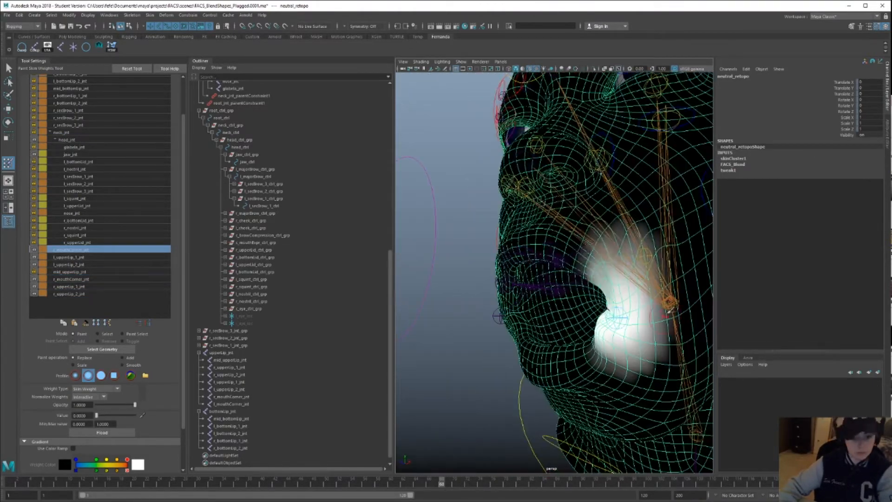
- Switch to vertex selection and select the distorted vertices around the mouth corners
{"action": "key", "text": "w"}
{"action": "left_click_drag", "start_coordinate": [558, 312], "coordinate": [617, 325], "text": "alt"}
{"action": "key", "text": "q"}
{"action": "right_click_drag", "start_coordinate": [507, 293], "coordinate": [471, 292]}
{"action": "left_click_drag", "start_coordinate": [472, 293], "coordinate": [520, 292], "text": "alt"}
{"action": "left_click_drag", "start_coordinate": [452, 269], "coordinate": [476, 327]}
{"action": "left_click_drag", "start_coordinate": [557, 302], "coordinate": [479, 302], "text": "alt"}
{"action": "left_click", "coordinate": [594, 293]}
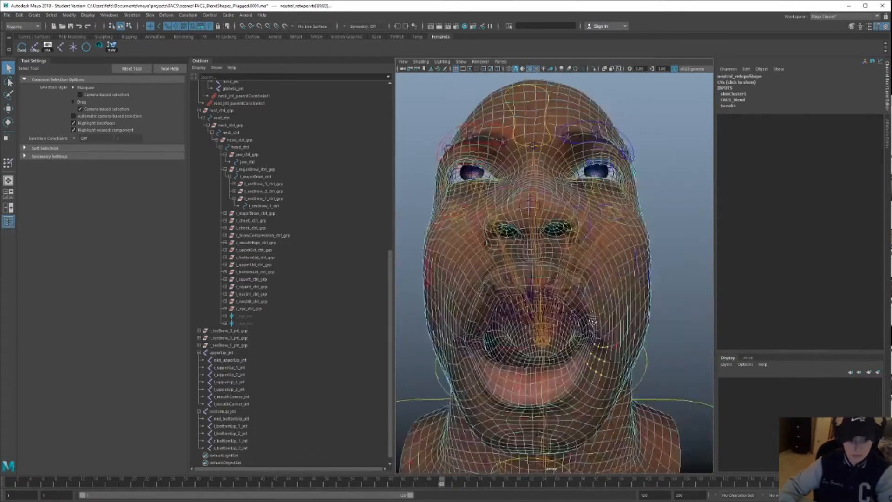
- Return to weight painting on the head mesh and compare the l_upperLip_1_jnt, l_upperLip_2_jnt and head_jnt influences
{"action": "right_click_drag", "start_coordinate": [558, 306], "coordinate": [587, 283]}
{"action": "left_click", "coordinate": [8, 163]}
{"action": "left_click", "coordinate": [70, 257]}
{"action": "left_click", "coordinate": [74, 265]}
{"action": "left_click", "coordinate": [70, 139]}
- Smooth the head_jnt weights around the open mouth, and switch to Replace with a reduced brush opacity
{"action": "left_click", "coordinate": [123, 365]}
{"action": "mouse_move", "coordinate": [534, 279]}
{"action": "left_mouse_down", "text": "alt"}
{"action": "mouse_move", "coordinate": [595, 297]}
{"action": "mouse_move", "coordinate": [552, 293]}
{"action": "mouse_move", "coordinate": [543, 223]}
{"action": "left_mouse_up", "text": "alt"}
{"action": "left_click", "coordinate": [73, 358]}
{"action": "left_click_drag", "start_coordinate": [135, 405], "coordinate": [104, 405]}
{"action": "mouse_move", "coordinate": [534, 260]}
{"action": "left_mouse_down", "text": "alt"}
{"action": "mouse_move", "coordinate": [552, 278]}
{"action": "mouse_move", "coordinate": [487, 288]}
{"action": "mouse_move", "coordinate": [576, 302]}
{"action": "left_mouse_up", "text": "alt"}
{"action": "left_click_drag", "start_coordinate": [103, 404], "coordinate": [121, 405]}
{"action": "left_click_drag", "start_coordinate": [496, 338], "coordinate": [520, 409], "text": "alt"}
- Select the vertices above the right side of the upper lip, and return to object selection
{"action": "key", "text": "q"}
{"action": "right_click_drag", "start_coordinate": [534, 278], "coordinate": [497, 279]}
{"action": "mouse_move", "coordinate": [534, 344]}
{"action": "left_mouse_down", "text": "alt"}
{"action": "mouse_move", "coordinate": [492, 288]}
{"action": "mouse_move", "coordinate": [547, 284]}
{"action": "left_mouse_up", "text": "alt"}
{"action": "left_click", "coordinate": [488, 266], "text": "shift"}
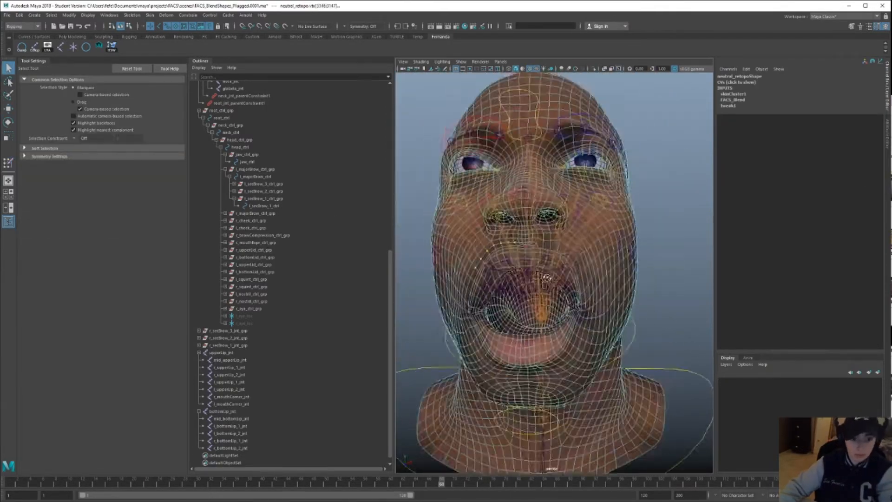
{"action": "right_click_drag", "start_coordinate": [563, 284], "coordinate": [596, 265]}
{"action": "left_click_drag", "start_coordinate": [564, 283], "coordinate": [630, 253], "text": "alt"}
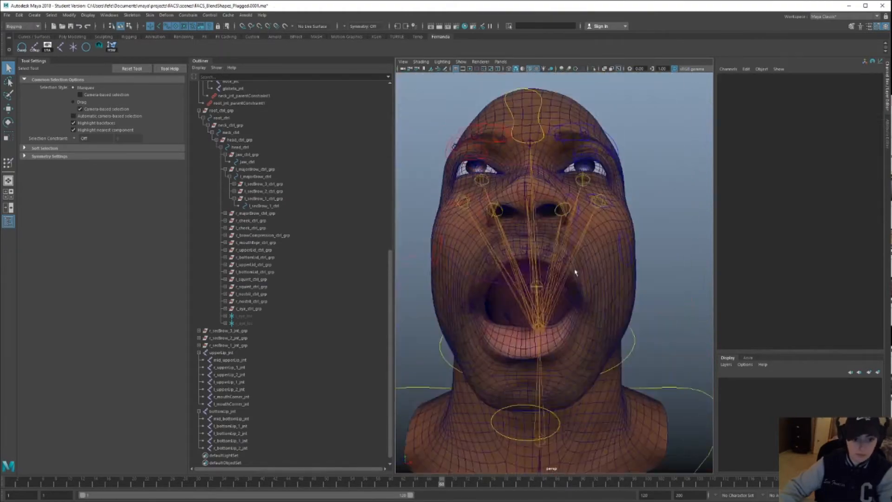
- Rotate the jaw control to test the mouth deformation
{"action": "left_click", "coordinate": [630, 252]}
{"action": "right_click_drag", "start_coordinate": [545, 301], "coordinate": [511, 298]}
{"action": "left_click_drag", "start_coordinate": [576, 297], "coordinate": [543, 283], "text": "alt"}
{"action": "left_click", "coordinate": [493, 395]}
{"action": "key", "text": "e"}
{"action": "mouse_move", "coordinate": [543, 316]}
{"action": "left_mouse_down"}
{"action": "mouse_move", "coordinate": [540, 282]}
{"action": "mouse_move", "coordinate": [562, 283]}
{"action": "left_mouse_up"}
- Pick jaw_jnt for weight painting with the brush value at minimum and the opacity at maximum
{"action": "left_click", "coordinate": [9, 163]}
{"action": "left_click", "coordinate": [71, 154]}
{"action": "mouse_move", "coordinate": [97, 416]}
{"action": "left_mouse_down"}
{"action": "mouse_move", "coordinate": [120, 415]}
{"action": "mouse_move", "coordinate": [97, 415]}
{"action": "left_mouse_up"}
{"action": "left_click_drag", "start_coordinate": [121, 404], "coordinate": [135, 404]}
{"action": "mouse_move", "coordinate": [552, 306]}
{"action": "left_mouse_down", "text": "alt"}
{"action": "mouse_move", "coordinate": [553, 251]}
{"action": "mouse_move", "coordinate": [551, 261]}
{"action": "mouse_move", "coordinate": [520, 242]}
{"action": "mouse_move", "coordinate": [548, 297]}
{"action": "left_mouse_up", "text": "alt"}
- Move the timeline to a later frame, and close the mouth using the jaw control's rotation channels
{"action": "key", "text": "w"}
{"action": "left_click", "coordinate": [587, 409]}
{"action": "key", "text": "q"}
{"action": "left_click", "coordinate": [506, 483]}
{"action": "left_click_drag", "start_coordinate": [604, 260], "coordinate": [662, 252], "text": "alt"}
{"action": "left_click_drag", "start_coordinate": [869, 100], "coordinate": [868, 111]}
{"action": "left_click", "coordinate": [618, 284]}
{"action": "key", "text": "w"}
{"action": "left_click_drag", "start_coordinate": [618, 279], "coordinate": [548, 288], "text": "alt"}
{"action": "left_click", "coordinate": [554, 309]}
{"action": "left_click", "coordinate": [508, 309]}
{"action": "left_click", "coordinate": [669, 279]}
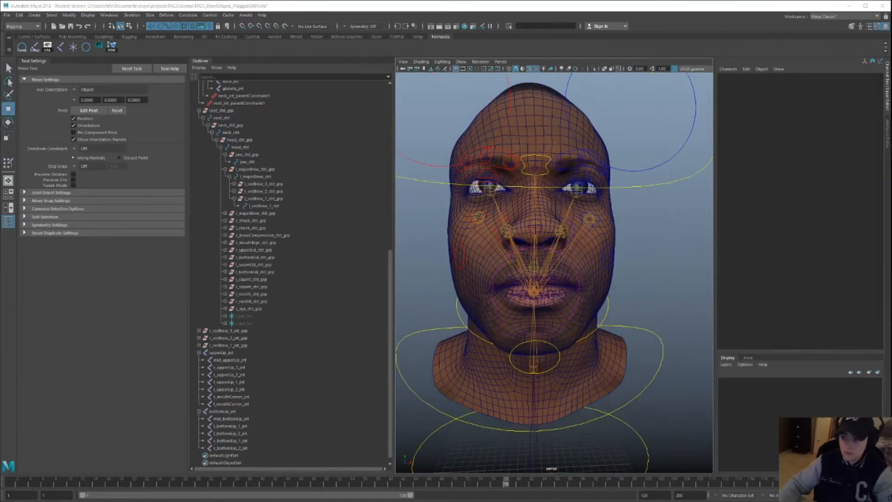
- Examine the closed lips and lip joints up close from the front and the side
{"action": "middle_click_drag", "start_coordinate": [569, 346], "coordinate": [554, 333], "text": "alt"}
{"action": "scroll", "coordinate": [565, 313], "scroll_direction": "up", "scroll_amount": 6}
{"action": "key", "text": "q"}
{"action": "left_click", "coordinate": [511, 304]}
{"action": "left_click_drag", "start_coordinate": [511, 305], "coordinate": [501, 246], "text": "alt"}
{"action": "scroll", "coordinate": [615, 260], "scroll_direction": "down", "scroll_amount": 3}
{"action": "key", "text": "r"}
{"action": "left_click", "coordinate": [669, 260]}
{"action": "scroll", "coordinate": [501, 246], "scroll_direction": "up", "scroll_amount": 4}
- Create a polygon plane with width and height 1 and one division in each direction
{"action": "left_click", "coordinate": [36, 15]}
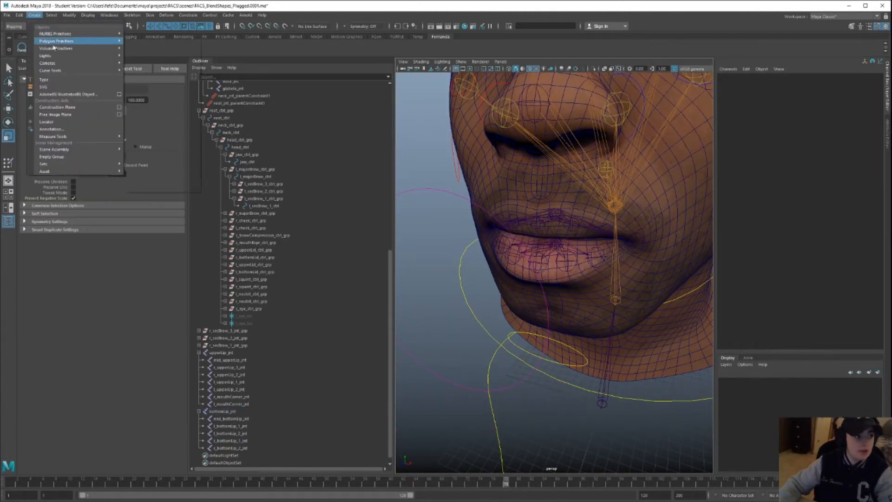
{"action": "mouse_move", "coordinate": [59, 42]}
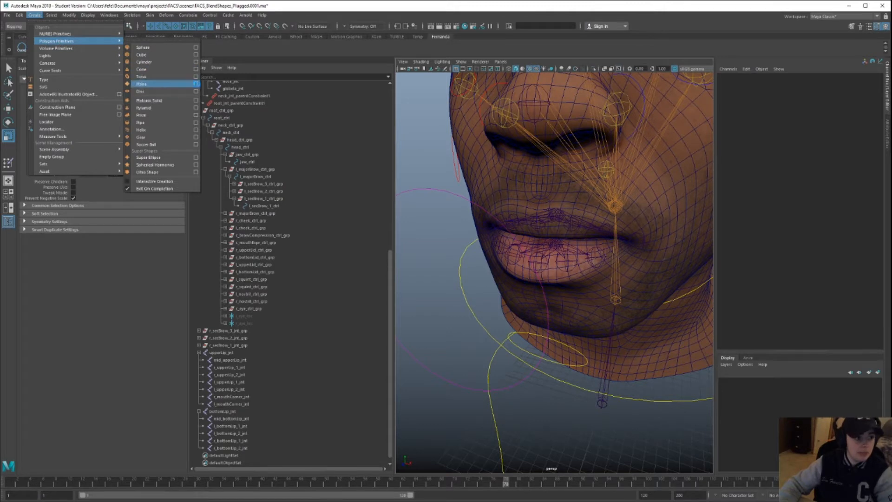
{"action": "left_click", "coordinate": [196, 84]}
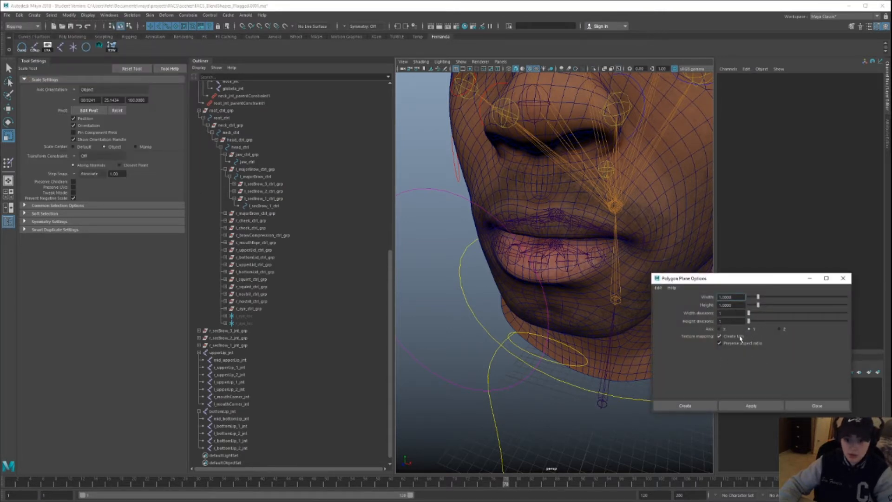
{"action": "left_click", "coordinate": [738, 408]}
{"action": "left_click_drag", "start_coordinate": [631, 397], "coordinate": [594, 394], "text": "alt"}
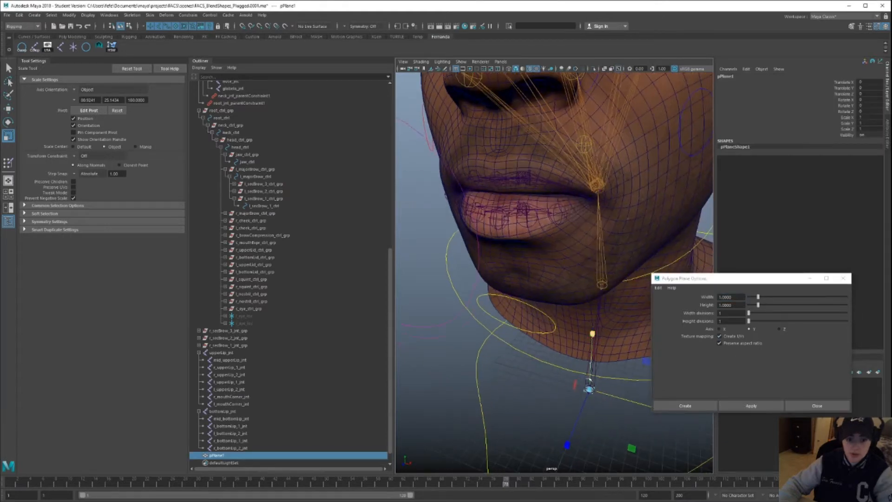
- Move the new plane from the origin up to the lower-lip joints in front of the mouth
{"action": "key", "text": "w"}
{"action": "left_click", "coordinate": [595, 395]}
{"action": "key", "text": "q"}
{"action": "left_click", "coordinate": [590, 390]}
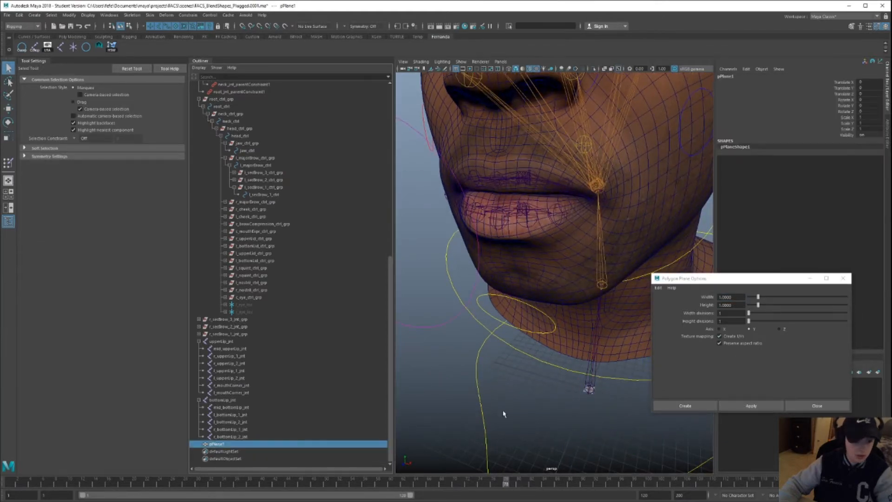
{"action": "key", "text": "w"}
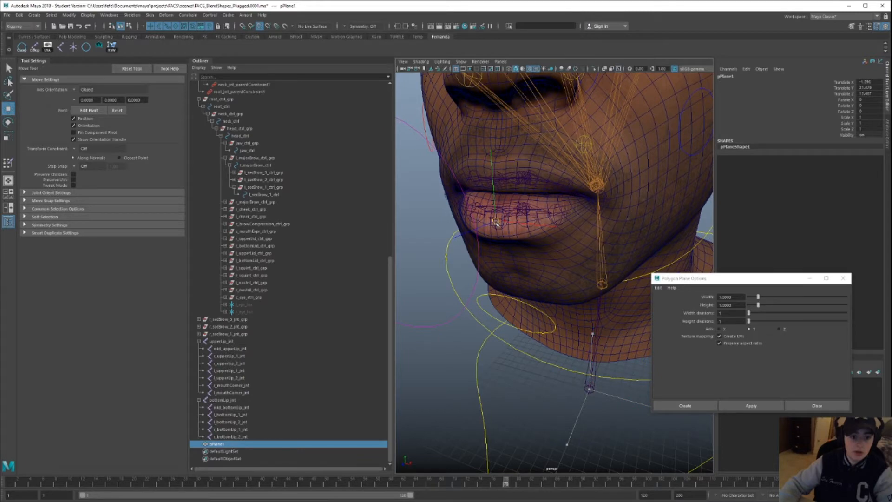
{"action": "left_click_drag", "start_coordinate": [495, 228], "coordinate": [439, 219], "text": "alt"}
- Rotate the plane about 84 degrees in X and scale it into a wide, shallow strip covering the lower lip
{"action": "key", "text": "e"}
{"action": "left_click_drag", "start_coordinate": [469, 247], "coordinate": [417, 348]}
{"action": "left_click_drag", "start_coordinate": [421, 346], "coordinate": [790, 271], "text": "alt"}
{"action": "key", "text": "r"}
{"action": "left_click", "coordinate": [141, 72]}
{"action": "left_click_drag", "start_coordinate": [552, 241], "coordinate": [487, 255], "text": "alt"}
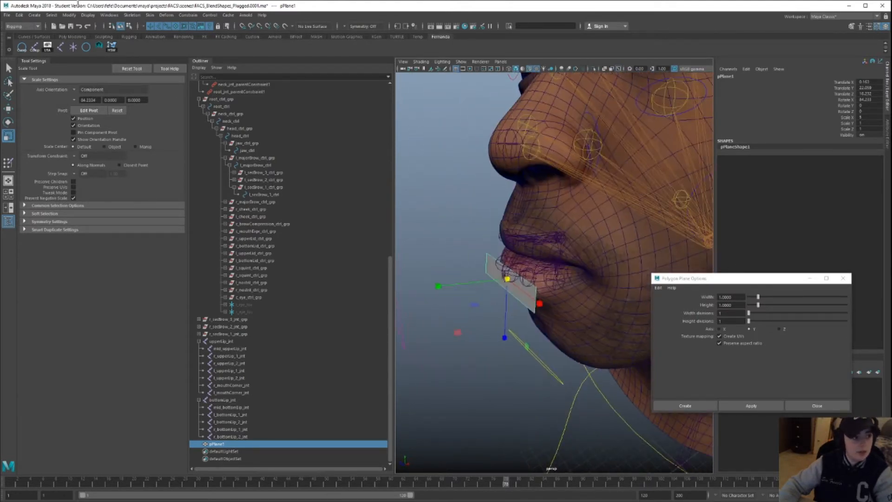
- Insert vertical edge loops along the lower-lip strip in the front view, following the positions of the lip joints
{"action": "left_click", "coordinate": [256, 36]}
{"action": "left_click_drag", "start_coordinate": [514, 200], "coordinate": [547, 200], "text": "alt"}
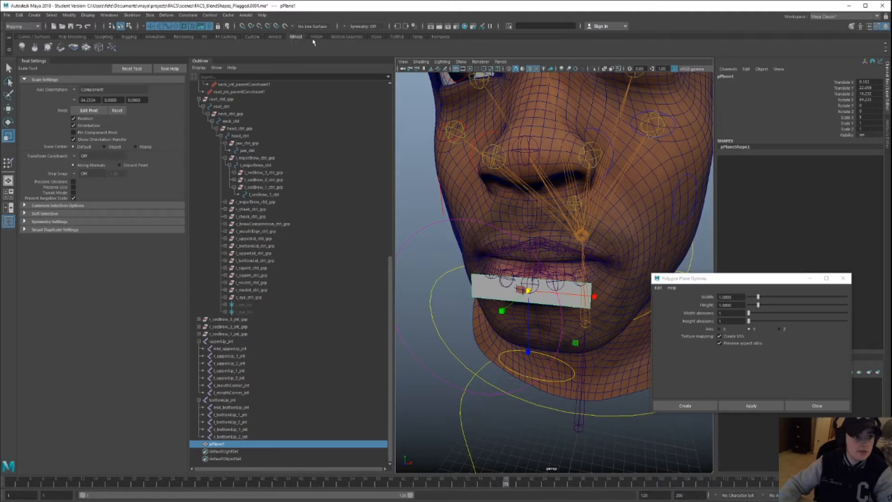
{"action": "key", "text": "F2"}
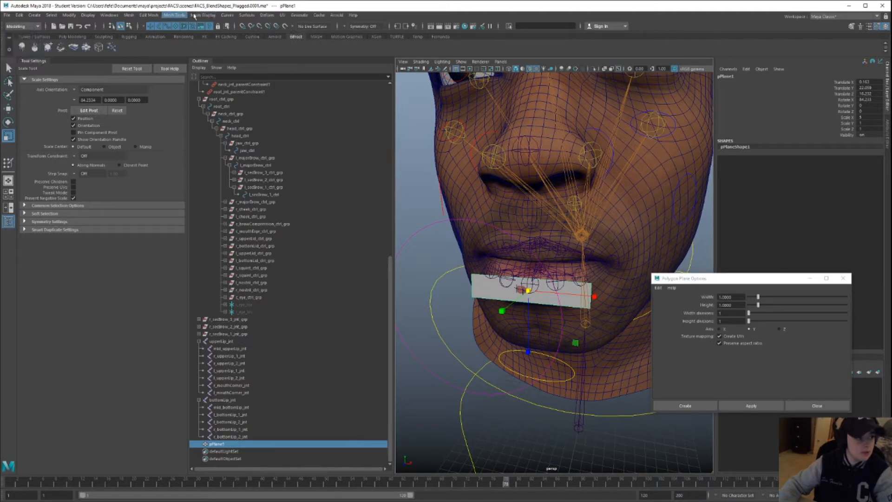
{"action": "left_click", "coordinate": [196, 17]}
{"action": "mouse_move", "coordinate": [174, 15]}
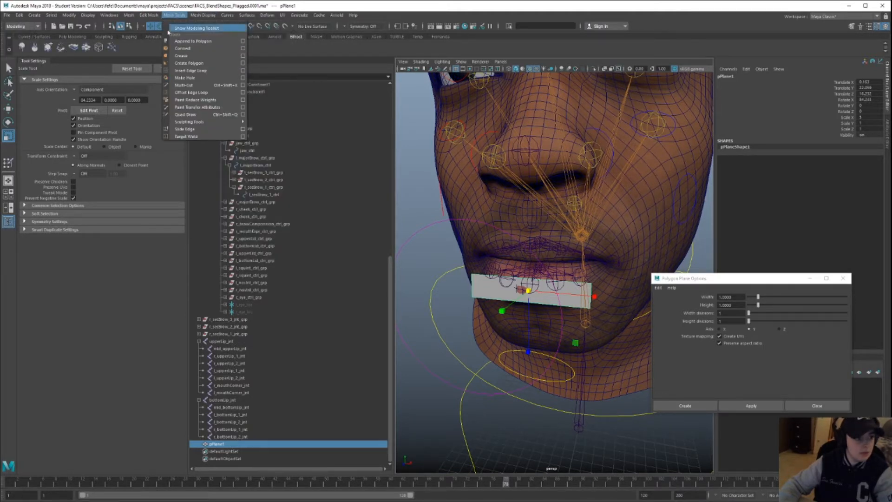
{"action": "left_click", "coordinate": [182, 73]}
{"action": "left_click_drag", "start_coordinate": [525, 269], "coordinate": [553, 266], "text": "alt"}
{"action": "left_click", "coordinate": [538, 289]}
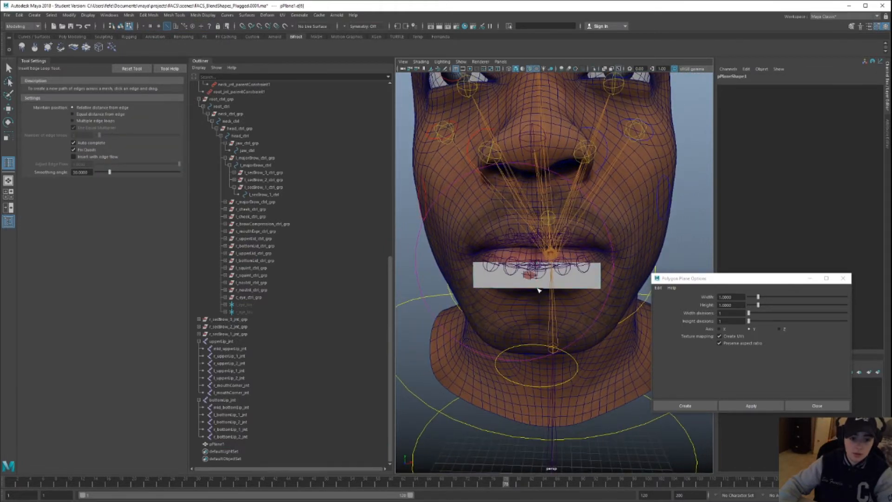
{"action": "key", "text": "space"}
{"action": "left_click_drag", "start_coordinate": [553, 284], "coordinate": [555, 288]}
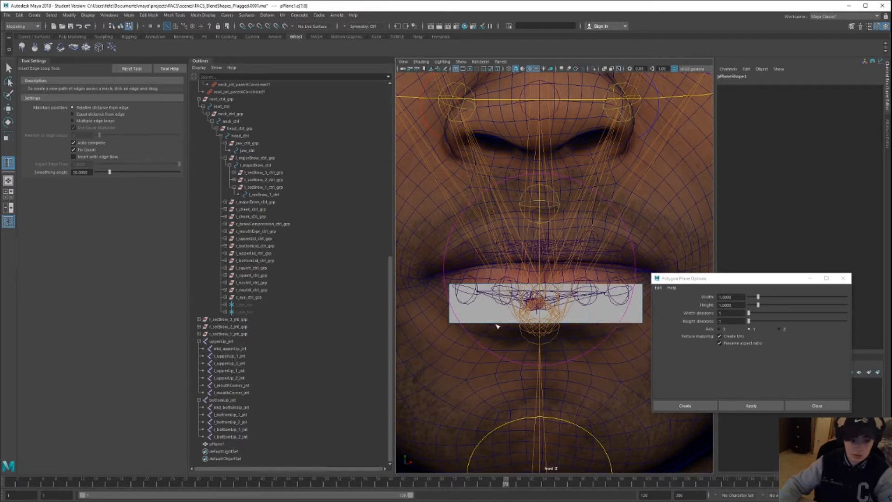
- Move the strip's outer edges back toward the mouth corners so the plane curves around the lower lip
{"action": "key", "text": "w"}
{"action": "key", "text": "space"}
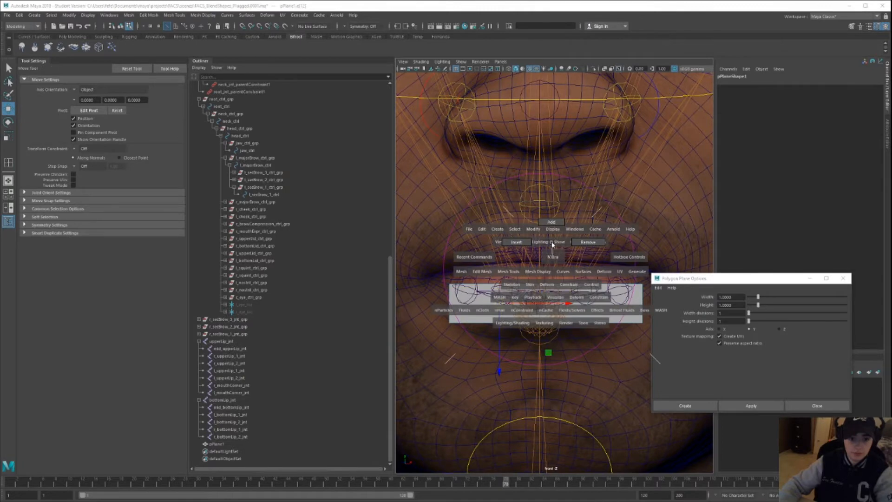
{"action": "left_click_drag", "start_coordinate": [554, 256], "coordinate": [554, 237]}
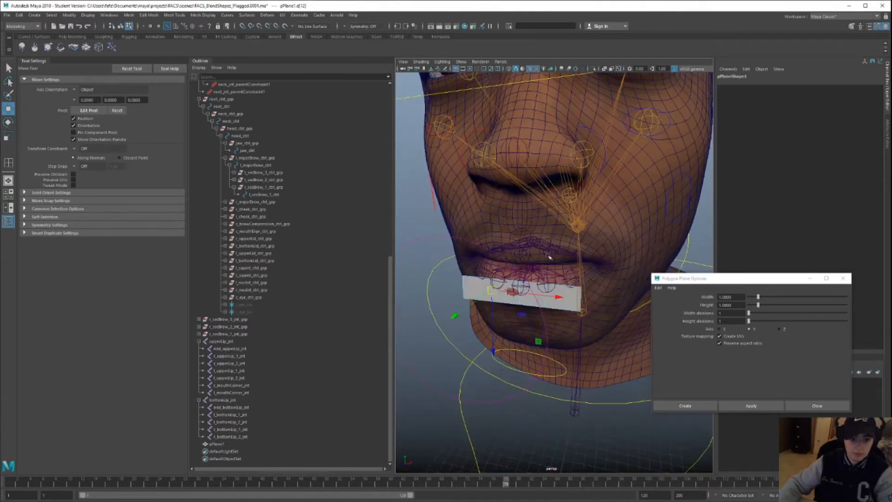
{"action": "key", "text": "q"}
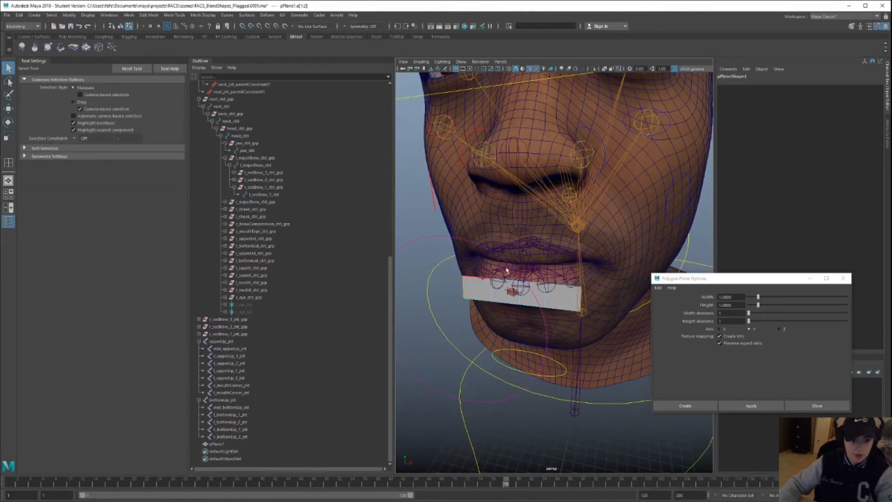
{"action": "left_click_drag", "start_coordinate": [510, 270], "coordinate": [471, 279], "text": "alt"}
{"action": "key", "text": "w"}
{"action": "left_click_drag", "start_coordinate": [451, 308], "coordinate": [479, 301]}
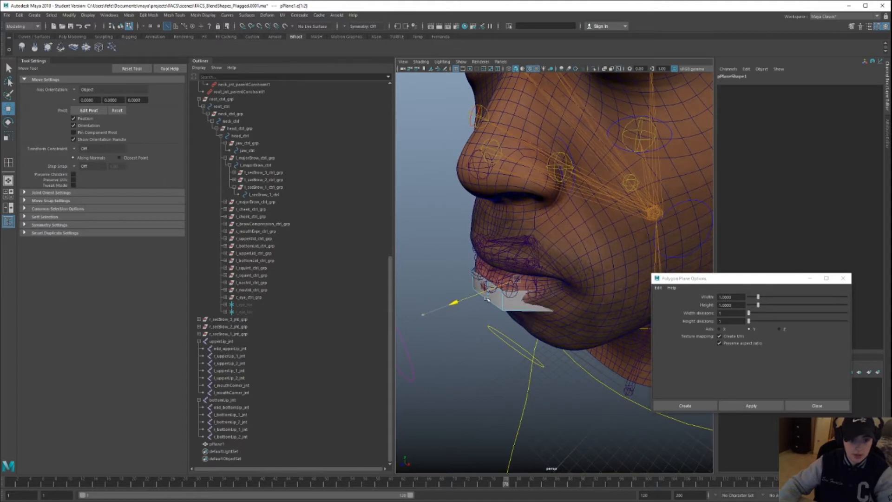
{"action": "left_click_drag", "start_coordinate": [519, 295], "coordinate": [495, 275], "text": "alt"}
{"action": "key", "text": "r"}
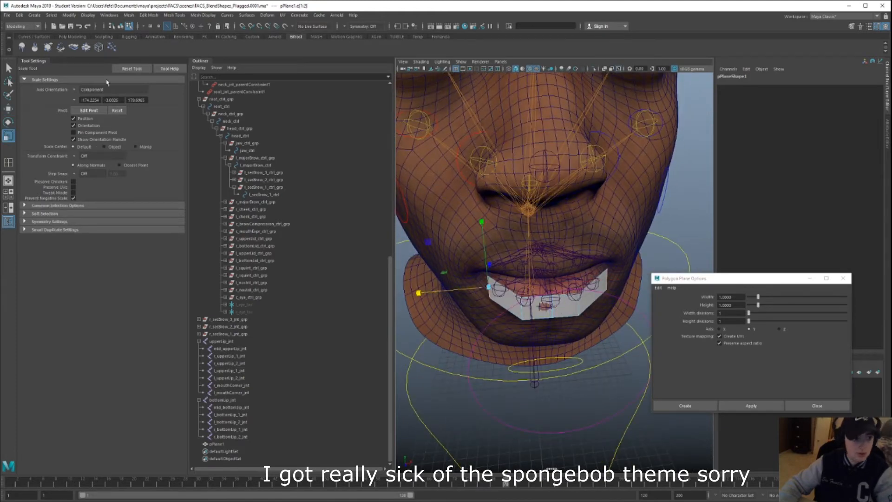
- Try to reposition the selected vertices of the plane in front of the lower lip
{"action": "key", "text": "w"}
{"action": "key", "text": "q"}
{"action": "left_click", "coordinate": [580, 306], "text": "shift"}
{"action": "key", "text": "w"}
{"action": "left_click_drag", "start_coordinate": [576, 309], "coordinate": [625, 325], "text": "alt"}
{"action": "left_click_drag", "start_coordinate": [627, 332], "coordinate": [608, 327]}
{"action": "left_click_drag", "start_coordinate": [608, 325], "coordinate": [528, 290], "text": "alt"}
- Undo the recent vertex edits on the lip plane and return it to object mode
{"action": "key", "text": "ctrl+z"}
{"action": "key", "text": "ctrl+z"}
{"action": "key", "text": "ctrl+z"}
{"action": "key", "text": "ctrl+z"}
{"action": "key", "text": "q"}
{"action": "right_click_drag", "start_coordinate": [534, 280], "coordinate": [569, 266]}
- Delete the lip plane's construction history and freeze its transformations
{"action": "left_click", "coordinate": [18, 16]}
{"action": "mouse_move", "coordinate": [93, 101]}
{"action": "left_click", "coordinate": [156, 109]}
{"action": "left_click", "coordinate": [231, 438]}
{"action": "left_click", "coordinate": [231, 444]}
{"action": "middle_click_drag", "start_coordinate": [465, 279], "coordinate": [445, 298], "text": "alt"}
{"action": "left_click", "coordinate": [70, 15]}
{"action": "left_click", "coordinate": [147, 49]}
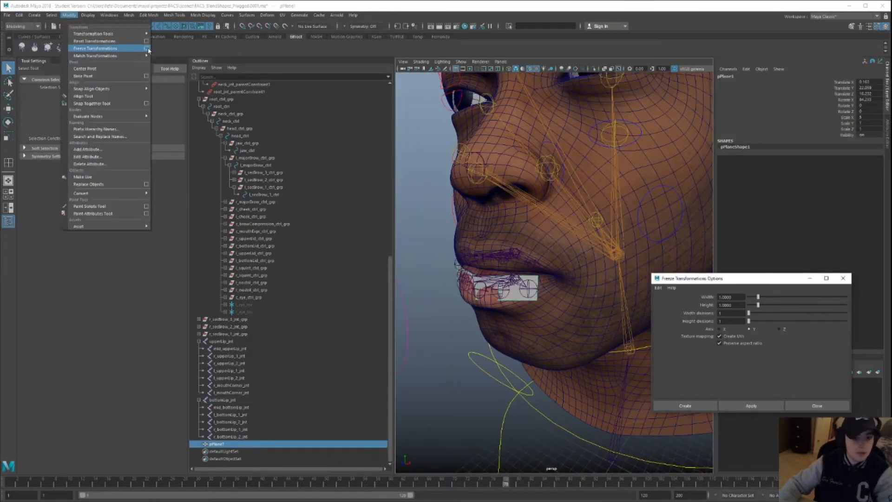
{"action": "left_click", "coordinate": [751, 406]}
{"action": "left_click", "coordinate": [842, 278]}
- Select all five lower-lip joints from one mouth side to the other, together with the lip plane
{"action": "left_click_drag", "start_coordinate": [555, 327], "coordinate": [643, 341], "text": "alt"}
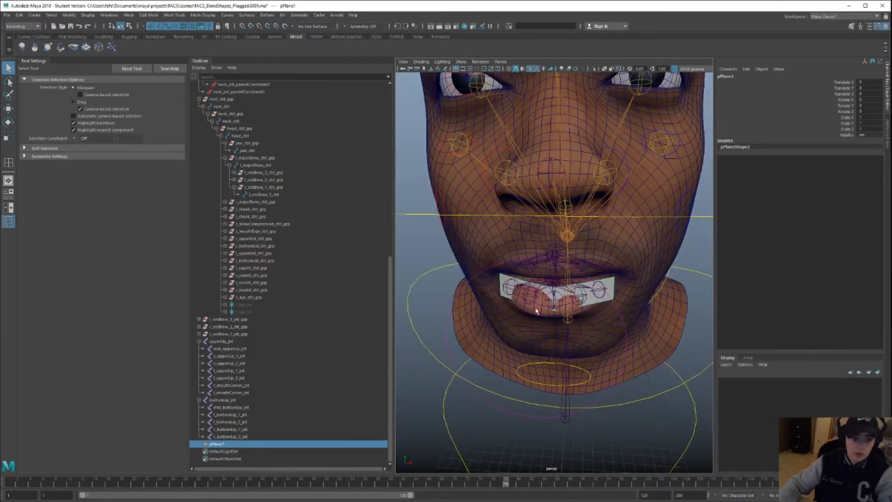
{"action": "left_click", "coordinate": [509, 288]}
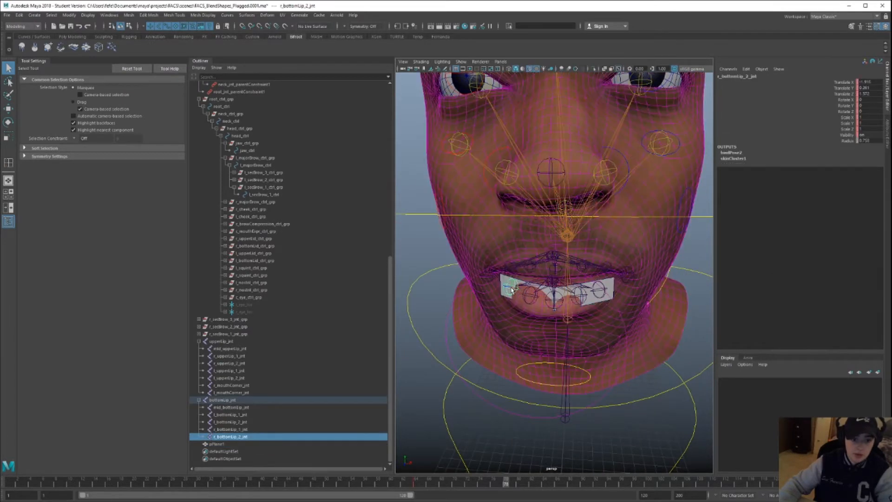
{"action": "left_click", "coordinate": [530, 295], "text": "shift"}
{"action": "left_click", "coordinate": [554, 300], "text": "shift"}
{"action": "left_click", "coordinate": [578, 295], "text": "shift"}
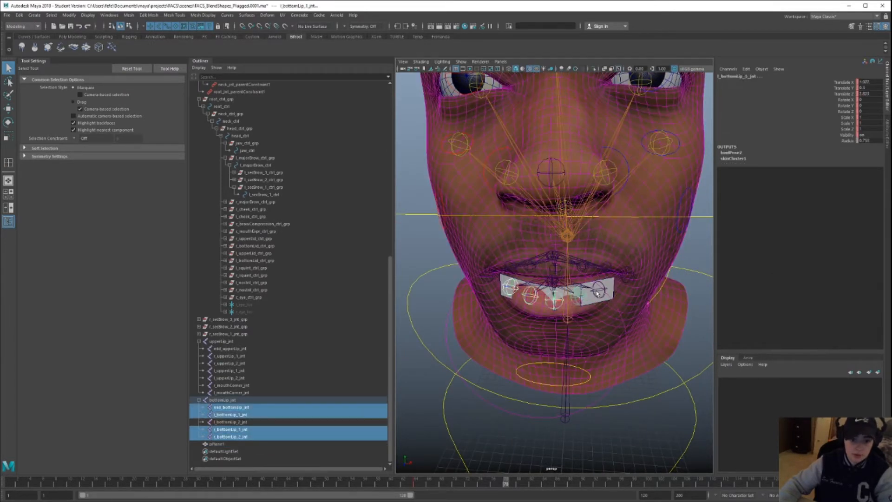
{"action": "left_click", "coordinate": [596, 292], "text": "shift"}
{"action": "left_click", "coordinate": [592, 301], "text": "shift"}
- Switch to the Rigging tools and bind the plane's skin to the selected lower-lip joints
{"action": "left_click", "coordinate": [22, 26]}
{"action": "left_click", "coordinate": [20, 39]}
{"action": "left_click", "coordinate": [150, 15]}
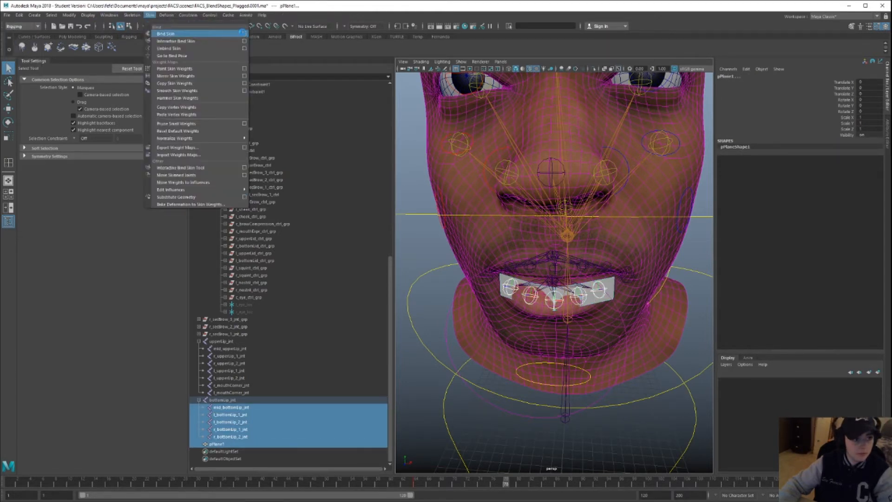
{"action": "left_click", "coordinate": [242, 32]}
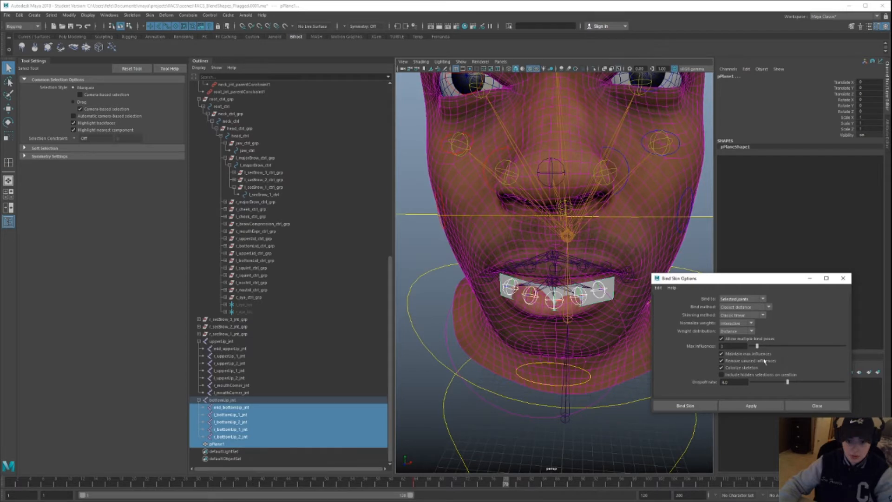
{"action": "left_click", "coordinate": [751, 406]}
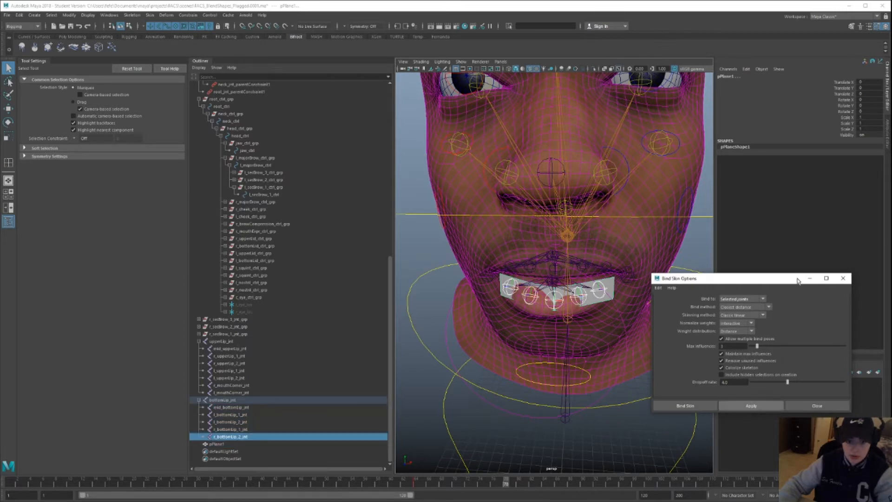
{"action": "left_click", "coordinate": [842, 280]}
- Select only the lip plane and start the Paint Skin Weights tool on it
{"action": "left_click_drag", "start_coordinate": [571, 361], "coordinate": [605, 334], "text": "alt"}
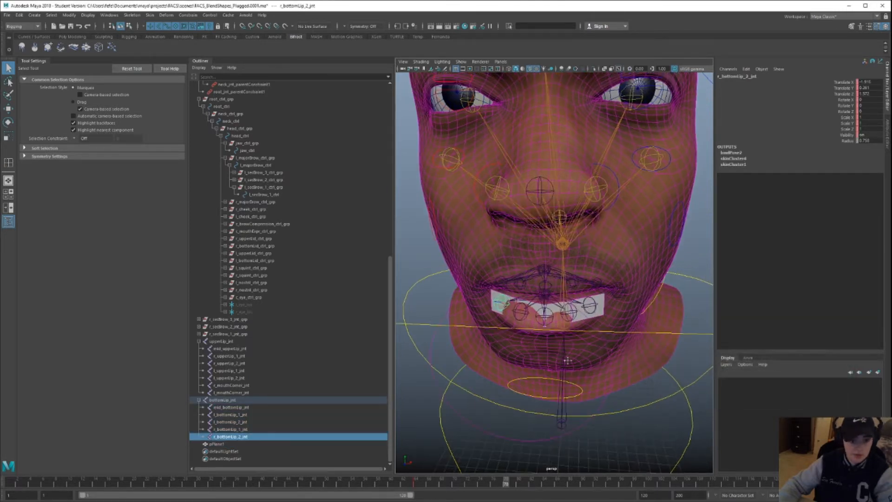
{"action": "left_click", "coordinate": [598, 315]}
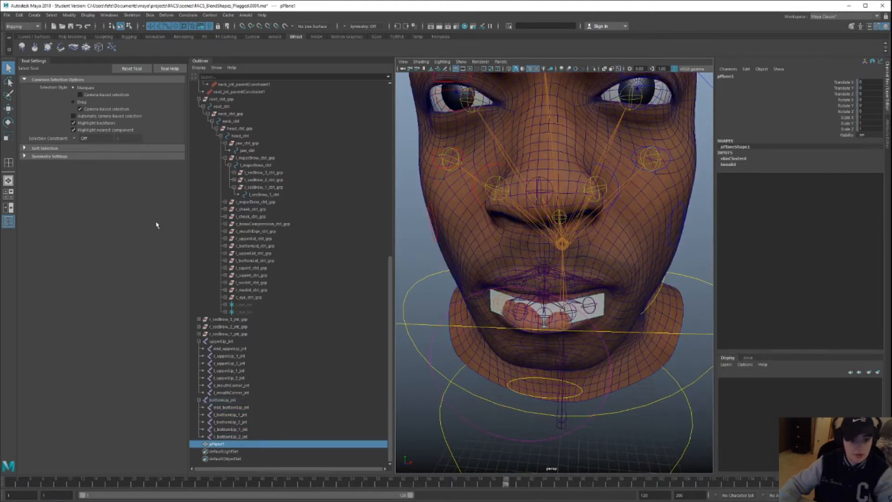
{"action": "left_click", "coordinate": [149, 15]}
{"action": "left_click", "coordinate": [170, 70]}
{"action": "left_click_drag", "start_coordinate": [606, 332], "coordinate": [601, 320], "text": "alt"}
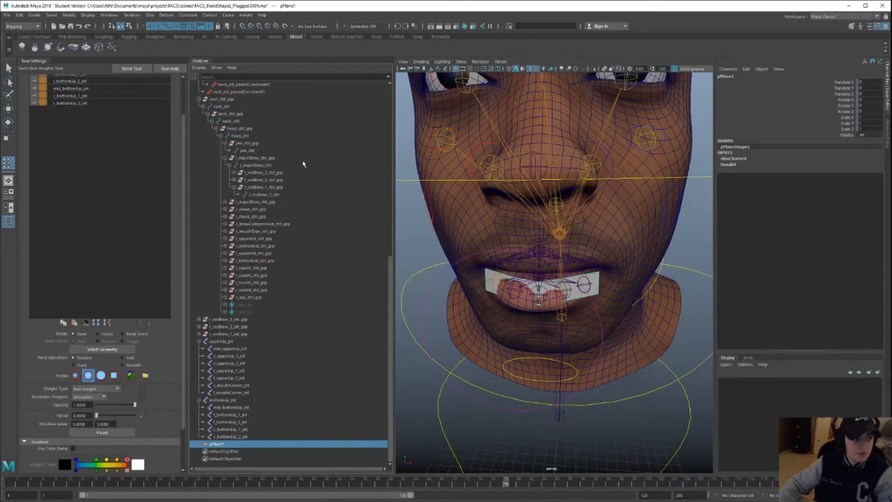
{"action": "key", "text": "q"}
{"action": "left_click", "coordinate": [8, 163]}
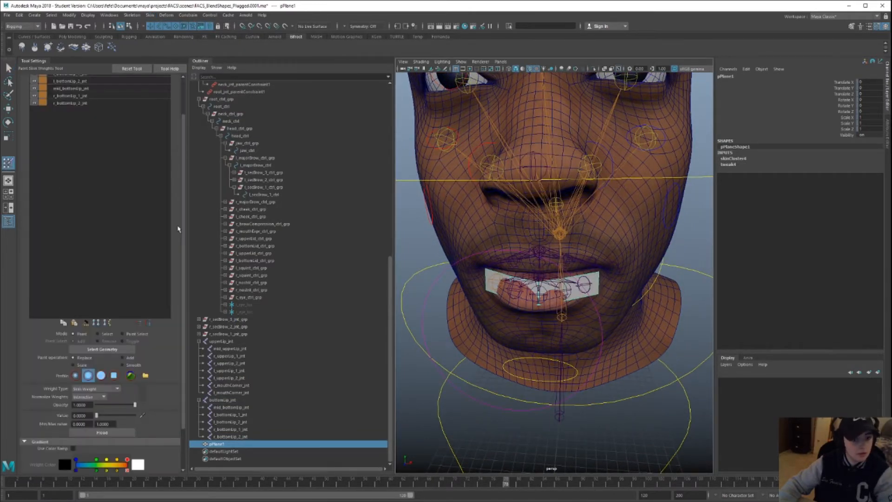
- Examine the r_bottomLip_1_jnt weights on the lip plane up close
{"action": "left_click", "coordinate": [103, 96]}
{"action": "left_click_drag", "start_coordinate": [182, 118], "coordinate": [182, 80]}
{"action": "left_click_drag", "start_coordinate": [510, 289], "coordinate": [509, 255], "text": "alt"}
{"action": "right_click_drag", "start_coordinate": [509, 254], "coordinate": [555, 335], "text": "alt"}
{"action": "middle_click_drag", "start_coordinate": [556, 334], "coordinate": [593, 335], "text": "alt"}
{"action": "right_click_drag", "start_coordinate": [593, 335], "coordinate": [516, 321], "text": "alt"}
{"action": "left_click_drag", "start_coordinate": [517, 320], "coordinate": [531, 327], "text": "alt"}
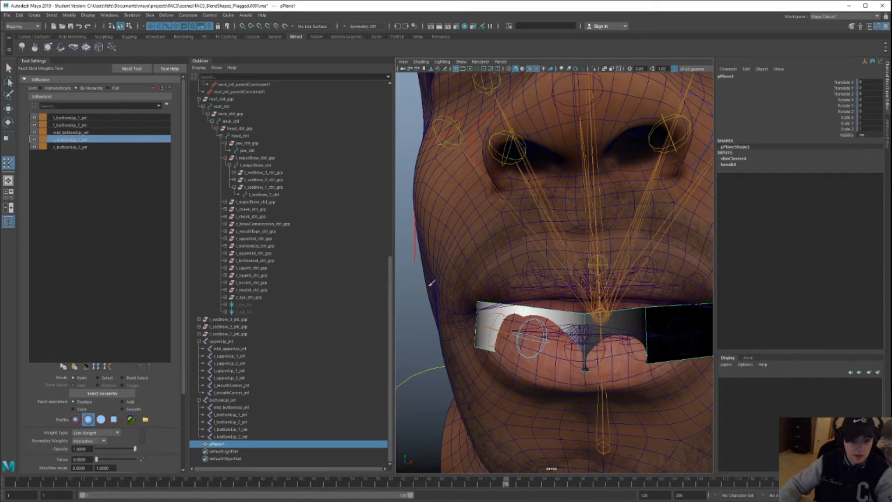
- Paint the plane's outer end for l_bottomLip_2_jnt with a solid brush at value 1.0
{"action": "left_click", "coordinate": [70, 119]}
{"action": "left_click", "coordinate": [74, 125]}
{"action": "left_click_drag", "start_coordinate": [575, 334], "coordinate": [419, 325], "text": "alt"}
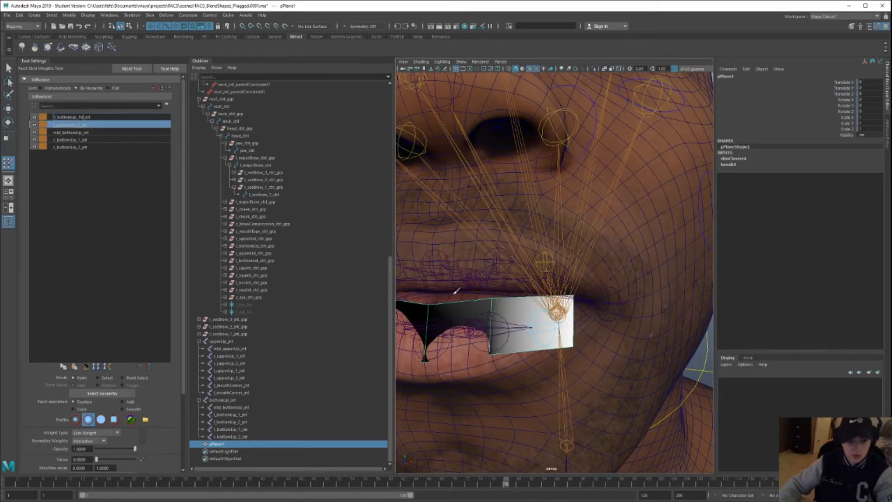
{"action": "left_click", "coordinate": [100, 419]}
{"action": "left_click", "coordinate": [569, 326]}
{"action": "left_click_drag", "start_coordinate": [97, 459], "coordinate": [135, 459]}
{"action": "left_click", "coordinate": [569, 324]}
- Paint the lip plane for the mid_bottomLip_jnt influence at value 1.0
{"action": "left_click", "coordinate": [90, 133]}
{"action": "mouse_move", "coordinate": [464, 316]}
{"action": "left_mouse_down", "text": "alt"}
{"action": "mouse_move", "coordinate": [590, 321]}
{"action": "mouse_move", "coordinate": [474, 330]}
{"action": "left_mouse_up", "text": "alt"}
{"action": "left_click", "coordinate": [598, 326]}
- Examine the plane's weights for the left and right lower-lip joints, and leave weight painting
{"action": "left_click", "coordinate": [83, 140]}
{"action": "left_click_drag", "start_coordinate": [420, 302], "coordinate": [539, 307], "text": "alt"}
{"action": "left_click", "coordinate": [95, 147]}
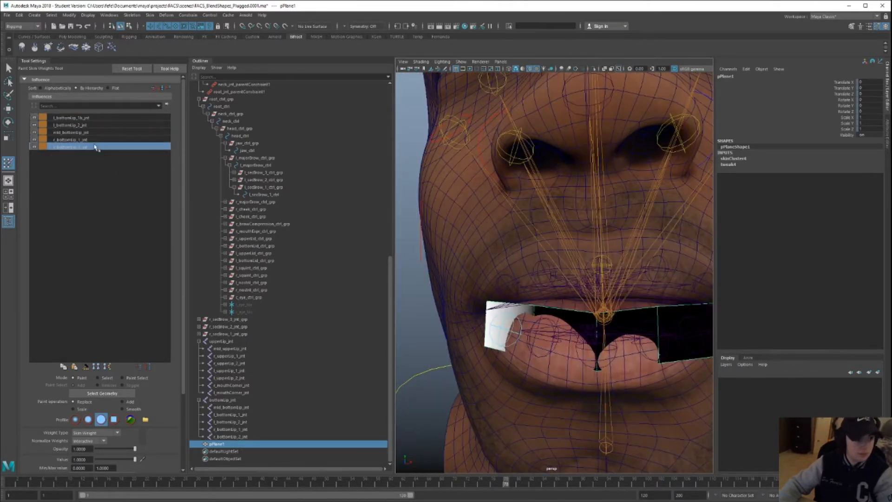
{"action": "left_click", "coordinate": [116, 117]}
{"action": "left_click_drag", "start_coordinate": [569, 243], "coordinate": [502, 246], "text": "alt"}
{"action": "left_click", "coordinate": [86, 125]}
{"action": "left_click", "coordinate": [86, 118]}
{"action": "left_click_drag", "start_coordinate": [526, 315], "coordinate": [552, 292], "text": "alt"}
{"action": "left_click", "coordinate": [83, 125]}
{"action": "left_click", "coordinate": [82, 119]}
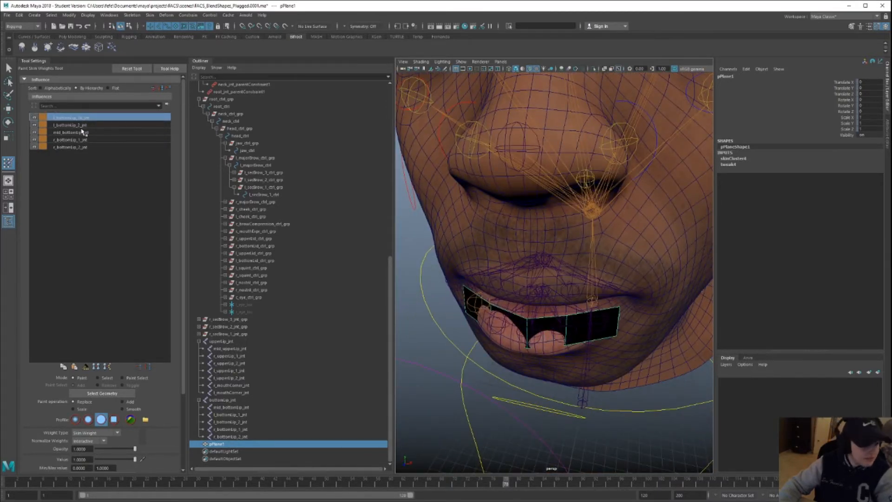
{"action": "left_click", "coordinate": [90, 124]}
{"action": "left_click", "coordinate": [85, 119]}
{"action": "mouse_move", "coordinate": [563, 334]}
{"action": "left_mouse_down", "text": "alt"}
{"action": "mouse_move", "coordinate": [566, 325]}
{"action": "mouse_move", "coordinate": [576, 354]}
{"action": "left_mouse_up", "text": "alt"}
{"action": "key", "text": "w"}
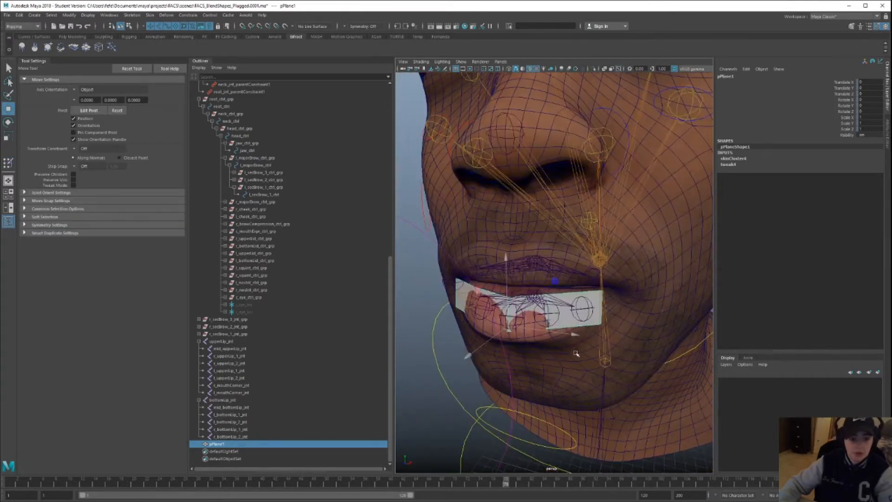
- Select a vertex loop at the lower lip of the face mesh and grow it around the mouth
{"action": "left_click", "coordinate": [476, 326]}
{"action": "left_click_drag", "start_coordinate": [475, 326], "coordinate": [491, 353], "text": "alt"}
{"action": "right_click_drag", "start_coordinate": [494, 356], "coordinate": [474, 312]}
{"action": "left_click_drag", "start_coordinate": [513, 363], "coordinate": [524, 354], "text": "alt"}
{"action": "left_click", "coordinate": [519, 349]}
{"action": "double_click", "coordinate": [507, 343], "text": "shift"}
{"action": "key", "text": "shift+period"}
{"action": "key", "text": "shift+period"}
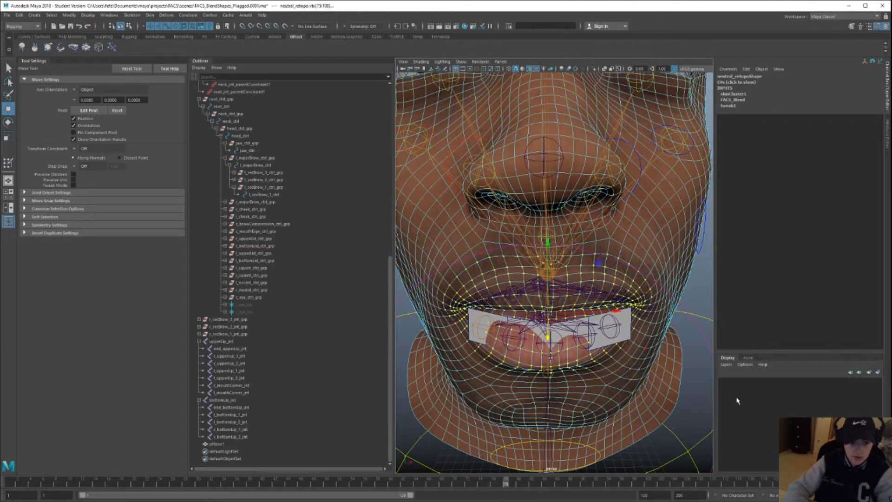
- Isolate the mouth region, narrow the vertex selection to the lower lip and the area beneath it, and show the full head again
{"action": "left_click", "coordinate": [594, 69]}
{"action": "left_click_drag", "start_coordinate": [598, 205], "coordinate": [593, 233], "text": "alt"}
{"action": "left_click_drag", "start_coordinate": [580, 166], "coordinate": [539, 264], "text": "ctrl"}
{"action": "left_click", "coordinate": [546, 319]}
{"action": "key", "text": "q"}
{"action": "double_click", "coordinate": [592, 320], "text": "shift"}
{"action": "key", "text": "shift+period"}
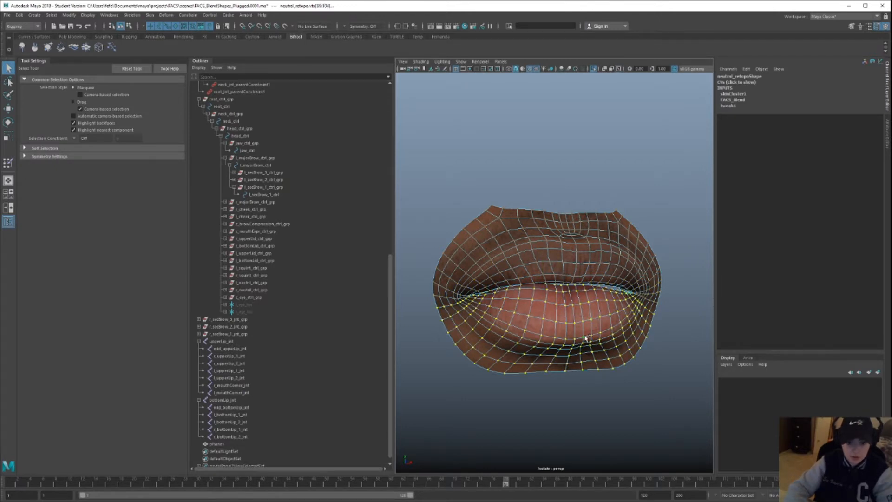
{"action": "left_click_drag", "start_coordinate": [629, 260], "coordinate": [649, 139], "text": "alt"}
{"action": "left_click", "coordinate": [593, 69]}
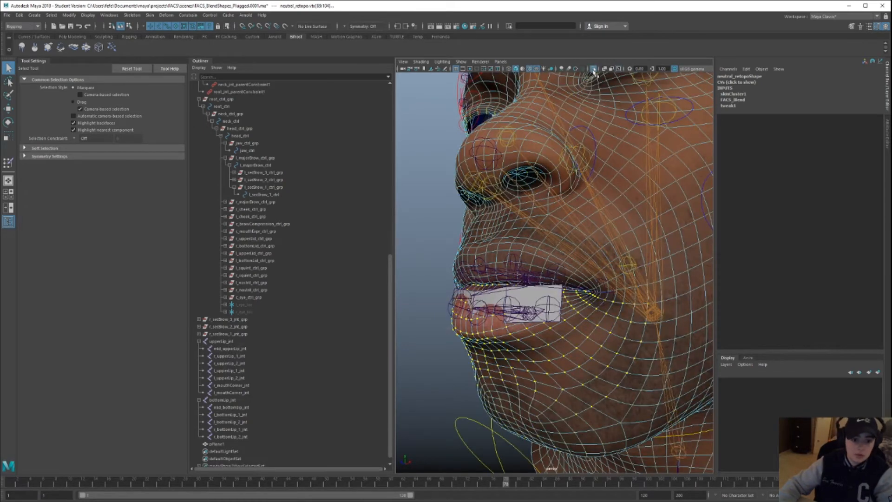
- Copy the skin weights from the lip plane to the selected lower-lip vertices of the face mesh
{"action": "key", "text": "ctrl+1"}
{"action": "left_click_drag", "start_coordinate": [609, 266], "coordinate": [572, 255], "text": "alt"}
{"action": "left_click", "coordinate": [595, 69]}
{"action": "left_click", "coordinate": [578, 317]}
{"action": "left_click", "coordinate": [576, 276], "text": "shift"}
{"action": "left_click", "coordinate": [415, 277]}
{"action": "left_click", "coordinate": [462, 326]}
{"action": "right_click_drag", "start_coordinate": [554, 258], "coordinate": [526, 255]}
{"action": "left_click_drag", "start_coordinate": [494, 255], "coordinate": [606, 290], "text": "alt"}
{"action": "left_click_drag", "start_coordinate": [502, 256], "coordinate": [514, 260], "text": "alt"}
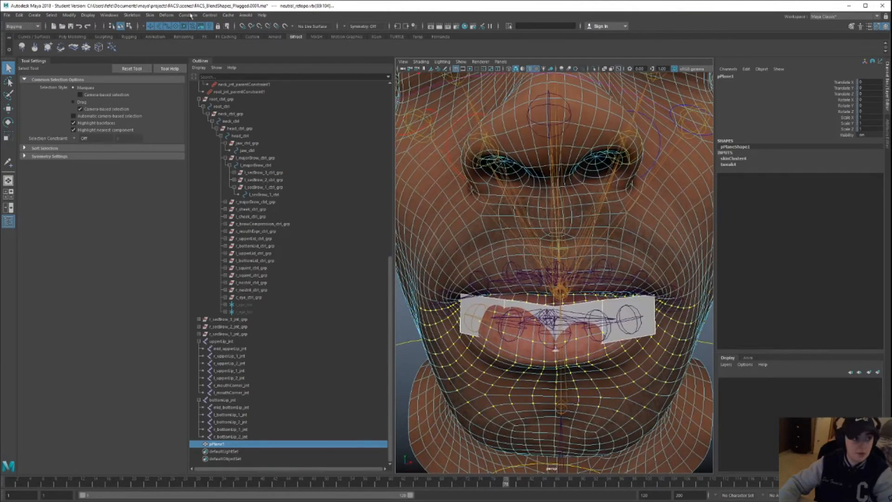
{"action": "left_click", "coordinate": [150, 14]}
{"action": "left_click", "coordinate": [195, 84]}
{"action": "left_click_drag", "start_coordinate": [510, 285], "coordinate": [503, 280], "text": "alt"}
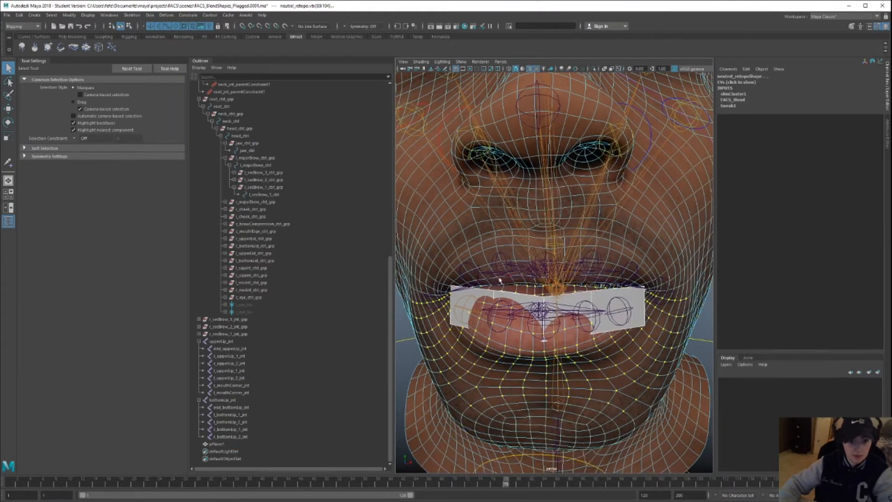
- Return the face mesh to object mode and hide the lip plane
{"action": "right_click_drag", "start_coordinate": [454, 285], "coordinate": [467, 286]}
{"action": "left_click", "coordinate": [457, 298]}
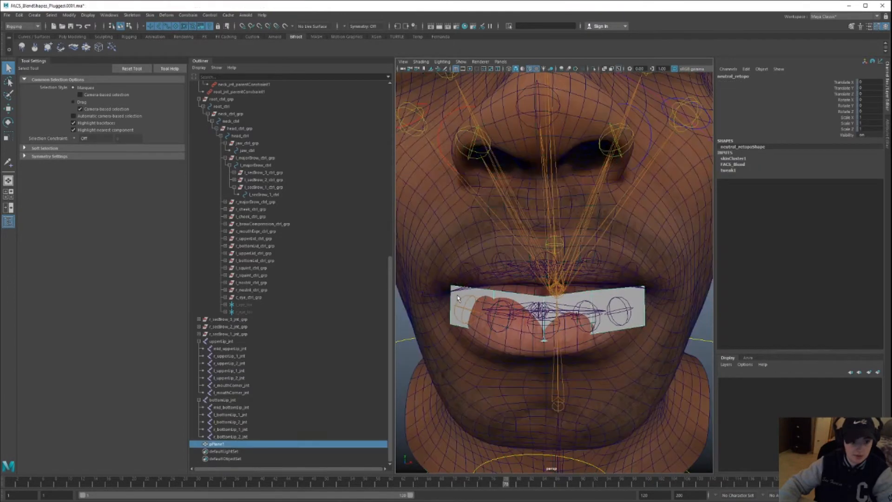
{"action": "key", "text": "ctrl+h"}
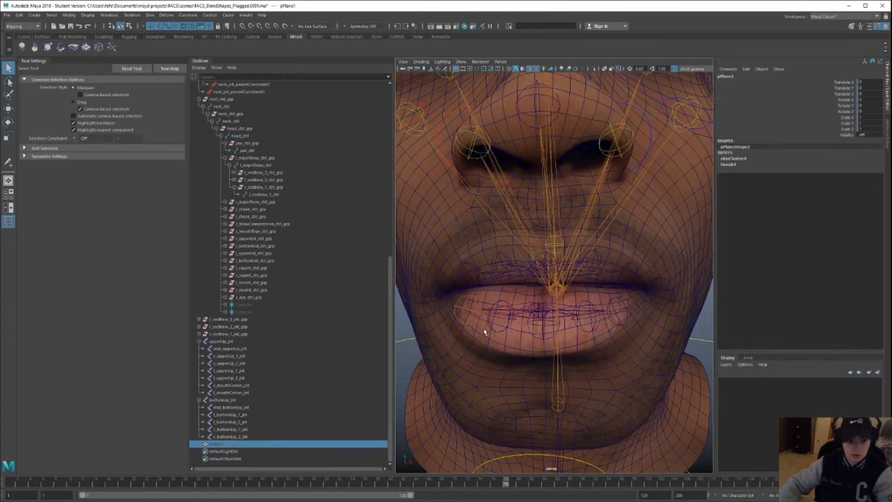
- Test the lower lip's deformation by moving the r_bottomLip and mid_bottomLip joints, undoing the test moves
{"action": "left_click", "coordinate": [492, 316]}
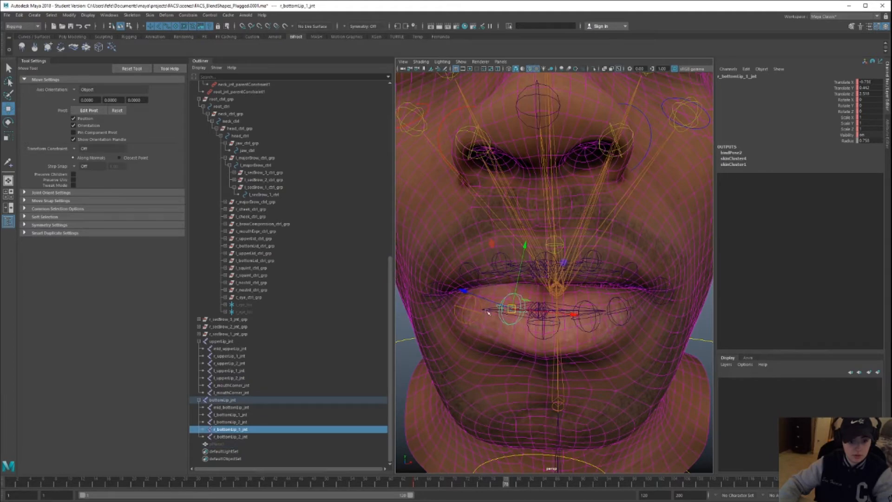
{"action": "left_click", "coordinate": [464, 318]}
{"action": "left_click", "coordinate": [464, 317]}
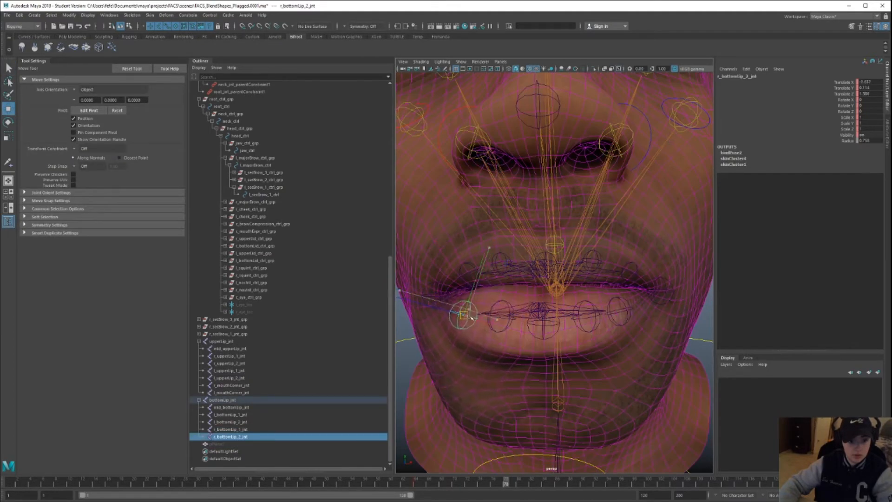
{"action": "left_click", "coordinate": [543, 327]}
{"action": "key", "text": "w"}
{"action": "left_click_drag", "start_coordinate": [543, 327], "coordinate": [524, 343], "text": "alt"}
{"action": "key", "text": "ctrl+z"}
{"action": "key", "text": "q"}
- Test the deformation around l_bottomLip_1_jnt and l_bottomLip_2_jnt by moving them, undoing the test moves
{"action": "left_click", "coordinate": [579, 333]}
{"action": "key", "text": "w"}
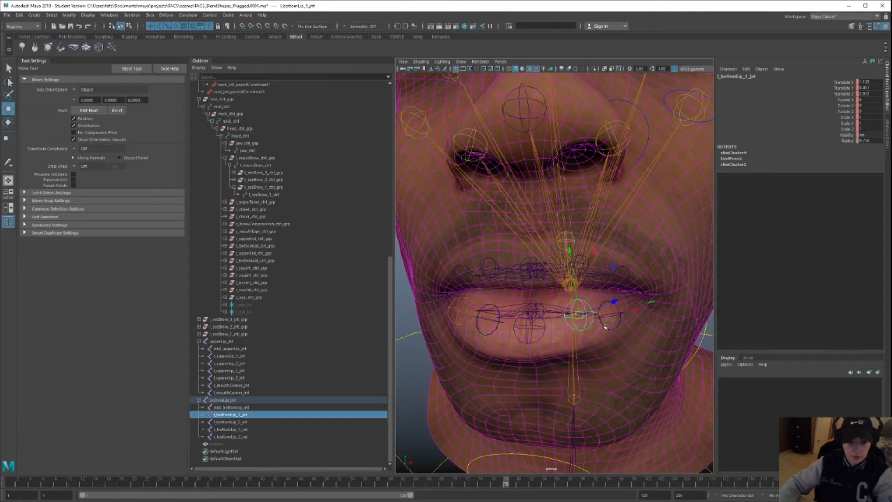
{"action": "key", "text": "q"}
{"action": "left_click", "coordinate": [608, 315]}
{"action": "key", "text": "w"}
{"action": "mouse_move", "coordinate": [610, 315]}
{"action": "left_mouse_down"}
{"action": "mouse_move", "coordinate": [604, 300]}
{"action": "mouse_move", "coordinate": [625, 317]}
{"action": "left_mouse_up"}
{"action": "key", "text": "ctrl+z"}
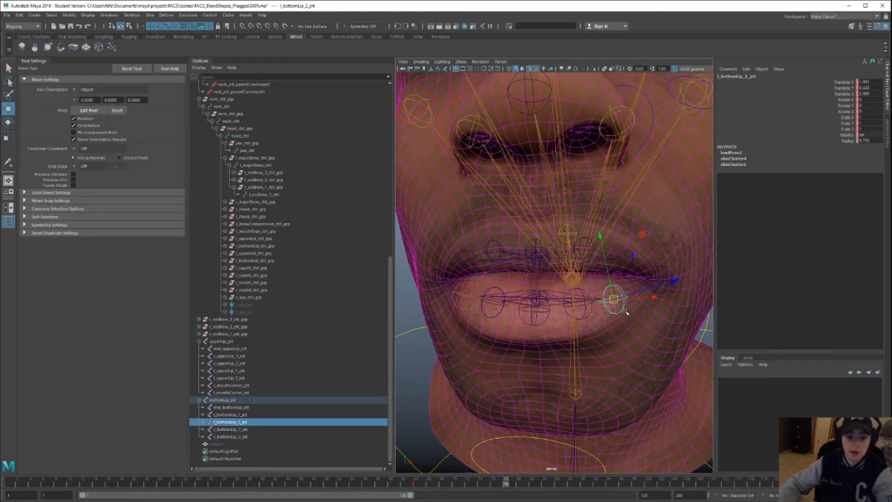
- Start painting skin weights on the face mesh and display the jaw_jnt influence
{"action": "left_click", "coordinate": [636, 344]}
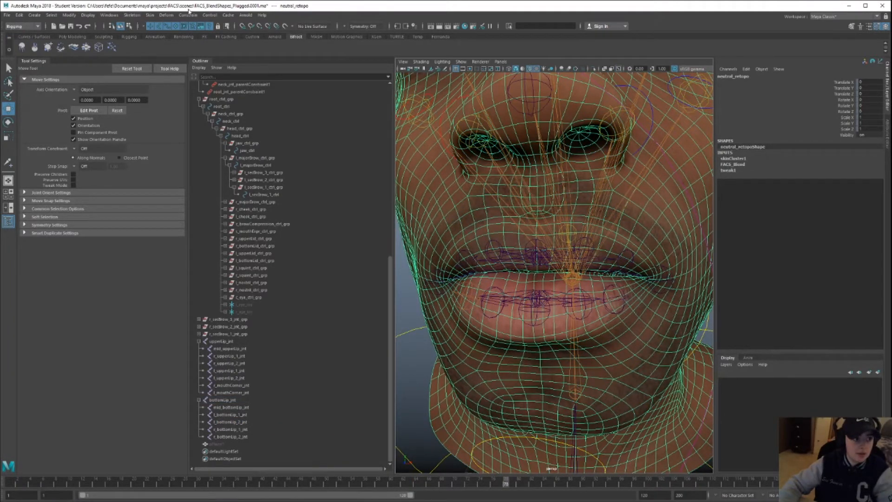
{"action": "left_click", "coordinate": [150, 15]}
{"action": "left_click", "coordinate": [174, 69]}
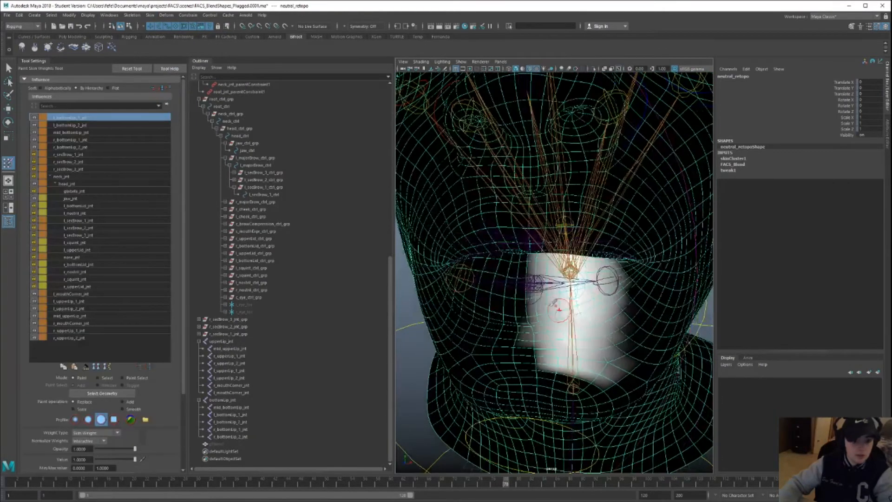
{"action": "left_click", "coordinate": [68, 184]}
{"action": "left_click", "coordinate": [71, 198]}
- Try a jaw_jnt weight stroke below the lower lip and undo it
{"action": "left_click_drag", "start_coordinate": [554, 347], "coordinate": [562, 353], "text": "alt"}
{"action": "scroll", "coordinate": [562, 352], "scroll_direction": "up", "scroll_amount": 3}
{"action": "mouse_move", "coordinate": [516, 335]}
{"action": "left_mouse_down"}
{"action": "mouse_move", "coordinate": [491, 318]}
{"action": "mouse_move", "coordinate": [523, 352]}
{"action": "left_mouse_up"}
{"action": "key", "text": "ctrl+z"}
- Examine the face mesh's weights for both mouth corner joints, the jaw and other nearby influences
{"action": "left_click", "coordinate": [71, 293]}
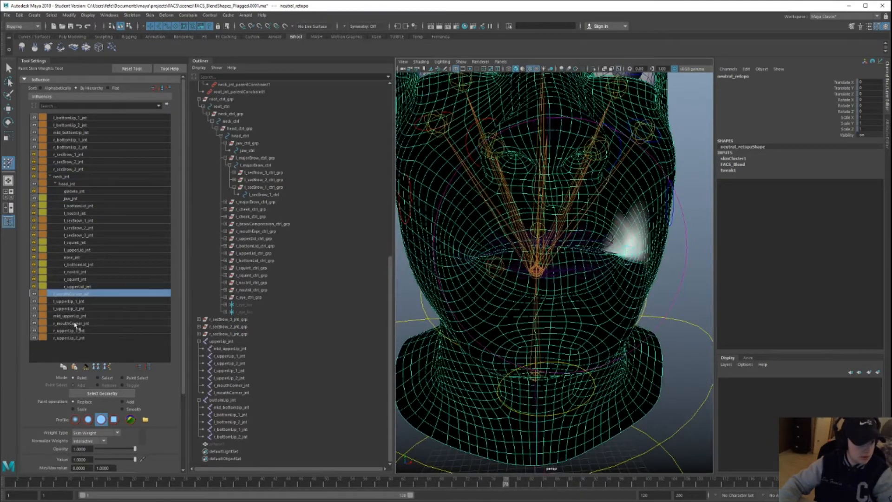
{"action": "left_click", "coordinate": [75, 324]}
{"action": "left_click", "coordinate": [62, 293]}
{"action": "left_click", "coordinate": [70, 323]}
{"action": "left_click", "coordinate": [72, 191]}
{"action": "left_click", "coordinate": [70, 198]}
{"action": "left_click_drag", "start_coordinate": [660, 228], "coordinate": [590, 219], "text": "alt"}
{"action": "left_click_drag", "start_coordinate": [599, 325], "coordinate": [516, 260], "text": "alt"}
{"action": "left_click", "coordinate": [79, 206]}
{"action": "left_click", "coordinate": [78, 286]}
{"action": "left_click", "coordinate": [79, 294]}
{"action": "left_click_drag", "start_coordinate": [571, 278], "coordinate": [585, 272], "text": "alt"}
{"action": "key", "text": "w"}
{"action": "left_click", "coordinate": [612, 263]}
{"action": "key", "text": "ctrl+z"}
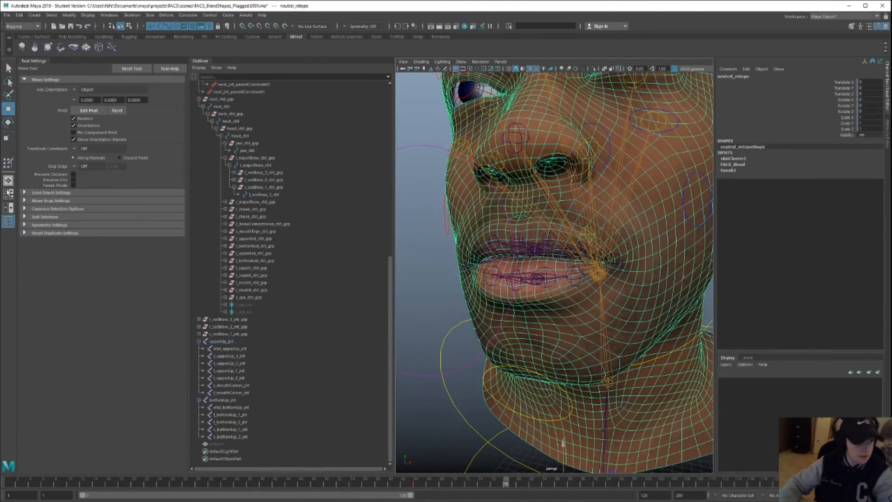
- Paint the face mesh's skin weights around both mouth corners and the lower lip, switching between the nearby joint influences
{"action": "key", "text": "y"}
{"action": "left_click_drag", "start_coordinate": [615, 280], "coordinate": [621, 278]}
{"action": "mouse_move", "coordinate": [534, 278]}
{"action": "left_mouse_down", "text": "alt"}
{"action": "mouse_move", "coordinate": [659, 279]}
{"action": "mouse_move", "coordinate": [493, 269]}
{"action": "left_mouse_up", "text": "alt"}
{"action": "left_click", "coordinate": [70, 323]}
{"action": "left_click_drag", "start_coordinate": [548, 265], "coordinate": [432, 267], "text": "alt"}
{"action": "left_click", "coordinate": [73, 294]}
{"action": "left_click_drag", "start_coordinate": [612, 264], "coordinate": [599, 285]}
{"action": "left_click", "coordinate": [122, 409]}
{"action": "left_click_drag", "start_coordinate": [438, 269], "coordinate": [580, 271], "text": "alt"}
{"action": "left_click", "coordinate": [71, 324]}
{"action": "mouse_move", "coordinate": [504, 283]}
{"action": "left_mouse_down"}
{"action": "mouse_move", "coordinate": [488, 297]}
{"action": "mouse_move", "coordinate": [641, 262]}
{"action": "left_mouse_up"}
- Inspect the outer lower-lip joints on both sides of the mouth, ending with l_bottomLip_2_jnt
{"action": "key", "text": "q"}
{"action": "left_click", "coordinate": [491, 281]}
{"action": "key", "text": "w"}
{"action": "left_click", "coordinate": [637, 269]}
{"action": "key", "text": "w"}
{"action": "left_click", "coordinate": [592, 282]}
{"action": "key", "text": "q"}
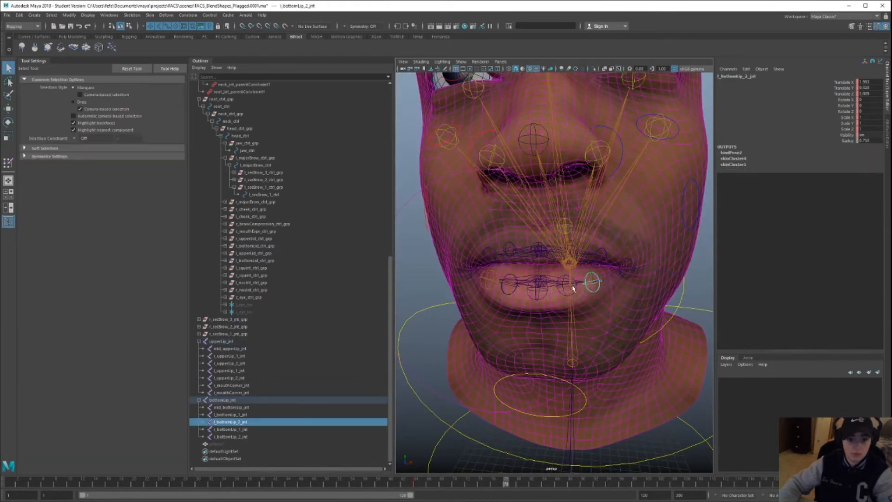
- Test the deformation of the remaining lower-lip joints by selecting them and moving the one beside the lip's middle
{"action": "left_click", "coordinate": [567, 285]}
{"action": "left_click", "coordinate": [538, 289]}
{"action": "key", "text": "w"}
{"action": "left_click_drag", "start_coordinate": [537, 285], "coordinate": [564, 283], "text": "alt"}
{"action": "left_click", "coordinate": [517, 281]}
{"action": "left_click_drag", "start_coordinate": [518, 281], "coordinate": [534, 269]}
{"action": "key", "text": "q"}
{"action": "left_click", "coordinate": [498, 279]}
{"action": "key", "text": "w"}
- Finish the joint check and save the scene
{"action": "left_click", "coordinate": [549, 386]}
{"action": "key", "text": "e"}
{"action": "key", "text": "q"}
{"action": "left_click", "coordinate": [441, 304]}
{"action": "key", "text": "ctrl+s"}
{"action": "left_click", "coordinate": [613, 266]}
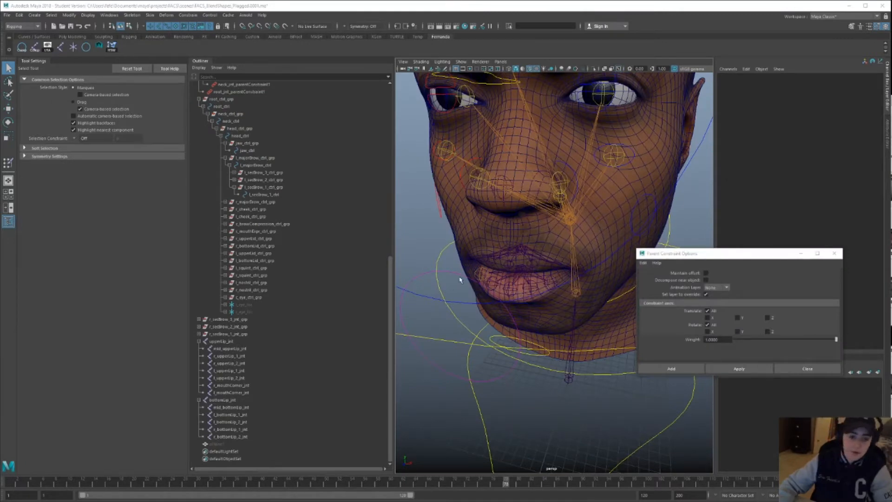
- Open the Script Editor, create a new Python script and write cmds.ls(selection = True)
{"action": "left_click_drag", "start_coordinate": [490, 301], "coordinate": [540, 277], "text": "alt"}
{"action": "left_click", "coordinate": [884, 497]}
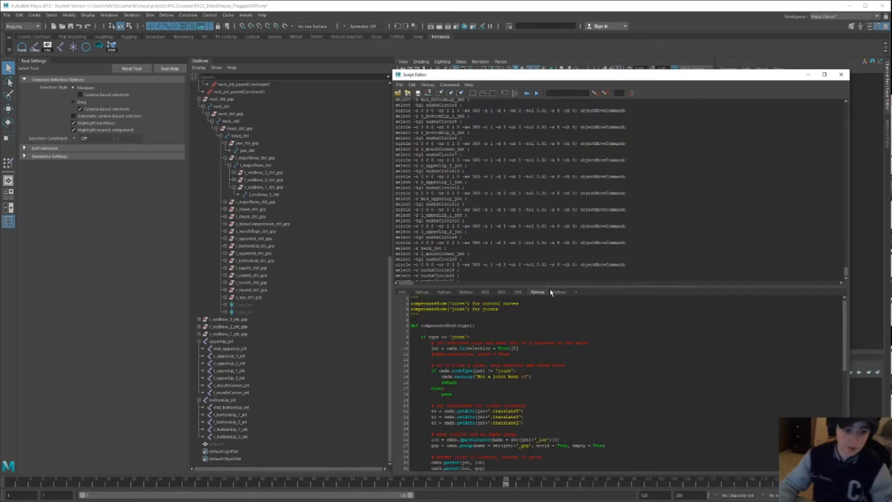
{"action": "left_click", "coordinate": [559, 293]}
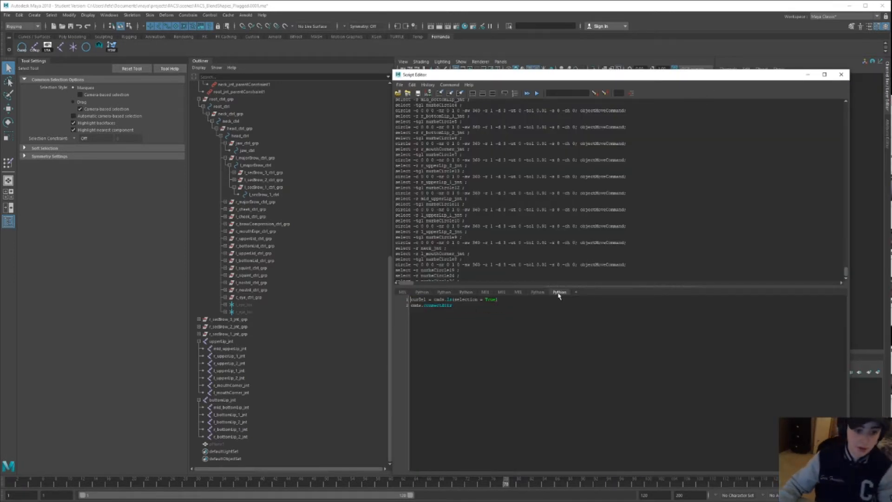
{"action": "left_click", "coordinate": [576, 292]}
{"action": "left_click", "coordinate": [638, 263]}
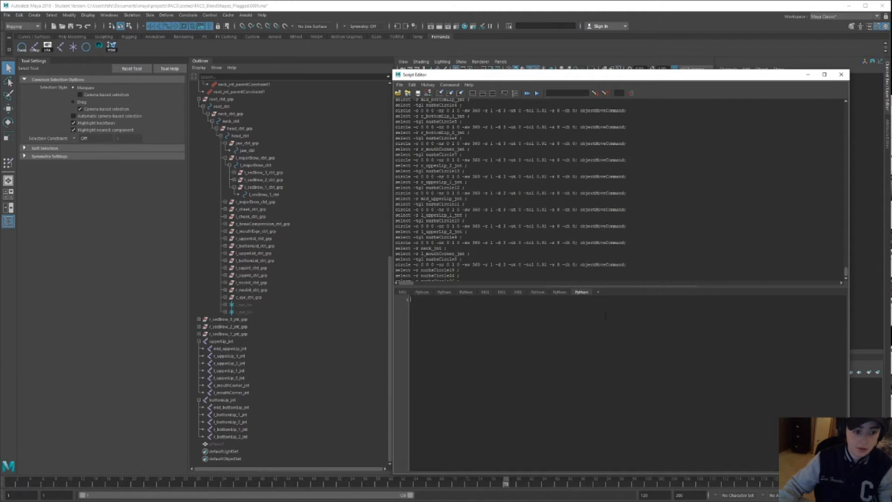
{"action": "type", "text": "cmds.ls(selection = True"}
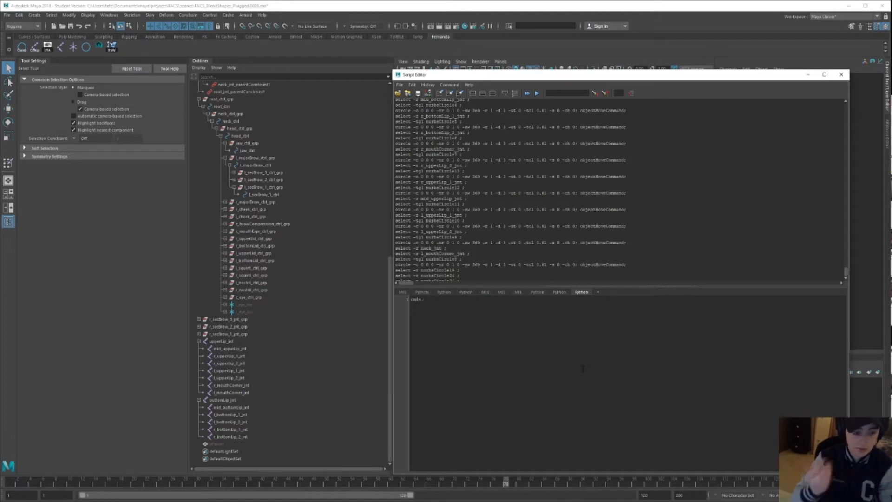
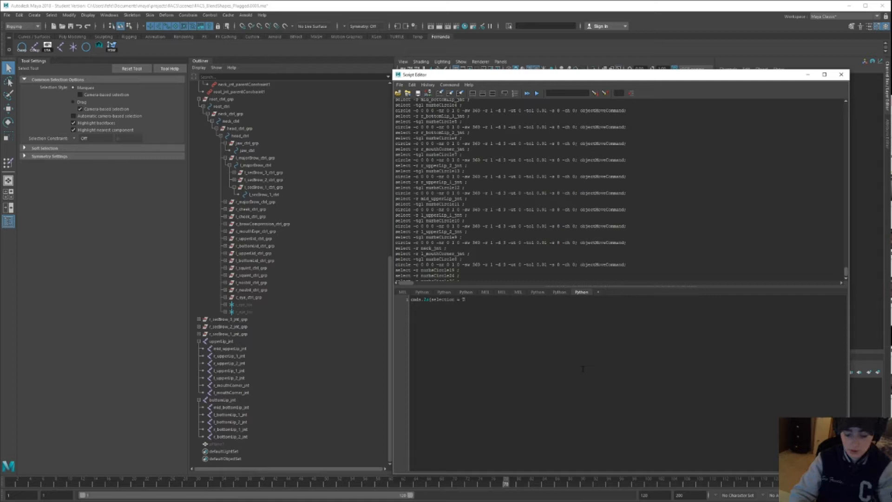
{"action": "type", "text": ")"}
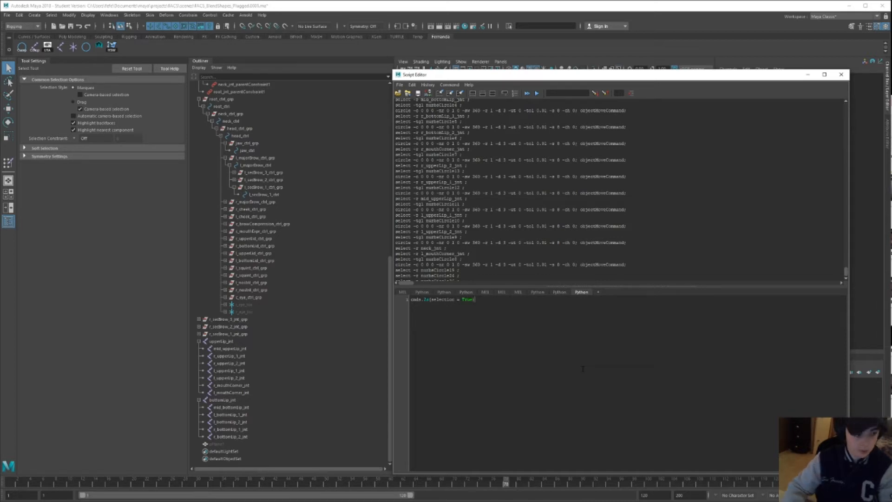
- Select upperLip_jnt through l_upperLip_1_jnt in the hierarchy and execute the selection query
{"action": "left_click", "coordinate": [222, 342]}
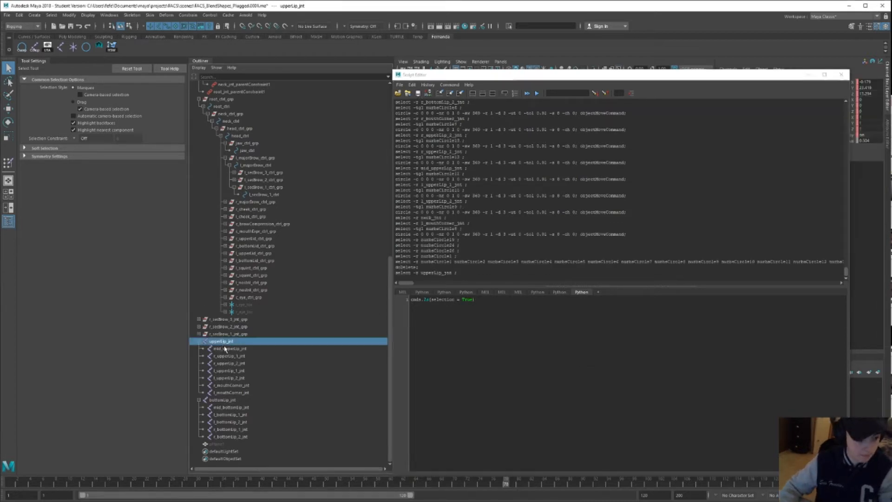
{"action": "left_click", "coordinate": [228, 370], "text": "shift"}
{"action": "key", "text": "ctrl+a"}
{"action": "key", "text": "ctrl+Return"}
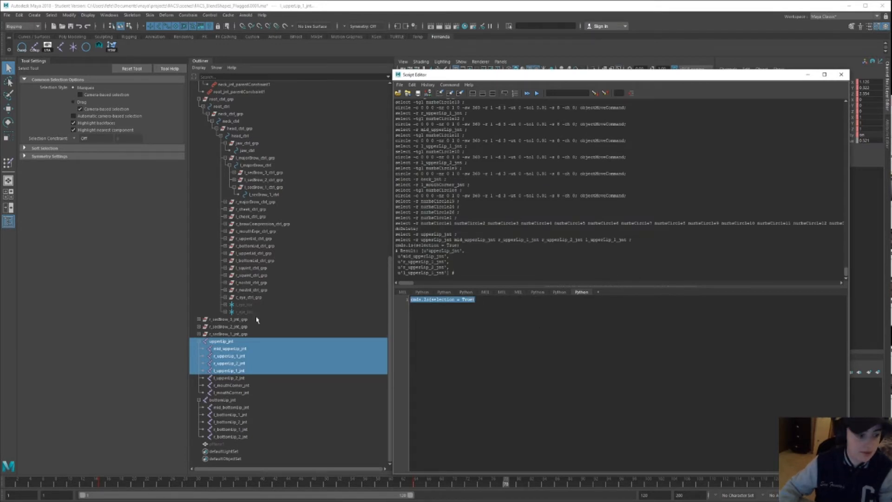
- Add a cmds.circle() line to the script, creating a NURBS circle for reference and undoing it
{"action": "left_click", "coordinate": [512, 310]}
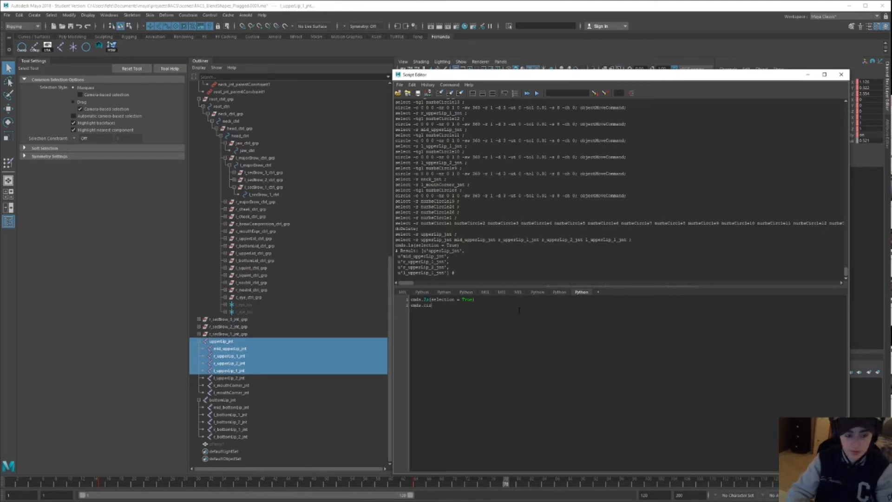
{"action": "left_click", "coordinate": [89, 49]}
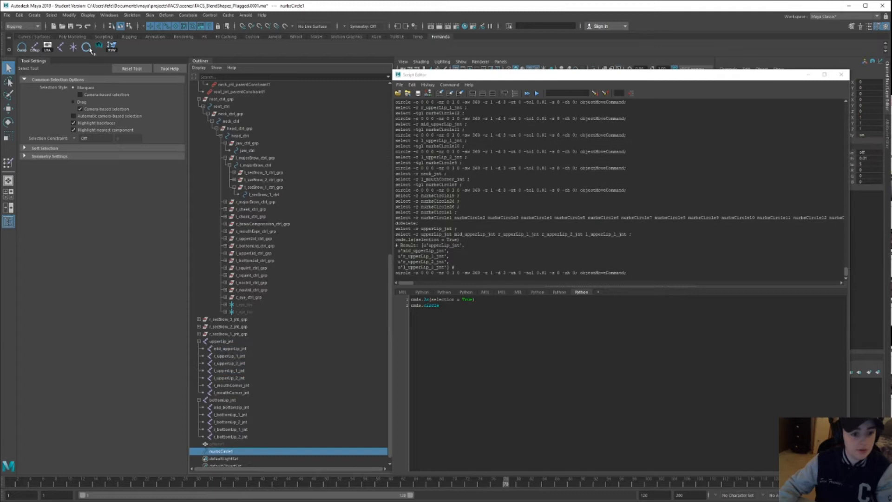
{"action": "left_click", "coordinate": [461, 314]}
{"action": "key", "text": "ctrl+z"}
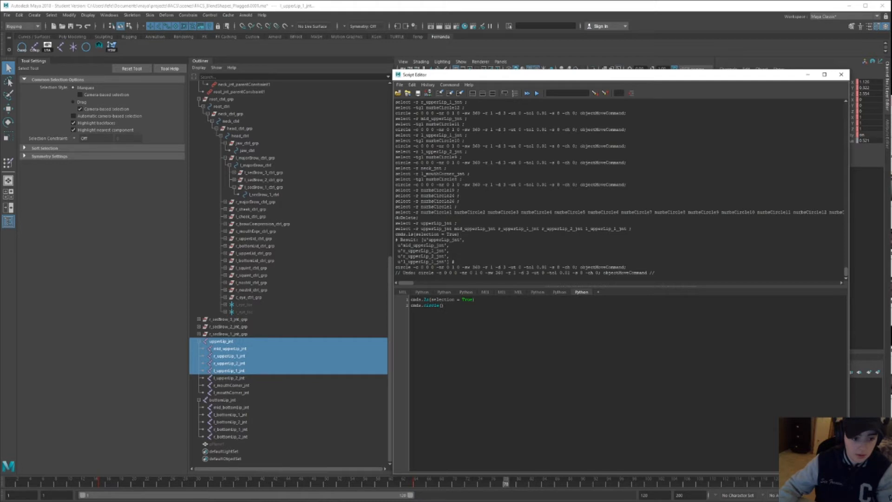
- Insert a line above the circle command and assign the selection query to the variable curSel
{"action": "key", "text": "Return"}
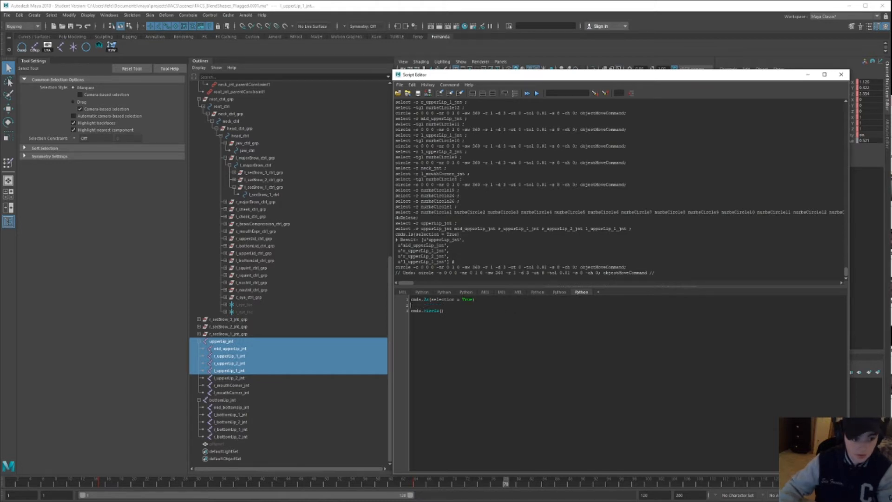
{"action": "key", "text": "Up"}
{"action": "type", "text": "curSe"}
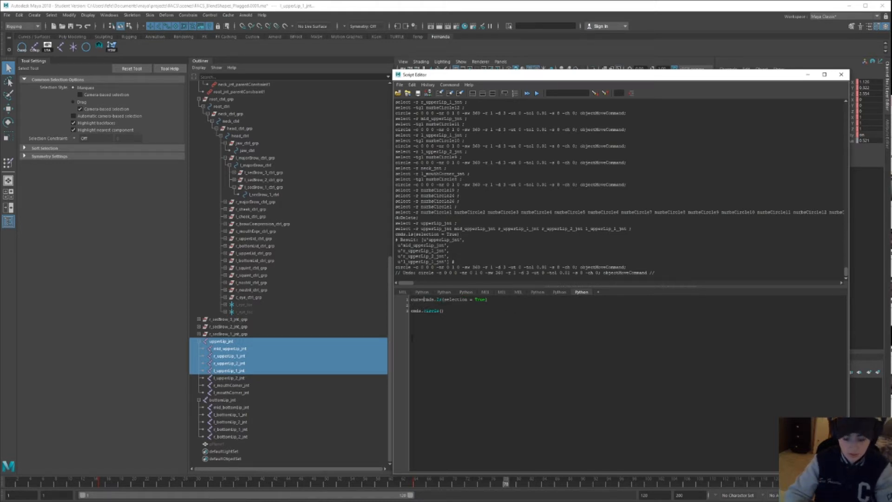
{"action": "type", "text": "l ="}
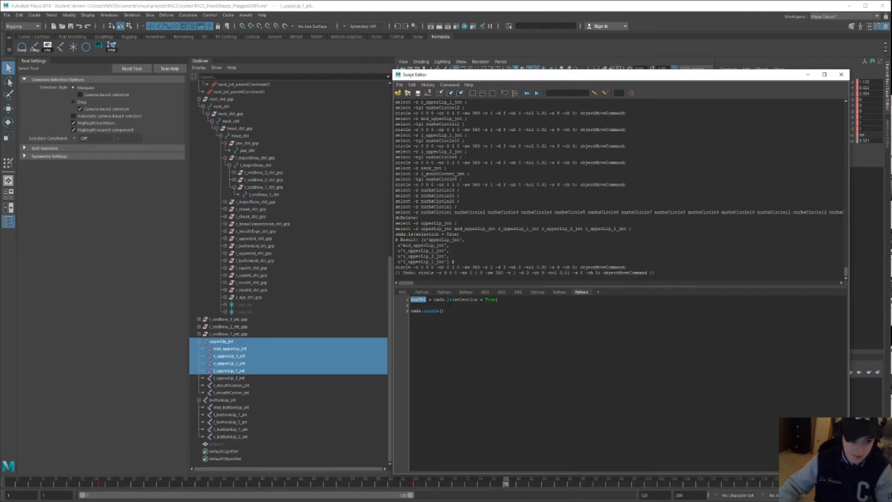
- Wrap the circle command in a "for jnt in curSel:" loop and give it the argument name = str(jnt)
{"action": "left_click", "coordinate": [453, 311]}
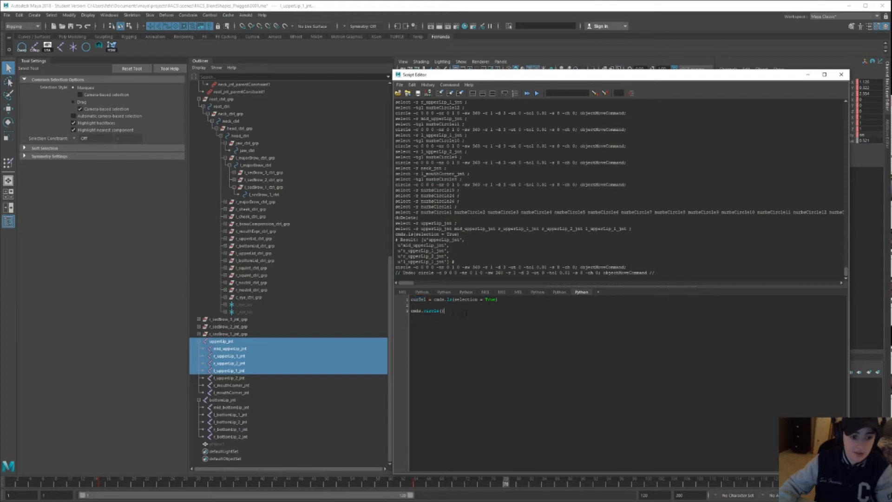
{"action": "type", "text": "for jnt in cur"}
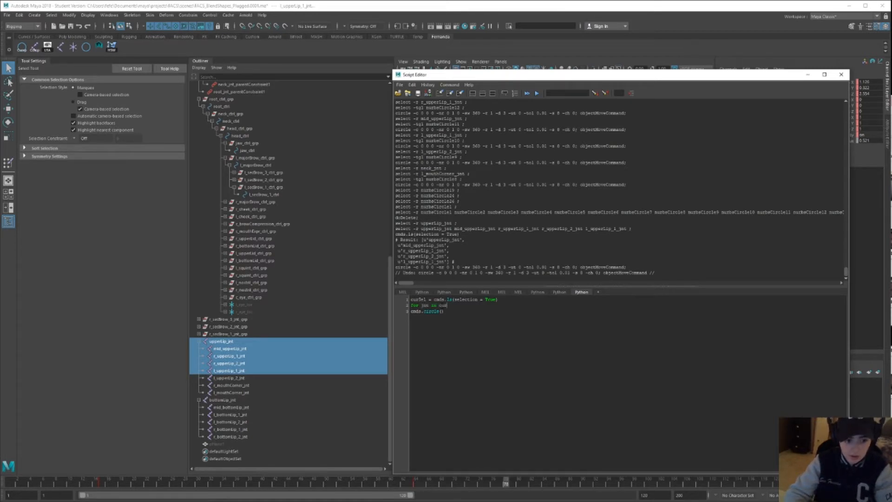
{"action": "type", "text": ":"}
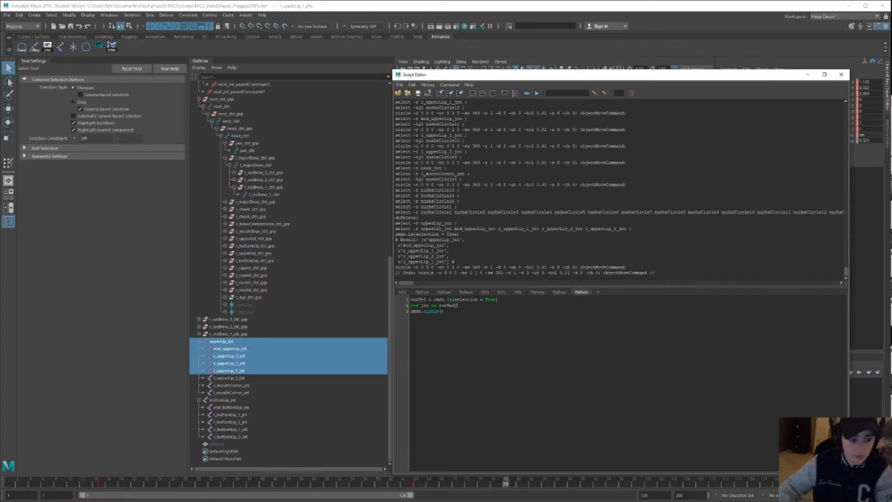
{"action": "key", "text": "Tab"}
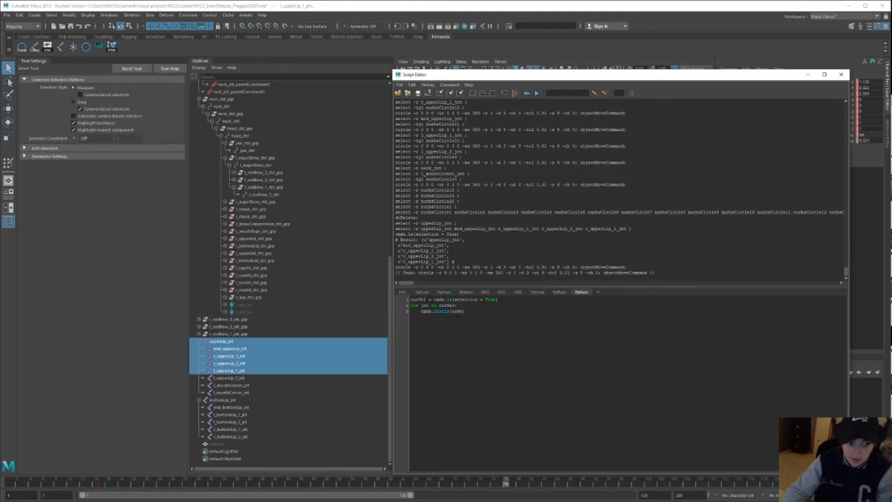
{"action": "type", "text": "= "}
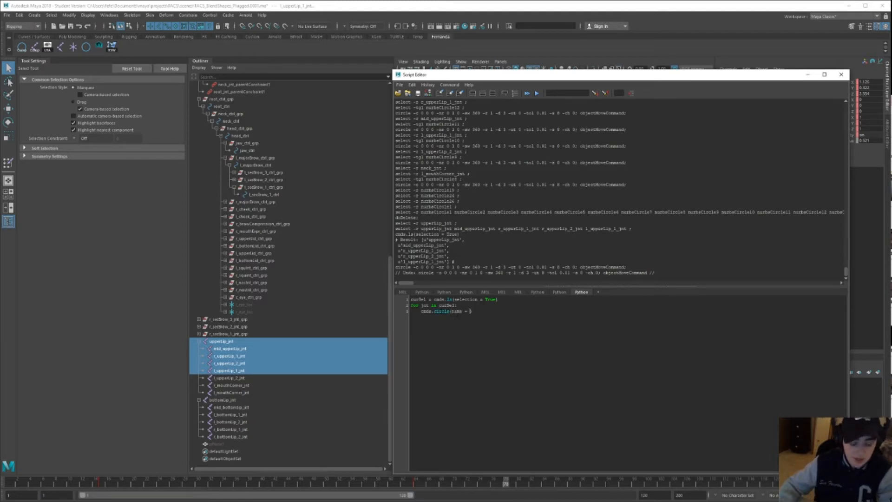
{"action": "type", "text": "jtr("}
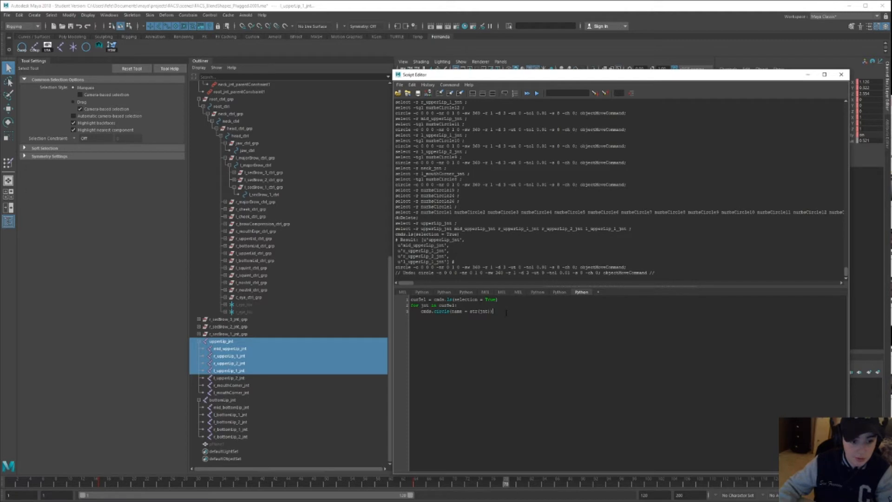
- Look up the name flag in the Maya documentation for the circle command and close the help page
{"action": "double_click", "coordinate": [457, 311]}
{"action": "left_click", "coordinate": [441, 311]}
{"action": "double_click", "coordinate": [441, 311]}
{"action": "right_click", "coordinate": [442, 312]}
{"action": "left_click", "coordinate": [445, 362]}
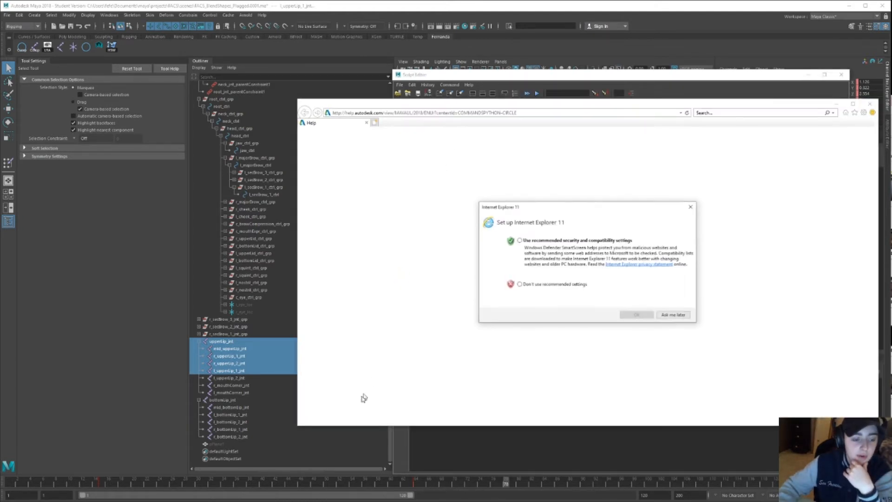
{"action": "left_click", "coordinate": [673, 315]}
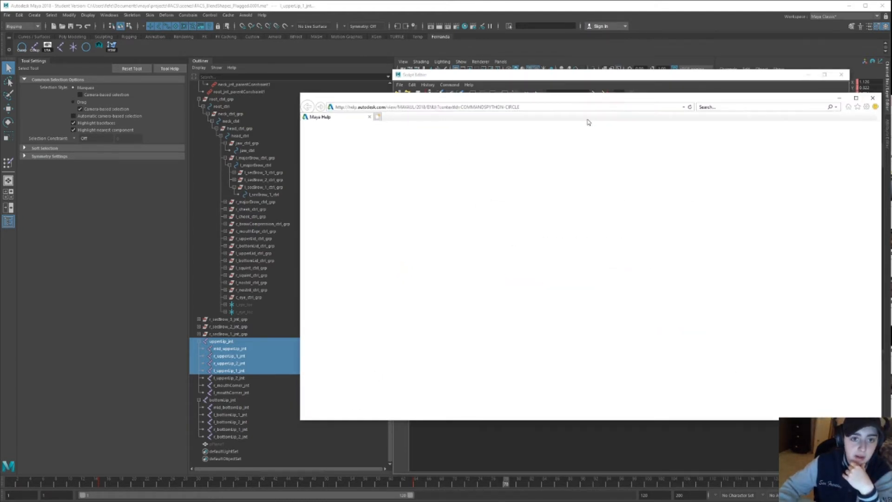
{"action": "left_click_drag", "start_coordinate": [603, 98], "coordinate": [340, 494]}
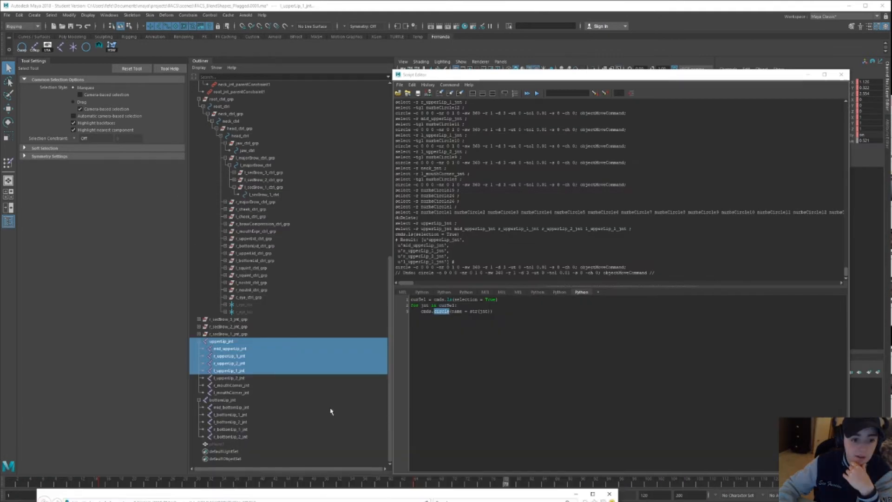
{"action": "right_click", "coordinate": [441, 313]}
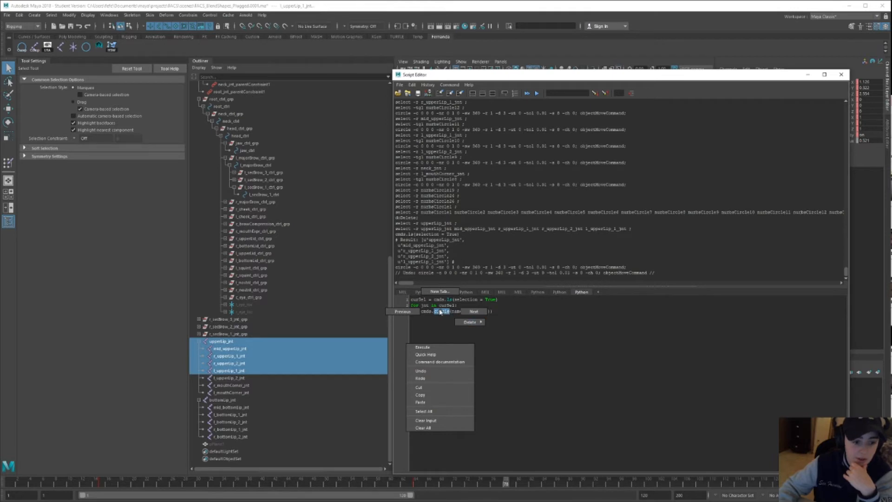
{"action": "left_click", "coordinate": [440, 312]}
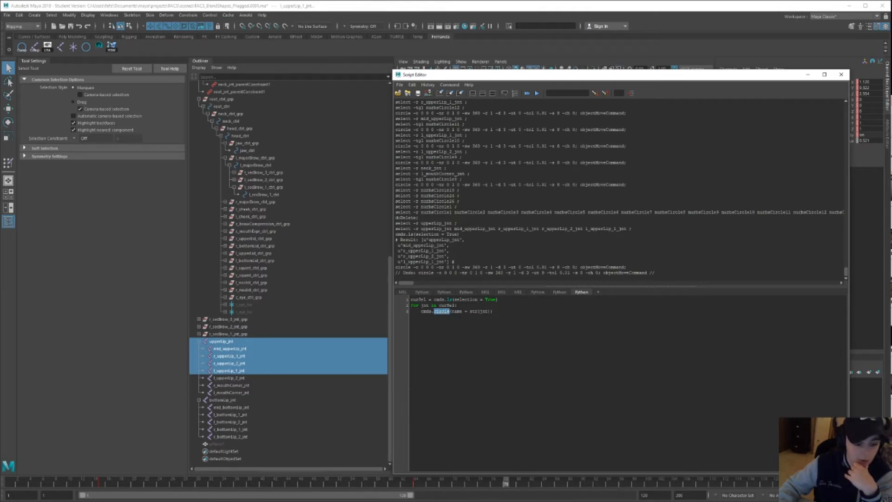
{"action": "left_click", "coordinate": [457, 501]}
{"action": "left_click_drag", "start_coordinate": [457, 497], "coordinate": [514, 44]}
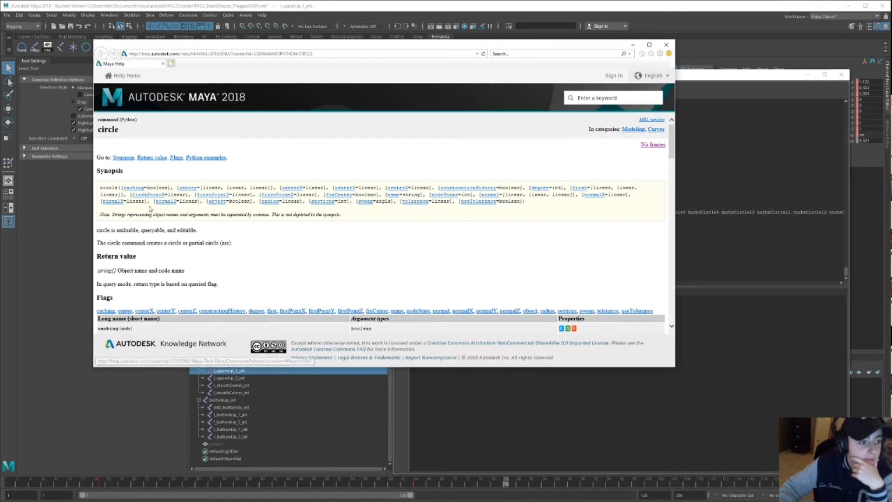
{"action": "left_click", "coordinate": [400, 200]}
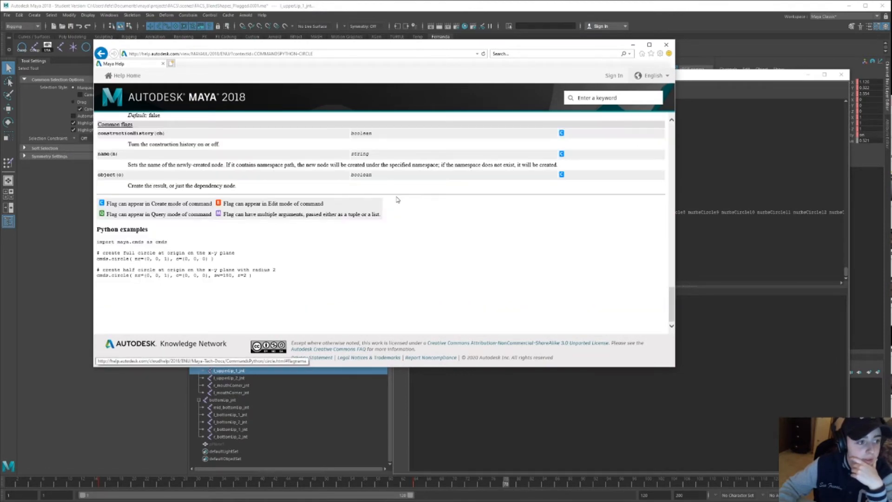
{"action": "left_click", "coordinate": [666, 45]}
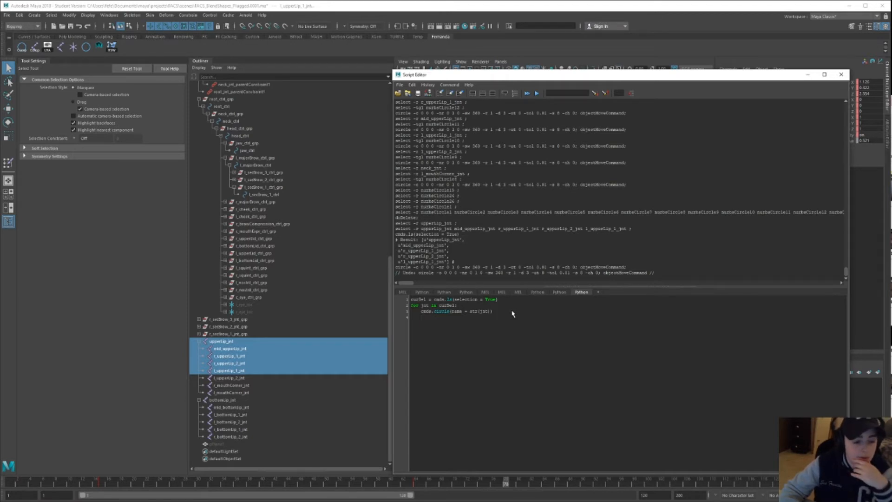
- Store the circle in the variable crv and add cmds.parentConstraint(crv, jnt) inside the loop
{"action": "type", "text": "crv ="}
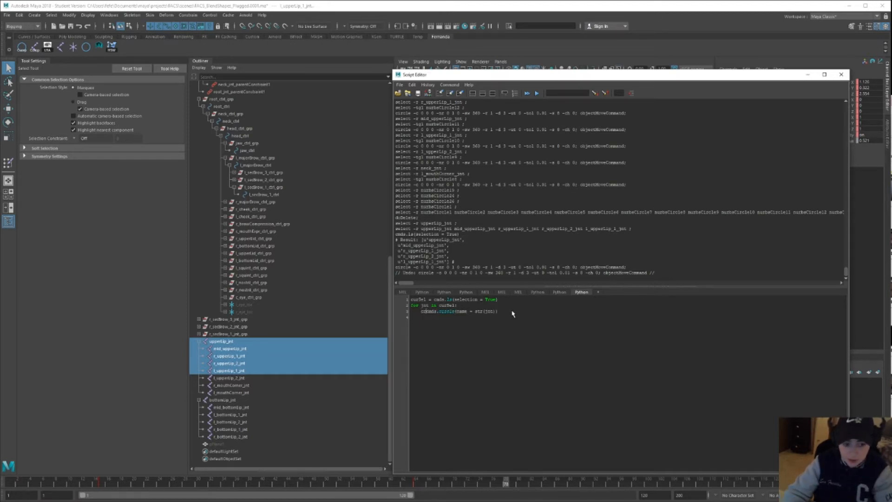
{"action": "left_click", "coordinate": [436, 317]}
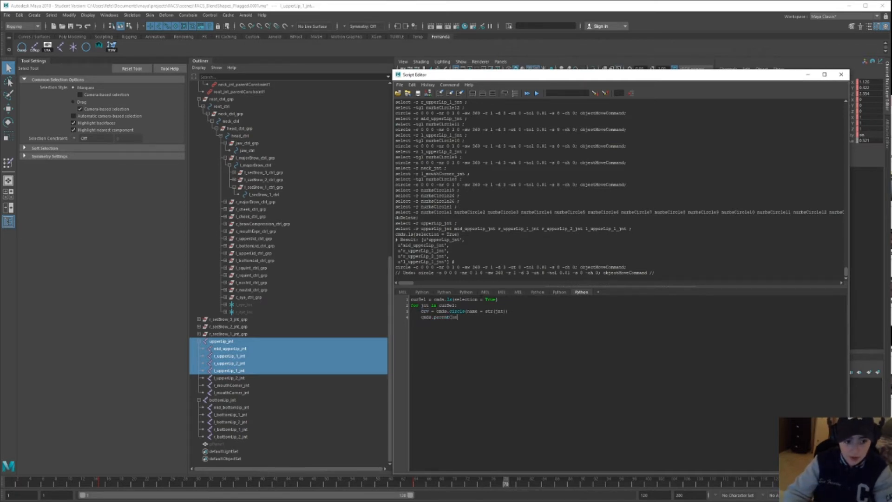
{"action": "type", "text": "(crv, jnt"}
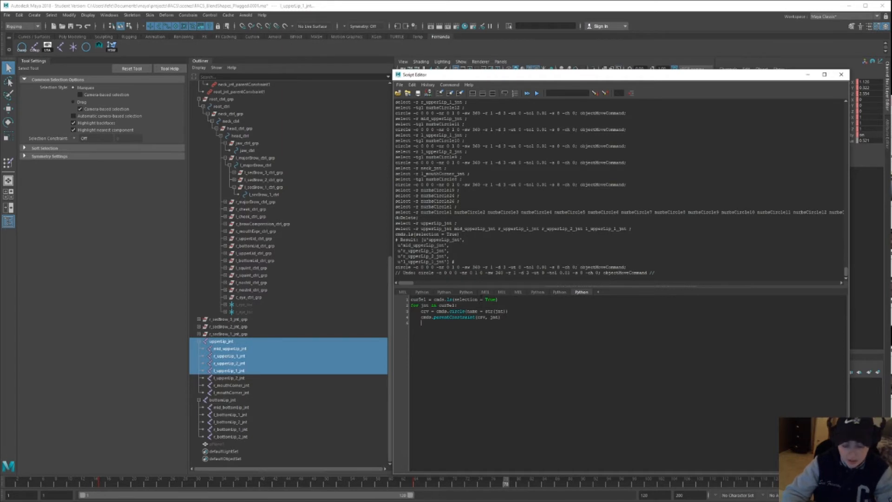
- Store the parent constraint in the variable pc and add cmds.delete(pc) below it
{"action": "key", "text": "Up"}
{"action": "type", "text": "pc = "}
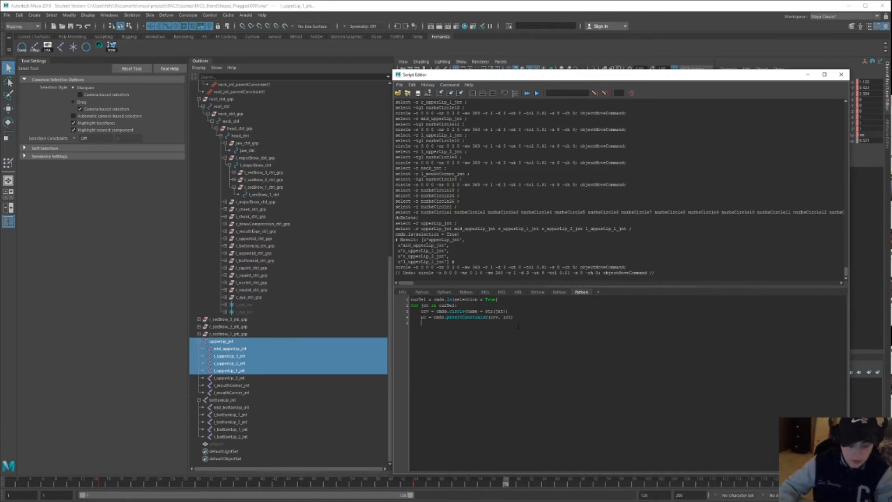
{"action": "type", "text": "lete(pc"}
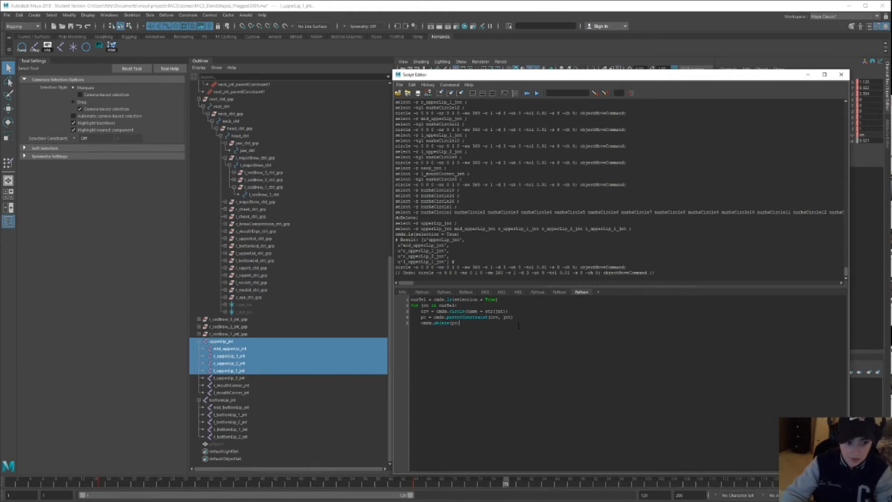
- Try running the circle script on l_bottomLip_2_jnt, r_bottomLip_1_jnt and r_bottomLip_2_jnt
{"action": "left_click", "coordinate": [235, 349]}
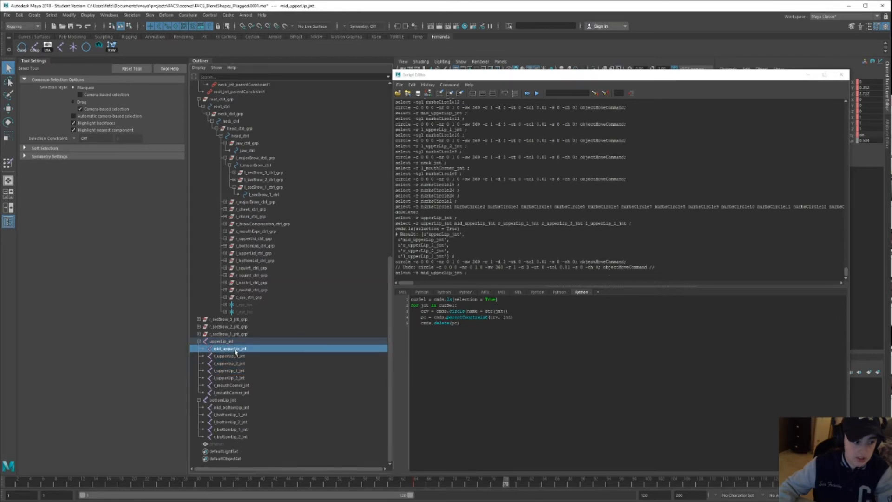
{"action": "left_click", "coordinate": [222, 399]}
{"action": "left_click", "coordinate": [231, 407]}
{"action": "left_click", "coordinate": [229, 422]}
{"action": "left_click", "coordinate": [230, 436], "text": "shift"}
{"action": "left_click_drag", "start_coordinate": [551, 75], "coordinate": [163, 66]}
{"action": "key", "text": "ctrl+a"}
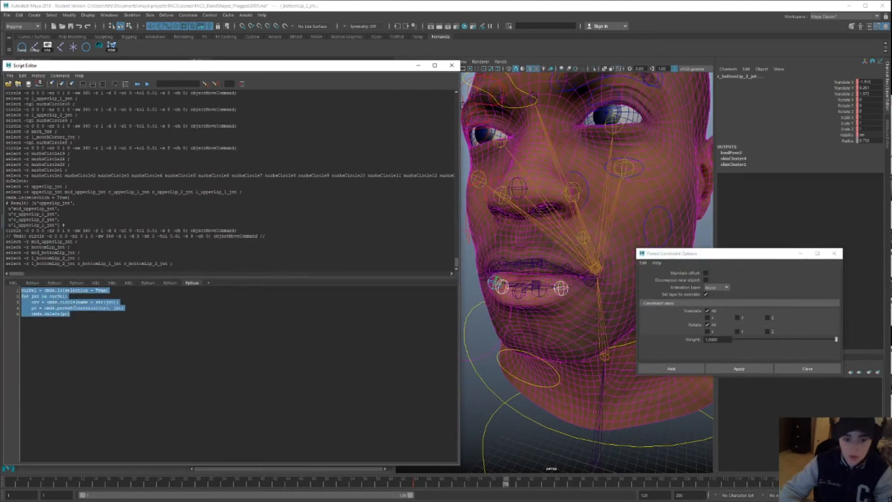
{"action": "key", "text": "ctrl+Return"}
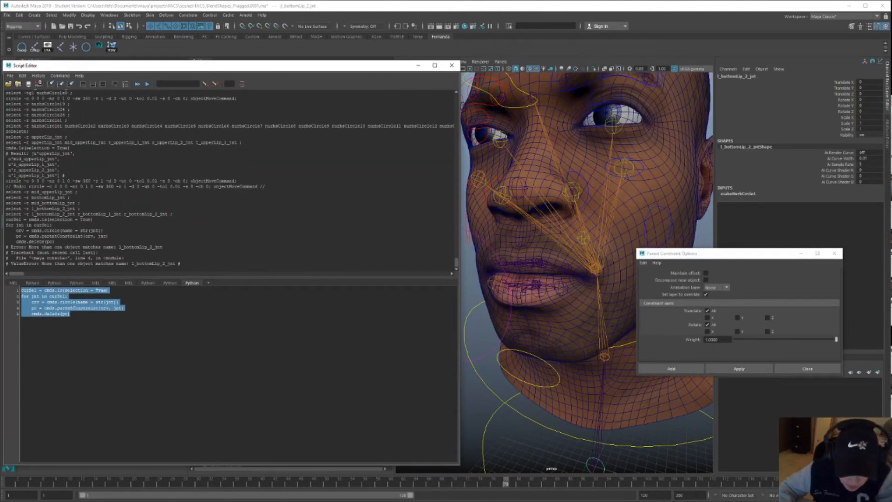
- Delete the stray root-level circle curve that shares its name with l_bottomLip_2_jnt
{"action": "left_click_drag", "start_coordinate": [163, 66], "coordinate": [580, 85]}
{"action": "left_click", "coordinate": [242, 355]}
{"action": "left_click", "coordinate": [233, 453]}
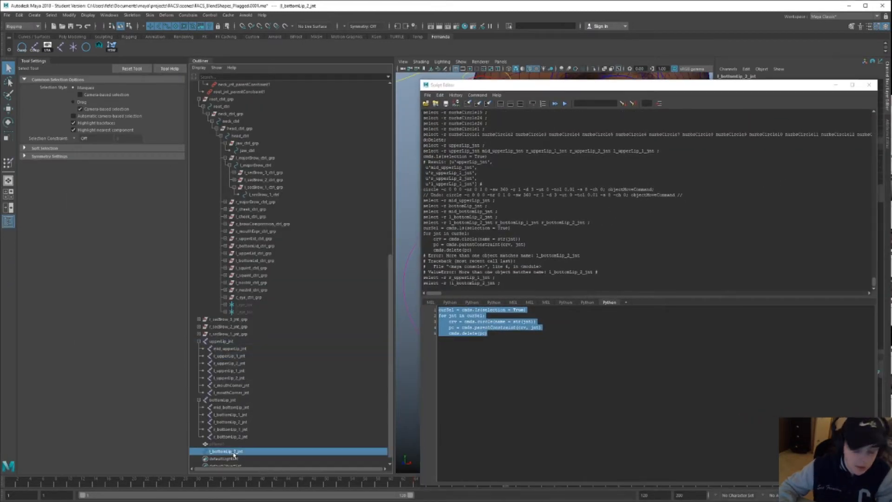
{"action": "key", "text": "Delete"}
- Append '_ctrl' to the circle's name in the script and swap the parentConstraint arguments to (jnt, crv)
{"action": "left_click", "coordinate": [469, 333]}
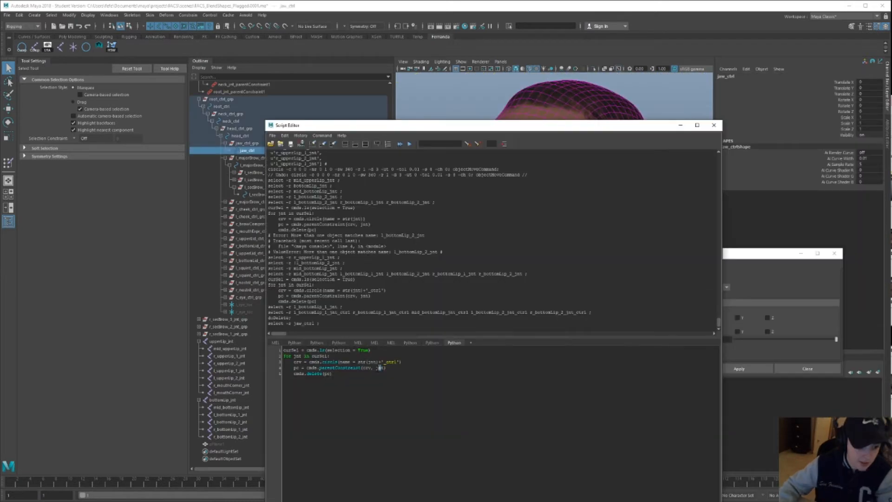
{"action": "left_click_drag", "start_coordinate": [376, 367], "coordinate": [363, 367]}
{"action": "key", "text": "BackSpace"}
{"action": "type", "text": ","}
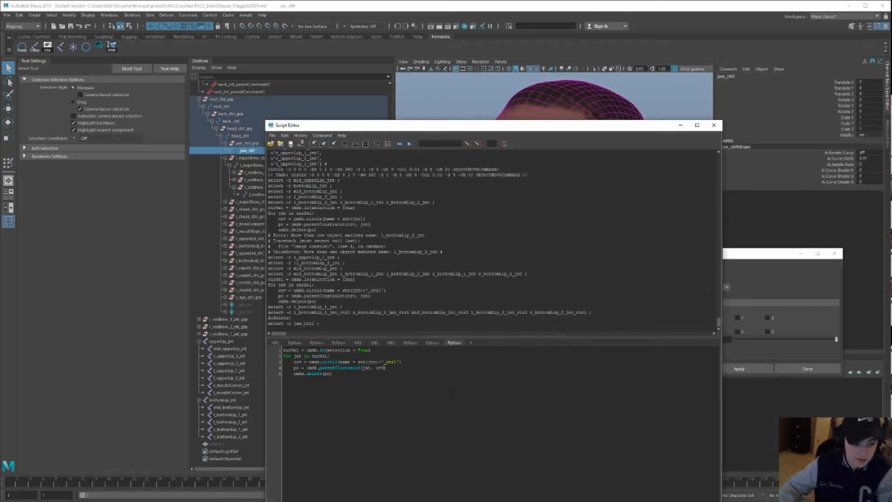
- Run the corrected script on the five bottom-lip joints to create their control circles
{"action": "left_click_drag", "start_coordinate": [360, 126], "coordinate": [528, 80]}
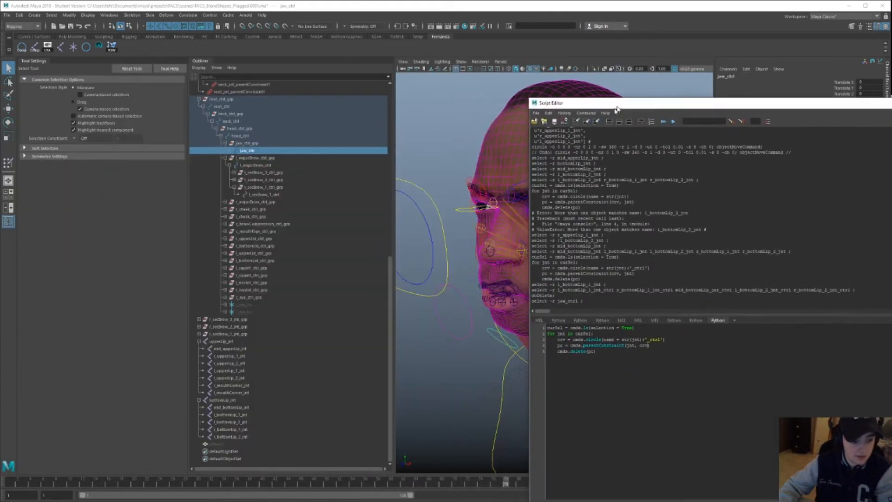
{"action": "left_click", "coordinate": [240, 437]}
{"action": "left_click", "coordinate": [230, 407], "text": "shift"}
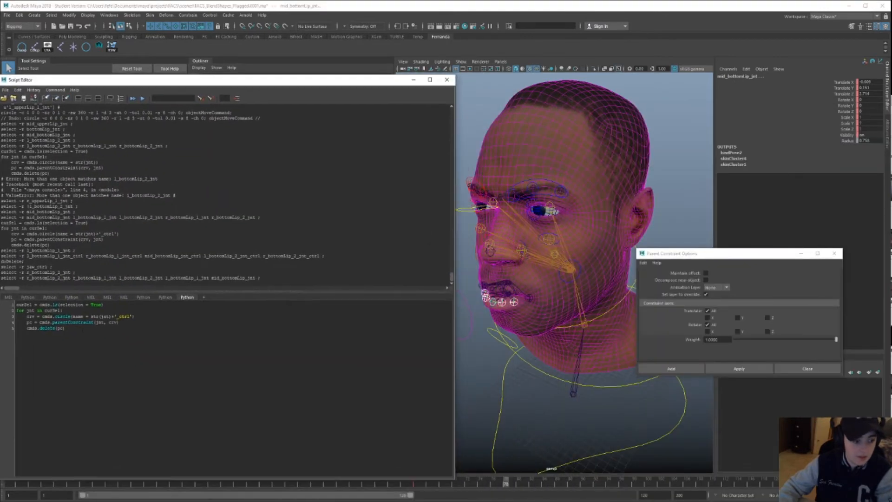
{"action": "key", "text": "ctrl+a"}
{"action": "key", "text": "ctrl+Return"}
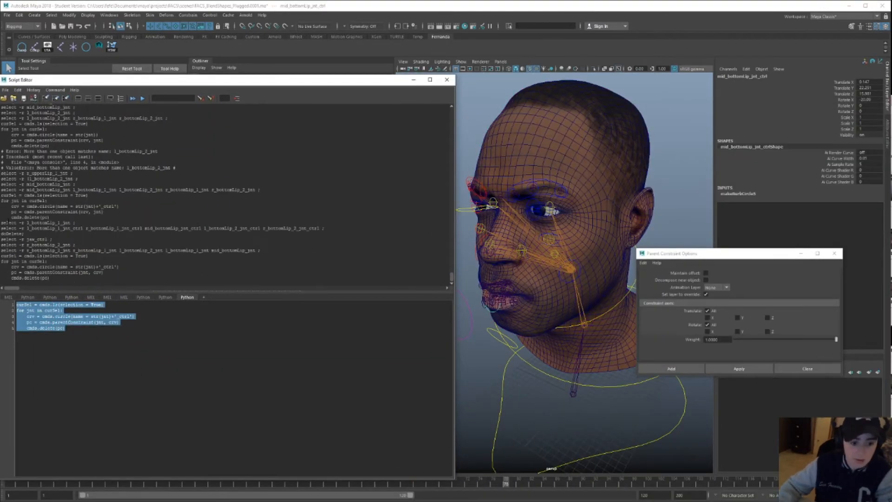
- Examine the new bottom-lip circles around the mouth from several angles against their joints
{"action": "scroll", "coordinate": [530, 373], "scroll_direction": "up", "scroll_amount": 3}
{"action": "left_click_drag", "start_coordinate": [528, 373], "coordinate": [525, 392], "text": "alt"}
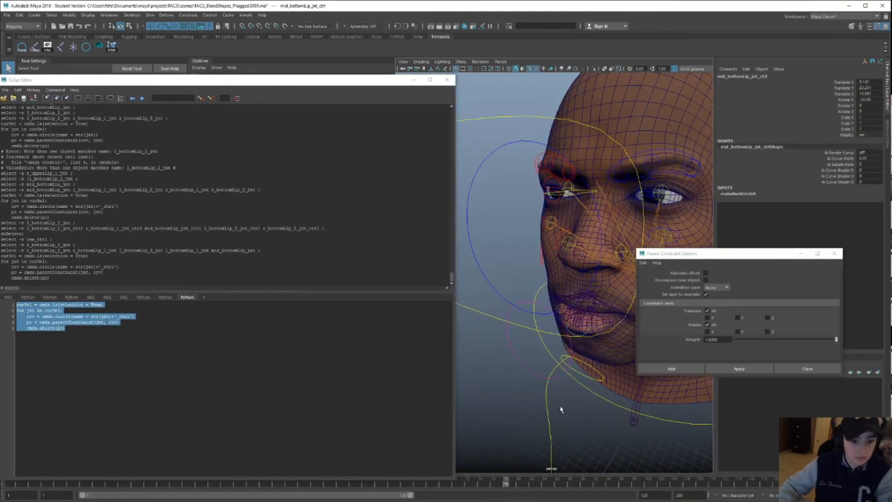
{"action": "left_click", "coordinate": [515, 406]}
{"action": "scroll", "coordinate": [547, 389], "scroll_direction": "up", "scroll_amount": 6}
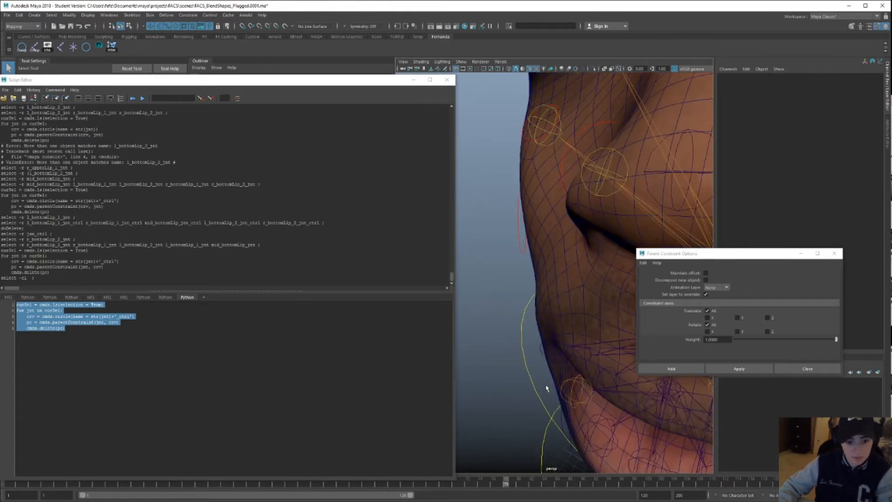
{"action": "middle_click_drag", "start_coordinate": [547, 388], "coordinate": [529, 308], "text": "alt"}
{"action": "left_click_drag", "start_coordinate": [530, 308], "coordinate": [497, 319], "text": "alt"}
{"action": "left_click", "coordinate": [571, 329]}
{"action": "mouse_move", "coordinate": [572, 329]}
{"action": "left_mouse_down", "text": "alt"}
{"action": "mouse_move", "coordinate": [545, 324]}
{"action": "mouse_move", "coordinate": [570, 335]}
{"action": "left_mouse_up", "text": "alt"}
{"action": "left_click", "coordinate": [607, 333]}
{"action": "left_click", "coordinate": [610, 332]}
{"action": "left_click_drag", "start_coordinate": [202, 81], "coordinate": [103, 101]}
{"action": "left_click_drag", "start_coordinate": [529, 298], "coordinate": [458, 297], "text": "alt"}
- Go through the bottom-lip control curves one by one in the Outliner to check their placement on the lip
{"action": "left_click_drag", "start_coordinate": [247, 97], "coordinate": [863, 126]}
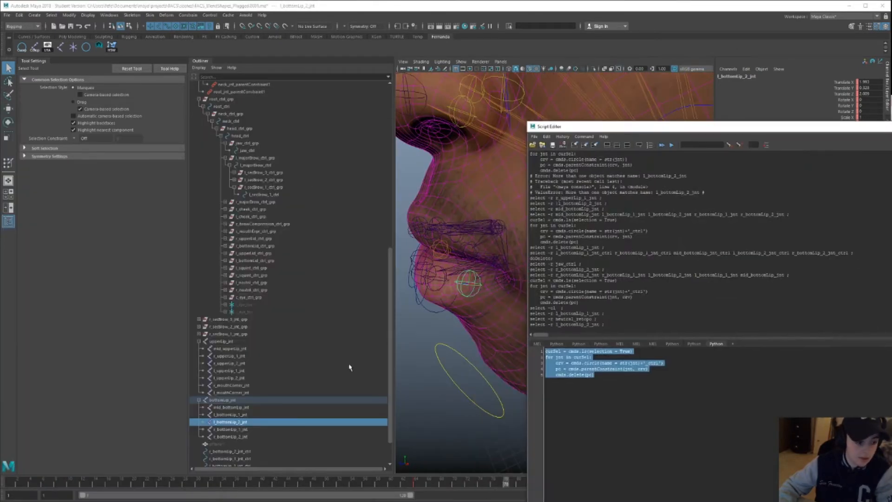
{"action": "scroll", "coordinate": [352, 366], "scroll_direction": "down", "scroll_amount": 2}
{"action": "left_click", "coordinate": [248, 444]}
{"action": "left_click", "coordinate": [247, 436]}
{"action": "left_click", "coordinate": [247, 428]}
{"action": "left_click", "coordinate": [246, 421]}
{"action": "left_click", "coordinate": [247, 414]}
{"action": "right_click_drag", "start_coordinate": [474, 353], "coordinate": [489, 331], "text": "alt"}
{"action": "middle_click_drag", "start_coordinate": [479, 321], "coordinate": [494, 339], "text": "alt"}
{"action": "right_click_drag", "start_coordinate": [494, 339], "coordinate": [341, 351], "text": "alt"}
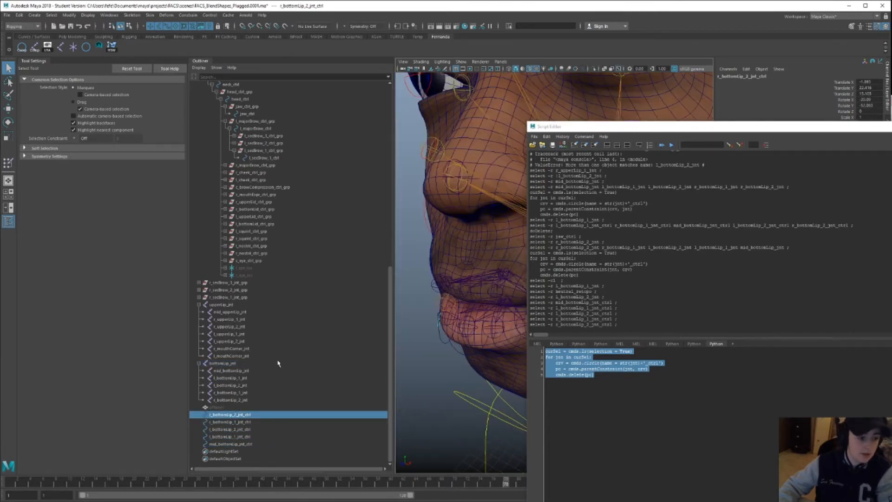
- Run the script on the joints under upperLip_jnt, from mid_upperLip_jnt to l_mouthCorner_jnt
{"action": "left_click", "coordinate": [229, 357]}
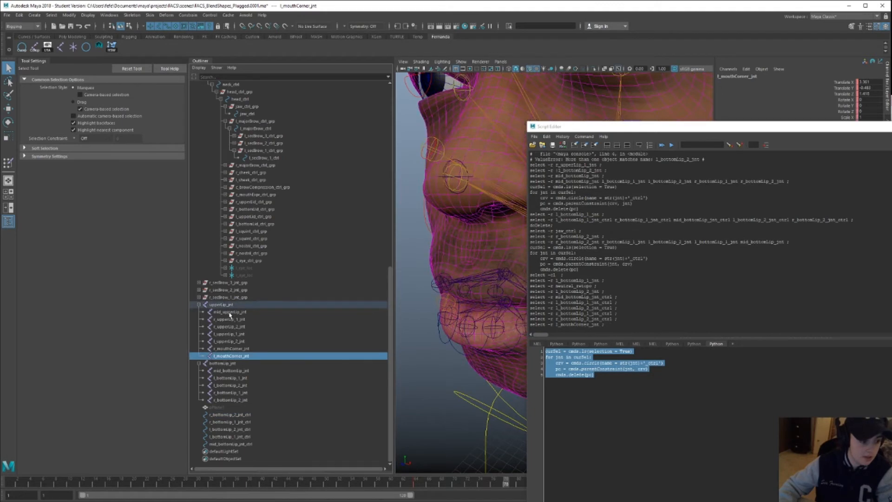
{"action": "left_click", "coordinate": [230, 312], "text": "shift"}
{"action": "left_click", "coordinate": [698, 411]}
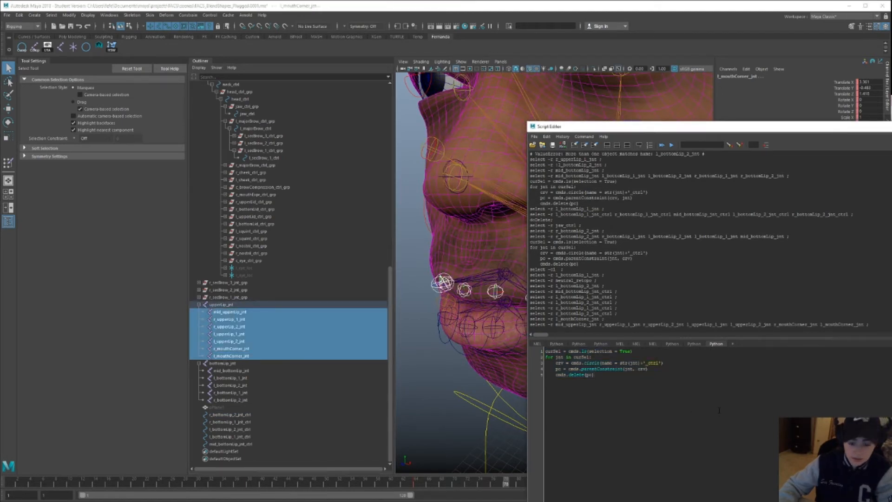
{"action": "key", "text": "ctrl+a"}
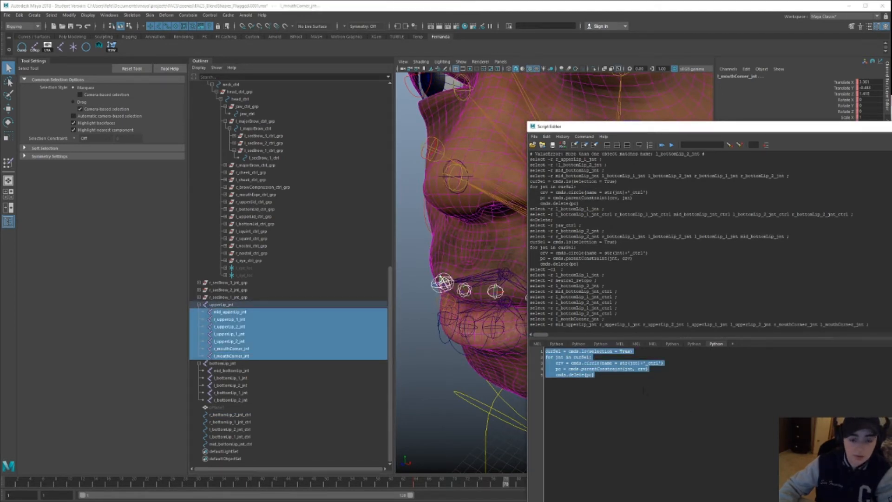
{"action": "key", "text": "ctrl+Return"}
- Check the new upper-lip and mouth-corner circles, and run the script on bottomLip_jnt as well
{"action": "scroll", "coordinate": [430, 348], "scroll_direction": "up", "scroll_amount": 3}
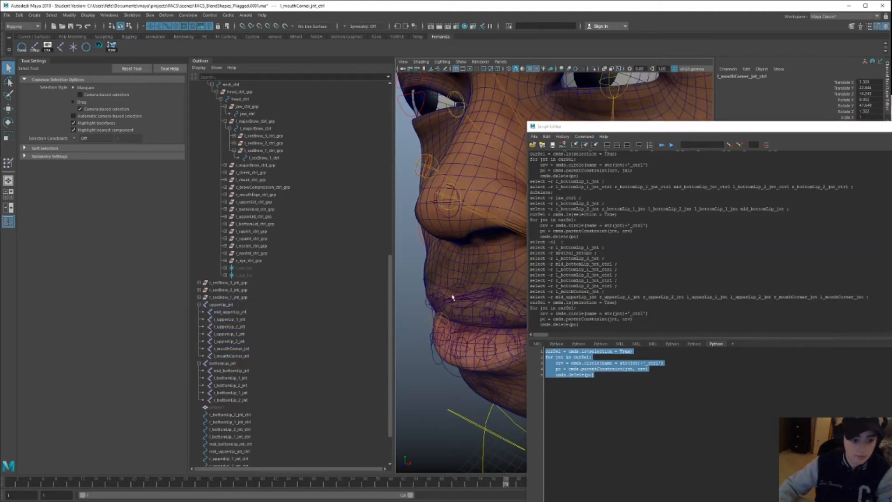
{"action": "left_click", "coordinate": [442, 292]}
{"action": "left_click", "coordinate": [439, 288]}
{"action": "mouse_move", "coordinate": [435, 298]}
{"action": "left_mouse_down", "text": "alt"}
{"action": "mouse_move", "coordinate": [449, 299]}
{"action": "mouse_move", "coordinate": [441, 309]}
{"action": "mouse_move", "coordinate": [440, 291]}
{"action": "mouse_move", "coordinate": [453, 308]}
{"action": "mouse_move", "coordinate": [445, 300]}
{"action": "left_mouse_up", "text": "alt"}
{"action": "scroll", "coordinate": [297, 381], "scroll_direction": "down", "scroll_amount": 3}
{"action": "left_click_drag", "start_coordinate": [237, 415], "coordinate": [231, 367]}
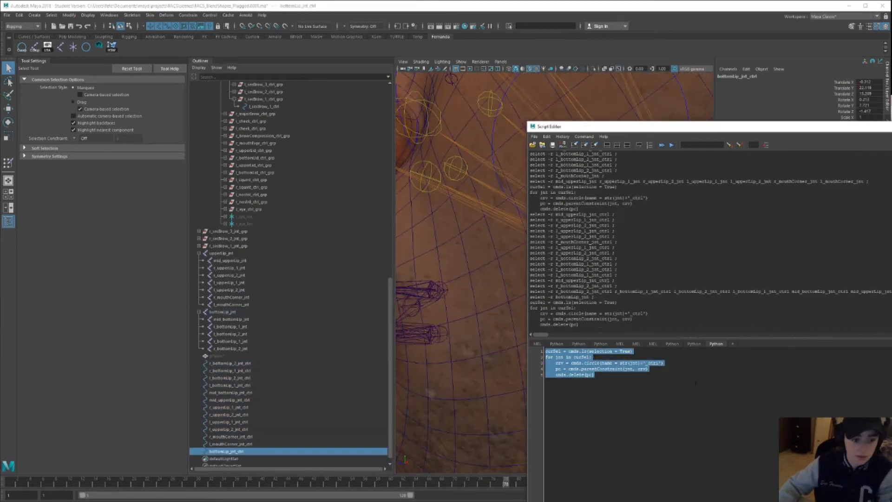
- Put each lip and mouth-corner control curve into its own group with the _ctrl_grp suffix
{"action": "left_click", "coordinate": [228, 444]}
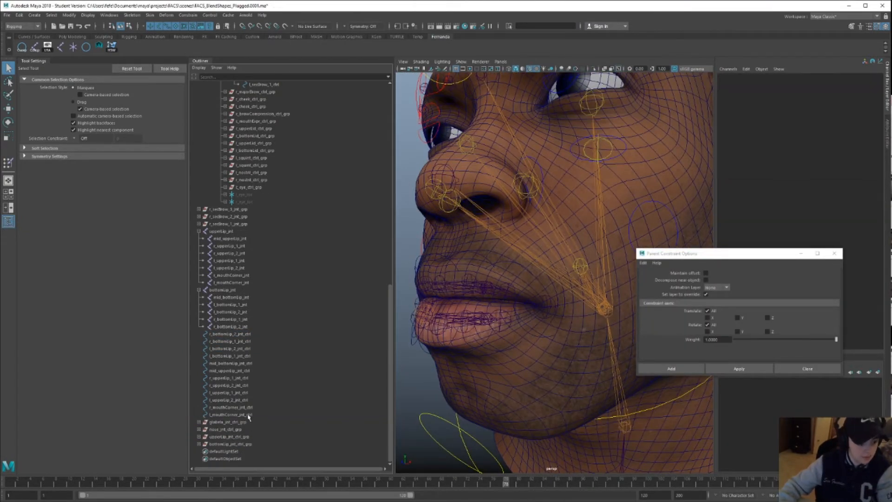
{"action": "left_click", "coordinate": [243, 399]}
{"action": "left_click", "coordinate": [247, 386]}
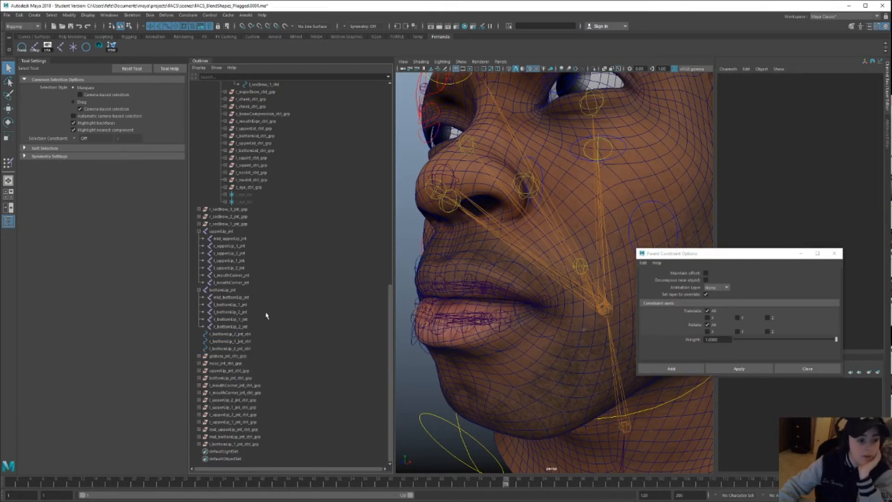
- Select the curve points of the glabella control and position them in front of the skin between the brows
{"action": "key", "text": "w"}
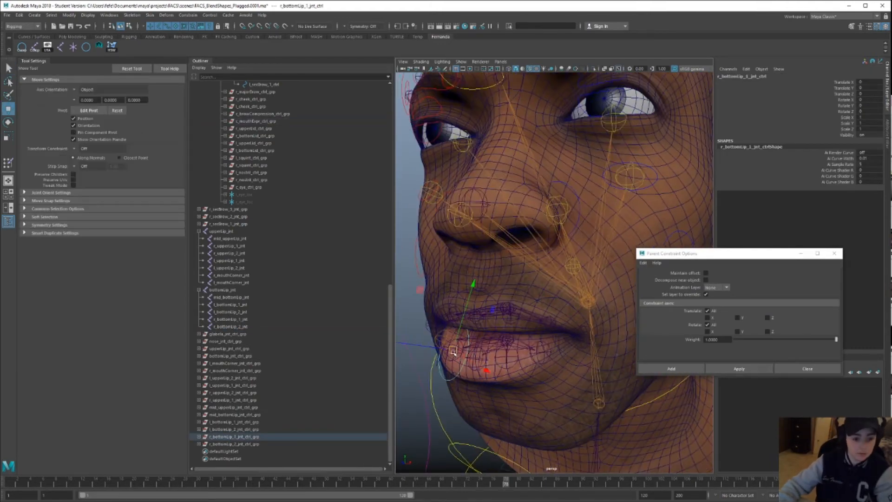
{"action": "left_click", "coordinate": [480, 206]}
{"action": "left_click", "coordinate": [604, 69]}
{"action": "left_click", "coordinate": [669, 185]}
{"action": "left_click_drag", "start_coordinate": [779, 253], "coordinate": [780, 274]}
{"action": "key", "text": "q"}
{"action": "left_click", "coordinate": [228, 334]}
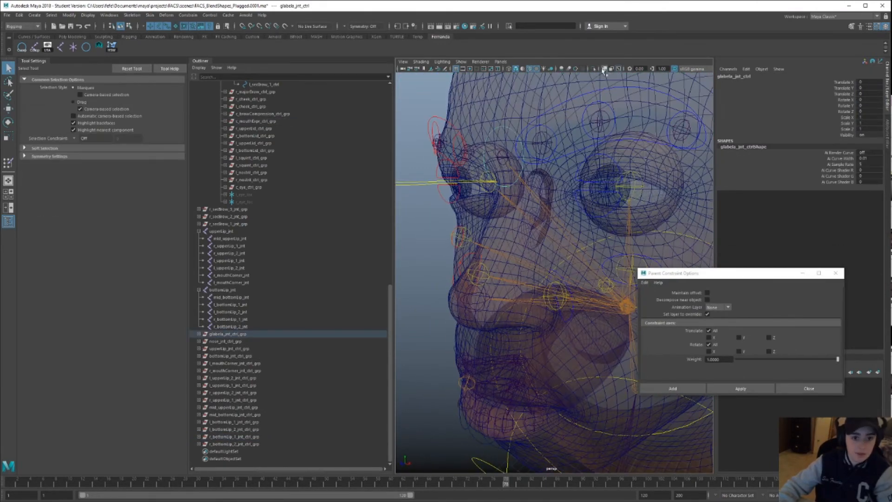
{"action": "left_click", "coordinate": [605, 69]}
{"action": "left_click_drag", "start_coordinate": [251, 158], "coordinate": [251, 180]}
{"action": "left_click", "coordinate": [366, 193]}
{"action": "left_click", "coordinate": [228, 334]}
{"action": "left_click", "coordinate": [369, 335]}
{"action": "key", "text": "w"}
{"action": "left_click_drag", "start_coordinate": [469, 260], "coordinate": [506, 260], "text": "alt"}
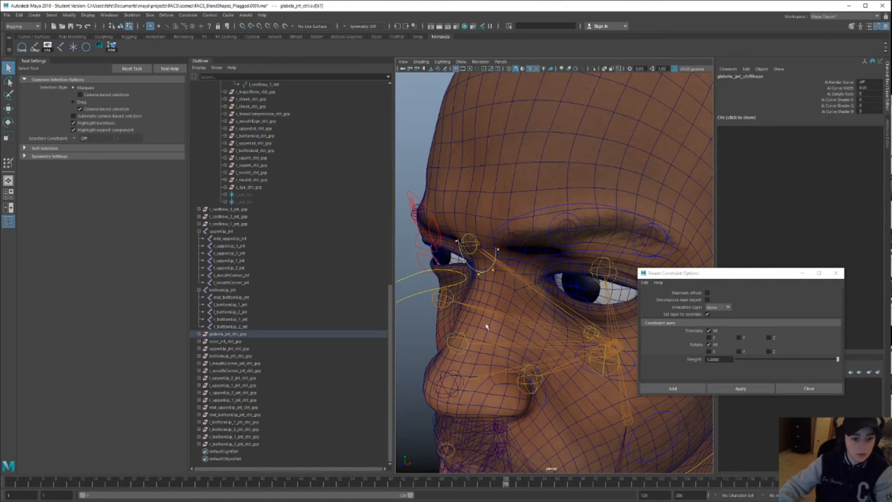
{"action": "key", "text": "q"}
- Move and scale the nose control's curve points so the circle sits in front of the nose tip
{"action": "left_click", "coordinate": [604, 69]}
{"action": "left_click", "coordinate": [129, 26]}
{"action": "left_click", "coordinate": [489, 338]}
{"action": "left_click", "coordinate": [121, 26]}
{"action": "left_click", "coordinate": [483, 341]}
{"action": "left_click", "coordinate": [605, 68]}
{"action": "left_click", "coordinate": [129, 26]}
{"action": "left_click_drag", "start_coordinate": [446, 242], "coordinate": [585, 302]}
{"action": "key", "text": "w"}
{"action": "key", "text": "r"}
{"action": "key", "text": "q"}
{"action": "left_click", "coordinate": [120, 26]}
- Scale and move the curve points of the lip and mouth-corner controls so their circles sit outside the lips
{"action": "left_click", "coordinate": [515, 258]}
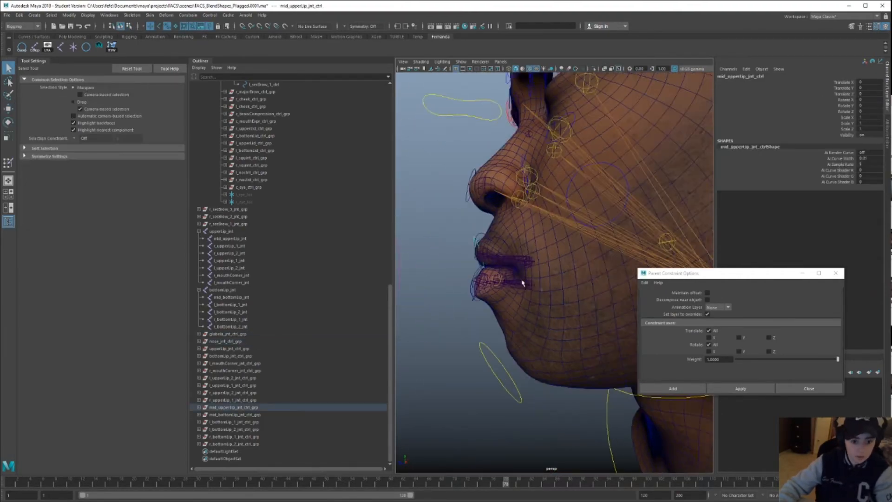
{"action": "left_click_drag", "start_coordinate": [488, 247], "coordinate": [564, 333]}
{"action": "left_click", "coordinate": [130, 26]}
{"action": "left_click_drag", "start_coordinate": [522, 232], "coordinate": [650, 320]}
{"action": "key", "text": "r"}
{"action": "left_click_drag", "start_coordinate": [580, 298], "coordinate": [617, 293], "text": "alt"}
{"action": "key", "text": "w"}
{"action": "key", "text": "q"}
{"action": "left_click_drag", "start_coordinate": [620, 260], "coordinate": [636, 298]}
{"action": "left_click_drag", "start_coordinate": [430, 263], "coordinate": [464, 301], "text": "shift"}
{"action": "key", "text": "w"}
{"action": "left_click_drag", "start_coordinate": [548, 283], "coordinate": [553, 311], "text": "alt"}
{"action": "key", "text": "q"}
- Select the mouth-corner and outer bottom-lip controls on both sides to check their shapes and move axes
{"action": "right_click_drag", "start_coordinate": [447, 308], "coordinate": [470, 312]}
{"action": "left_click", "coordinate": [454, 320]}
{"action": "key", "text": "w"}
{"action": "left_click_drag", "start_coordinate": [618, 321], "coordinate": [637, 309], "text": "alt"}
{"action": "left_click", "coordinate": [598, 320], "text": "shift"}
{"action": "left_click", "coordinate": [442, 303]}
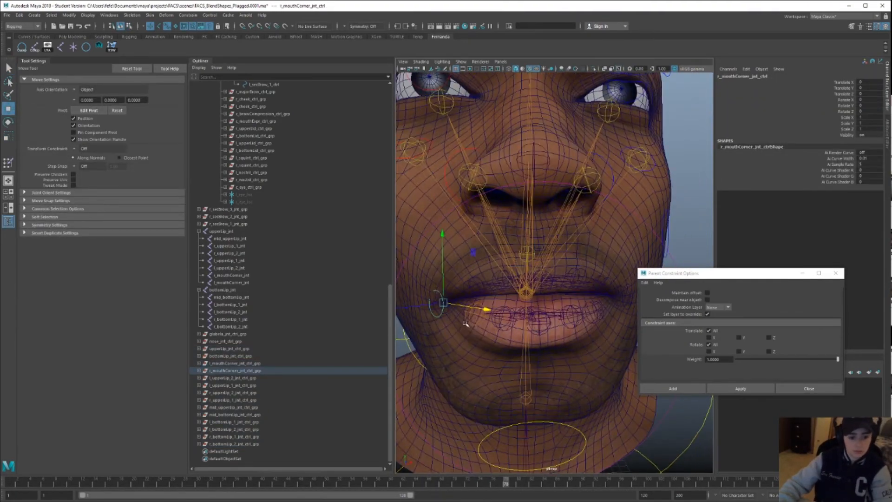
{"action": "left_click_drag", "start_coordinate": [485, 309], "coordinate": [469, 325], "text": "alt"}
{"action": "left_click", "coordinate": [466, 332]}
{"action": "left_click", "coordinate": [579, 336], "text": "shift"}
{"action": "left_click_drag", "start_coordinate": [578, 335], "coordinate": [487, 332], "text": "alt"}
{"action": "scroll", "coordinate": [541, 341], "scroll_direction": "down", "scroll_amount": 3}
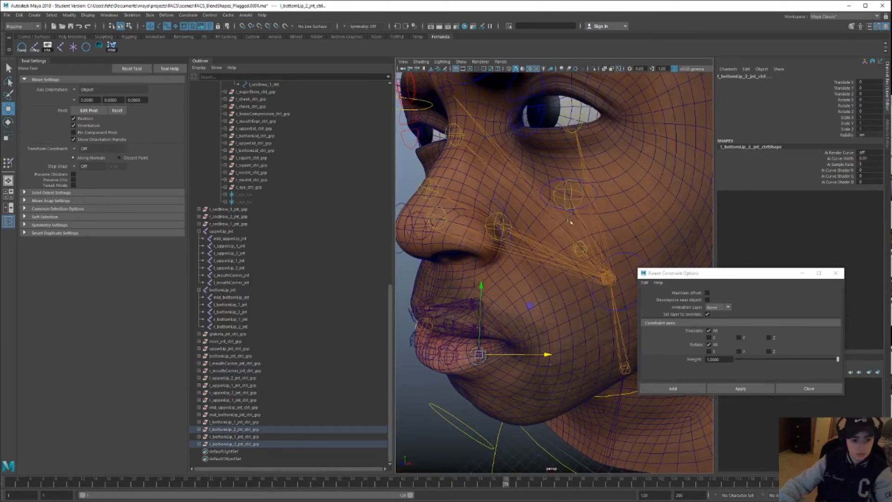
- Enable drawing overrides on the glabella control and set its index color to yellow
{"action": "middle_click_drag", "start_coordinate": [487, 233], "coordinate": [501, 302], "text": "alt"}
{"action": "left_click", "coordinate": [485, 207]}
{"action": "key", "text": "ctrl+a"}
{"action": "left_click", "coordinate": [724, 172]}
{"action": "left_click_drag", "start_coordinate": [687, 273], "coordinate": [890, 316]}
{"action": "left_click", "coordinate": [725, 240]}
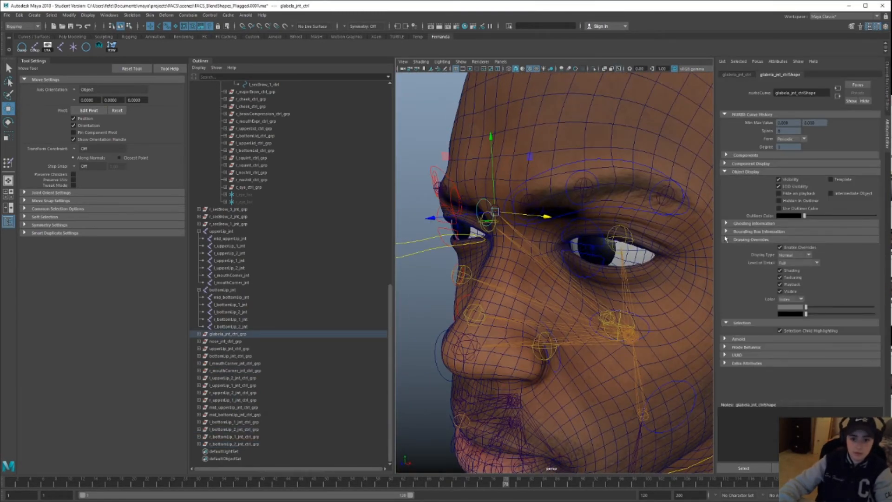
{"action": "left_click", "coordinate": [736, 74]}
{"action": "scroll", "coordinate": [762, 297], "scroll_direction": "down", "scroll_amount": 5}
{"action": "left_click", "coordinate": [726, 292]}
{"action": "left_click", "coordinate": [780, 300]}
{"action": "left_click_drag", "start_coordinate": [805, 360], "coordinate": [851, 367]}
- Enable drawing overrides on the nose control and the middle upper-lip and bottom-lip controls
{"action": "left_click", "coordinate": [493, 346]}
{"action": "left_click", "coordinate": [780, 300]}
{"action": "left_click", "coordinate": [552, 286]}
{"action": "left_click", "coordinate": [780, 306]}
{"action": "left_click", "coordinate": [544, 381]}
{"action": "left_click", "coordinate": [779, 306]}
{"action": "left_click_drag", "start_coordinate": [635, 249], "coordinate": [569, 253], "text": "alt"}
- Enable drawing overrides on the character's left lip and mouth-corner controls and color them blue
{"action": "left_click", "coordinate": [583, 279]}
{"action": "left_click", "coordinate": [780, 307]}
{"action": "mouse_move", "coordinate": [805, 367]}
{"action": "left_mouse_down"}
{"action": "mouse_move", "coordinate": [836, 367]}
{"action": "mouse_move", "coordinate": [818, 367]}
{"action": "left_mouse_up"}
{"action": "left_click", "coordinate": [574, 364]}
{"action": "left_click", "coordinate": [779, 306]}
{"action": "left_click_drag", "start_coordinate": [617, 261], "coordinate": [557, 258], "text": "alt"}
{"action": "left_click", "coordinate": [548, 349]}
{"action": "left_click", "coordinate": [779, 307]}
{"action": "left_click_drag", "start_coordinate": [805, 366], "coordinate": [818, 366]}
{"action": "left_click", "coordinate": [563, 280]}
{"action": "left_click", "coordinate": [780, 306]}
{"action": "left_click_drag", "start_coordinate": [534, 260], "coordinate": [622, 262], "text": "alt"}
- Enable drawing overrides on the character's right lip and mouth-corner controls and color them red
{"action": "left_click", "coordinate": [572, 266]}
{"action": "left_click", "coordinate": [780, 307]}
{"action": "left_click_drag", "start_coordinate": [806, 367], "coordinate": [832, 367]}
{"action": "left_click", "coordinate": [572, 335]}
{"action": "left_click", "coordinate": [780, 306]}
{"action": "left_click", "coordinate": [500, 349]}
{"action": "left_click_drag", "start_coordinate": [517, 284], "coordinate": [473, 285], "text": "alt"}
{"action": "left_click", "coordinate": [475, 299]}
{"action": "left_click", "coordinate": [780, 306]}
{"action": "left_click_drag", "start_coordinate": [805, 366], "coordinate": [832, 367]}
{"action": "left_click", "coordinate": [443, 332]}
{"action": "left_click", "coordinate": [780, 307]}
{"action": "left_click_drag", "start_coordinate": [603, 260], "coordinate": [534, 258], "text": "alt"}
- Select the control points of the upper-lip and bottom-lip controls on the face
{"action": "scroll", "coordinate": [534, 258], "scroll_direction": "down", "scroll_amount": 4}
{"action": "left_click", "coordinate": [533, 216]}
{"action": "scroll", "coordinate": [525, 295], "scroll_direction": "up", "scroll_amount": 8}
{"action": "left_click_drag", "start_coordinate": [533, 216], "coordinate": [511, 297], "text": "alt"}
{"action": "left_click", "coordinate": [557, 306]}
{"action": "left_click", "coordinate": [553, 332], "text": "shift"}
{"action": "key", "text": "F8"}
{"action": "left_click_drag", "start_coordinate": [510, 231], "coordinate": [561, 348]}
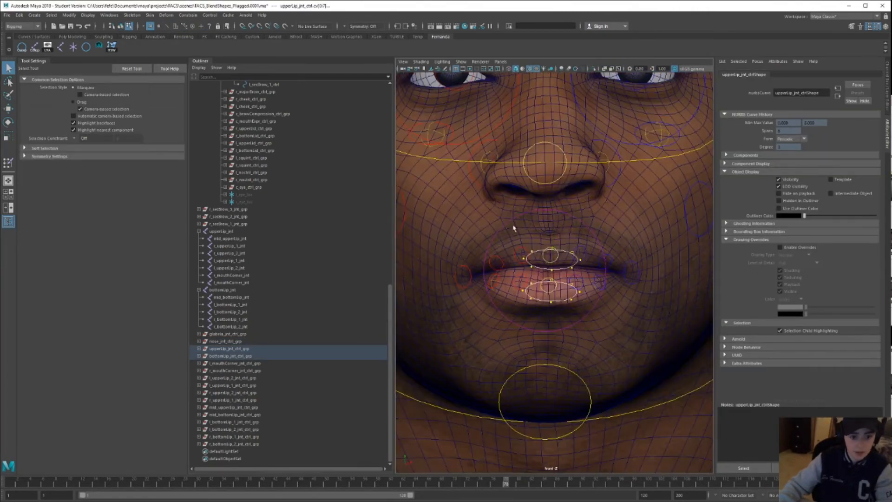
- Try to widen the bottom-lip control's shape and bend its corners to follow the lower lip
{"action": "key", "text": "r"}
{"action": "left_click", "coordinate": [541, 297]}
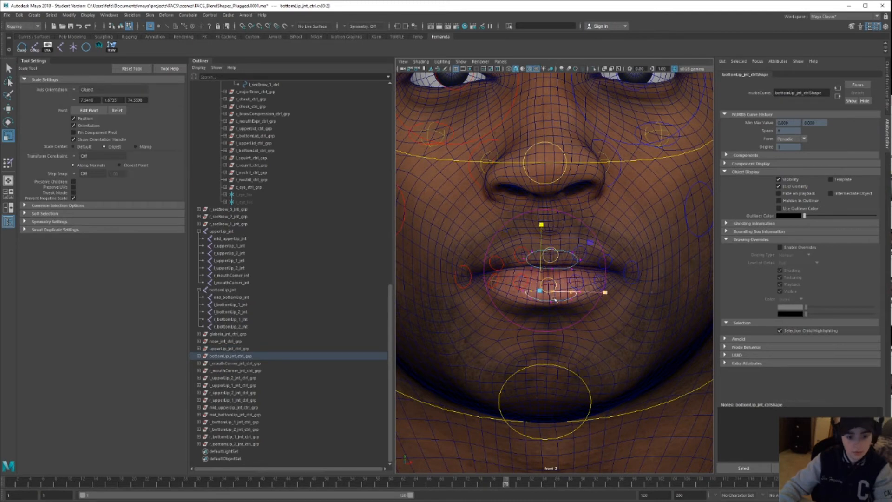
{"action": "left_click", "coordinate": [83, 97]}
{"action": "key", "text": "w"}
{"action": "key", "text": "r"}
{"action": "left_click_drag", "start_coordinate": [540, 290], "coordinate": [578, 291]}
{"action": "key", "text": "e"}
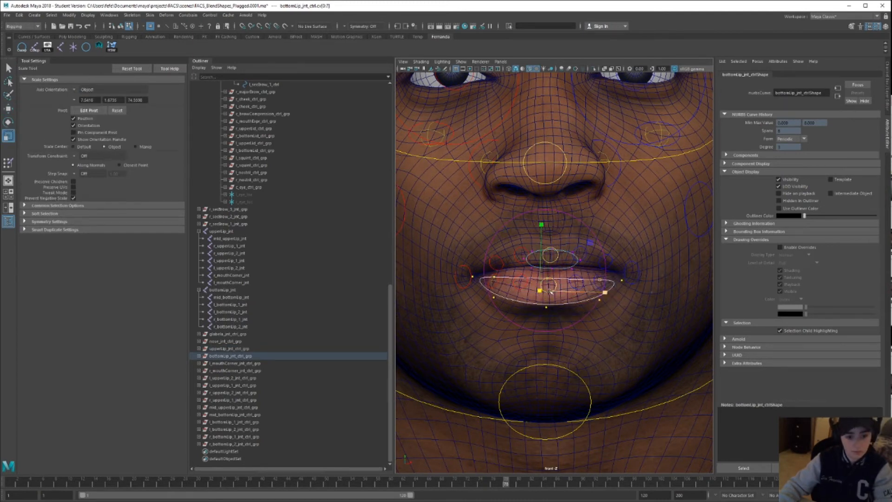
{"action": "key", "text": "w"}
{"action": "left_click", "coordinate": [643, 276]}
{"action": "left_click", "coordinate": [618, 278], "text": "shift"}
- Try to widen the upper-lip control's shape across the upper lip
{"action": "key", "text": "r"}
{"action": "left_click_drag", "start_coordinate": [517, 243], "coordinate": [577, 260]}
{"action": "key", "text": "w"}
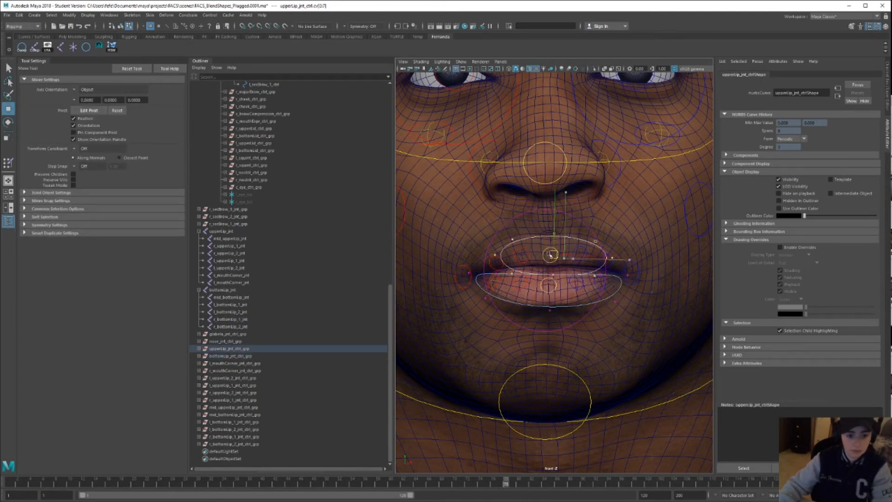
{"action": "key", "text": "q"}
{"action": "key", "text": "space"}
{"action": "key", "text": "space"}
{"action": "left_click", "coordinate": [501, 286]}
{"action": "left_click_drag", "start_coordinate": [498, 230], "coordinate": [510, 316], "text": "alt"}
{"action": "key", "text": "F8"}
{"action": "key", "text": "w"}
{"action": "left_click_drag", "start_coordinate": [425, 269], "coordinate": [460, 322]}
{"action": "left_click_drag", "start_coordinate": [511, 261], "coordinate": [534, 228], "text": "alt"}
- Delete the upperLip_jnt_ctrl_grp and bottomLip_jnt_ctrl_grp control groups
{"action": "key", "text": "F8"}
{"action": "key", "text": "q"}
{"action": "key", "text": "ctrl+a"}
{"action": "key", "text": "Delete"}
{"action": "key", "text": "e"}
{"action": "left_click", "coordinate": [267, 356]}
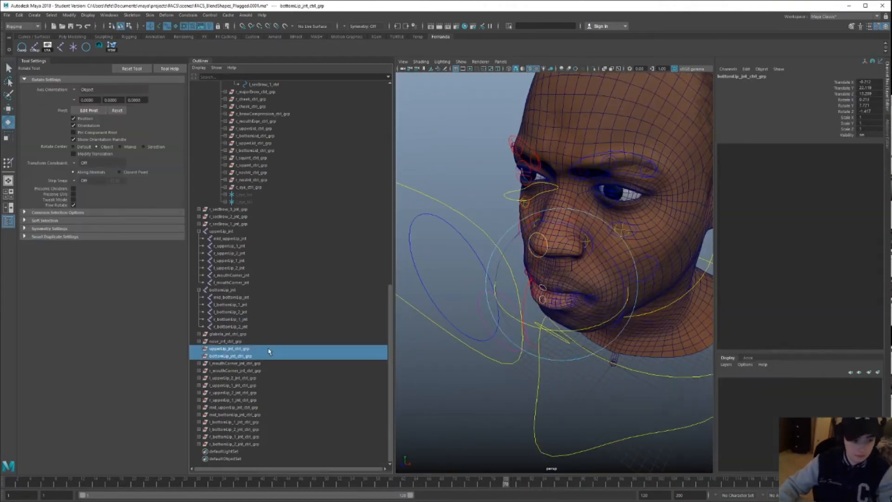
{"action": "left_click", "coordinate": [270, 349], "text": "shift"}
{"action": "key", "text": "Delete"}
- Run the Python script again to create new control circles for the upperLip_jnt and bottomLip_jnt joints
{"action": "scroll", "coordinate": [558, 232], "scroll_direction": "up", "scroll_amount": 6}
{"action": "left_click", "coordinate": [617, 69]}
{"action": "left_click", "coordinate": [513, 215]}
{"action": "left_click", "coordinate": [885, 499]}
{"action": "left_click", "coordinate": [227, 304], "text": "ctrl"}
{"action": "key", "text": "ctrl+Return"}
{"action": "left_click", "coordinate": [244, 451]}
- Expand the two new lip control groups and set the Move tool's axis orientation to World for their control points
{"action": "scroll", "coordinate": [233, 453], "scroll_direction": "down", "scroll_amount": 1}
{"action": "left_click", "coordinate": [199, 443]}
{"action": "left_click", "coordinate": [199, 437]}
{"action": "scroll", "coordinate": [534, 260], "scroll_direction": "down", "scroll_amount": 6}
{"action": "left_click", "coordinate": [605, 69]}
{"action": "key", "text": "F8"}
{"action": "left_click_drag", "start_coordinate": [473, 241], "coordinate": [527, 395]}
{"action": "key", "text": "w"}
{"action": "left_click", "coordinate": [88, 90]}
{"action": "left_click", "coordinate": [88, 94]}
{"action": "key", "text": "F8"}
- Select the control points of both new lip controls and set the Scale tool's axis orientation to World
{"action": "left_click", "coordinate": [230, 437]}
{"action": "left_click_drag", "start_coordinate": [534, 288], "coordinate": [566, 297], "text": "alt"}
{"action": "left_click", "coordinate": [231, 444]}
{"action": "left_click", "coordinate": [229, 458], "text": "ctrl"}
{"action": "key", "text": "F8"}
{"action": "key", "text": "r"}
{"action": "left_click", "coordinate": [87, 90]}
{"action": "left_click_drag", "start_coordinate": [511, 261], "coordinate": [507, 278], "text": "alt"}
{"action": "left_click", "coordinate": [87, 102]}
- Set the scale center to Default and scale the control points of both lip controls
{"action": "key", "text": "w"}
{"action": "key", "text": "space"}
{"action": "key", "text": "r"}
{"action": "scroll", "coordinate": [552, 268], "scroll_direction": "down", "scroll_amount": 1}
{"action": "key", "text": "space"}
{"action": "key", "text": "space"}
{"action": "left_click", "coordinate": [84, 147]}
{"action": "left_click_drag", "start_coordinate": [539, 249], "coordinate": [516, 251]}
{"action": "left_click_drag", "start_coordinate": [534, 288], "coordinate": [553, 283], "text": "alt"}
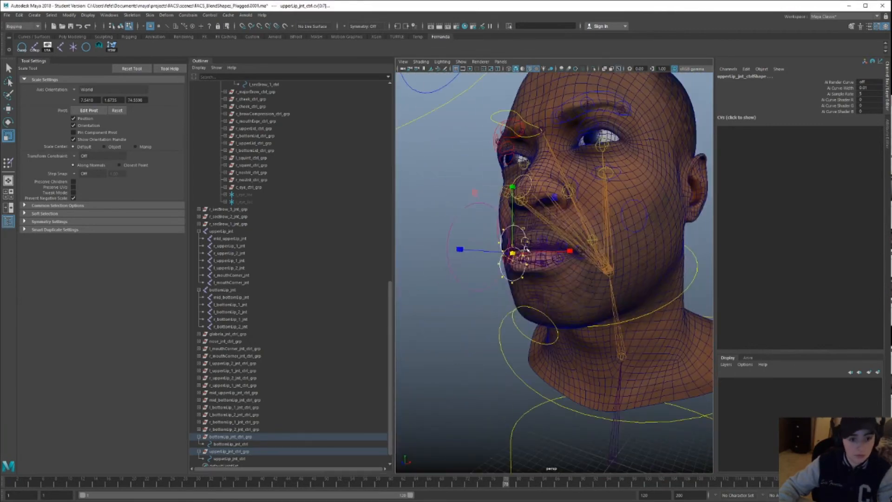
- Reshape the upper-lip control into a wide arch that follows the upper lip in the front view
{"action": "key", "text": "space"}
{"action": "key", "text": "space"}
{"action": "scroll", "coordinate": [550, 279], "scroll_direction": "up", "scroll_amount": 3}
{"action": "middle_click_drag", "start_coordinate": [550, 280], "coordinate": [549, 300], "text": "alt"}
{"action": "scroll", "coordinate": [553, 307], "scroll_direction": "up", "scroll_amount": 3}
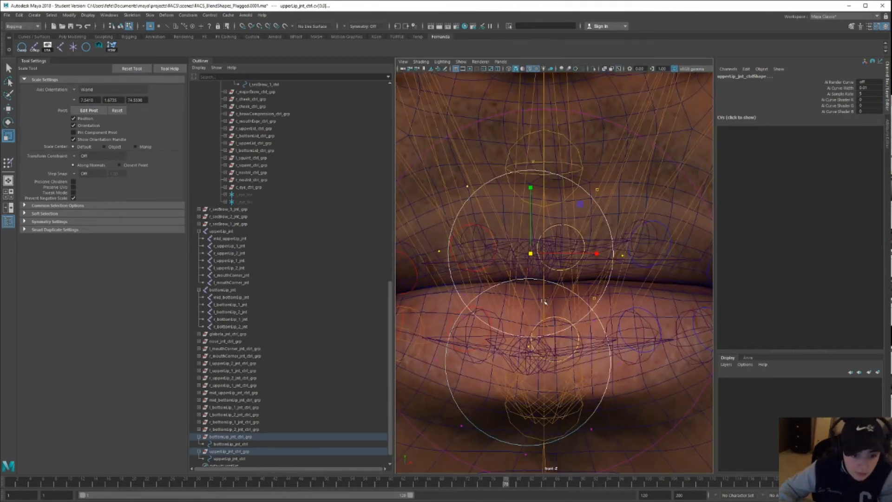
{"action": "key", "text": "w"}
{"action": "scroll", "coordinate": [538, 272], "scroll_direction": "down", "scroll_amount": 3}
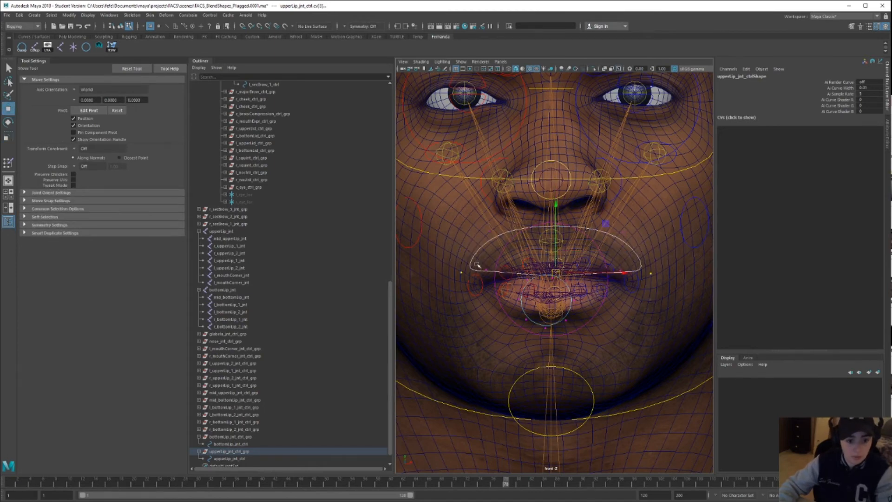
{"action": "key", "text": "r"}
{"action": "scroll", "coordinate": [485, 267], "scroll_direction": "up", "scroll_amount": 2}
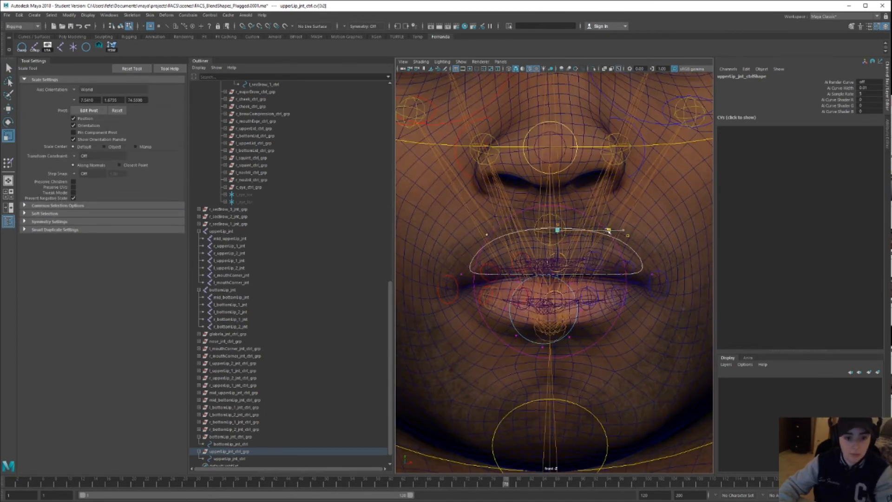
{"action": "key", "text": "q"}
{"action": "right_click_drag", "start_coordinate": [448, 207], "coordinate": [484, 195]}
- Widen and flatten the bottom-lip control, then curve it into a bowl shape following the lower lip
{"action": "left_click", "coordinate": [577, 318]}
{"action": "right_click_drag", "start_coordinate": [577, 318], "coordinate": [541, 319]}
{"action": "left_click_drag", "start_coordinate": [493, 265], "coordinate": [597, 362]}
{"action": "key", "text": "w"}
{"action": "key", "text": "r"}
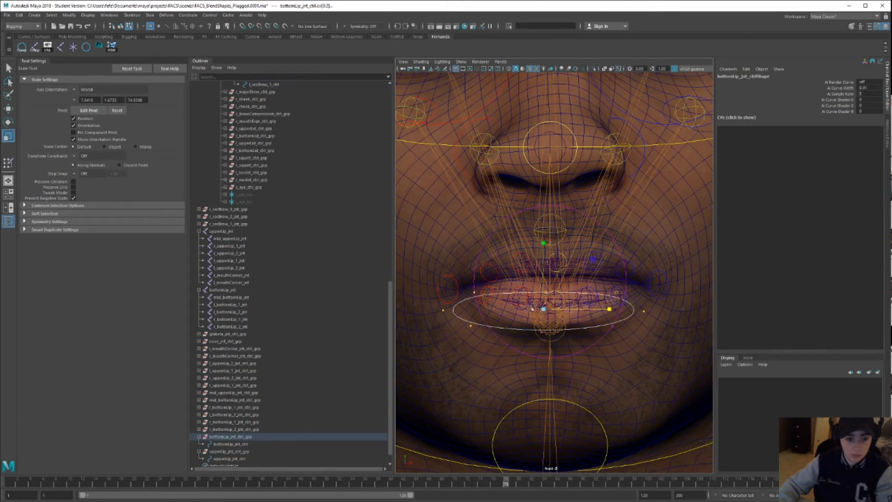
{"action": "left_click_drag", "start_coordinate": [543, 235], "coordinate": [542, 301]}
{"action": "key", "text": "w"}
{"action": "left_click_drag", "start_coordinate": [541, 300], "coordinate": [562, 281]}
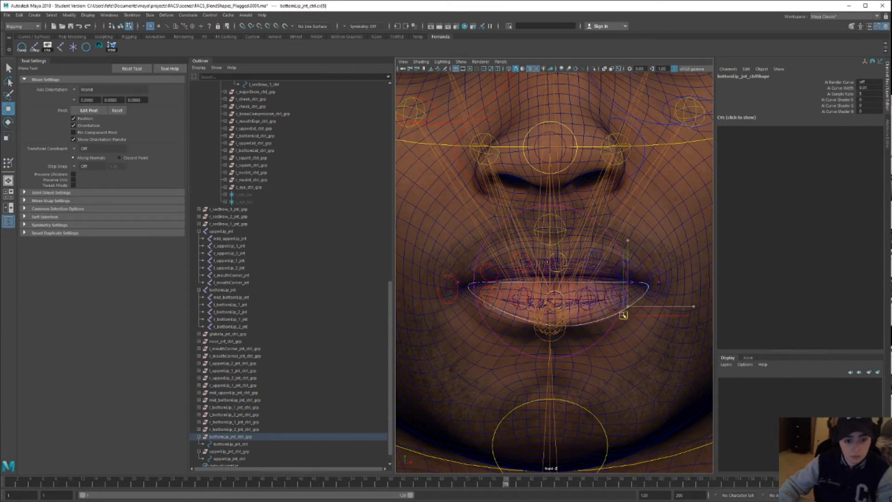
{"action": "key", "text": "q"}
{"action": "right_click_drag", "start_coordinate": [644, 294], "coordinate": [668, 285]}
- Move the control points of both lip controls forward so the shapes sit in front of the mouth
{"action": "key", "text": "space"}
{"action": "left_click_drag", "start_coordinate": [541, 244], "coordinate": [541, 223]}
{"action": "left_click_drag", "start_coordinate": [474, 243], "coordinate": [511, 237], "text": "alt"}
{"action": "key", "text": "w"}
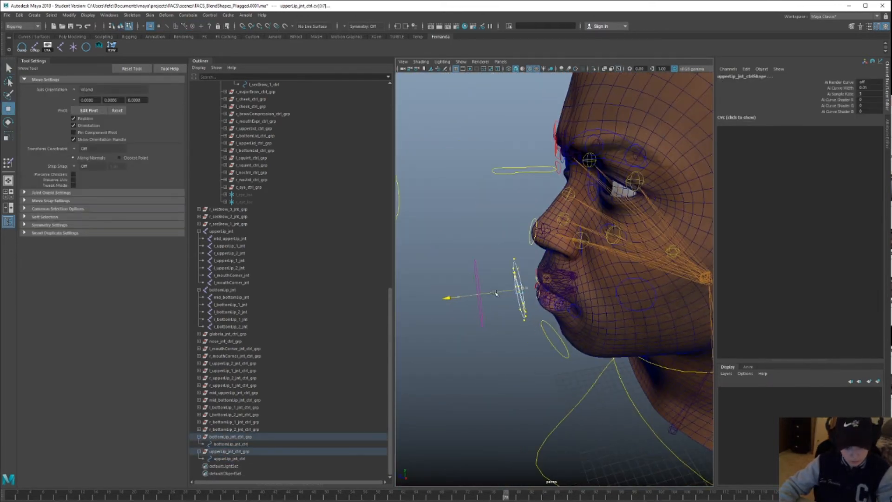
{"action": "key", "text": "q"}
{"action": "right_click_drag", "start_coordinate": [522, 254], "coordinate": [541, 250]}
- Enable drawing overrides on the upper-lip and bottom-lip controls and color them yellow
{"action": "left_click", "coordinate": [527, 254]}
{"action": "left_click_drag", "start_coordinate": [541, 250], "coordinate": [590, 239], "text": "alt"}
{"action": "key", "text": "ctrl+a"}
{"action": "left_click", "coordinate": [788, 318]}
{"action": "left_click_drag", "start_coordinate": [837, 379], "coordinate": [850, 378]}
{"action": "left_click", "coordinate": [525, 289]}
{"action": "left_click", "coordinate": [788, 318]}
{"action": "left_click", "coordinate": [469, 297]}
{"action": "key", "text": "ctrl+a"}
- Select the upper-lip control and expand the remaining face control groups to reveal their controls
{"action": "left_click", "coordinate": [522, 260]}
{"action": "key", "text": "w"}
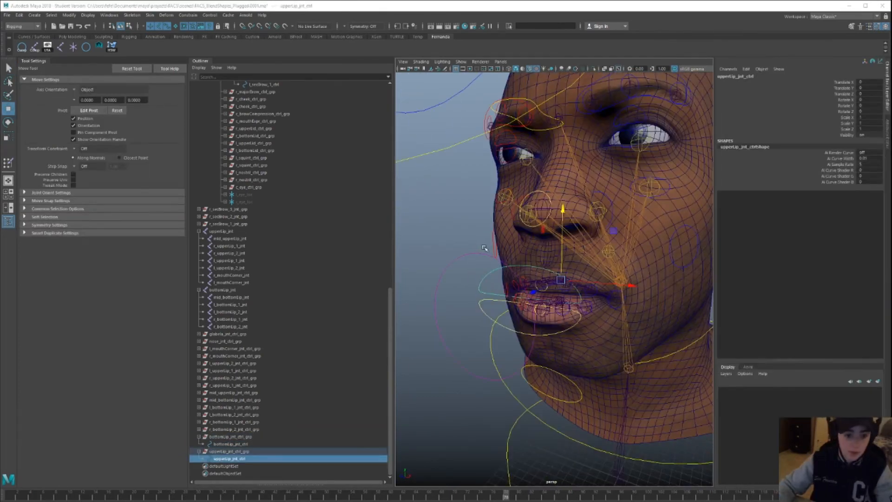
{"action": "mouse_move", "coordinate": [499, 263]}
{"action": "left_mouse_down", "text": "alt"}
{"action": "mouse_move", "coordinate": [490, 277]}
{"action": "mouse_move", "coordinate": [513, 255]}
{"action": "mouse_move", "coordinate": [506, 240]}
{"action": "mouse_move", "coordinate": [490, 253]}
{"action": "left_mouse_up", "text": "alt"}
{"action": "left_click", "coordinate": [199, 429]}
{"action": "left_click", "coordinate": [198, 422]}
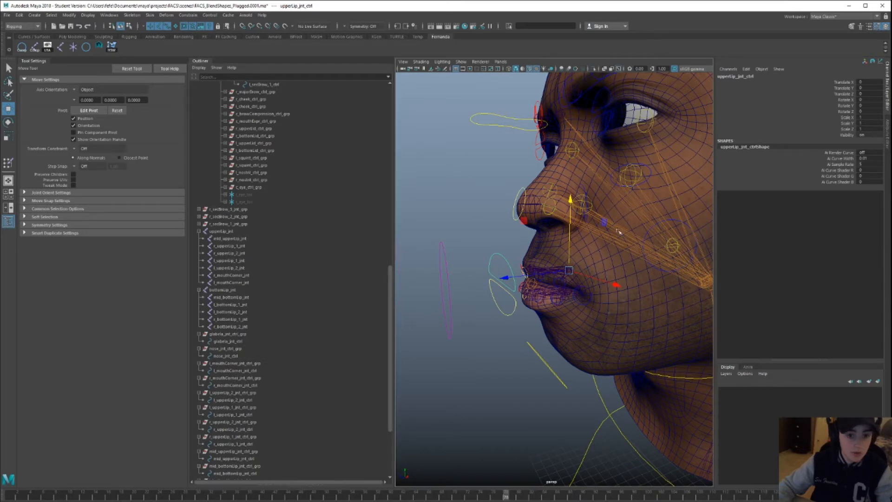
- Color the glabella and nose controls pale yellow through their drawing overrides
{"action": "middle_click_drag", "start_coordinate": [618, 231], "coordinate": [589, 377], "text": "alt"}
{"action": "left_click_drag", "start_coordinate": [589, 377], "coordinate": [651, 377], "text": "alt"}
{"action": "key", "text": "q"}
{"action": "left_click", "coordinate": [566, 278]}
{"action": "key", "text": "ctrl+a"}
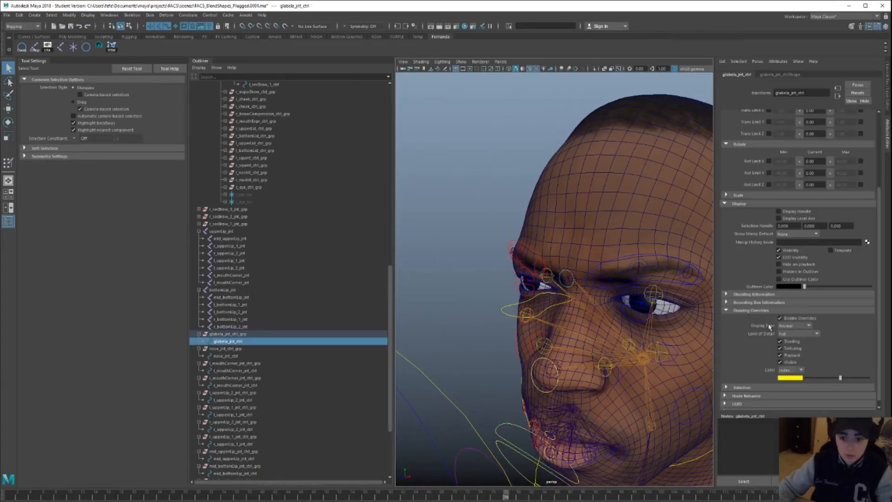
{"action": "left_click", "coordinate": [796, 319]}
{"action": "left_click", "coordinate": [441, 340]}
{"action": "left_click", "coordinate": [227, 334]}
{"action": "left_click_drag", "start_coordinate": [530, 274], "coordinate": [529, 267], "text": "alt"}
{"action": "left_click", "coordinate": [517, 253]}
{"action": "left_click", "coordinate": [534, 255]}
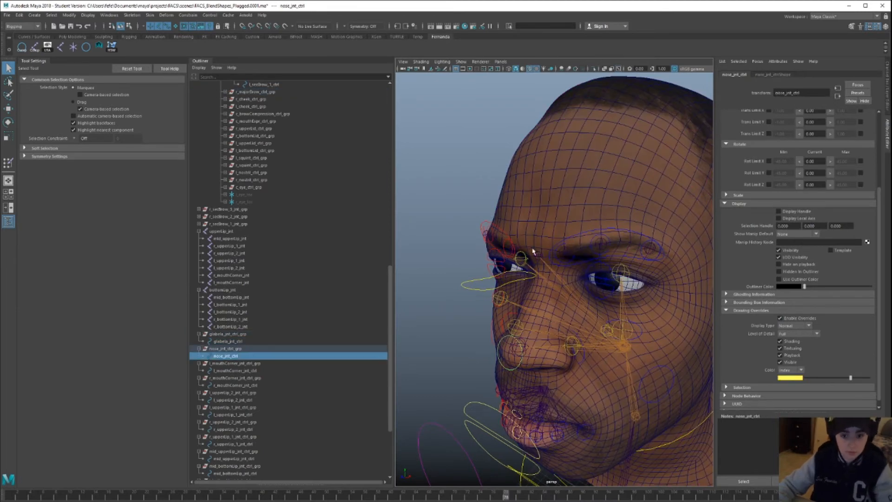
{"action": "left_click_drag", "start_coordinate": [839, 378], "coordinate": [852, 378]}
{"action": "scroll", "coordinate": [555, 279], "scroll_direction": "up", "scroll_amount": 3}
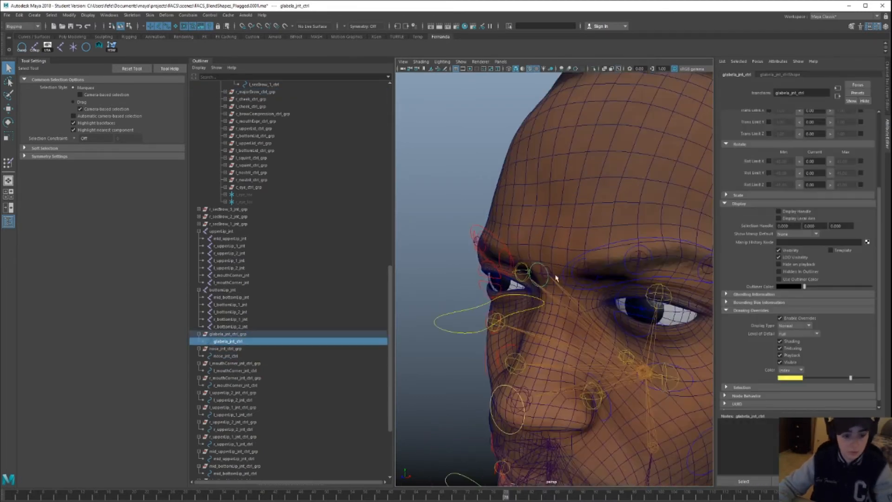
- Parent-constrain the glabella and nose joints to their controls with maintain offset enabled
{"action": "left_click", "coordinate": [542, 273], "text": "shift"}
{"action": "left_click", "coordinate": [188, 15]}
{"action": "left_click", "coordinate": [258, 34]}
{"action": "left_click", "coordinate": [663, 227]}
{"action": "left_click", "coordinate": [696, 322]}
{"action": "left_click_drag", "start_coordinate": [510, 369], "coordinate": [506, 341], "text": "alt"}
{"action": "left_click", "coordinate": [510, 336]}
{"action": "left_click", "coordinate": [518, 345], "text": "shift"}
{"action": "key", "text": "g"}
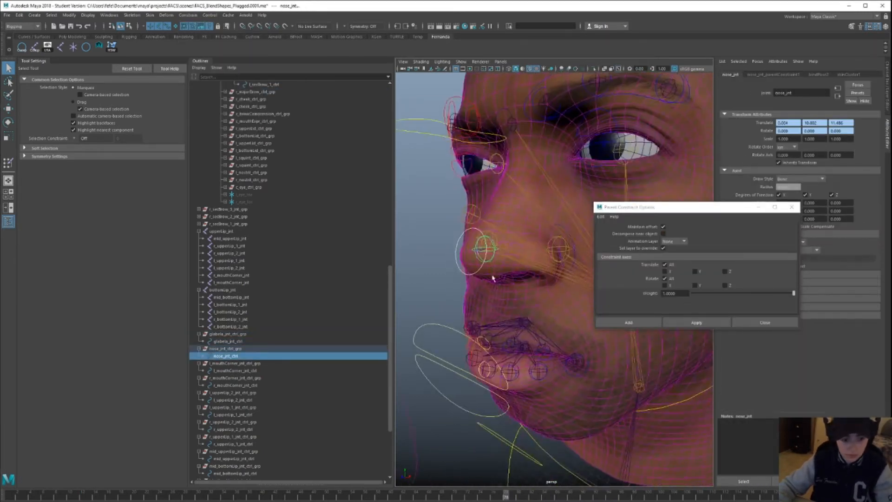
- Parent-constrain the main upper-lip, bottom-lip and left mouth-corner joints to their matching controls
{"action": "left_click", "coordinate": [496, 305], "text": "shift"}
{"action": "key", "text": "g"}
{"action": "left_click", "coordinate": [514, 269]}
{"action": "left_click", "coordinate": [515, 268], "text": "shift"}
{"action": "key", "text": "g"}
{"action": "left_click", "coordinate": [573, 326]}
{"action": "left_click", "coordinate": [574, 320], "text": "shift"}
{"action": "key", "text": "g"}
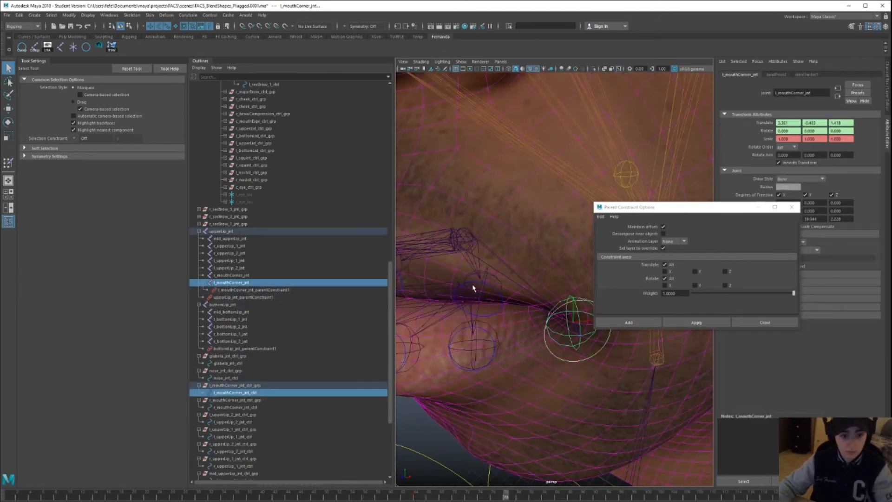
- Parent-constrain the left, middle and right joints along the upper lip to their small circle controls
{"action": "left_click", "coordinate": [534, 353], "text": "shift"}
{"action": "left_click", "coordinate": [523, 285]}
{"action": "left_click", "coordinate": [525, 287], "text": "shift"}
{"action": "key", "text": "g"}
{"action": "left_click_drag", "start_coordinate": [523, 297], "coordinate": [527, 319], "text": "alt"}
{"action": "left_click", "coordinate": [528, 319]}
{"action": "left_click", "coordinate": [532, 316], "text": "shift"}
{"action": "key", "text": "g"}
{"action": "left_click", "coordinate": [514, 314], "text": "shift"}
{"action": "key", "text": "g"}
{"action": "left_click", "coordinate": [459, 297], "text": "shift"}
{"action": "key", "text": "g"}
{"action": "left_click", "coordinate": [515, 317], "text": "shift"}
{"action": "key", "text": "g"}
- Parent-constrain the right mouth-corner joint to its control
{"action": "left_click", "coordinate": [489, 331]}
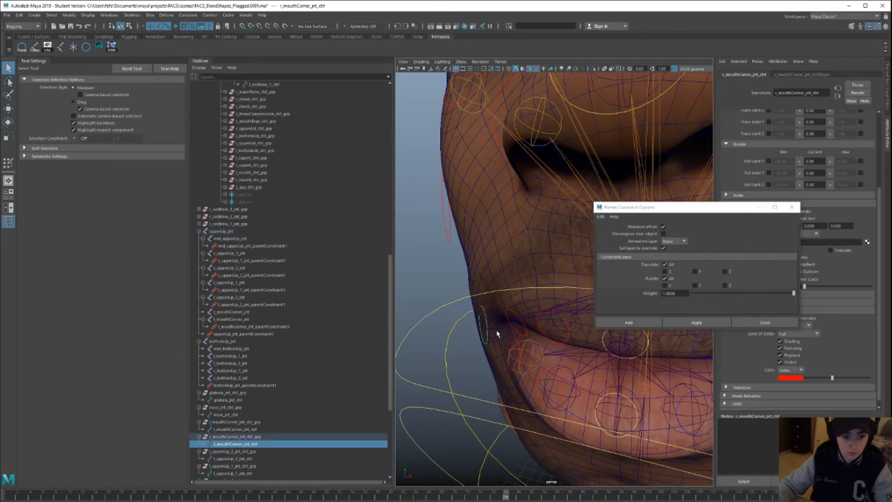
{"action": "left_click", "coordinate": [496, 329], "text": "shift"}
{"action": "key", "text": "g"}
- Parent-constrain the five joints along the bottom lip to their small circle controls
{"action": "left_click_drag", "start_coordinate": [496, 328], "coordinate": [473, 291], "text": "alt"}
{"action": "left_click", "coordinate": [466, 295]}
{"action": "left_click", "coordinate": [491, 302], "text": "shift"}
{"action": "key", "text": "g"}
{"action": "left_click_drag", "start_coordinate": [529, 307], "coordinate": [469, 318], "text": "alt"}
{"action": "left_click", "coordinate": [427, 330], "text": "shift"}
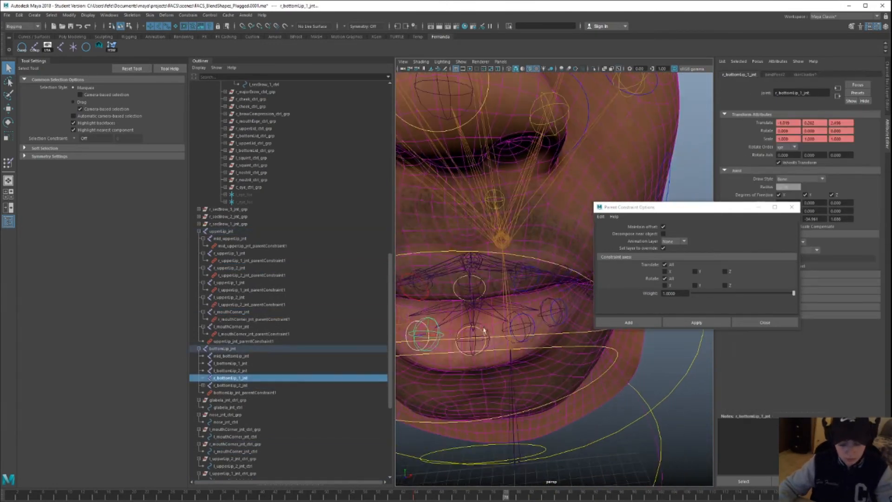
{"action": "key", "text": "g"}
{"action": "left_click", "coordinate": [481, 328], "text": "shift"}
{"action": "key", "text": "g"}
{"action": "left_click", "coordinate": [502, 312], "text": "shift"}
{"action": "left_click", "coordinate": [532, 307]}
{"action": "left_click", "coordinate": [534, 309], "text": "shift"}
{"action": "key", "text": "g"}
- Check the new constraints by selecting individual lip controls and the glabella control with the Move tool
{"action": "left_click_drag", "start_coordinate": [537, 308], "coordinate": [515, 322], "text": "alt"}
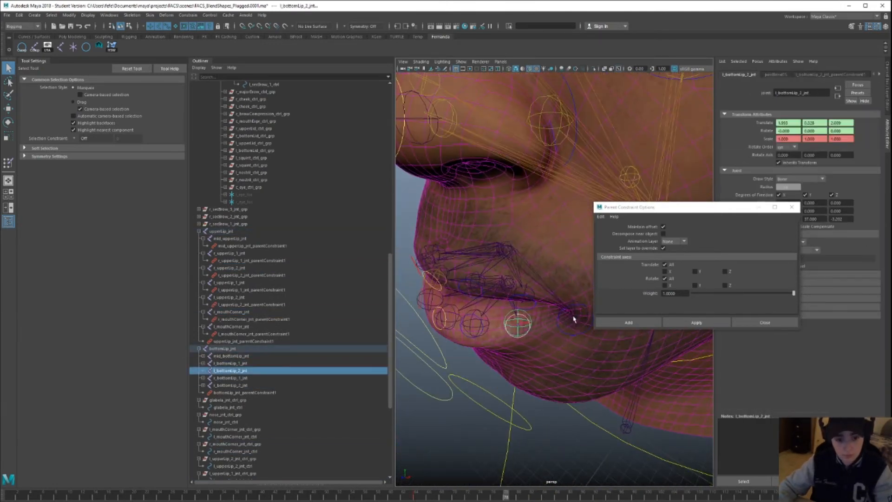
{"action": "left_click", "coordinate": [575, 321]}
{"action": "left_click", "coordinate": [572, 318], "text": "shift"}
{"action": "left_click", "coordinate": [478, 318]}
{"action": "scroll", "coordinate": [495, 316], "scroll_direction": "down", "scroll_amount": 5}
{"action": "key", "text": "w"}
{"action": "left_click", "coordinate": [514, 307]}
{"action": "left_click", "coordinate": [531, 304]}
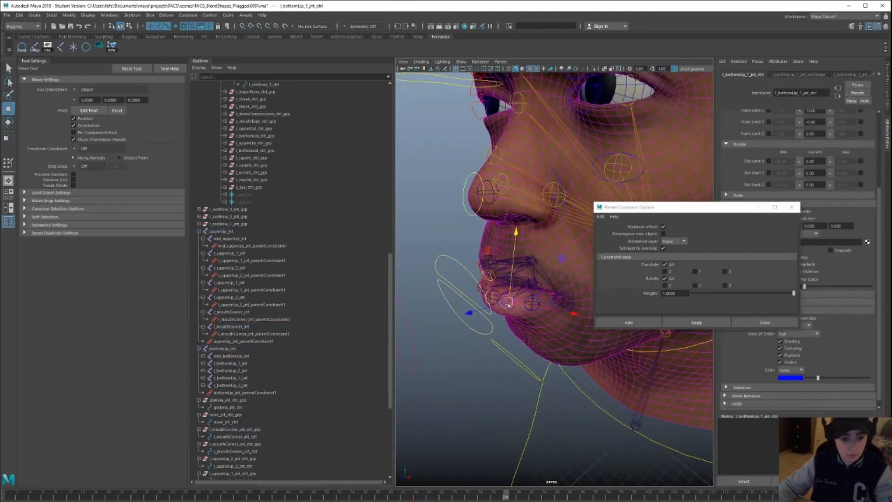
{"action": "left_click", "coordinate": [532, 287]}
{"action": "left_click_drag", "start_coordinate": [506, 300], "coordinate": [533, 385], "text": "alt"}
{"action": "left_click", "coordinate": [538, 307]}
{"action": "left_click", "coordinate": [542, 311]}
{"action": "left_click", "coordinate": [455, 261]}
{"action": "left_click_drag", "start_coordinate": [455, 263], "coordinate": [471, 297], "text": "alt"}
{"action": "left_click", "coordinate": [472, 224]}
{"action": "left_click_drag", "start_coordinate": [472, 224], "coordinate": [473, 230]}
- Close the parent constraint options and turn off the drawing overrides on the glabella control
{"action": "left_click", "coordinate": [791, 207]}
{"action": "left_click", "coordinate": [781, 318]}
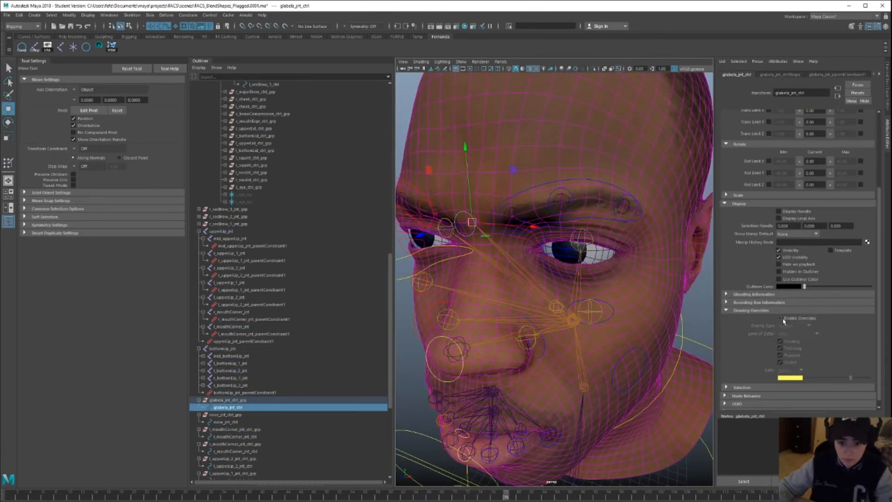
{"action": "key", "text": "Up"}
{"action": "left_click_drag", "start_coordinate": [672, 341], "coordinate": [599, 316], "text": "alt"}
{"action": "middle_click_drag", "start_coordinate": [500, 201], "coordinate": [536, 244], "text": "alt"}
{"action": "left_click_drag", "start_coordinate": [539, 244], "coordinate": [478, 187], "text": "alt"}
{"action": "left_click", "coordinate": [244, 401]}
- Parent the left and right nostril control groups under the nose control
{"action": "left_click_drag", "start_coordinate": [492, 218], "coordinate": [525, 251], "text": "alt"}
{"action": "right_click_drag", "start_coordinate": [492, 232], "coordinate": [566, 281], "text": "alt"}
{"action": "left_click", "coordinate": [572, 277]}
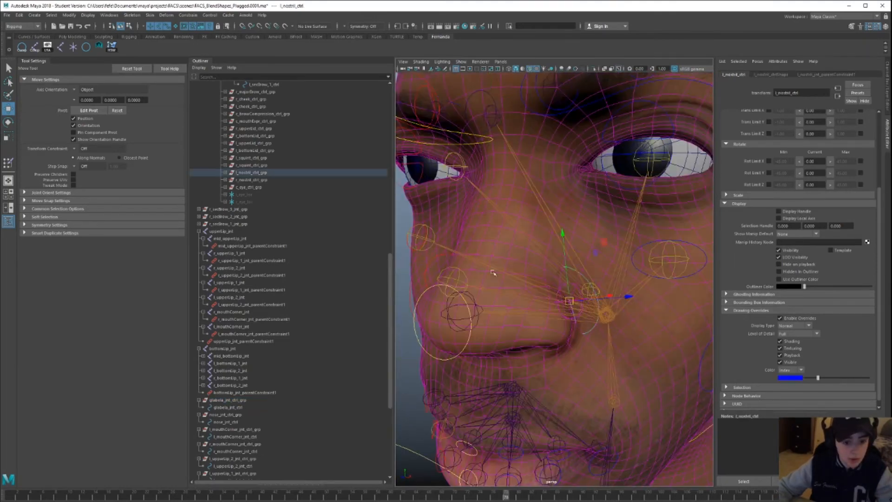
{"action": "left_click_drag", "start_coordinate": [572, 276], "coordinate": [456, 273], "text": "alt"}
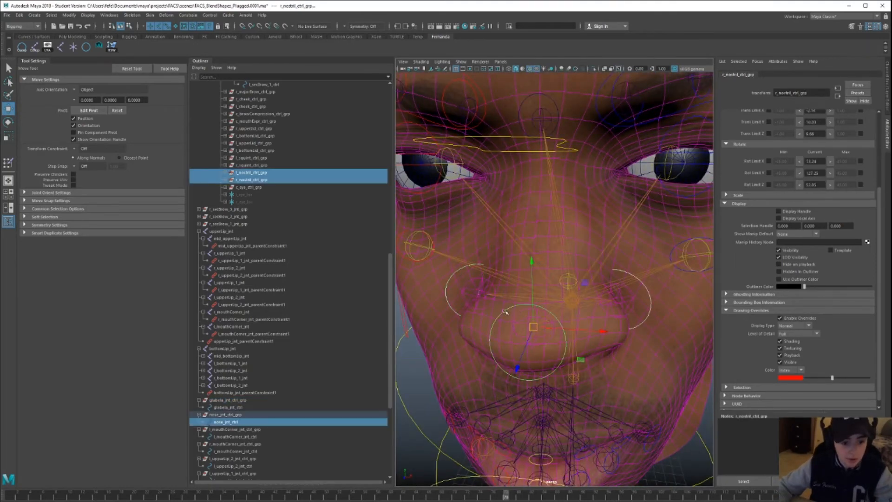
{"action": "key", "text": "p"}
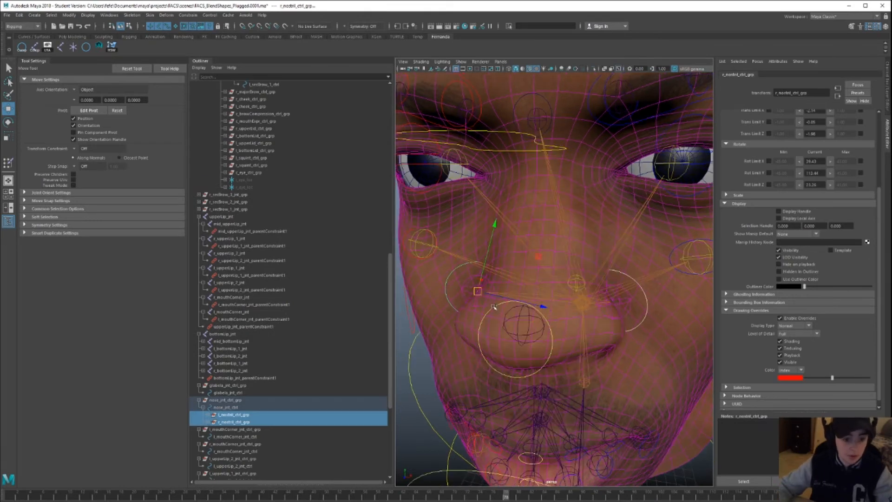
{"action": "left_click", "coordinate": [494, 308]}
- Try to parent the small upper-lip controls under the main upper-lip control
{"action": "right_click_drag", "start_coordinate": [545, 253], "coordinate": [502, 292], "text": "alt"}
{"action": "left_click_drag", "start_coordinate": [501, 293], "coordinate": [526, 297], "text": "alt"}
{"action": "left_click", "coordinate": [525, 294]}
{"action": "key", "text": "q"}
{"action": "left_click", "coordinate": [526, 296]}
{"action": "left_click", "coordinate": [543, 298], "text": "shift"}
{"action": "scroll", "coordinate": [238, 363], "scroll_direction": "down", "scroll_amount": 8}
{"action": "left_click", "coordinate": [227, 320]}
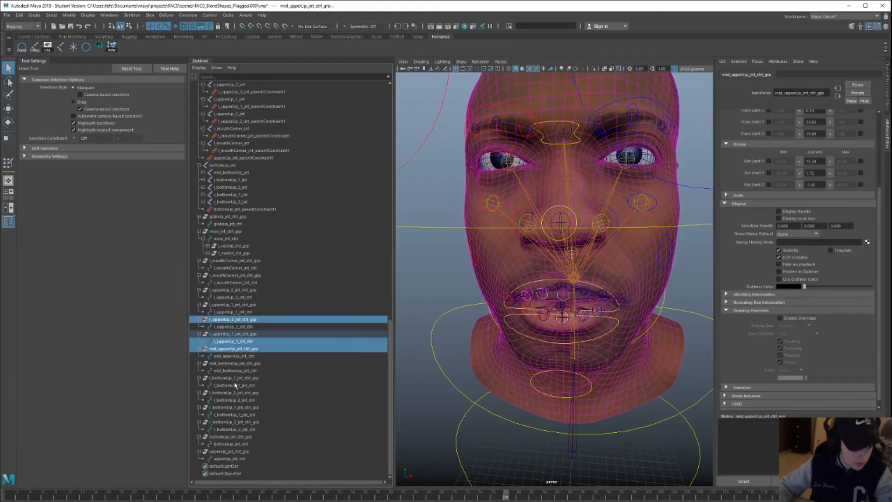
{"action": "left_click_drag", "start_coordinate": [628, 259], "coordinate": [513, 302], "text": "alt"}
{"action": "left_click", "coordinate": [483, 310], "text": "shift"}
{"action": "key", "text": "p"}
{"action": "scroll", "coordinate": [514, 302], "scroll_direction": "up", "scroll_amount": 6}
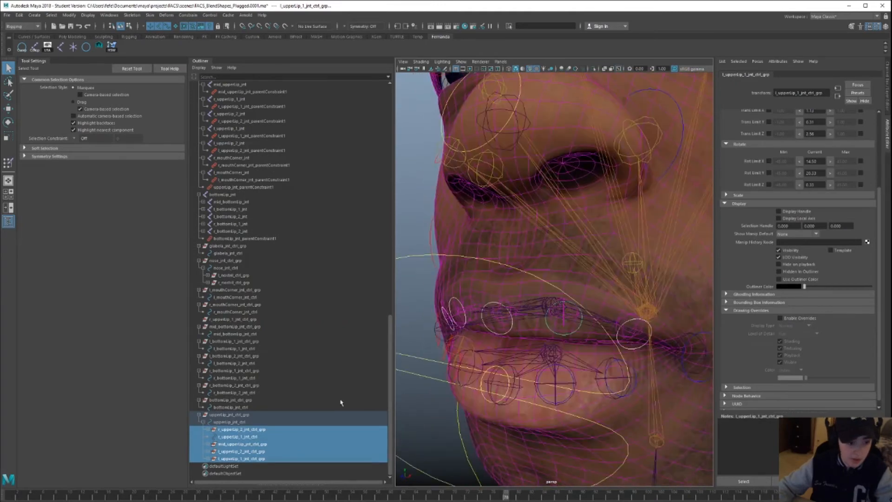
- Undo the upper-lip parenting to correct the set of selected groups
{"action": "left_click", "coordinate": [220, 399]}
{"action": "left_click", "coordinate": [225, 384]}
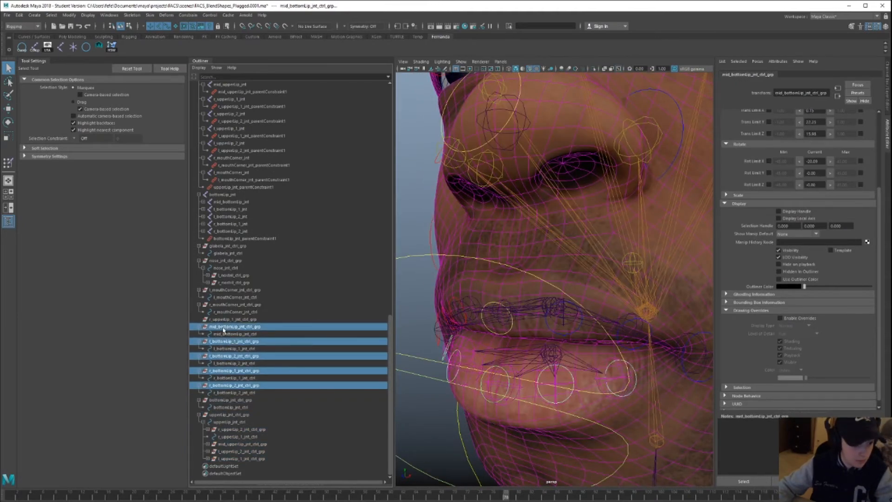
{"action": "key", "text": "ctrl+z"}
{"action": "key", "text": "ctrl+z"}
{"action": "key", "text": "ctrl+z"}
{"action": "key", "text": "ctrl+z"}
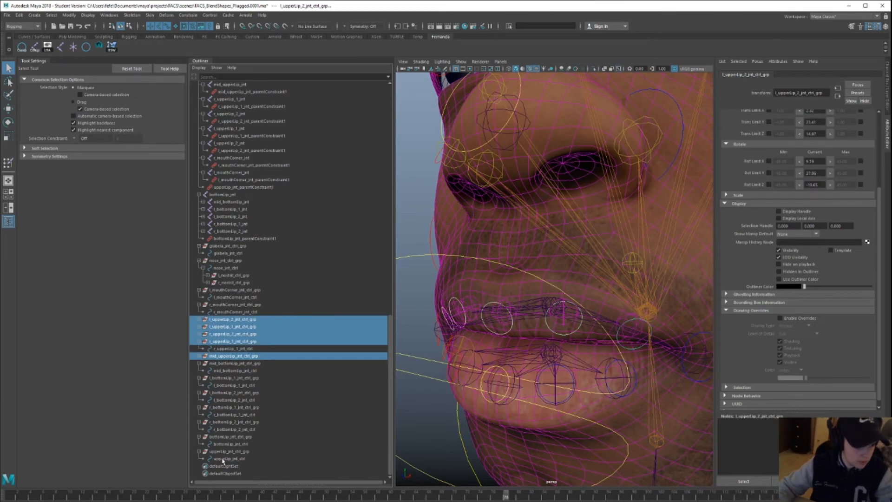
- Parent all five small upper-lip control groups under the main upper-lip control
{"action": "scroll", "coordinate": [573, 307], "scroll_direction": "down", "scroll_amount": 6}
{"action": "left_click_drag", "start_coordinate": [573, 308], "coordinate": [548, 313], "text": "alt"}
{"action": "left_click", "coordinate": [474, 296], "text": "shift"}
{"action": "key", "text": "p"}
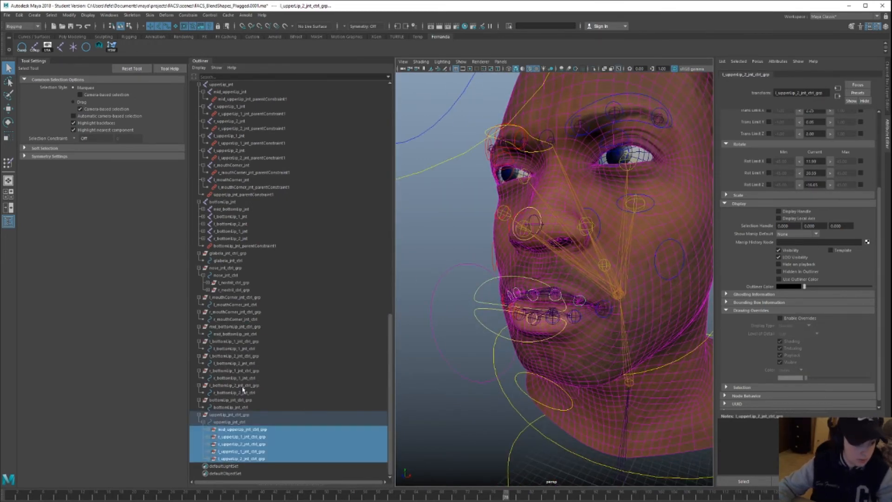
- Parent the five small bottom-lip control groups under the main bottom-lip control, and that control's group under the jaw control
{"action": "left_click", "coordinate": [221, 386]}
{"action": "left_click_drag", "start_coordinate": [451, 389], "coordinate": [446, 293], "text": "alt"}
{"action": "left_click", "coordinate": [498, 339], "text": "shift"}
{"action": "key", "text": "p"}
{"action": "left_click", "coordinate": [226, 368]}
{"action": "left_click", "coordinate": [226, 364]}
{"action": "key", "text": "p"}
- Parent the main upper-lip control's group under the head control
{"action": "left_click", "coordinate": [482, 280]}
{"action": "left_click", "coordinate": [230, 415]}
{"action": "scroll", "coordinate": [523, 320], "scroll_direction": "down", "scroll_amount": 5}
{"action": "left_click_drag", "start_coordinate": [523, 321], "coordinate": [553, 331], "text": "alt"}
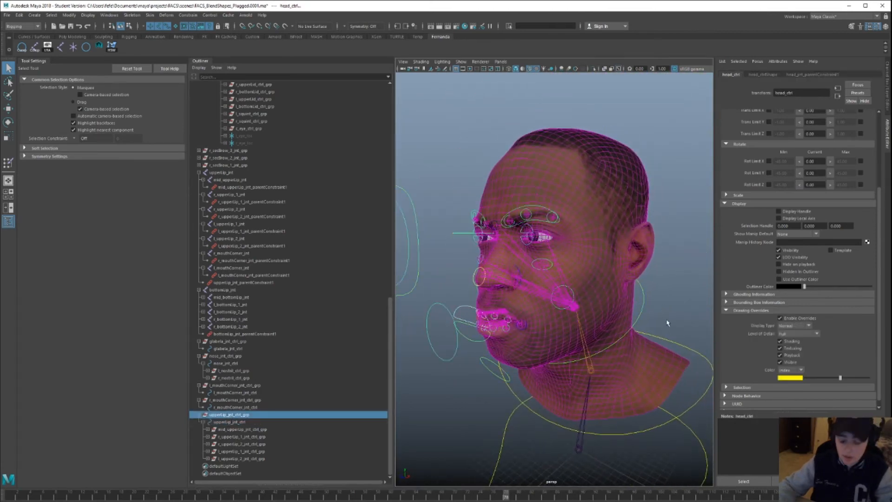
{"action": "key", "text": "p"}
{"action": "key", "text": "e"}
{"action": "left_click_drag", "start_coordinate": [534, 320], "coordinate": [483, 343], "text": "alt"}
{"action": "left_click", "coordinate": [512, 297]}
{"action": "left_click_drag", "start_coordinate": [516, 302], "coordinate": [539, 342], "text": "alt"}
- Parent the left and right mouth-corner control groups under the head control
{"action": "key", "text": "q"}
{"action": "left_click", "coordinate": [539, 343]}
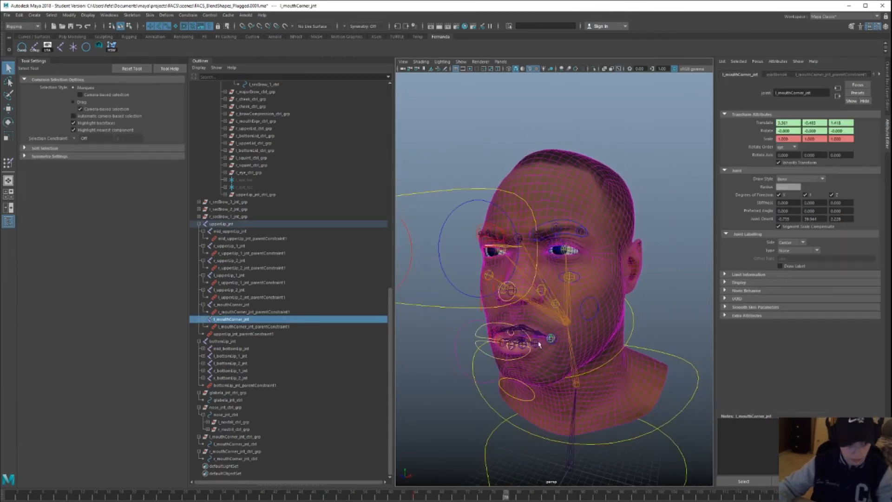
{"action": "left_click", "coordinate": [229, 437]}
{"action": "left_click", "coordinate": [228, 451], "text": "ctrl"}
{"action": "scroll", "coordinate": [558, 354], "scroll_direction": "up", "scroll_amount": 5}
{"action": "scroll", "coordinate": [604, 353], "scroll_direction": "down", "scroll_amount": 5}
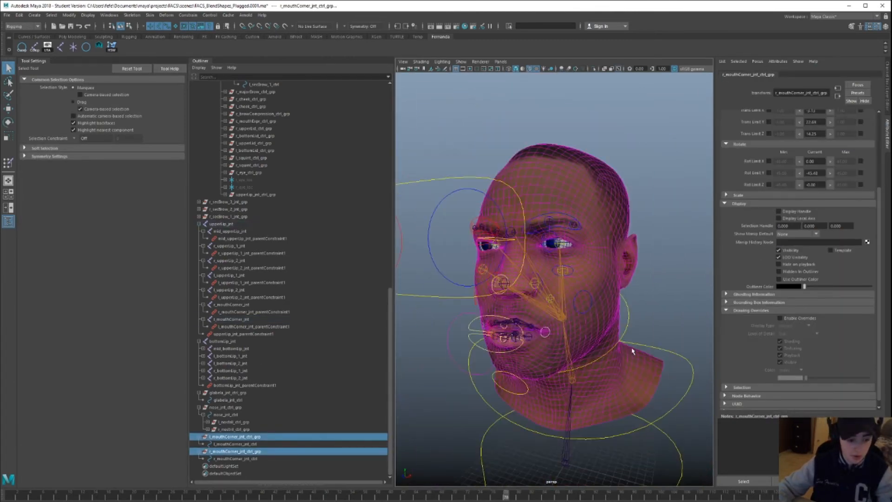
{"action": "key", "text": "p"}
- Rotate the jaw control to test the mouth opening, and undo the rotation
{"action": "scroll", "coordinate": [626, 325], "scroll_direction": "up", "scroll_amount": 4}
{"action": "left_click_drag", "start_coordinate": [585, 346], "coordinate": [521, 337], "text": "alt"}
{"action": "left_click", "coordinate": [531, 275]}
{"action": "key", "text": "e"}
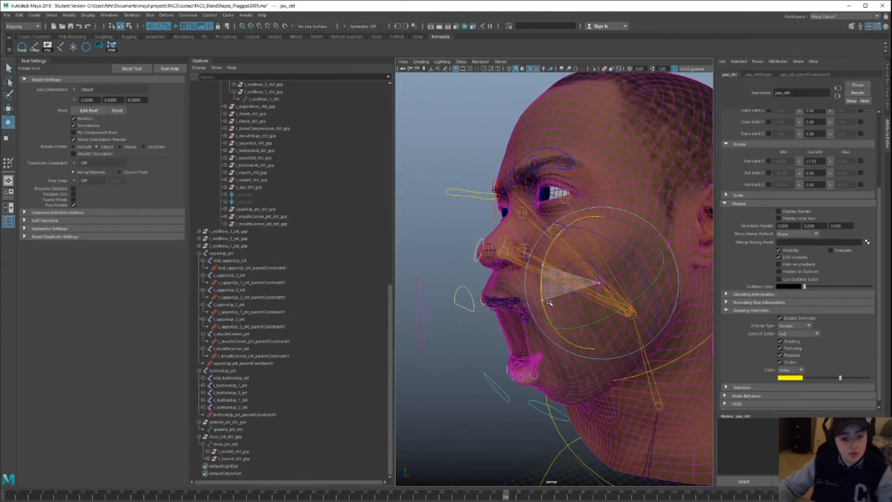
{"action": "key", "text": "ctrl+z"}
{"action": "key", "text": "q"}
{"action": "scroll", "coordinate": [546, 361], "scroll_direction": "up", "scroll_amount": 3}
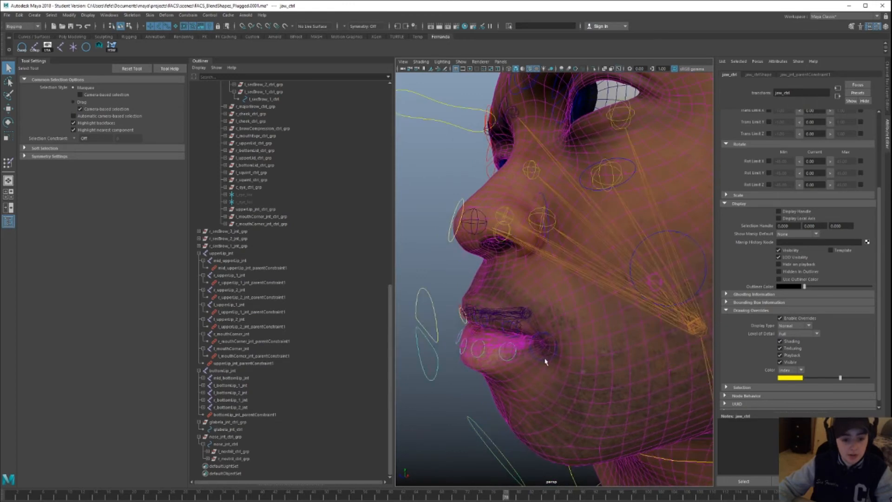
- Parent-constrain the left mouth-corner control group to both the upper-lip and bottom-lip controls, keeping maintain offset enabled
{"action": "left_click_drag", "start_coordinate": [547, 355], "coordinate": [443, 323], "text": "alt"}
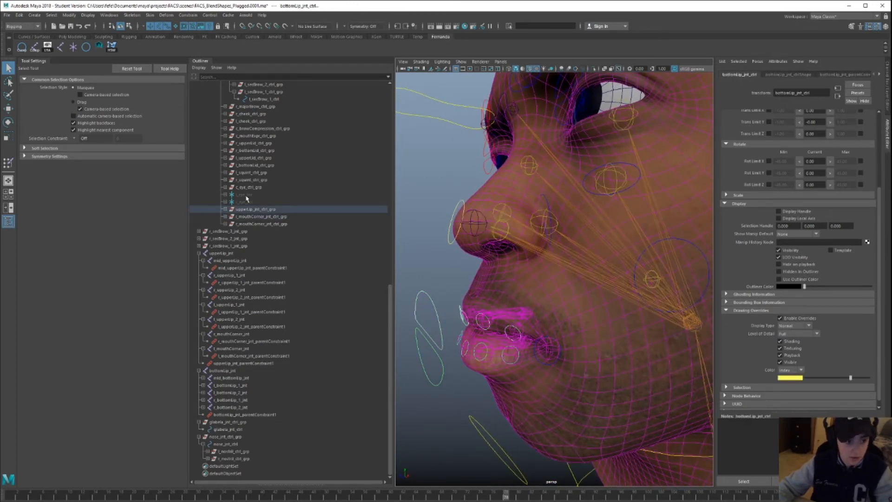
{"action": "left_click", "coordinate": [188, 14]}
{"action": "left_click", "coordinate": [257, 29]}
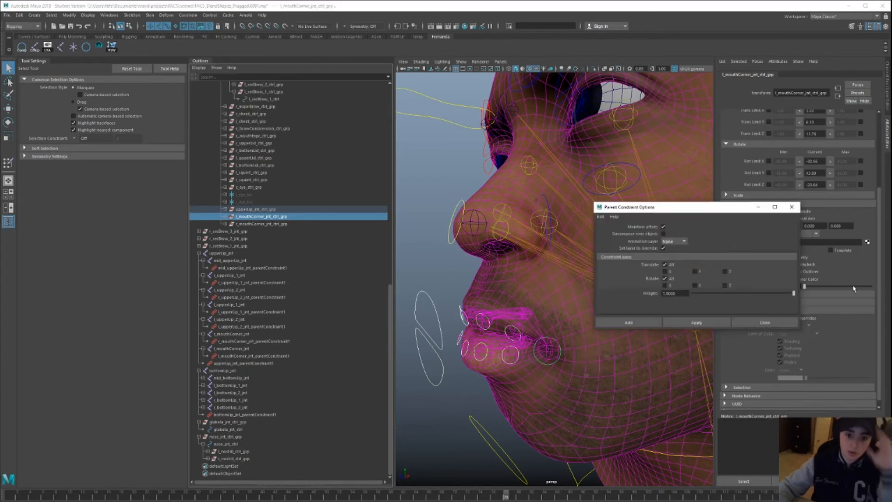
- Rotate the jaw control open to check how the left mouth corner follows, and undo the rotation
{"action": "left_click", "coordinate": [503, 442]}
{"action": "left_click_drag", "start_coordinate": [520, 424], "coordinate": [543, 409], "text": "alt"}
{"action": "scroll", "coordinate": [544, 409], "scroll_direction": "down", "scroll_amount": 3}
{"action": "key", "text": "e"}
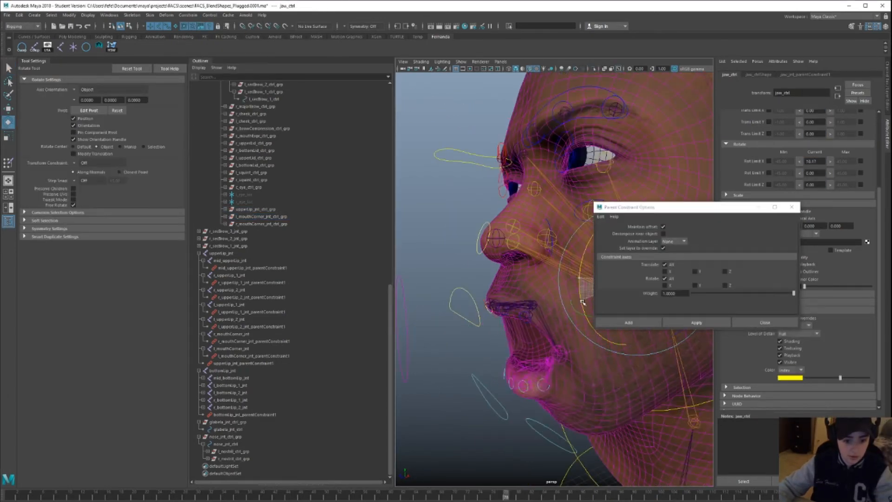
{"action": "left_click_drag", "start_coordinate": [581, 313], "coordinate": [560, 302], "text": "alt"}
{"action": "scroll", "coordinate": [559, 302], "scroll_direction": "down", "scroll_amount": 5}
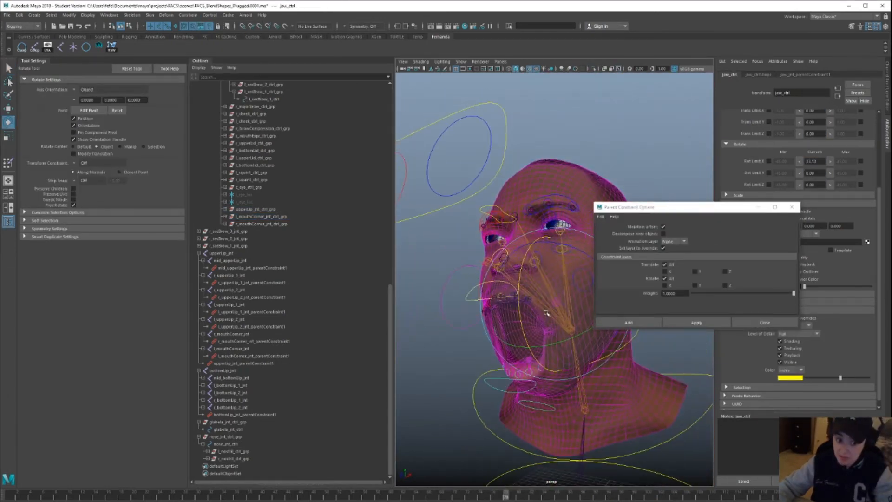
{"action": "middle_click_drag", "start_coordinate": [557, 302], "coordinate": [536, 317], "text": "alt"}
{"action": "left_click_drag", "start_coordinate": [561, 308], "coordinate": [567, 344], "text": "alt"}
{"action": "scroll", "coordinate": [542, 334], "scroll_direction": "up", "scroll_amount": 5}
{"action": "key", "text": "ctrl+z"}
- Parent-constrain the right mouth-corner control group to both the upper-lip and bottom-lip controls, with maintain offset enabled
{"action": "key", "text": "q"}
{"action": "left_click", "coordinate": [662, 391]}
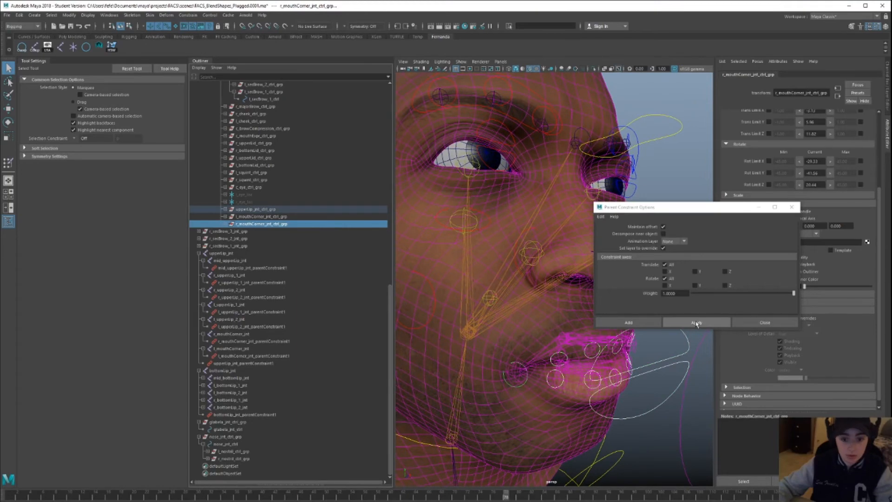
{"action": "left_click", "coordinate": [696, 323]}
- Rotate the jaw control open to check how both mouth corners follow, and undo the rotation
{"action": "scroll", "coordinate": [635, 368], "scroll_direction": "down", "scroll_amount": 6}
{"action": "left_click", "coordinate": [567, 354]}
{"action": "left_click_drag", "start_coordinate": [635, 369], "coordinate": [543, 344], "text": "alt"}
{"action": "key", "text": "e"}
{"action": "left_click_drag", "start_coordinate": [542, 343], "coordinate": [507, 331], "text": "alt"}
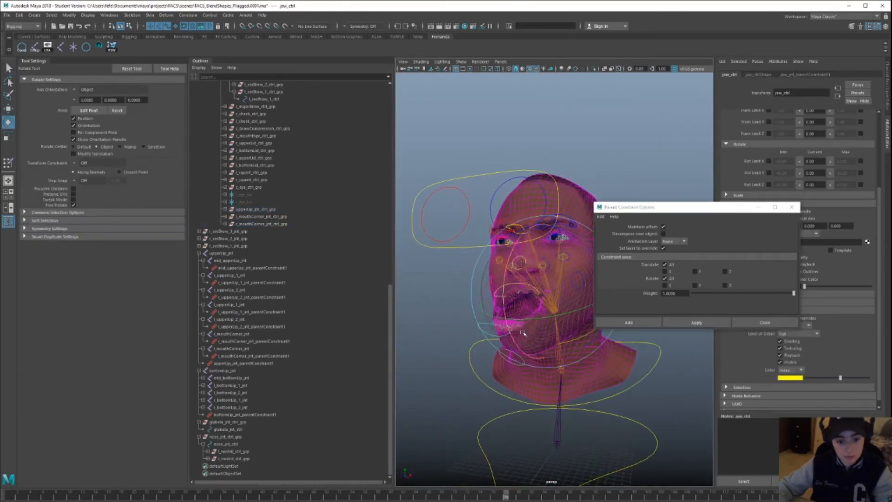
{"action": "key", "text": "ctrl+z"}
- Parent the glabella and nose control groups under the head control
{"action": "left_click_drag", "start_coordinate": [580, 343], "coordinate": [534, 343], "text": "alt"}
{"action": "scroll", "coordinate": [534, 342], "scroll_direction": "up", "scroll_amount": 5}
{"action": "key", "text": "q"}
{"action": "left_click", "coordinate": [482, 344]}
{"action": "left_click", "coordinate": [236, 423]}
{"action": "middle_click_drag", "start_coordinate": [645, 349], "coordinate": [631, 357], "text": "alt"}
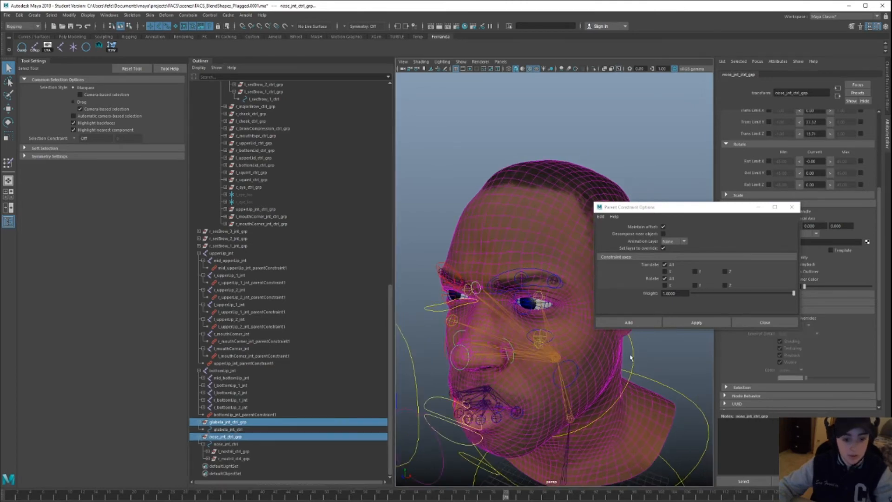
{"action": "key", "text": "p"}
- Rotate the head control to test that the nose and glabella controls follow, and undo the rotation
{"action": "left_click", "coordinate": [629, 361]}
{"action": "key", "text": "e"}
{"action": "left_click_drag", "start_coordinate": [576, 353], "coordinate": [506, 320]}
{"action": "key", "text": "ctrl+z"}
{"action": "middle_click_drag", "start_coordinate": [490, 304], "coordinate": [534, 316], "text": "alt"}
{"action": "right_click_drag", "start_coordinate": [534, 316], "coordinate": [571, 320], "text": "alt"}
{"action": "key", "text": "q"}
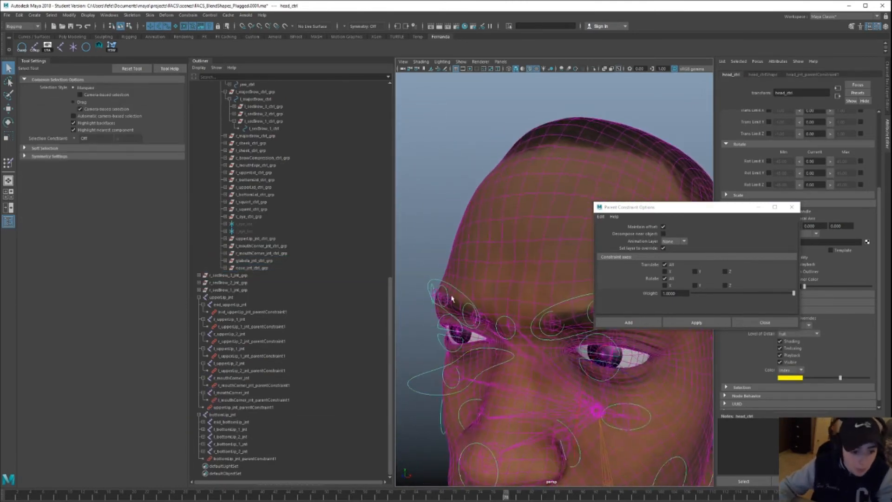
{"action": "left_click", "coordinate": [232, 282]}
{"action": "left_click_drag", "start_coordinate": [555, 348], "coordinate": [525, 353], "text": "alt"}
{"action": "right_click_drag", "start_coordinate": [524, 353], "coordinate": [569, 352], "text": "alt"}
{"action": "left_click", "coordinate": [565, 344]}
{"action": "key", "text": "Up"}
{"action": "key", "text": "Up"}
{"action": "key", "text": "Down"}
{"action": "key", "text": "ctrl+z"}
{"action": "key", "text": "ctrl+z"}
{"action": "key", "text": "ctrl+z"}
- Parent the three right secondary-brow joint groups under the head joint
{"action": "left_click_drag", "start_coordinate": [472, 375], "coordinate": [497, 343], "text": "alt"}
{"action": "left_click", "coordinate": [263, 275]}
{"action": "left_click", "coordinate": [251, 291], "text": "shift"}
{"action": "right_click_drag", "start_coordinate": [548, 344], "coordinate": [511, 348], "text": "alt"}
{"action": "left_click", "coordinate": [614, 384], "text": "shift"}
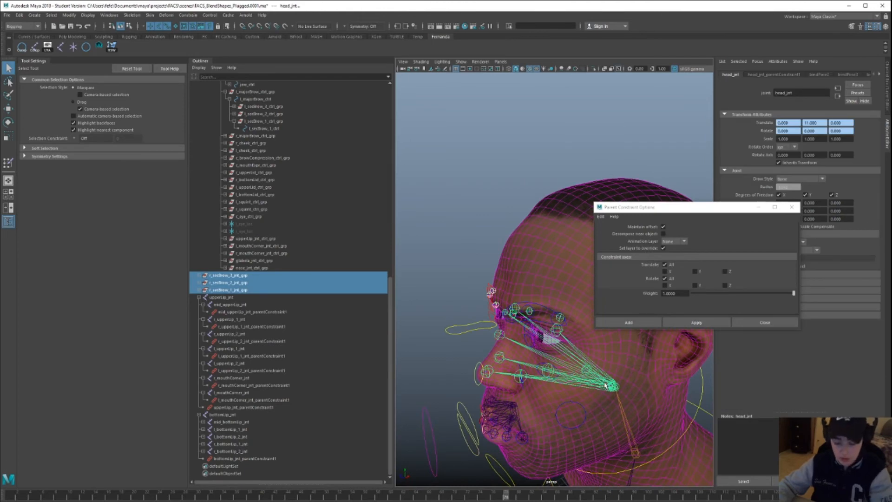
{"action": "key", "text": "p"}
- Rotate the head control to test how the brow joints and facial controls follow it
{"action": "middle_click_drag", "start_coordinate": [616, 384], "coordinate": [602, 373], "text": "alt"}
{"action": "left_click_drag", "start_coordinate": [602, 373], "coordinate": [617, 380], "text": "alt"}
{"action": "right_click_drag", "start_coordinate": [618, 381], "coordinate": [586, 369], "text": "alt"}
{"action": "left_click", "coordinate": [589, 360]}
{"action": "key", "text": "e"}
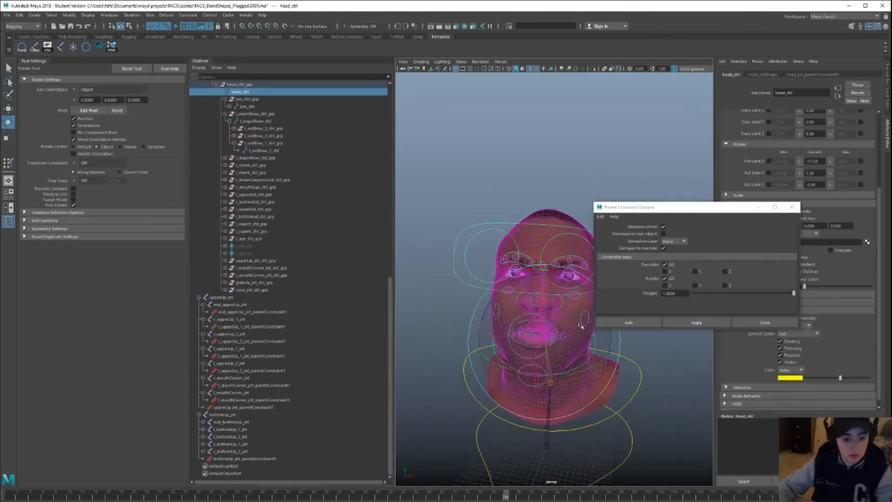
{"action": "left_click_drag", "start_coordinate": [548, 314], "coordinate": [533, 321], "text": "alt"}
- Move the central eye control vertically to test how the eyeballs aim
{"action": "key", "text": "q"}
{"action": "left_click", "coordinate": [442, 325]}
{"action": "key", "text": "w"}
{"action": "middle_click_drag", "start_coordinate": [442, 325], "coordinate": [444, 261]}
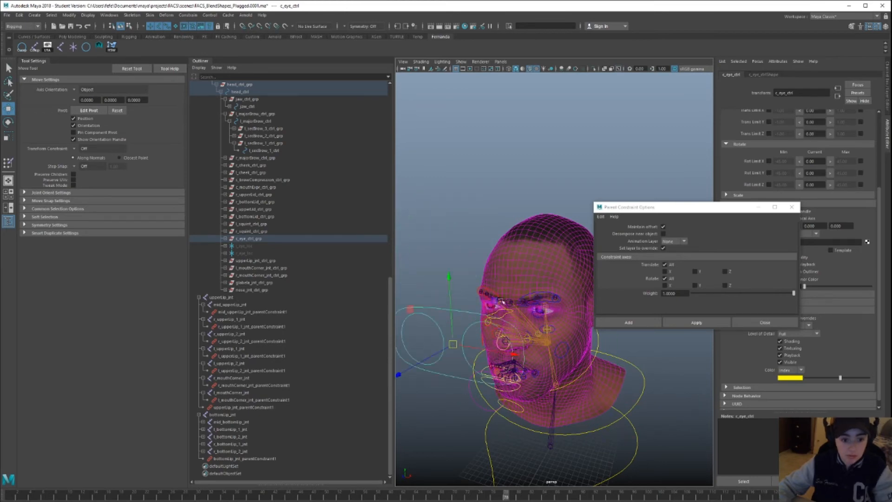
{"action": "right_click_drag", "start_coordinate": [487, 281], "coordinate": [520, 316], "text": "alt"}
{"action": "left_click_drag", "start_coordinate": [520, 316], "coordinate": [473, 265], "text": "alt"}
{"action": "right_click_drag", "start_coordinate": [474, 264], "coordinate": [506, 297], "text": "alt"}
- Rotate the jaw control open to test the mouth deformation, undo it, and rotate it again while viewing the face
{"action": "left_click", "coordinate": [493, 398]}
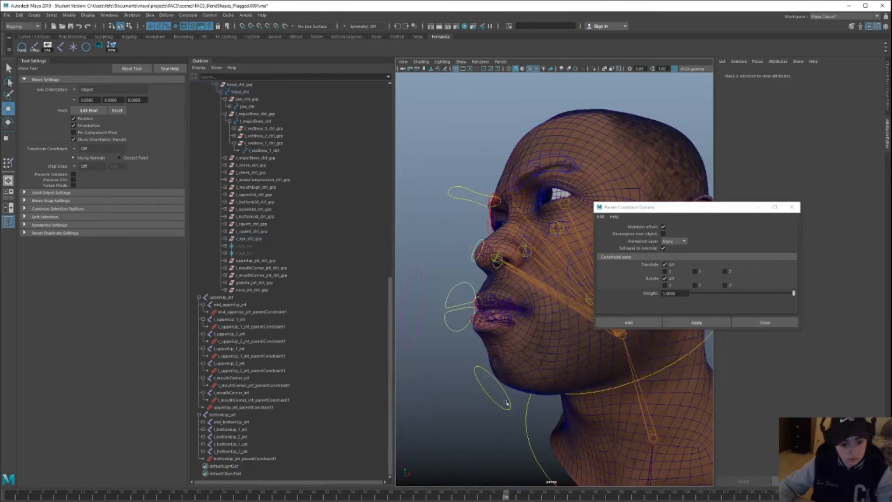
{"action": "left_click", "coordinate": [493, 398]}
{"action": "left_click_drag", "start_coordinate": [493, 398], "coordinate": [533, 331], "text": "alt"}
{"action": "key", "text": "e"}
{"action": "left_click_drag", "start_coordinate": [536, 297], "coordinate": [538, 325]}
{"action": "left_click_drag", "start_coordinate": [539, 325], "coordinate": [511, 360], "text": "alt"}
{"action": "key", "text": "ctrl+z"}
{"action": "left_click_drag", "start_coordinate": [489, 330], "coordinate": [493, 379]}
{"action": "left_click_drag", "start_coordinate": [493, 379], "coordinate": [460, 376], "text": "alt"}
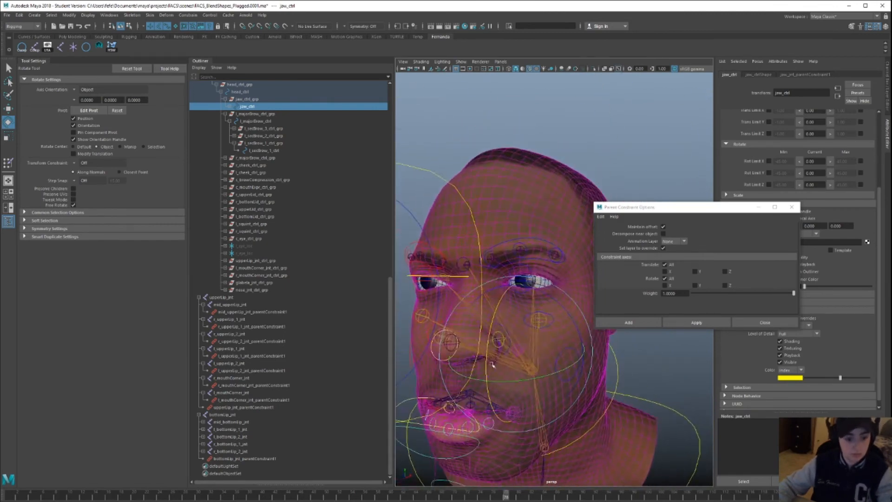
- Select the controls around the lips with the Move tool to check them
{"action": "key", "text": "w"}
{"action": "left_click", "coordinate": [458, 378]}
{"action": "left_click", "coordinate": [472, 396]}
{"action": "left_click_drag", "start_coordinate": [454, 406], "coordinate": [538, 395], "text": "alt"}
- Close the Parent Constraint options and enable the drawing overrides on the glabella control group
{"action": "left_click", "coordinate": [503, 304]}
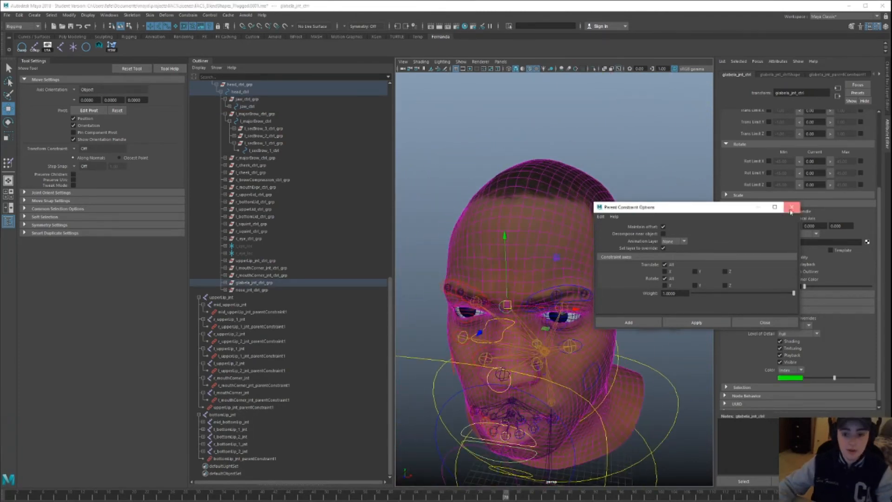
{"action": "left_click", "coordinate": [791, 207]}
{"action": "scroll", "coordinate": [580, 288], "scroll_direction": "up", "scroll_amount": 5}
{"action": "left_click_drag", "start_coordinate": [548, 316], "coordinate": [534, 297], "text": "alt"}
{"action": "key", "text": "q"}
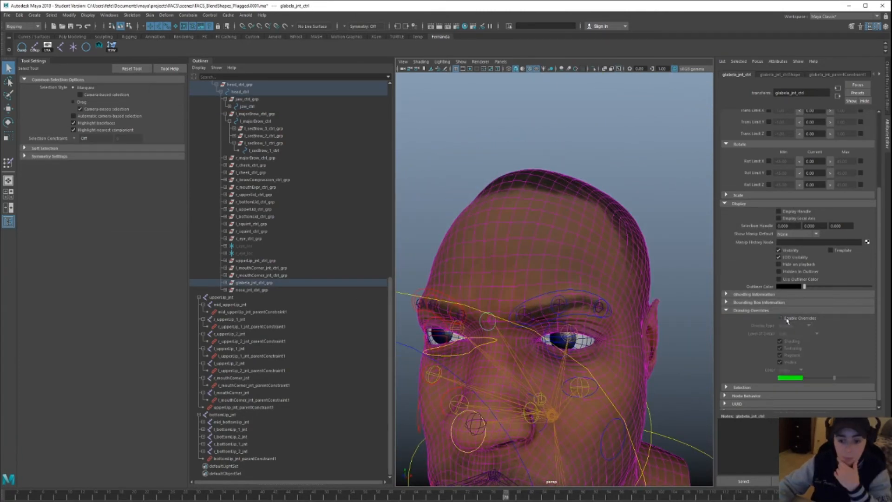
{"action": "left_click", "coordinate": [780, 75]}
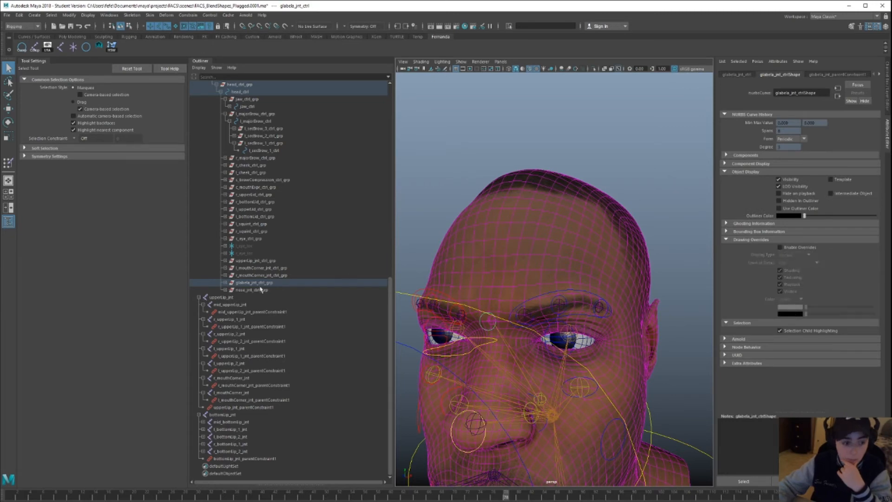
{"action": "left_click", "coordinate": [225, 282]}
{"action": "left_click", "coordinate": [251, 290]}
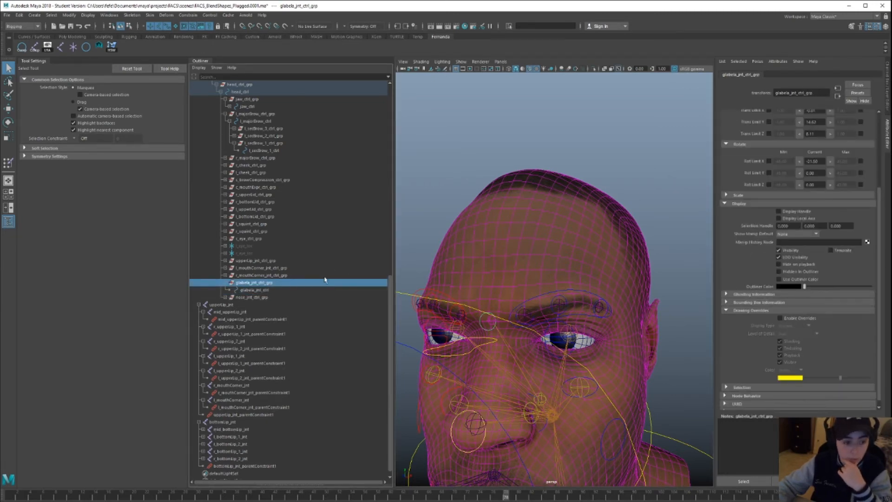
{"action": "left_click", "coordinate": [781, 318]}
- Check the glabella control's color and test the right and left nostril controls with the Move tool from several angles
{"action": "left_click", "coordinate": [679, 302]}
{"action": "left_click", "coordinate": [496, 321]}
{"action": "left_click", "coordinate": [582, 122]}
{"action": "left_click_drag", "start_coordinate": [611, 272], "coordinate": [637, 272], "text": "alt"}
{"action": "left_click", "coordinate": [554, 294]}
{"action": "left_click", "coordinate": [494, 294]}
{"action": "key", "text": "w"}
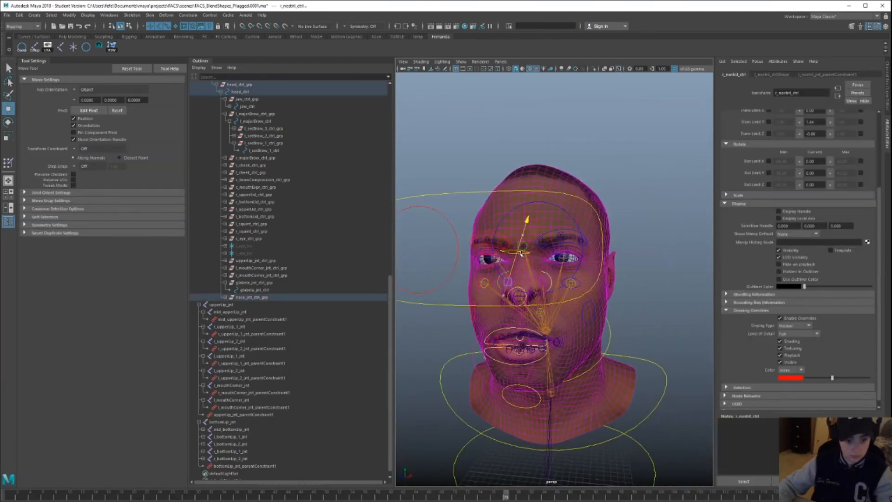
{"action": "right_click_drag", "start_coordinate": [506, 279], "coordinate": [522, 277], "text": "alt"}
{"action": "left_click_drag", "start_coordinate": [522, 276], "coordinate": [479, 268], "text": "alt"}
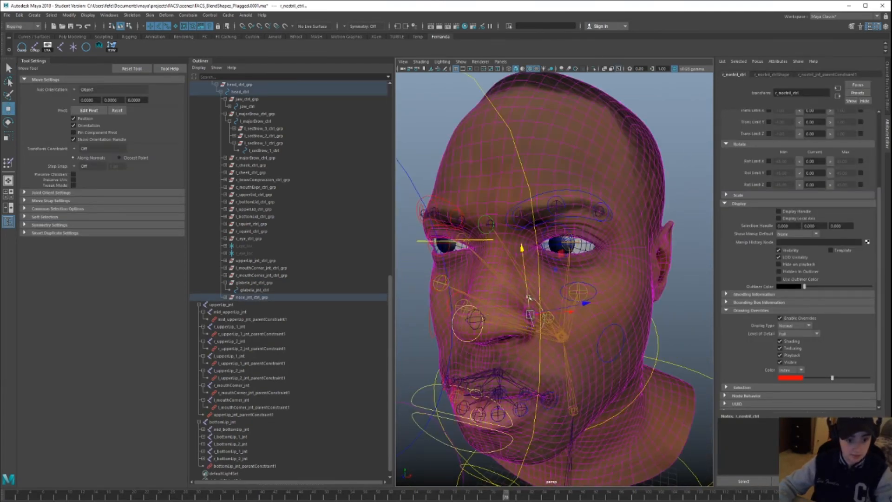
{"action": "left_click_drag", "start_coordinate": [514, 336], "coordinate": [510, 304], "text": "alt"}
{"action": "right_click_drag", "start_coordinate": [510, 304], "coordinate": [503, 274], "text": "alt"}
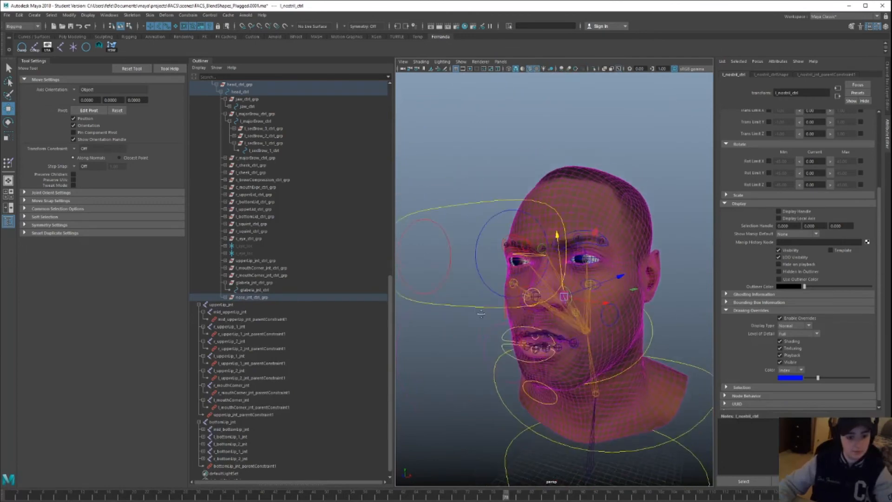
{"action": "left_click_drag", "start_coordinate": [504, 274], "coordinate": [483, 264], "text": "alt"}
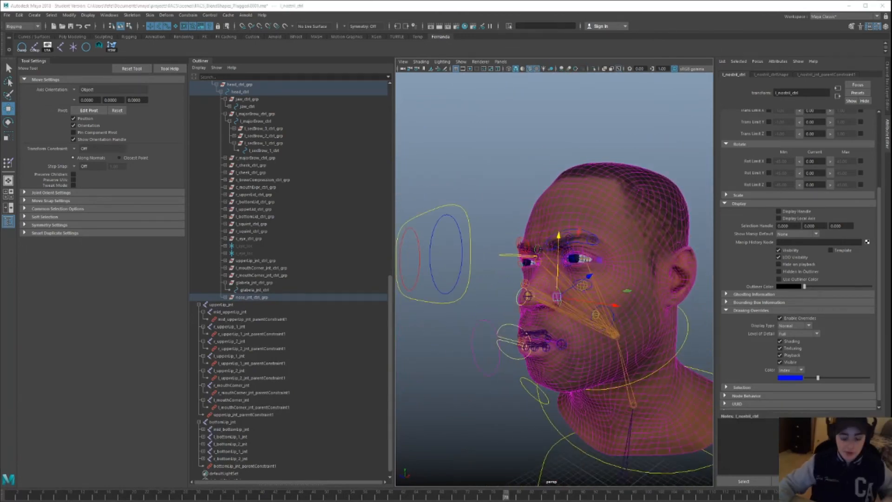
{"action": "left_click_drag", "start_coordinate": [515, 207], "coordinate": [549, 189], "text": "alt"}
{"action": "scroll", "coordinate": [550, 186], "scroll_direction": "up", "scroll_amount": 5}
{"action": "middle_click_drag", "start_coordinate": [554, 179], "coordinate": [541, 234], "text": "alt"}
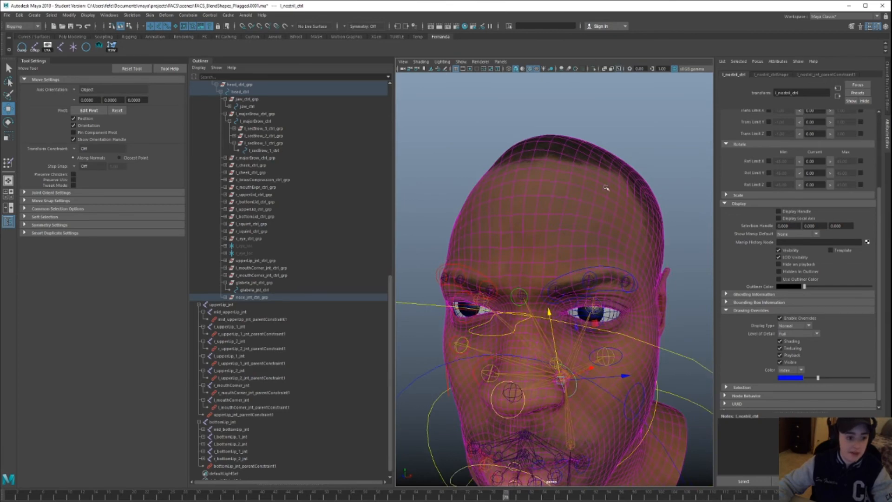
- Show the channel box and collapse the root control, upper-lip joint and bottom-lip joint hierarchies in the outliner
{"action": "left_click", "coordinate": [887, 96]}
{"action": "left_click_drag", "start_coordinate": [643, 230], "coordinate": [614, 199], "text": "alt"}
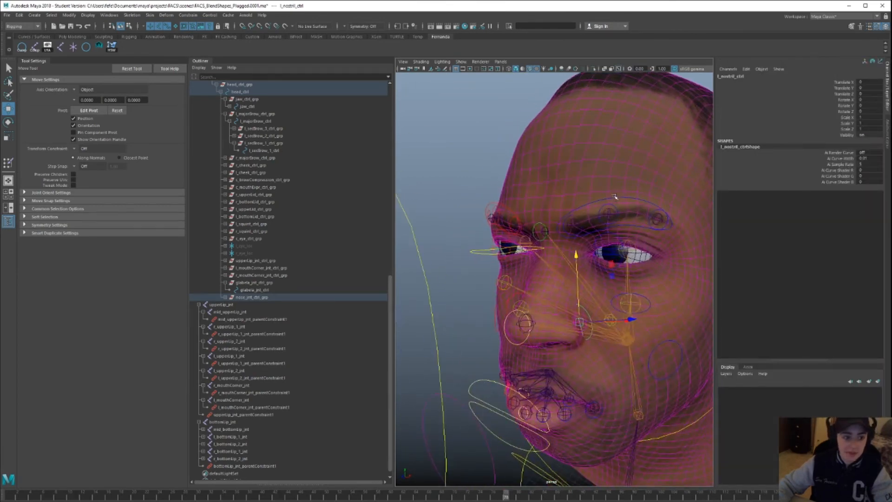
{"action": "left_click", "coordinate": [225, 282]}
{"action": "scroll", "coordinate": [247, 252], "scroll_direction": "up", "scroll_amount": 10}
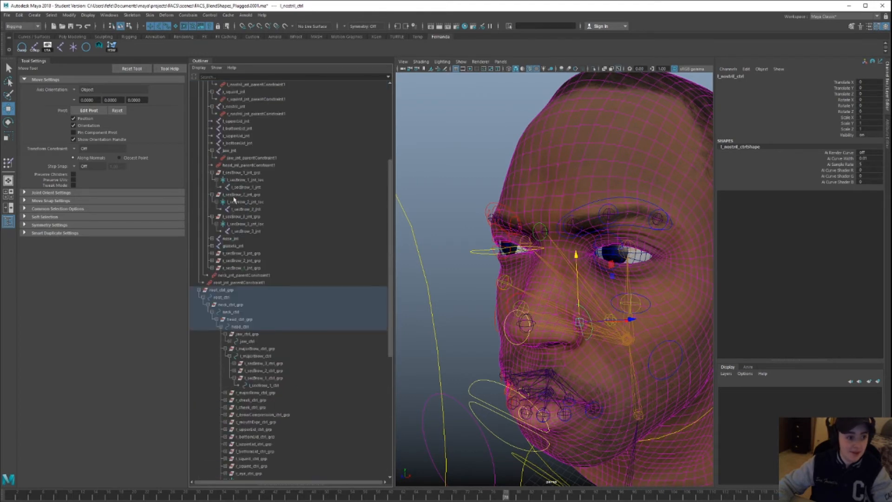
{"action": "left_click", "coordinate": [199, 290]}
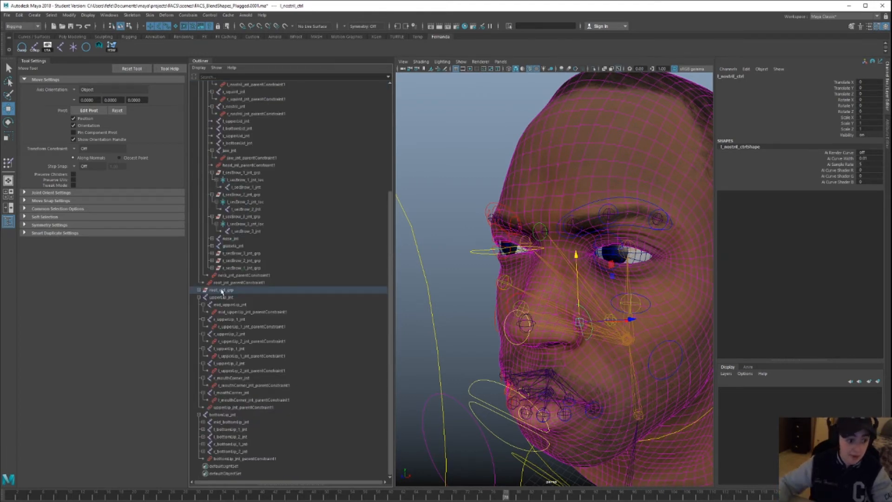
{"action": "left_click", "coordinate": [199, 298]}
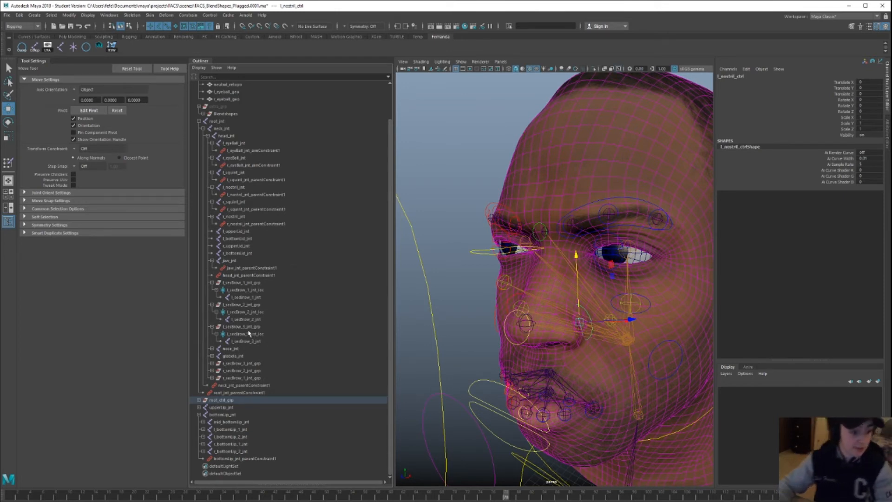
{"action": "left_click", "coordinate": [198, 414]}
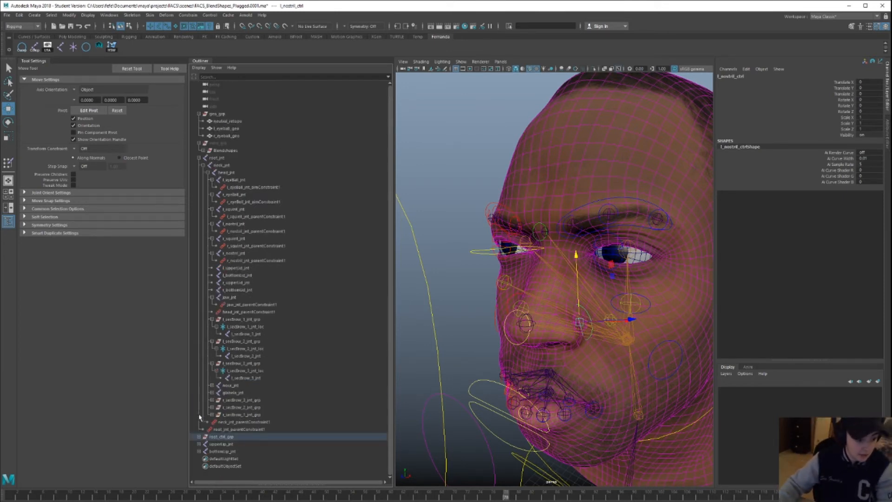
- Parent the upper-lip joint under the head joint
{"action": "left_click", "coordinate": [226, 444]}
{"action": "left_click", "coordinate": [227, 451], "text": "shift"}
{"action": "left_click_drag", "start_coordinate": [593, 383], "coordinate": [622, 343], "text": "alt"}
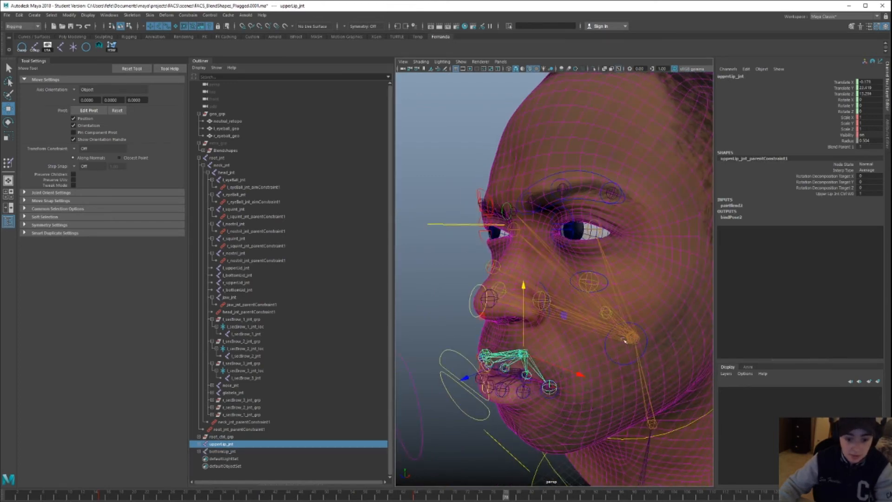
{"action": "left_click", "coordinate": [632, 338]}
{"action": "key", "text": "p"}
- Parent the bottom-lip joint under the jaw joint
{"action": "left_click", "coordinate": [521, 375]}
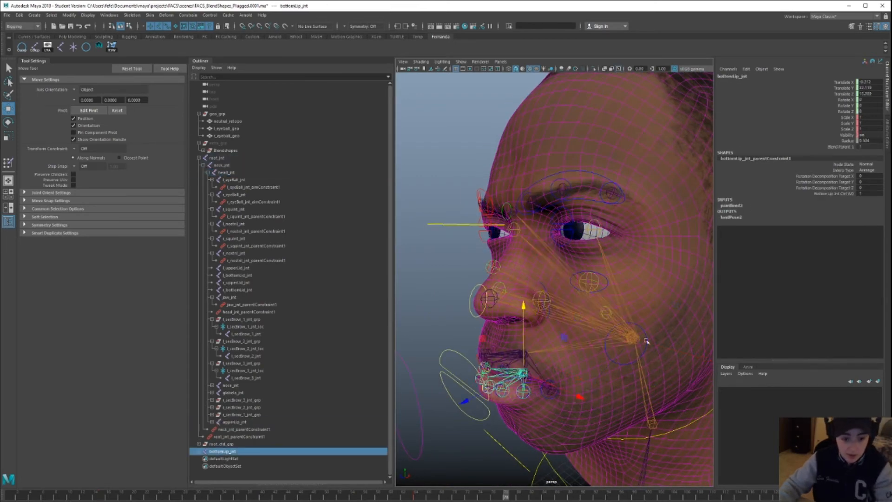
{"action": "left_click_drag", "start_coordinate": [643, 340], "coordinate": [464, 342], "text": "alt"}
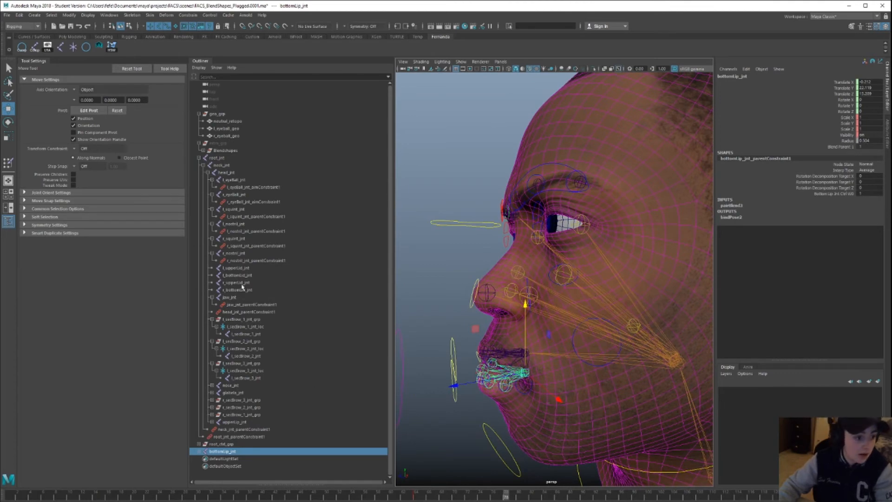
{"action": "left_click", "coordinate": [235, 297], "text": "ctrl"}
{"action": "key", "text": "p"}
- Create a display layer containing the neutral_retopo head mesh and both eyeball meshes
{"action": "left_click_drag", "start_coordinate": [483, 300], "coordinate": [492, 219], "text": "alt"}
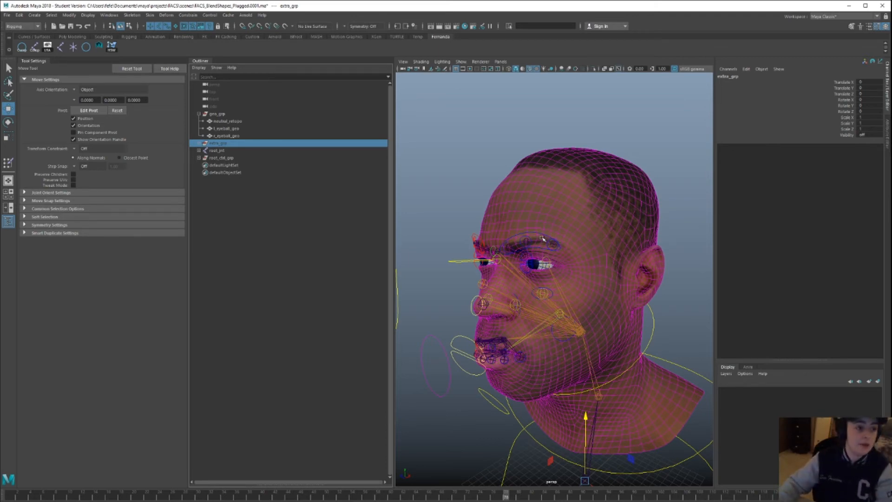
{"action": "right_click_drag", "start_coordinate": [505, 248], "coordinate": [523, 241], "text": "alt"}
{"action": "left_click_drag", "start_coordinate": [524, 241], "coordinate": [504, 237], "text": "alt"}
{"action": "left_click", "coordinate": [427, 109]}
{"action": "left_click_drag", "start_coordinate": [224, 122], "coordinate": [228, 135]}
{"action": "left_click_drag", "start_coordinate": [652, 313], "coordinate": [641, 307], "text": "alt"}
{"action": "left_click", "coordinate": [877, 381]}
- Name the new geometry layer Geo and set its display type to Reference
{"action": "double_click", "coordinate": [756, 390]}
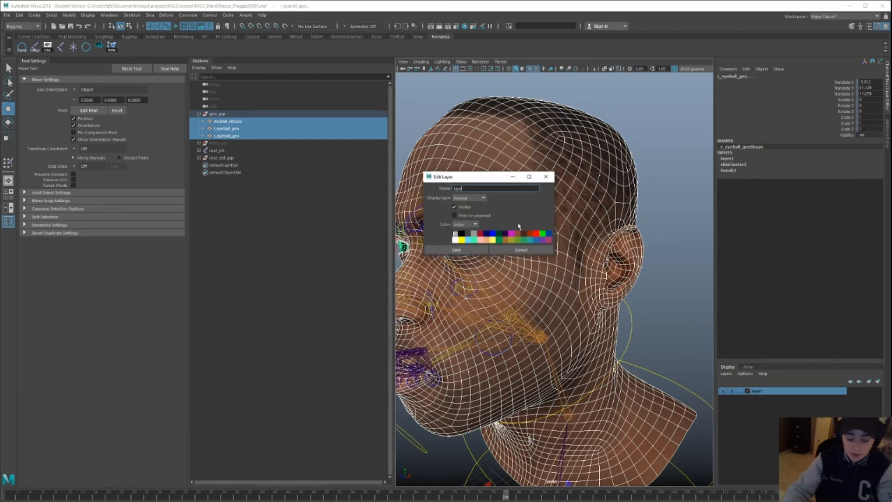
{"action": "key", "text": "Return"}
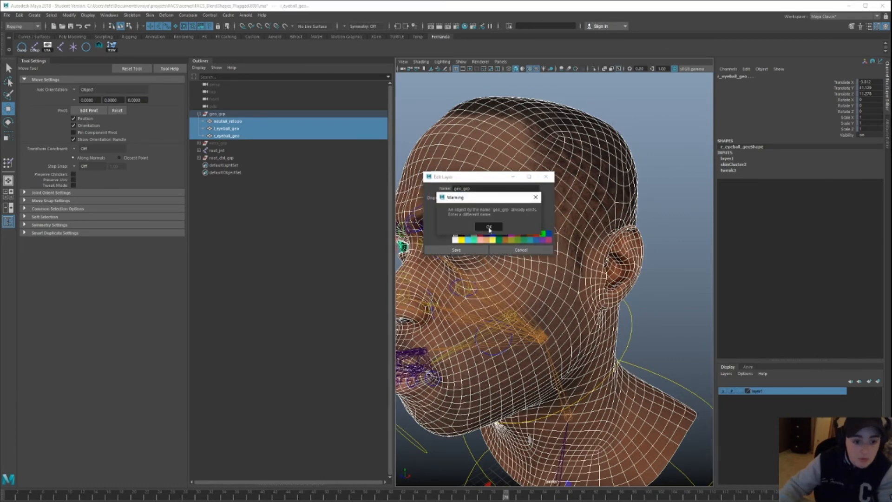
{"action": "left_click", "coordinate": [489, 228]}
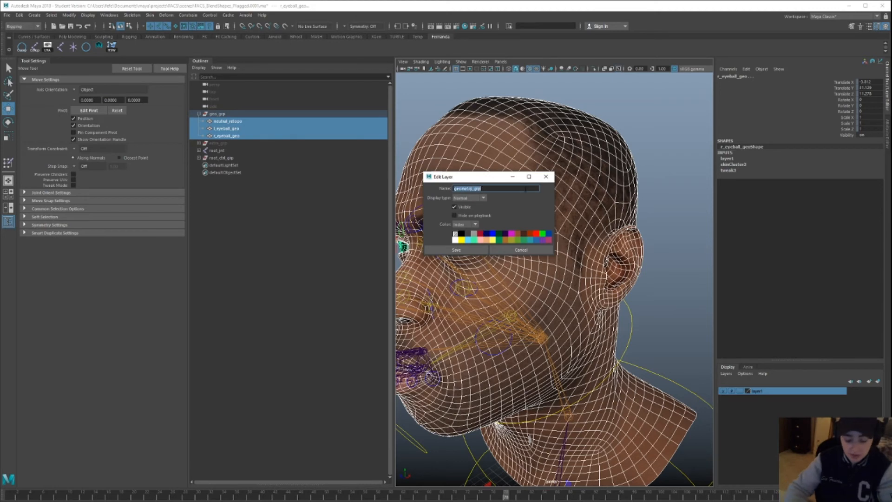
{"action": "left_click", "coordinate": [473, 251]}
{"action": "left_click", "coordinate": [741, 391]}
{"action": "left_click", "coordinate": [742, 391]}
- Try selecting the head mesh in the viewport to test the Geo layer's reference mode
{"action": "left_click_drag", "start_coordinate": [581, 195], "coordinate": [627, 193], "text": "alt"}
{"action": "left_click", "coordinate": [540, 114]}
{"action": "left_click_drag", "start_coordinate": [525, 179], "coordinate": [564, 208], "text": "alt"}
{"action": "left_click", "coordinate": [565, 289]}
- Create a display layer containing the root control group and its whole hierarchy
{"action": "left_click", "coordinate": [217, 158]}
{"action": "left_click", "coordinate": [199, 157], "text": "shift"}
{"action": "left_click", "coordinate": [199, 158], "text": "shift"}
{"action": "left_click_drag", "start_coordinate": [634, 395], "coordinate": [557, 342], "text": "alt"}
{"action": "scroll", "coordinate": [557, 342], "scroll_direction": "down", "scroll_amount": 4}
{"action": "left_click", "coordinate": [877, 381]}
- Name the root control group's display layer Rig
{"action": "double_click", "coordinate": [745, 391]}
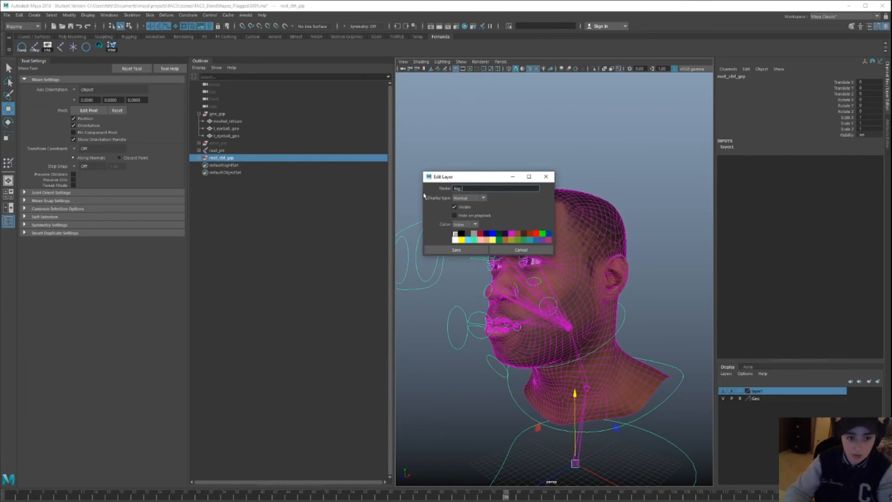
{"action": "key", "text": "BackSpace"}
{"action": "key", "text": "BackSpace"}
{"action": "key", "text": "BackSpace"}
{"action": "key", "text": "BackSpace"}
{"action": "key", "text": "BackSpace"}
{"action": "key", "text": "BackSpace"}
{"action": "left_click", "coordinate": [464, 251]}
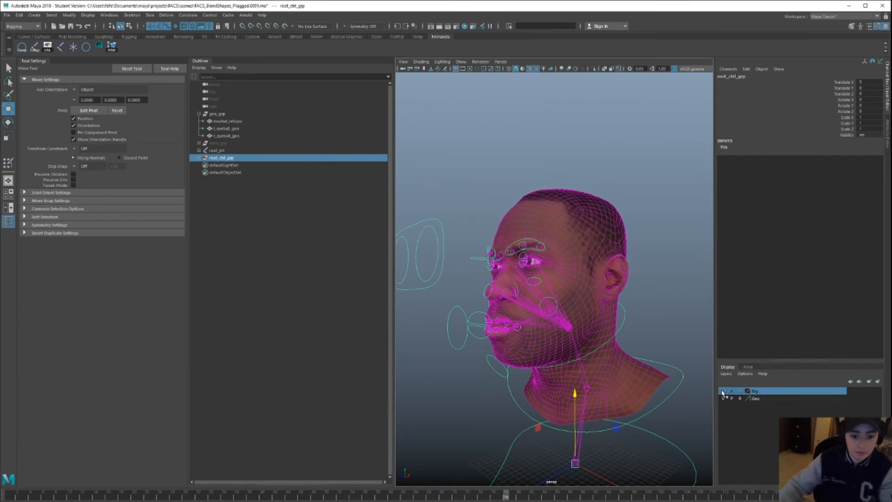
- Create a display layer containing the root joint and its whole joint hierarchy
{"action": "left_click_drag", "start_coordinate": [501, 182], "coordinate": [451, 214], "text": "alt"}
{"action": "left_click", "coordinate": [218, 151]}
{"action": "left_click_drag", "start_coordinate": [469, 260], "coordinate": [499, 230], "text": "alt"}
{"action": "left_click", "coordinate": [232, 122]}
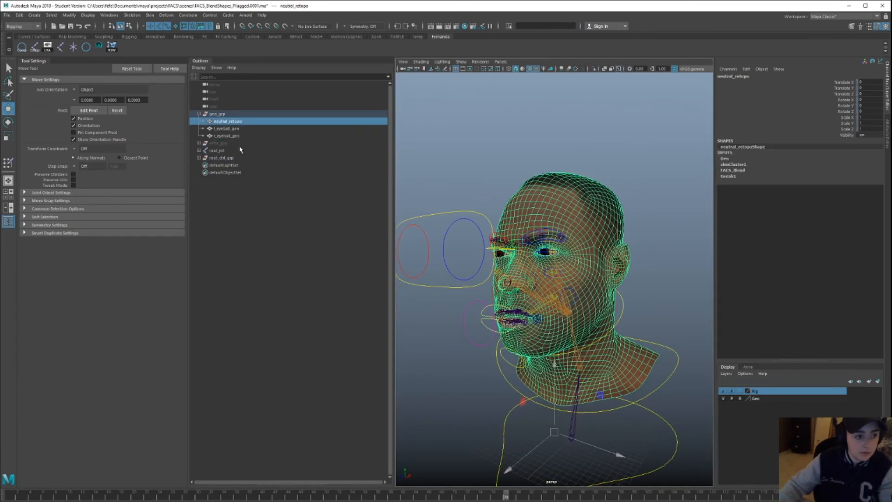
{"action": "left_click", "coordinate": [233, 144]}
{"action": "left_click", "coordinate": [218, 152]}
{"action": "left_click", "coordinate": [199, 150], "text": "shift"}
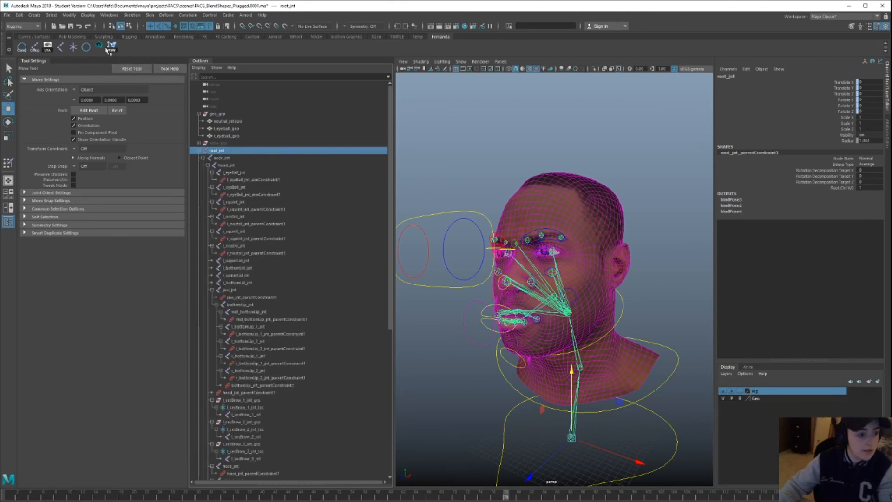
{"action": "left_click", "coordinate": [198, 151]}
{"action": "left_click", "coordinate": [877, 381]}
- Name the root joint's display layer Skeleton and set its display type to Reference
{"action": "double_click", "coordinate": [756, 400]}
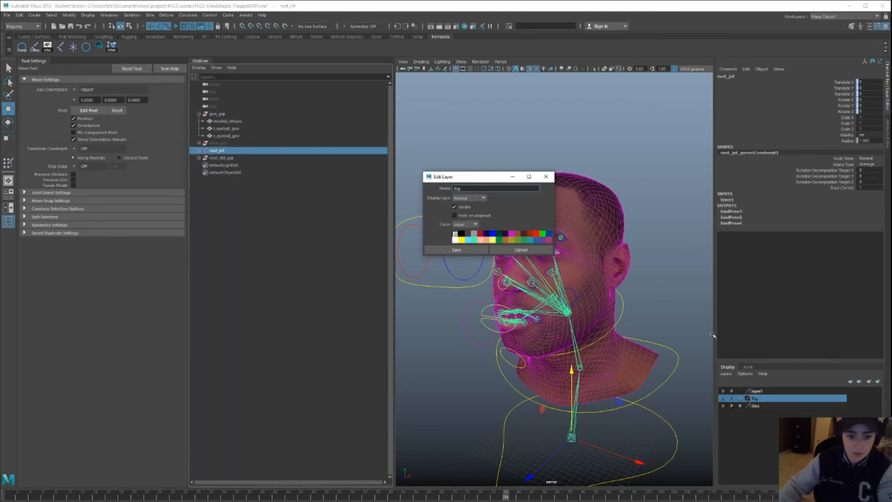
{"action": "double_click", "coordinate": [758, 393]}
{"action": "key", "text": "Return"}
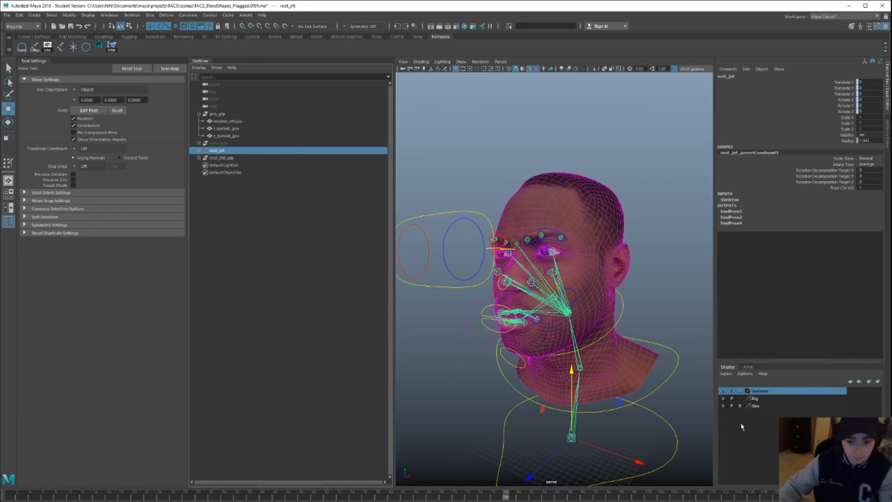
- Group the root joint and name the group skeleton_grp
{"action": "right_click_drag", "start_coordinate": [568, 252], "coordinate": [597, 260], "text": "alt"}
{"action": "left_click_drag", "start_coordinate": [597, 260], "coordinate": [585, 320], "text": "alt"}
{"action": "left_click", "coordinate": [223, 151]}
{"action": "key", "text": "ctrl+g"}
{"action": "key", "text": "ctrl+z"}
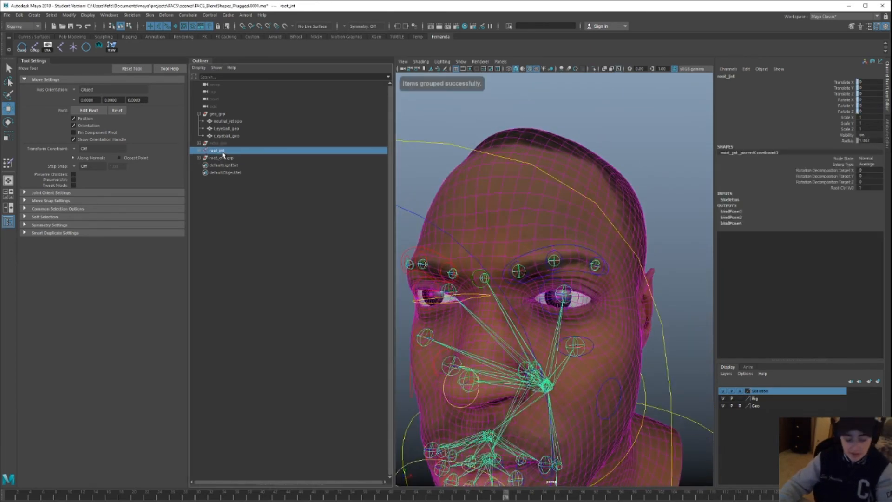
{"action": "key", "text": "ctrl+g"}
{"action": "double_click", "coordinate": [224, 158]}
{"action": "type", "text": "skeleton_grp"}
{"action": "key", "text": "Return"}
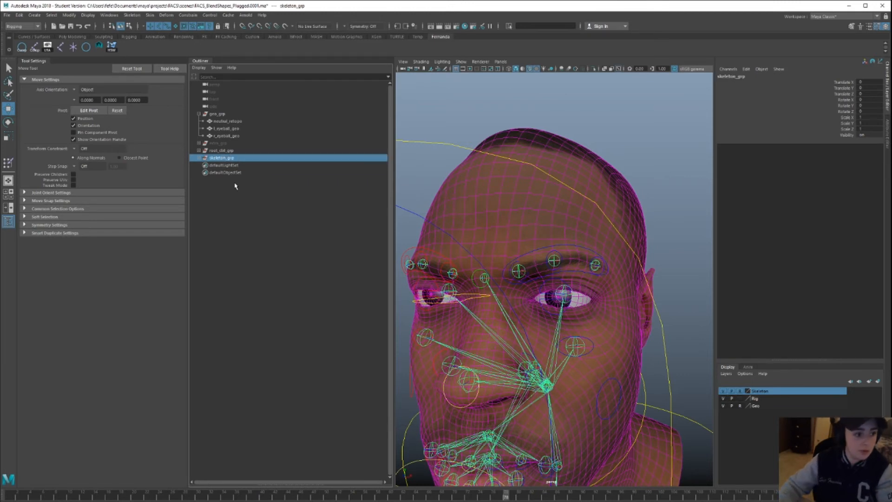
- Group the root control group under a new parent named controls_grp
{"action": "left_click", "coordinate": [221, 151]}
{"action": "key", "text": "ctrl+g"}
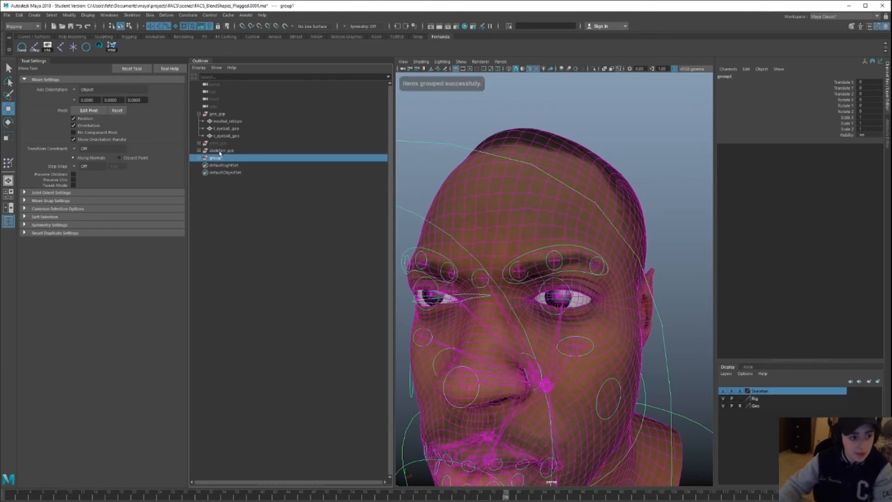
{"action": "double_click", "coordinate": [218, 157]}
{"action": "type", "text": "controls_grp"}
{"action": "key", "text": "Return"}
- Group the geometry, extra, skeleton and controls groups under one parent named Face_rig
{"action": "left_click", "coordinate": [198, 144]}
{"action": "left_click", "coordinate": [199, 144]}
{"action": "left_click", "coordinate": [217, 114], "text": "shift"}
{"action": "key", "text": "ctrl+g"}
{"action": "double_click", "coordinate": [218, 114]}
{"action": "type", "text": "Fa"}
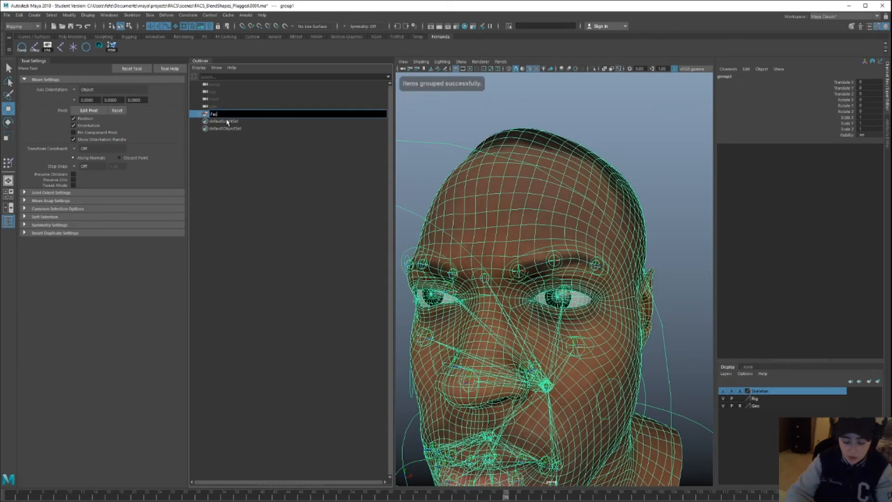
{"action": "type", "text": "ce_rig"}
{"action": "key", "text": "Return"}
- Examine the Face_rig hierarchy, including the blendshapes inside the extra group, and collapse its subgroups
{"action": "key", "text": "f"}
{"action": "left_click", "coordinate": [200, 114]}
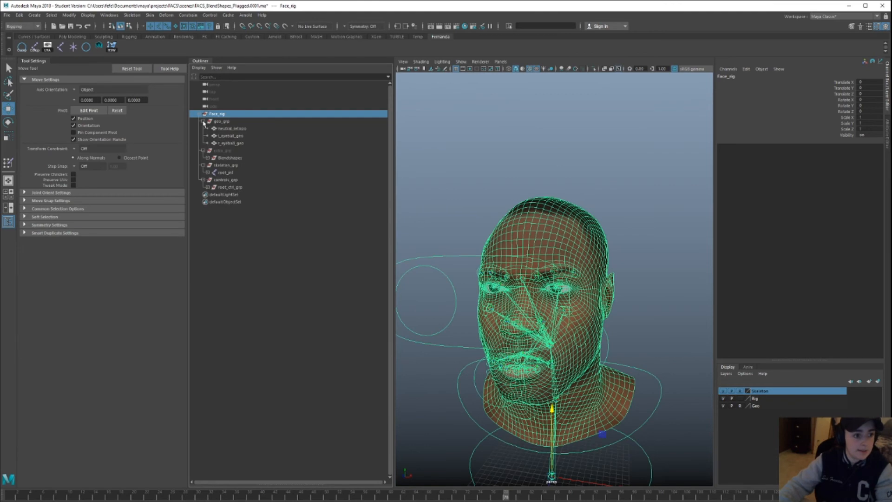
{"action": "scroll", "coordinate": [608, 325], "scroll_direction": "down", "scroll_amount": 5}
{"action": "left_click", "coordinate": [611, 333]}
{"action": "key", "text": "e"}
{"action": "scroll", "coordinate": [576, 339], "scroll_direction": "up", "scroll_amount": 7}
{"action": "left_click", "coordinate": [229, 158]}
{"action": "left_click", "coordinate": [208, 158]}
{"action": "left_click", "coordinate": [208, 158]}
{"action": "left_click", "coordinate": [221, 150]}
{"action": "left_click", "coordinate": [203, 150]}
{"action": "left_click", "coordinate": [203, 121]}
{"action": "scroll", "coordinate": [540, 224], "scroll_direction": "up", "scroll_amount": 6}
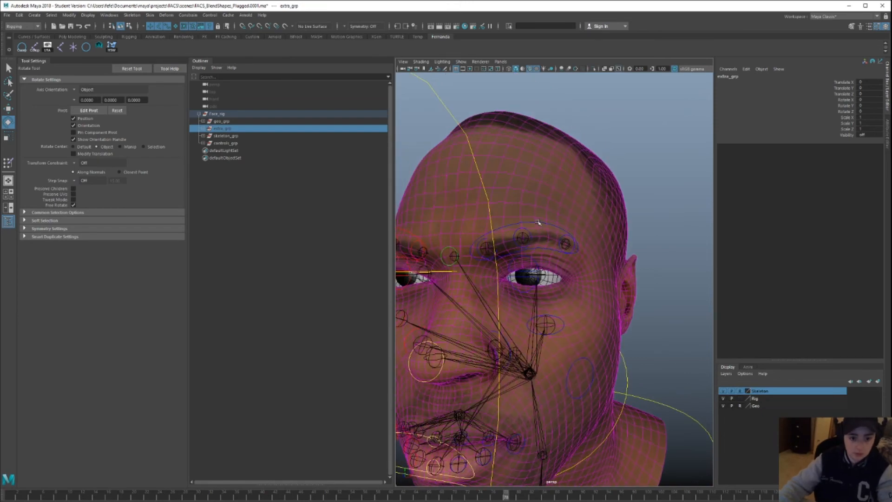
- Lock and hide all rotate and scale channels plus Translate X and Z on both major brow controls
{"action": "left_click", "coordinate": [537, 223]}
{"action": "left_click_drag", "start_coordinate": [537, 223], "coordinate": [464, 239], "text": "alt"}
{"action": "mouse_move", "coordinate": [571, 245]}
{"action": "left_mouse_down"}
{"action": "mouse_move", "coordinate": [572, 253]}
{"action": "mouse_move", "coordinate": [572, 241]}
{"action": "left_mouse_up"}
{"action": "left_click_drag", "start_coordinate": [590, 227], "coordinate": [584, 232], "text": "alt"}
{"action": "key", "text": "ctrl+z"}
{"action": "left_click", "coordinate": [414, 255]}
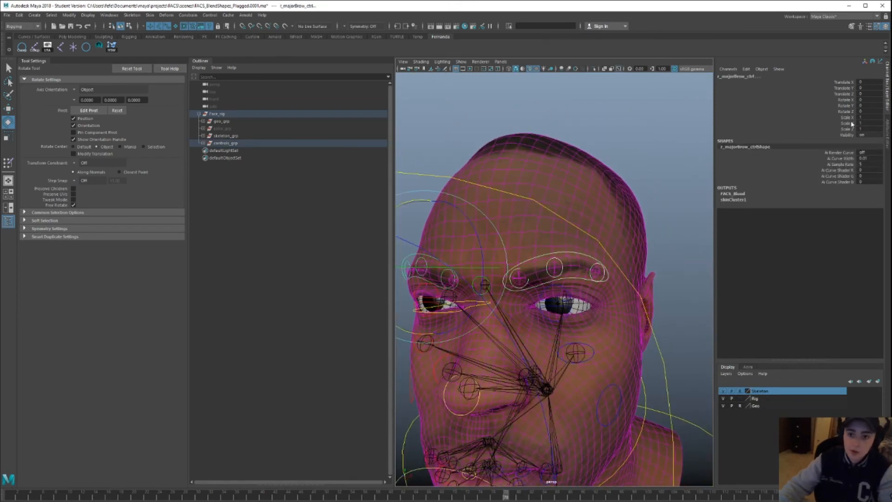
{"action": "left_click_drag", "start_coordinate": [851, 100], "coordinate": [853, 134]}
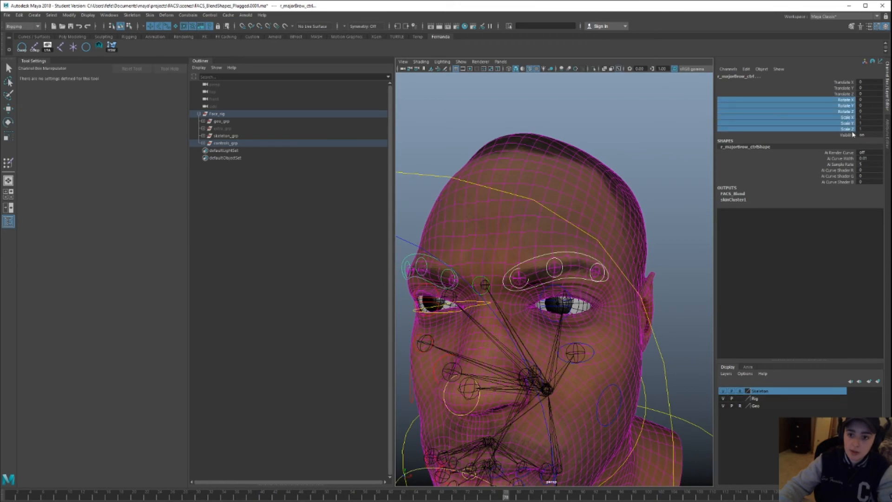
{"action": "left_click", "coordinate": [852, 82], "text": "ctrl"}
{"action": "left_click", "coordinate": [850, 94], "text": "ctrl"}
{"action": "right_click", "coordinate": [847, 107]}
{"action": "left_click", "coordinate": [860, 269]}
- Try moving the major brow controls vertically and undo the move
{"action": "key", "text": "w"}
{"action": "left_click_drag", "start_coordinate": [553, 237], "coordinate": [553, 283]}
{"action": "key", "text": "ctrl+z"}
- Lock and hide the scale channels on the glabella control between the brows
{"action": "left_click", "coordinate": [500, 257]}
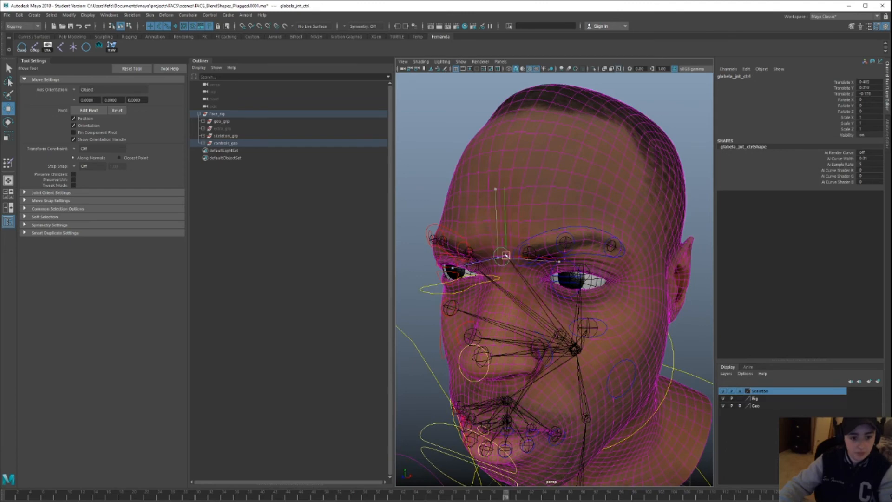
{"action": "key", "text": "r"}
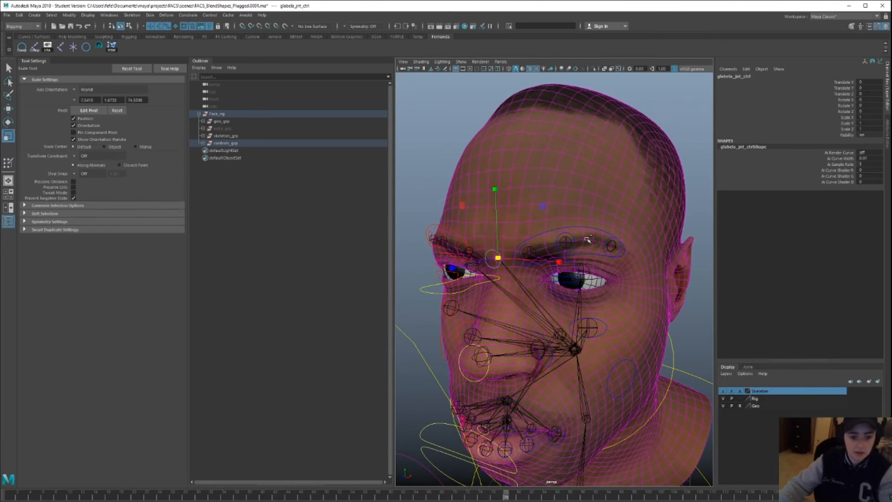
{"action": "left_click_drag", "start_coordinate": [851, 118], "coordinate": [850, 134]}
{"action": "right_click", "coordinate": [850, 132]}
{"action": "left_click", "coordinate": [879, 308]}
- Try moving the next upper-face control, undo it, and lock and hide its unneeded transform channels
{"action": "left_click_drag", "start_coordinate": [510, 237], "coordinate": [450, 292], "text": "alt"}
{"action": "left_click", "coordinate": [486, 278]}
{"action": "key", "text": "w"}
{"action": "left_click_drag", "start_coordinate": [413, 316], "coordinate": [469, 260]}
{"action": "key", "text": "ctrl+z"}
{"action": "key", "text": "ctrl+z"}
{"action": "left_click", "coordinate": [851, 84]}
{"action": "left_click_drag", "start_coordinate": [851, 84], "coordinate": [851, 134]}
{"action": "right_click", "coordinate": [851, 133]}
{"action": "left_click", "coordinate": [874, 309]}
{"action": "key", "text": "w"}
- Select two more mid-face controls and lock and hide all their transform channels except Translate Y
{"action": "left_click_drag", "start_coordinate": [560, 297], "coordinate": [625, 281], "text": "alt"}
{"action": "left_click_drag", "start_coordinate": [627, 219], "coordinate": [597, 250]}
{"action": "left_click_drag", "start_coordinate": [515, 239], "coordinate": [539, 261], "text": "alt"}
{"action": "left_click_drag", "start_coordinate": [515, 232], "coordinate": [494, 245], "text": "shift"}
{"action": "left_click", "coordinate": [847, 82]}
{"action": "left_click_drag", "start_coordinate": [846, 94], "coordinate": [848, 130], "text": "ctrl"}
{"action": "right_click", "coordinate": [849, 116]}
{"action": "left_click", "coordinate": [874, 293]}
{"action": "key", "text": "w"}
- Lock and hide the scale channels on the nose tip and nostril controls
{"action": "left_click_drag", "start_coordinate": [525, 288], "coordinate": [511, 270], "text": "alt"}
{"action": "left_click", "coordinate": [508, 271]}
{"action": "left_click", "coordinate": [515, 271], "text": "shift"}
{"action": "left_click", "coordinate": [575, 274], "text": "shift"}
{"action": "left_click_drag", "start_coordinate": [616, 263], "coordinate": [583, 260], "text": "alt"}
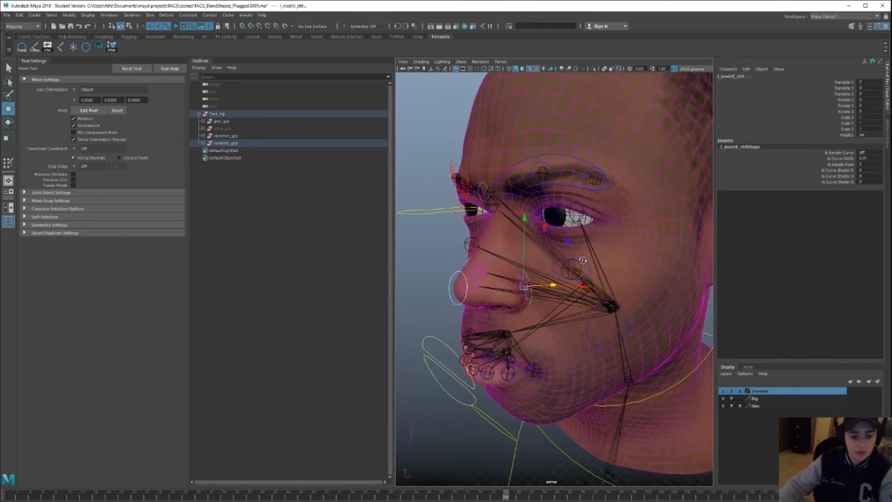
{"action": "left_click_drag", "start_coordinate": [847, 117], "coordinate": [849, 129]}
{"action": "right_click", "coordinate": [850, 133]}
{"action": "left_click", "coordinate": [885, 309]}
{"action": "key", "text": "w"}
- Lock and hide the scale channels on the left and right squint controls below the eyes
{"action": "left_click_drag", "start_coordinate": [469, 275], "coordinate": [534, 239], "text": "alt"}
{"action": "left_click", "coordinate": [563, 242]}
{"action": "left_click", "coordinate": [685, 244], "text": "shift"}
{"action": "left_click_drag", "start_coordinate": [685, 243], "coordinate": [671, 242], "text": "alt"}
{"action": "left_click_drag", "start_coordinate": [847, 117], "coordinate": [849, 129]}
{"action": "right_click", "coordinate": [849, 129]}
{"action": "left_click", "coordinate": [883, 309]}
{"action": "key", "text": "w"}
- Lock and hide Translate Y and all rotate and scale channels on both cheek controls
{"action": "left_click", "coordinate": [678, 276]}
{"action": "left_click_drag", "start_coordinate": [706, 277], "coordinate": [504, 266], "text": "alt"}
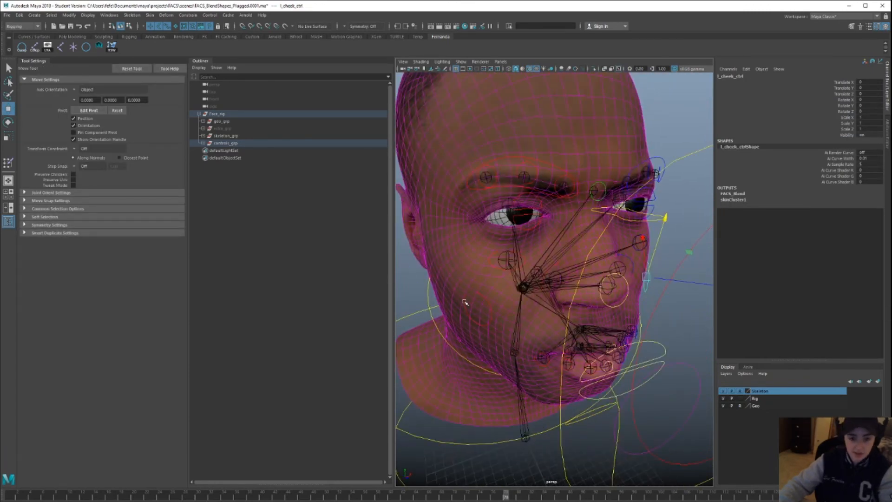
{"action": "left_click", "coordinate": [465, 303], "text": "shift"}
{"action": "left_click_drag", "start_coordinate": [465, 302], "coordinate": [599, 297], "text": "alt"}
{"action": "left_click", "coordinate": [848, 88]}
{"action": "left_click_drag", "start_coordinate": [849, 99], "coordinate": [850, 130], "text": "ctrl"}
{"action": "right_click", "coordinate": [849, 129]}
{"action": "left_click", "coordinate": [866, 309]}
{"action": "key", "text": "w"}
- Lock and hide the scale channels on the joint controls around the lips
{"action": "left_click_drag", "start_coordinate": [541, 281], "coordinate": [499, 260], "text": "alt"}
{"action": "left_click", "coordinate": [440, 280]}
{"action": "left_click_drag", "start_coordinate": [441, 280], "coordinate": [420, 279], "text": "alt"}
{"action": "key", "text": "e"}
{"action": "key", "text": "q"}
{"action": "left_click_drag", "start_coordinate": [474, 284], "coordinate": [527, 291], "text": "alt"}
{"action": "left_click", "coordinate": [515, 281]}
{"action": "key", "text": "e"}
{"action": "key", "text": "ctrl+z"}
{"action": "key", "text": "q"}
{"action": "left_click_drag", "start_coordinate": [848, 117], "coordinate": [846, 129]}
{"action": "right_click", "coordinate": [846, 128]}
{"action": "left_click", "coordinate": [876, 302]}
{"action": "key", "text": "q"}
- Lock and hide the scale channels on the head control
{"action": "left_click_drag", "start_coordinate": [539, 281], "coordinate": [567, 282], "text": "alt"}
{"action": "scroll", "coordinate": [567, 282], "scroll_direction": "up", "scroll_amount": 5}
{"action": "scroll", "coordinate": [567, 282], "scroll_direction": "down", "scroll_amount": 4}
{"action": "left_click_drag", "start_coordinate": [692, 274], "coordinate": [653, 272], "text": "alt"}
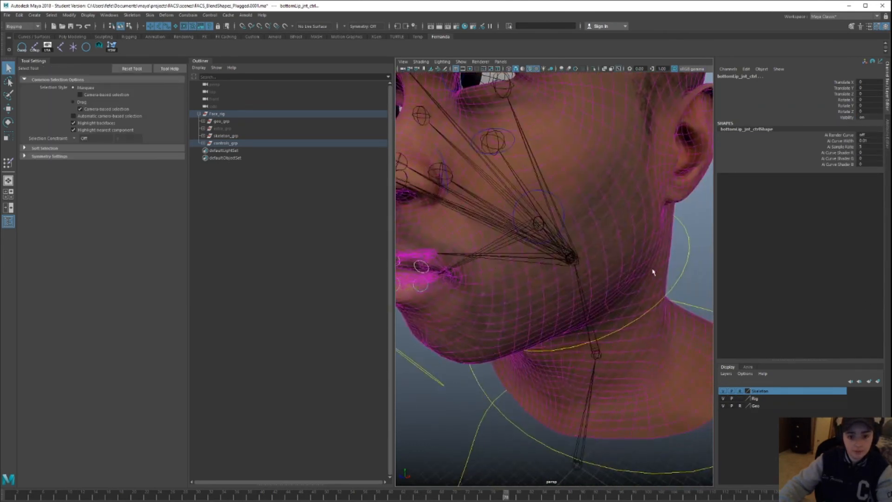
{"action": "right_click_drag", "start_coordinate": [653, 272], "coordinate": [612, 262], "text": "alt"}
{"action": "left_click", "coordinate": [610, 261]}
{"action": "left_click_drag", "start_coordinate": [609, 261], "coordinate": [596, 262], "text": "alt"}
{"action": "left_click_drag", "start_coordinate": [847, 118], "coordinate": [849, 129]}
{"action": "right_click", "coordinate": [848, 129]}
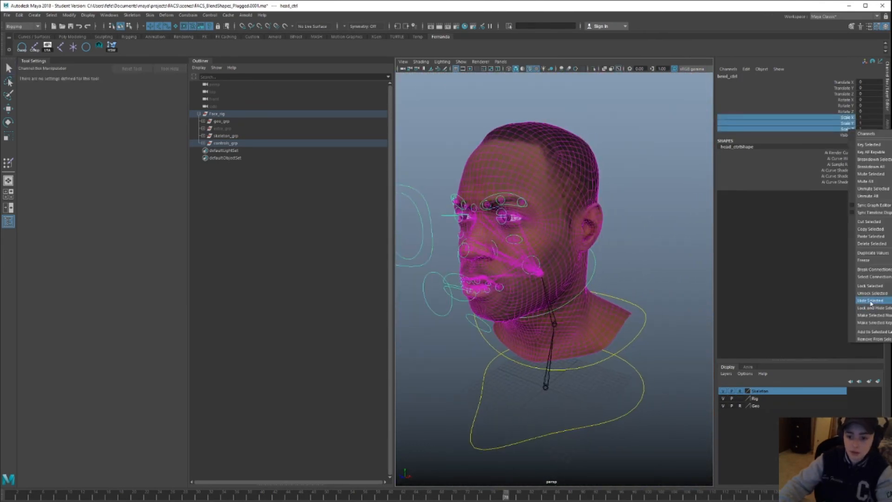
{"action": "left_click", "coordinate": [876, 309]}
- Lock and hide the scale channels on the control ring around the base of the neck
{"action": "left_click", "coordinate": [645, 323]}
{"action": "left_click_drag", "start_coordinate": [848, 118], "coordinate": [847, 129]}
{"action": "right_click", "coordinate": [846, 129]}
{"action": "left_click", "coordinate": [873, 307]}
{"action": "left_click", "coordinate": [627, 364]}
- Try moving the mouth expression control, undo it, and lock and hide its unneeded transform channels
{"action": "left_click_drag", "start_coordinate": [569, 343], "coordinate": [617, 343], "text": "alt"}
{"action": "left_click", "coordinate": [548, 298]}
{"action": "scroll", "coordinate": [548, 297], "scroll_direction": "up", "scroll_amount": 5}
{"action": "left_click_drag", "start_coordinate": [564, 298], "coordinate": [520, 299], "text": "alt"}
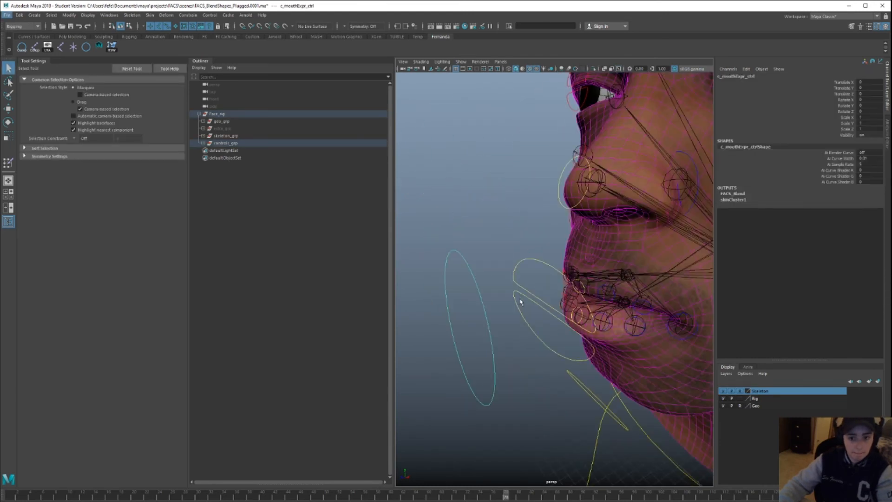
{"action": "middle_click_drag", "start_coordinate": [519, 299], "coordinate": [528, 284], "text": "alt"}
{"action": "key", "text": "w"}
{"action": "left_click_drag", "start_coordinate": [475, 274], "coordinate": [481, 301]}
{"action": "key", "text": "ctrl+z"}
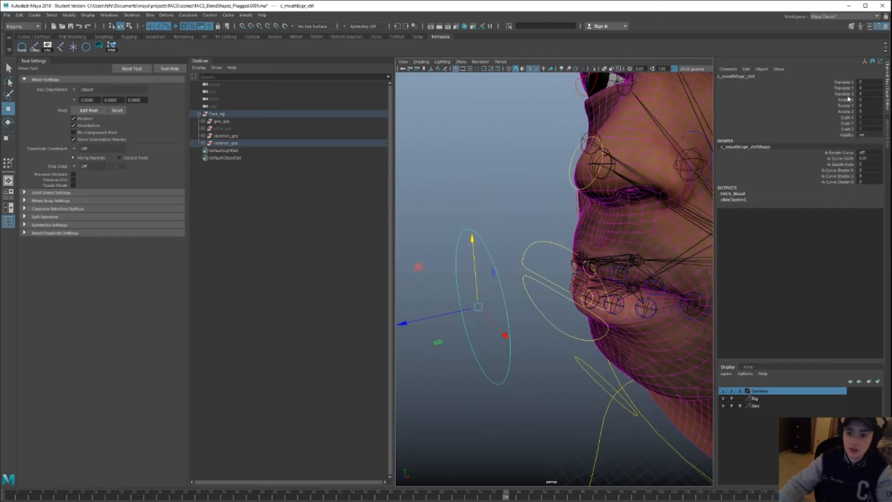
{"action": "left_click_drag", "start_coordinate": [847, 87], "coordinate": [847, 129]}
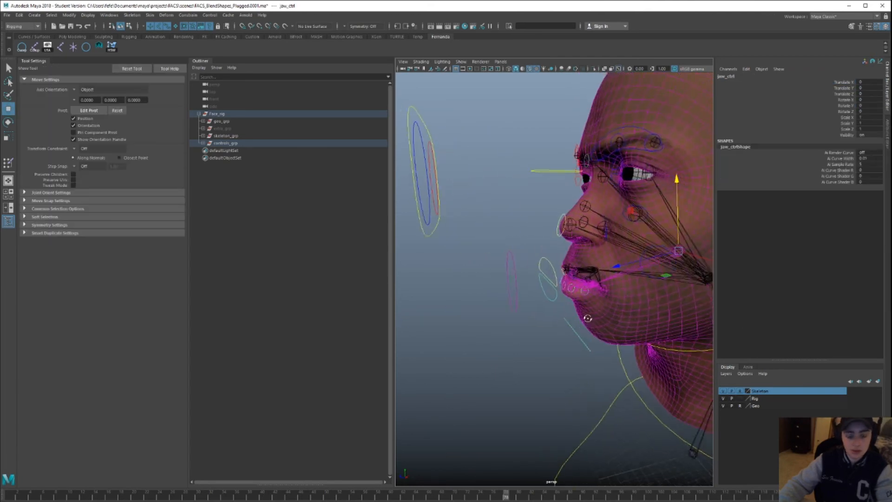
- Lock and hide the scale channels on the jaw control
{"action": "left_click_drag", "start_coordinate": [847, 128], "coordinate": [847, 117]}
{"action": "right_click", "coordinate": [856, 129]}
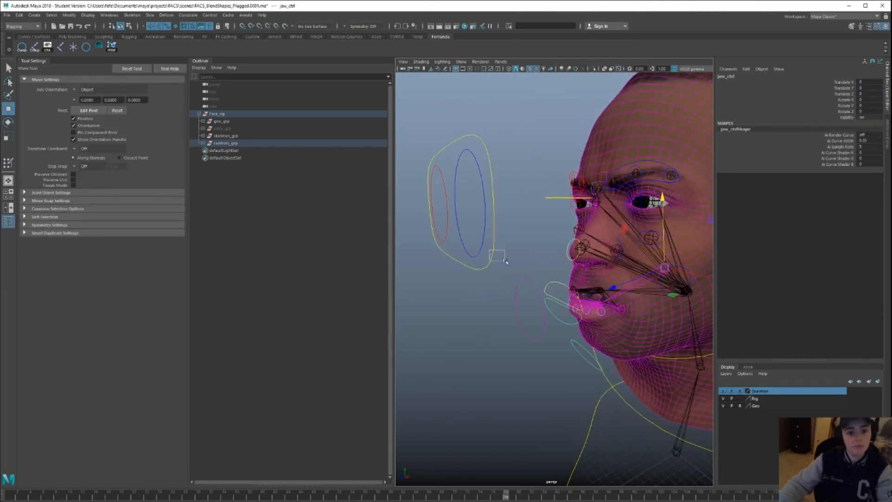
- Lock and hide the rotate and scale channels on the eye controls in front of the face
{"action": "left_click_drag", "start_coordinate": [580, 279], "coordinate": [488, 279], "text": "alt"}
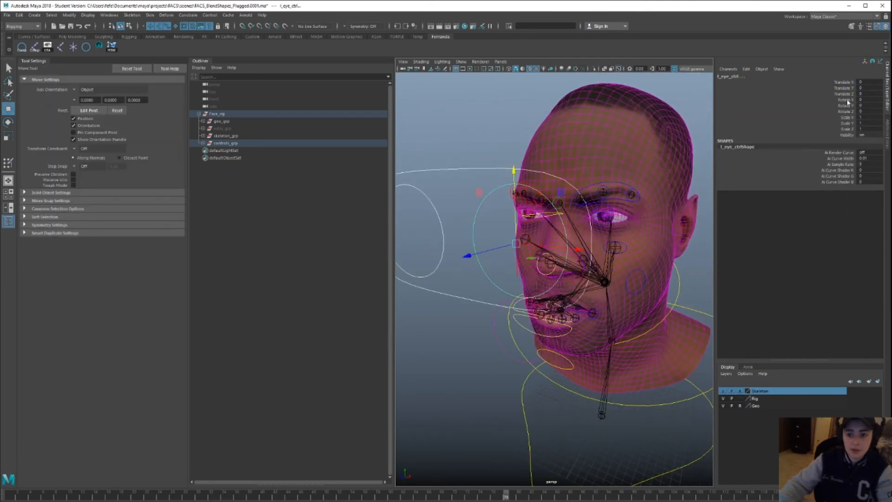
{"action": "left_click_drag", "start_coordinate": [847, 100], "coordinate": [848, 129]}
{"action": "right_click", "coordinate": [850, 129]}
{"action": "left_click", "coordinate": [873, 304]}
- Try moving the left eye control, undo it, and lock and hide its Translate Z channel
{"action": "key", "text": "w"}
{"action": "scroll", "coordinate": [554, 279], "scroll_direction": "down", "scroll_amount": 6}
{"action": "left_click_drag", "start_coordinate": [557, 278], "coordinate": [515, 279], "text": "alt"}
{"action": "left_click_drag", "start_coordinate": [460, 299], "coordinate": [437, 306]}
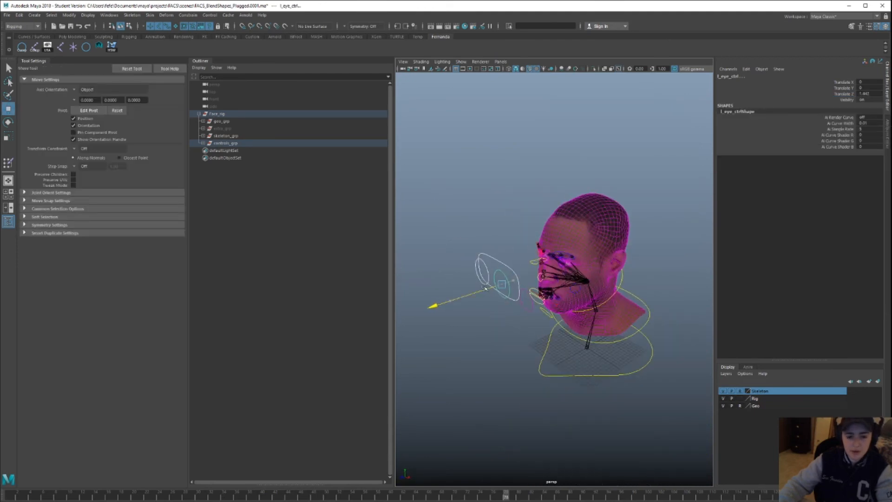
{"action": "scroll", "coordinate": [510, 279], "scroll_direction": "up", "scroll_amount": 5}
{"action": "left_click_drag", "start_coordinate": [458, 267], "coordinate": [472, 265]}
{"action": "key", "text": "ctrl+z"}
{"action": "left_click", "coordinate": [845, 93]}
{"action": "right_click", "coordinate": [850, 94]}
{"action": "left_click", "coordinate": [878, 273]}
- Try moving the outer right secondary brow control, undo the move, and try rotating it
{"action": "key", "text": "q"}
{"action": "middle_click_drag", "start_coordinate": [460, 223], "coordinate": [467, 238], "text": "alt"}
{"action": "scroll", "coordinate": [553, 260], "scroll_direction": "up", "scroll_amount": 4}
{"action": "mouse_move", "coordinate": [524, 251]}
{"action": "left_mouse_down", "text": "alt"}
{"action": "mouse_move", "coordinate": [571, 246]}
{"action": "mouse_move", "coordinate": [520, 256]}
{"action": "left_mouse_up", "text": "alt"}
{"action": "left_click", "coordinate": [568, 230]}
{"action": "left_click_drag", "start_coordinate": [568, 230], "coordinate": [530, 250], "text": "alt"}
{"action": "left_click", "coordinate": [521, 225]}
{"action": "key", "text": "w"}
{"action": "left_click_drag", "start_coordinate": [520, 225], "coordinate": [525, 226]}
{"action": "key", "text": "ctrl+z"}
{"action": "key", "text": "e"}
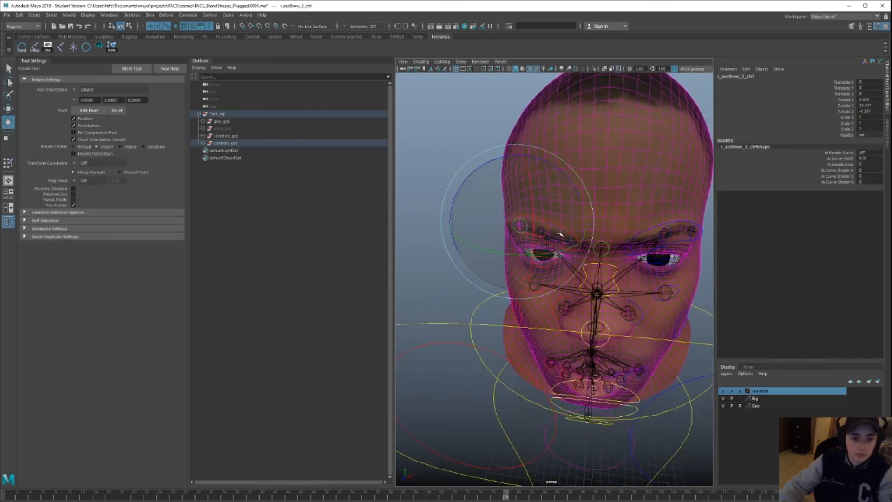
- Select the secondary brow controls across both eyebrows together
{"action": "scroll", "coordinate": [552, 238], "scroll_direction": "up", "scroll_amount": 5}
{"action": "key", "text": "q"}
{"action": "left_click", "coordinate": [537, 233], "text": "shift"}
{"action": "left_click", "coordinate": [615, 244], "text": "shift"}
{"action": "left_click_drag", "start_coordinate": [616, 244], "coordinate": [542, 263], "text": "alt"}
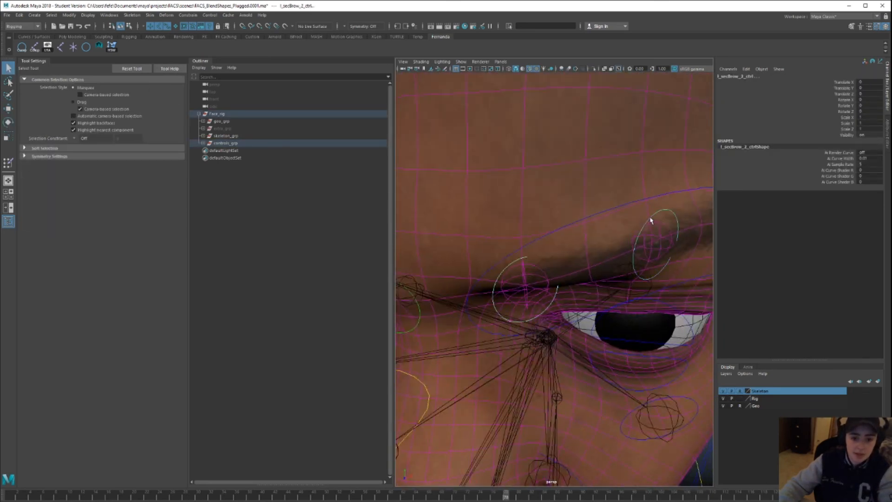
{"action": "left_click", "coordinate": [650, 221], "text": "shift"}
{"action": "left_click_drag", "start_coordinate": [650, 221], "coordinate": [559, 263], "text": "alt"}
{"action": "left_click", "coordinate": [559, 263], "text": "shift"}
{"action": "scroll", "coordinate": [581, 237], "scroll_direction": "down", "scroll_amount": 6}
{"action": "scroll", "coordinate": [548, 260], "scroll_direction": "up", "scroll_amount": 4}
{"action": "middle_click_drag", "start_coordinate": [492, 352], "coordinate": [511, 294], "text": "alt"}
{"action": "left_click_drag", "start_coordinate": [483, 316], "coordinate": [515, 288], "text": "alt"}
{"action": "scroll", "coordinate": [515, 288], "scroll_direction": "up", "scroll_amount": 3}
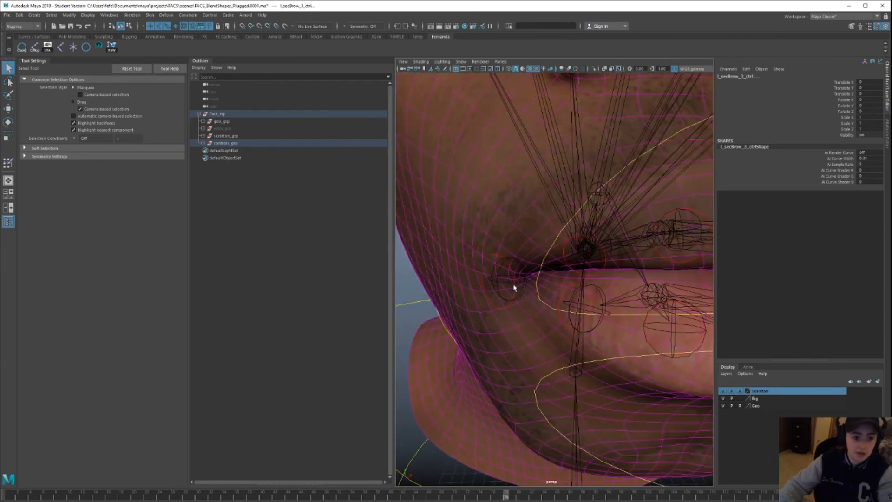
- Add the mouth corner and lip joint controls to the selection and hide the Skeleton layer
{"action": "left_click", "coordinate": [580, 238], "text": "shift"}
{"action": "left_click_drag", "start_coordinate": [589, 231], "coordinate": [545, 257], "text": "alt"}
{"action": "left_click", "coordinate": [723, 391]}
{"action": "left_click", "coordinate": [578, 234], "text": "shift"}
{"action": "left_click", "coordinate": [693, 247], "text": "shift"}
{"action": "left_click_drag", "start_coordinate": [694, 247], "coordinate": [607, 240], "text": "alt"}
{"action": "left_click_drag", "start_coordinate": [488, 287], "coordinate": [595, 299], "text": "alt"}
{"action": "left_click", "coordinate": [607, 299], "text": "shift"}
{"action": "left_click", "coordinate": [542, 294], "text": "shift"}
- Lock and hide the Scale X, Y and Z channels on the selected secondary brow and mouth controls
{"action": "left_click_drag", "start_coordinate": [846, 117], "coordinate": [849, 129]}
{"action": "right_click", "coordinate": [849, 129]}
{"action": "left_click", "coordinate": [876, 309]}
- Check the remaining channels on the mouth expression, left major brow and left secondary brow controls
{"action": "scroll", "coordinate": [593, 257], "scroll_direction": "down", "scroll_amount": 6}
{"action": "left_click_drag", "start_coordinate": [593, 257], "coordinate": [557, 269], "text": "alt"}
{"action": "middle_click_drag", "start_coordinate": [558, 269], "coordinate": [598, 254], "text": "alt"}
{"action": "scroll", "coordinate": [579, 282], "scroll_direction": "down", "scroll_amount": 3}
{"action": "left_click", "coordinate": [523, 227]}
{"action": "left_click_drag", "start_coordinate": [598, 254], "coordinate": [506, 269], "text": "alt"}
{"action": "scroll", "coordinate": [625, 260], "scroll_direction": "down", "scroll_amount": 5}
{"action": "left_click", "coordinate": [476, 320]}
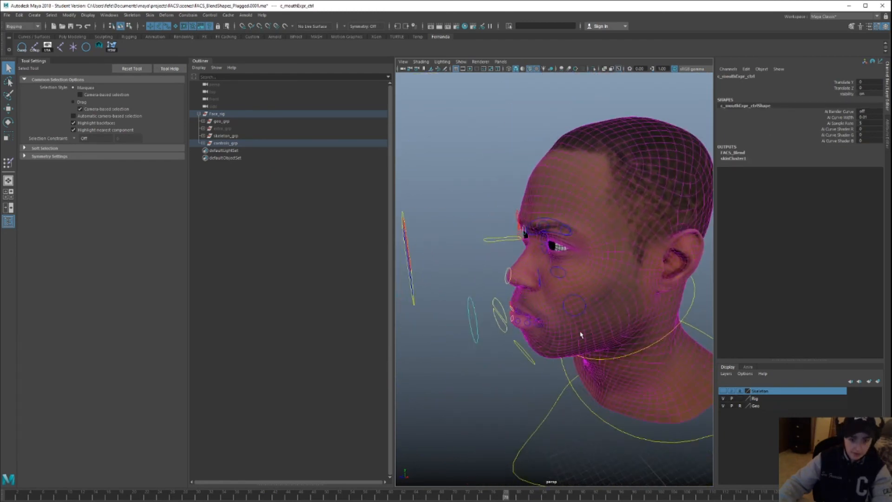
{"action": "left_click_drag", "start_coordinate": [579, 334], "coordinate": [557, 293], "text": "alt"}
{"action": "scroll", "coordinate": [557, 293], "scroll_direction": "up", "scroll_amount": 5}
{"action": "left_click", "coordinate": [562, 254]}
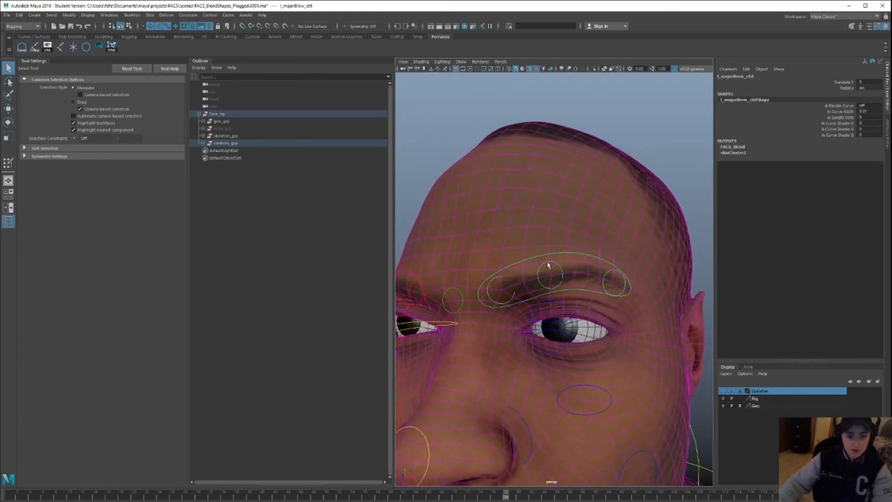
{"action": "left_click", "coordinate": [548, 264]}
{"action": "key", "text": "w"}
{"action": "left_click_drag", "start_coordinate": [548, 265], "coordinate": [579, 297], "text": "alt"}
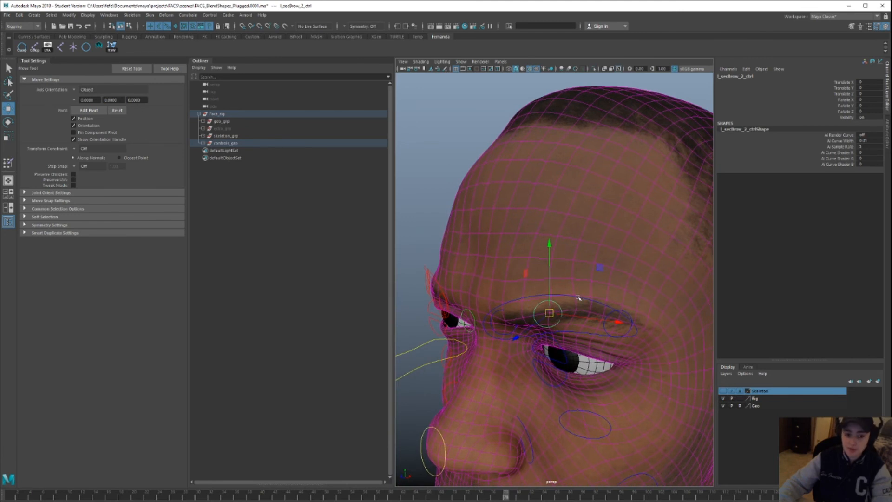
- Add a Boolean attribute named SecondaryCtrls to the left and right major brow controls and close the attribute dialog
{"action": "left_click", "coordinate": [633, 325]}
{"action": "left_click", "coordinate": [746, 69]}
{"action": "left_click", "coordinate": [762, 123]}
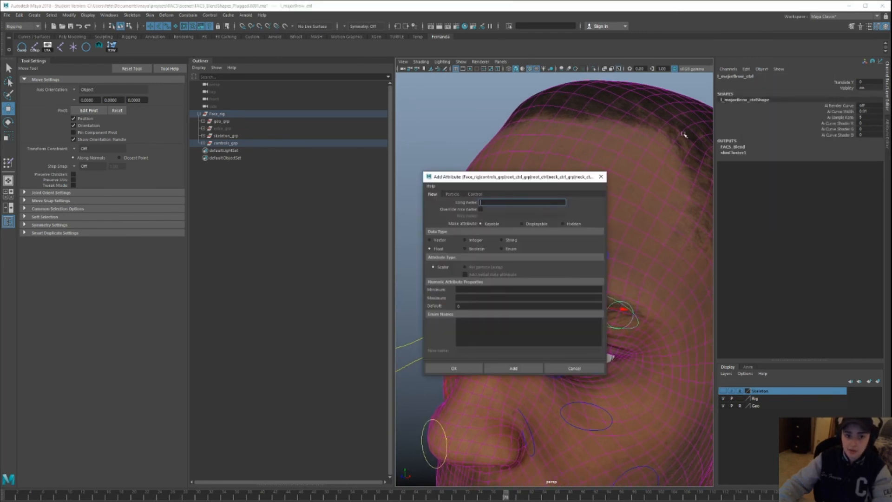
{"action": "left_click", "coordinate": [471, 249]}
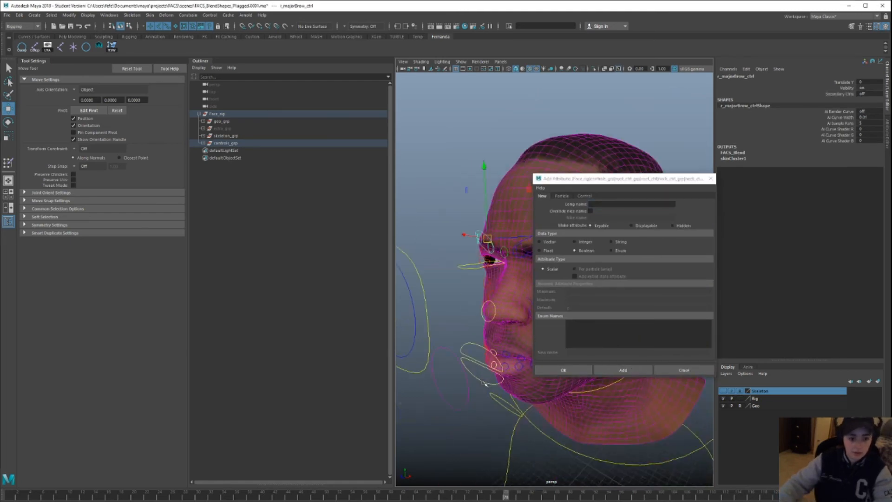
{"action": "left_click_drag", "start_coordinate": [464, 279], "coordinate": [495, 312], "text": "alt"}
{"action": "middle_click_drag", "start_coordinate": [496, 313], "coordinate": [489, 384], "text": "alt"}
{"action": "left_click_drag", "start_coordinate": [600, 180], "coordinate": [678, 193]}
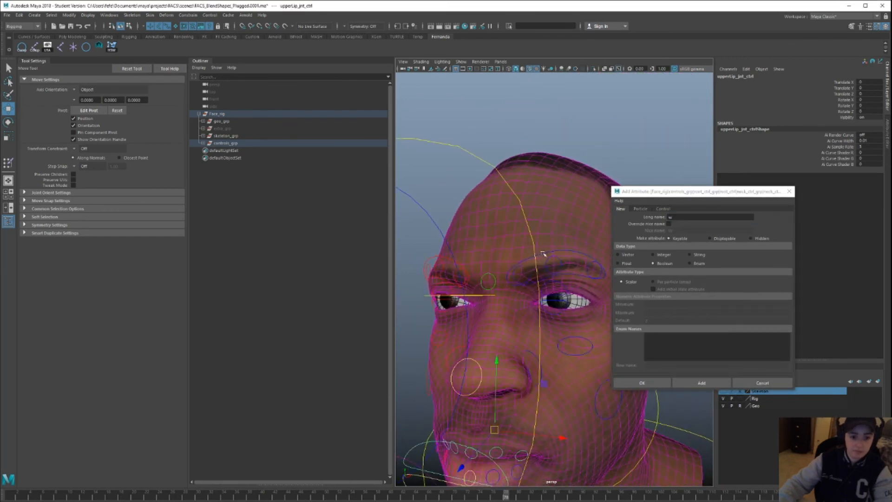
{"action": "left_click", "coordinate": [789, 190]}
- In the Connection Editor, connect the left major brow's SecondaryCtrls attribute to the visibility of the three left secondary brow controls
{"action": "left_click", "coordinate": [109, 14]}
{"action": "mouse_move", "coordinate": [125, 41]}
{"action": "left_click", "coordinate": [213, 130]}
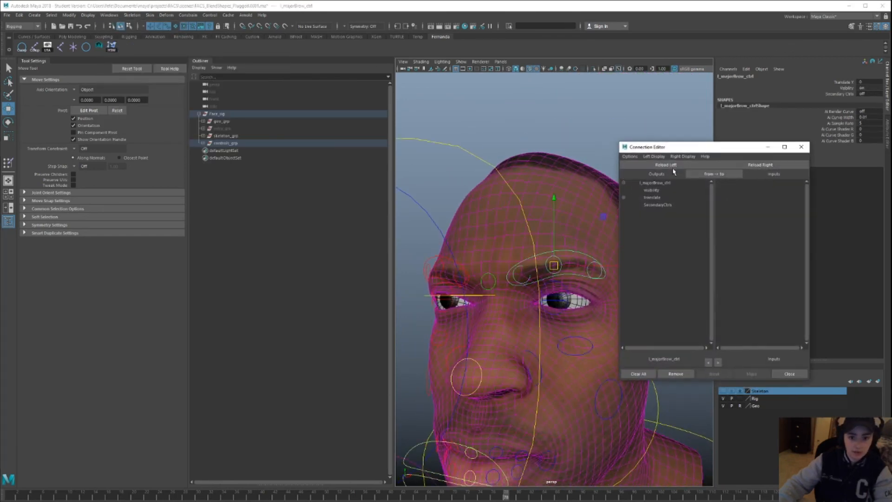
{"action": "key", "text": "q"}
{"action": "left_click", "coordinate": [551, 260]}
{"action": "left_click", "coordinate": [765, 165]}
{"action": "left_click", "coordinate": [656, 204]}
{"action": "left_click", "coordinate": [746, 190]}
{"action": "left_click", "coordinate": [747, 219]}
{"action": "left_click", "coordinate": [746, 248]}
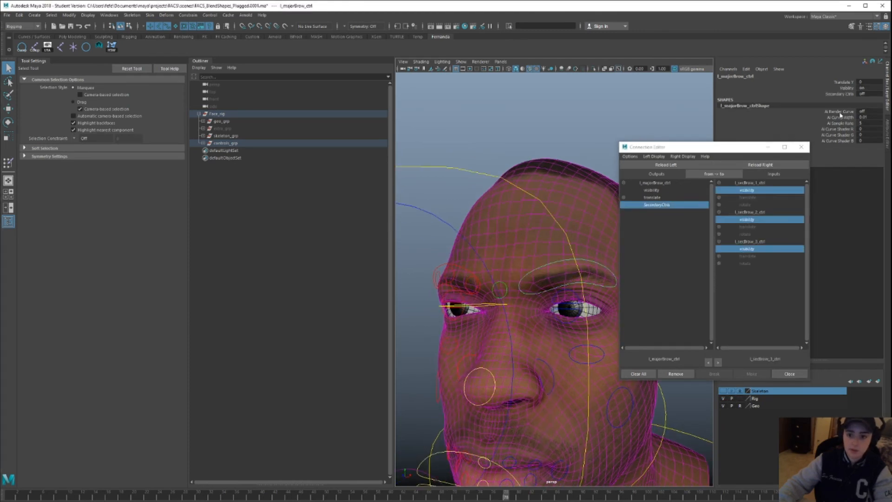
- Test the left major brow's Secondary Ctrls channel as a visibility switch for its secondary controls
{"action": "left_click", "coordinate": [840, 94]}
{"action": "middle_click_drag", "start_coordinate": [619, 125], "coordinate": [534, 146]}
{"action": "middle_click_drag", "start_coordinate": [517, 152], "coordinate": [501, 157], "text": "alt"}
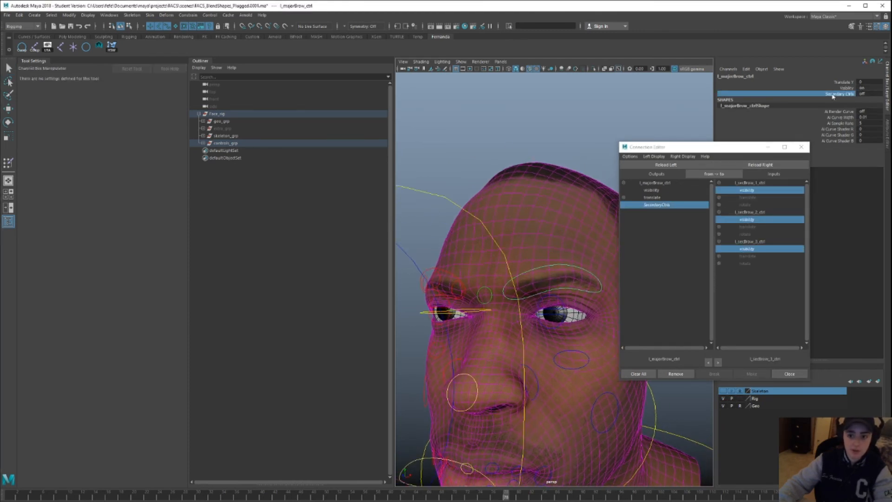
- Connect the right major brow's SecondaryCtrls attribute to the visibility of the three right secondary brow controls and close the Connection Editor
{"action": "left_click_drag", "start_coordinate": [554, 242], "coordinate": [503, 234], "text": "alt"}
{"action": "left_click", "coordinate": [509, 237]}
{"action": "left_click", "coordinate": [548, 254]}
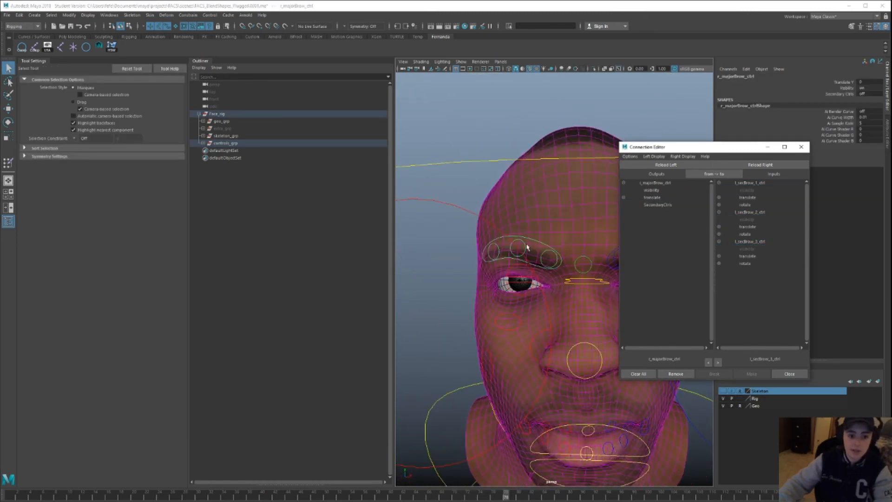
{"action": "left_click", "coordinate": [656, 205]}
{"action": "left_click", "coordinate": [746, 190]}
{"action": "left_click", "coordinate": [747, 219]}
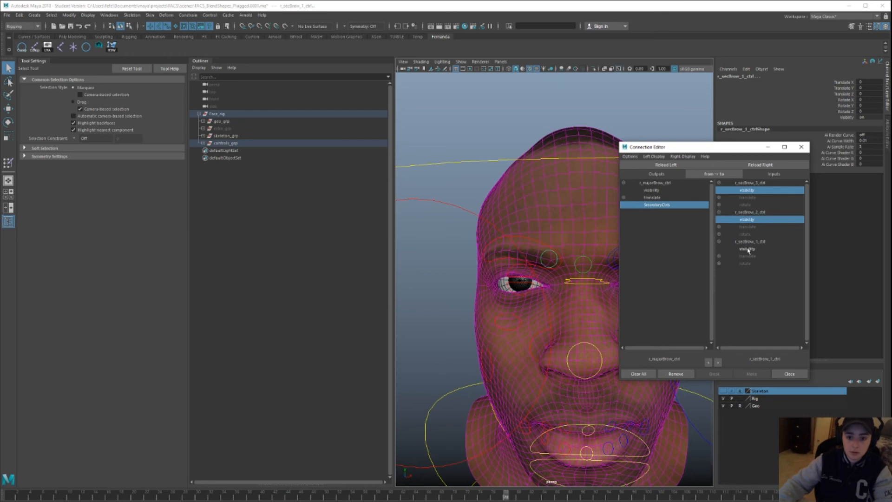
{"action": "left_click", "coordinate": [747, 249]}
{"action": "left_click", "coordinate": [800, 147]}
- Select the brow compression control between the eyebrows and examine its move axes from the side
{"action": "left_click_drag", "start_coordinate": [532, 305], "coordinate": [465, 297], "text": "alt"}
{"action": "scroll", "coordinate": [464, 293], "scroll_direction": "up", "scroll_amount": 5}
{"action": "left_click", "coordinate": [452, 274]}
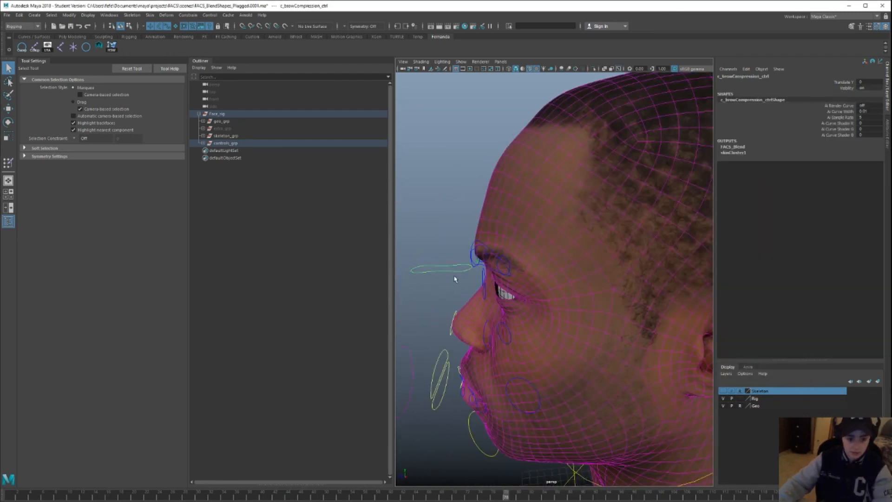
{"action": "middle_click_drag", "start_coordinate": [454, 276], "coordinate": [499, 276], "text": "alt"}
{"action": "key", "text": "w"}
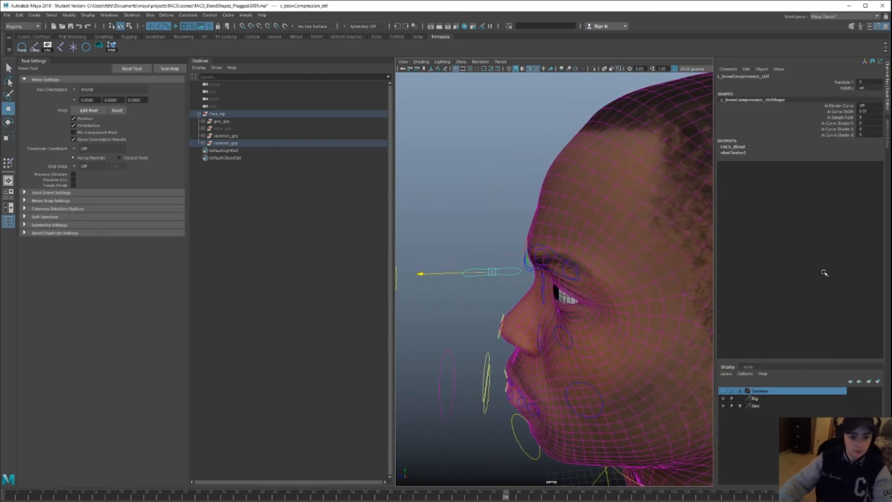
{"action": "right_click_drag", "start_coordinate": [823, 273], "coordinate": [668, 271], "text": "alt"}
{"action": "left_click_drag", "start_coordinate": [668, 271], "coordinate": [701, 286], "text": "alt"}
- Use Channel Control to make the brow compression control's Translate Y hidden and non-keyable, and Translate Z keyable
{"action": "left_click", "coordinate": [841, 82]}
{"action": "right_click", "coordinate": [841, 83]}
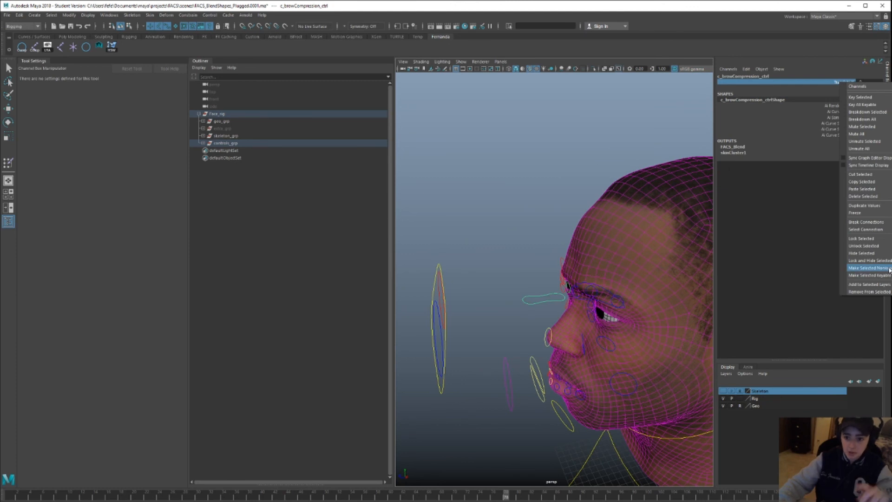
{"action": "left_click", "coordinate": [764, 69]}
{"action": "mouse_move", "coordinate": [747, 68]}
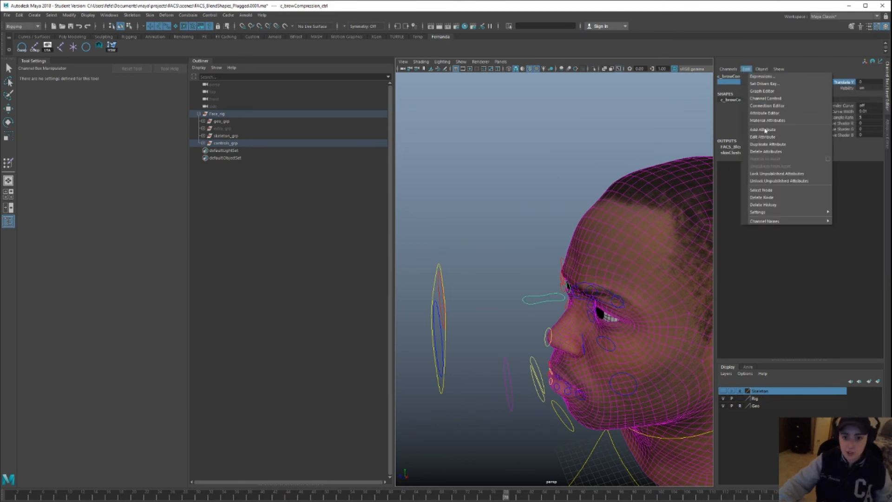
{"action": "left_click", "coordinate": [768, 99]}
{"action": "left_click_drag", "start_coordinate": [744, 195], "coordinate": [609, 153]}
{"action": "left_click", "coordinate": [585, 185]}
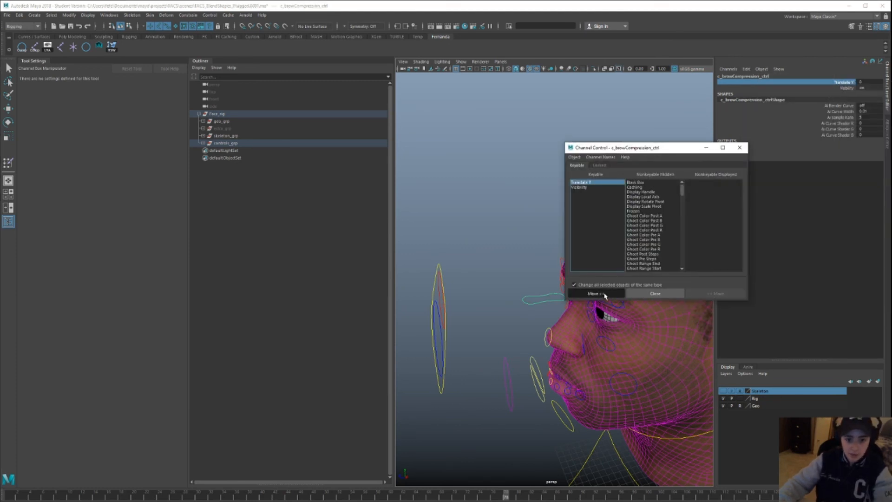
{"action": "left_click", "coordinate": [596, 294]}
{"action": "left_click", "coordinate": [739, 147]}
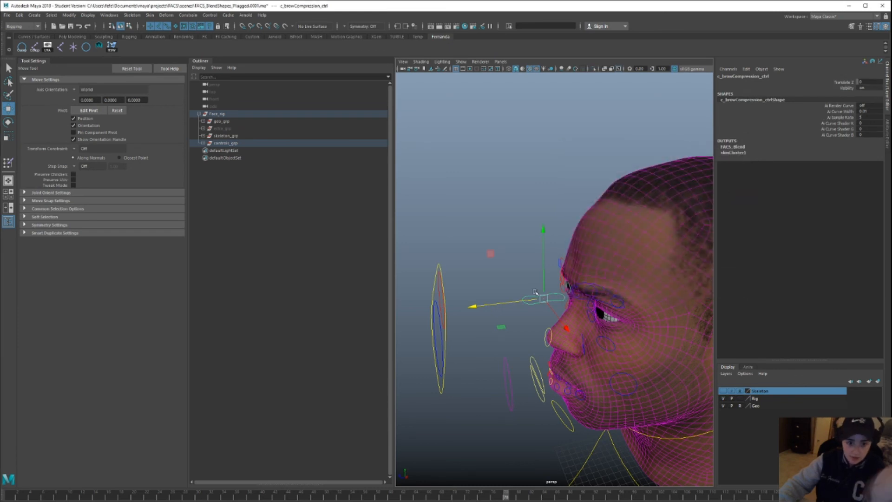
- Unlock the Translate Z channel on the brow compression control and try moving it along that axis
{"action": "left_click", "coordinate": [455, 292]}
{"action": "left_click", "coordinate": [844, 82]}
{"action": "right_click", "coordinate": [846, 82]}
{"action": "left_click_drag", "start_coordinate": [526, 276], "coordinate": [535, 313]}
{"action": "left_click", "coordinate": [861, 247]}
{"action": "key", "text": "w"}
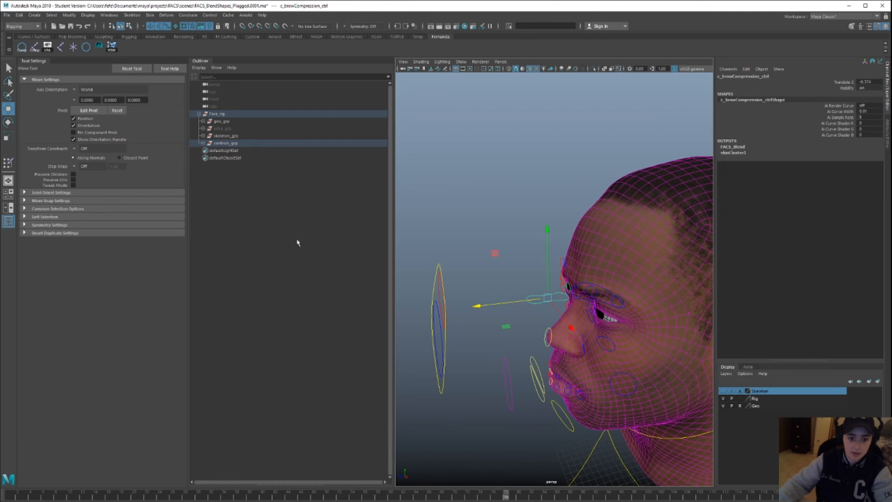
- Try moving the mouth expression control in front of the lips and undo it
{"action": "left_click", "coordinate": [512, 392]}
{"action": "left_click_drag", "start_coordinate": [515, 391], "coordinate": [548, 390], "text": "alt"}
{"action": "key", "text": "e"}
{"action": "key", "text": "w"}
{"action": "left_click", "coordinate": [549, 416]}
{"action": "left_click_drag", "start_coordinate": [517, 325], "coordinate": [506, 383]}
{"action": "key", "text": "ctrl+z"}
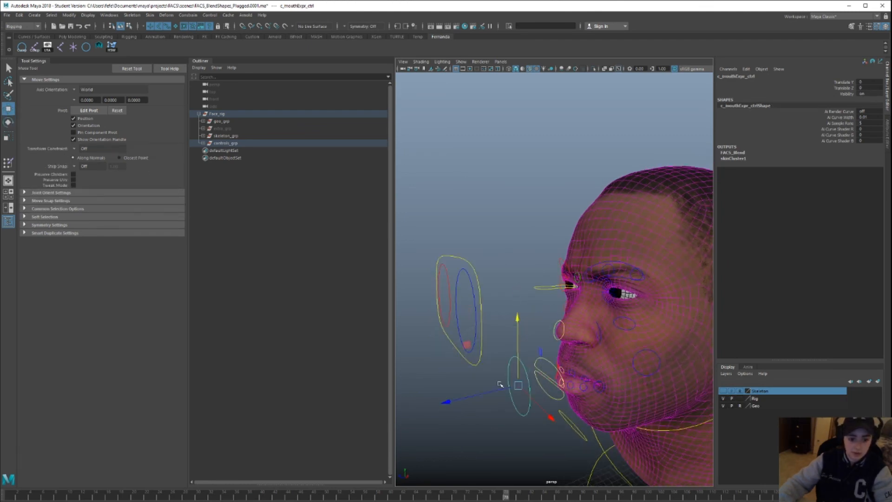
- Try out the middle upper lip and left mouth corner controls and undo the change
{"action": "middle_click_drag", "start_coordinate": [575, 397], "coordinate": [528, 287], "text": "alt"}
{"action": "scroll", "coordinate": [528, 285], "scroll_direction": "up", "scroll_amount": 5}
{"action": "left_click_drag", "start_coordinate": [528, 285], "coordinate": [503, 293], "text": "alt"}
{"action": "key", "text": "q"}
{"action": "left_click", "coordinate": [508, 301]}
{"action": "key", "text": "w"}
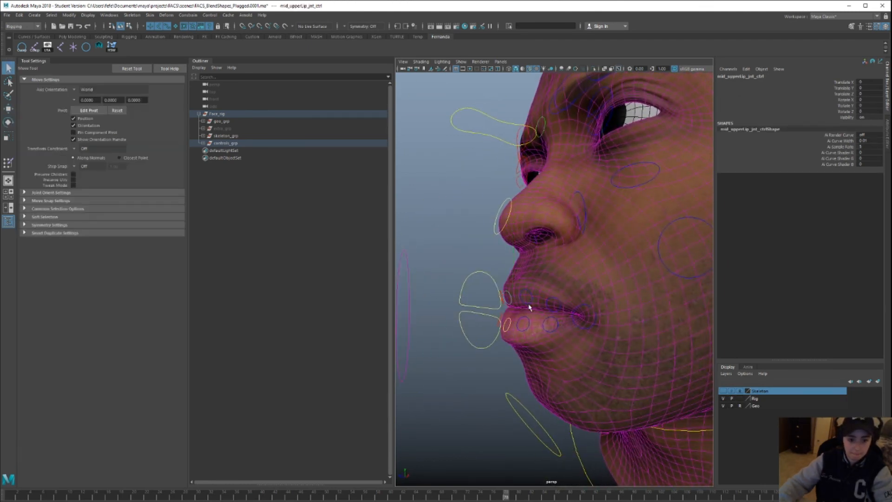
{"action": "left_click", "coordinate": [578, 319]}
{"action": "left_click_drag", "start_coordinate": [578, 319], "coordinate": [562, 321], "text": "alt"}
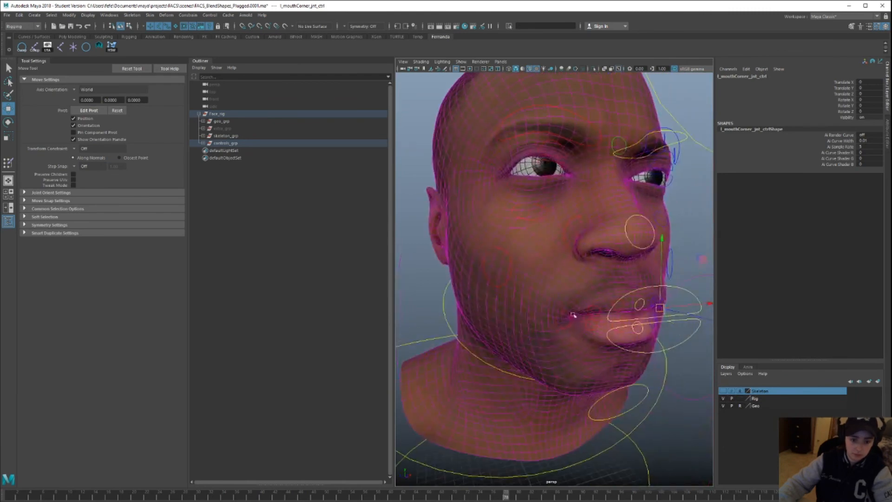
{"action": "key", "text": "ctrl+z"}
- Try rotating the control below the chin and undo the rotation
{"action": "left_click", "coordinate": [644, 390]}
{"action": "left_click", "coordinate": [644, 393]}
{"action": "left_click_drag", "start_coordinate": [644, 393], "coordinate": [629, 365], "text": "alt"}
{"action": "key", "text": "e"}
{"action": "left_click_drag", "start_coordinate": [576, 288], "coordinate": [556, 322]}
{"action": "key", "text": "ctrl+z"}
{"action": "key", "text": "w"}
- Try rotating the bottom lip and upper lip controls and undo the changes
{"action": "left_click_drag", "start_coordinate": [533, 271], "coordinate": [581, 325], "text": "alt"}
{"action": "left_click", "coordinate": [600, 353]}
{"action": "key", "text": "e"}
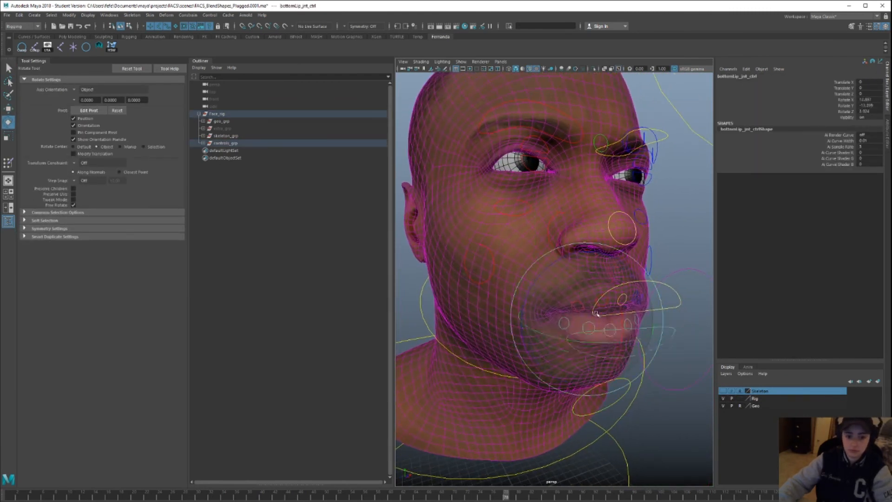
{"action": "key", "text": "ctrl+z"}
{"action": "left_click", "coordinate": [631, 302]}
{"action": "key", "text": "ctrl+z"}
- Try moving and rotating the controls around the nose and undo the changes
{"action": "left_click_drag", "start_coordinate": [643, 227], "coordinate": [585, 238], "text": "alt"}
{"action": "left_click", "coordinate": [554, 217]}
{"action": "key", "text": "w"}
{"action": "left_click", "coordinate": [594, 237]}
{"action": "key", "text": "e"}
{"action": "key", "text": "ctrl+z"}
{"action": "key", "text": "ctrl+z"}
- Try moving the left squint control below the eye
{"action": "left_click_drag", "start_coordinate": [586, 239], "coordinate": [576, 251], "text": "alt"}
{"action": "key", "text": "q"}
{"action": "left_click", "coordinate": [619, 263]}
{"action": "key", "text": "w"}
{"action": "left_click", "coordinate": [618, 256]}
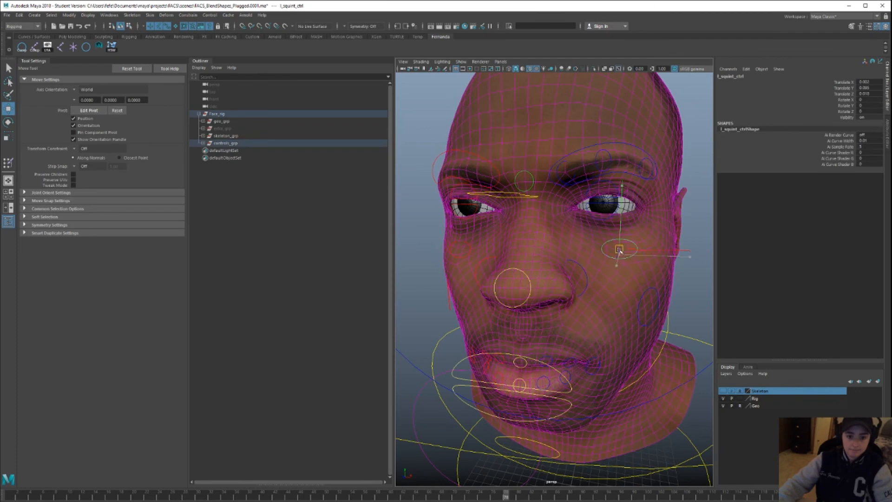
{"action": "left_click_drag", "start_coordinate": [631, 236], "coordinate": [612, 233], "text": "alt"}
- Select the left cheek control and set the Move tool's axis orientation to Object
{"action": "left_click", "coordinate": [654, 318]}
{"action": "left_click_drag", "start_coordinate": [655, 318], "coordinate": [616, 392], "text": "alt"}
{"action": "left_click", "coordinate": [87, 89]}
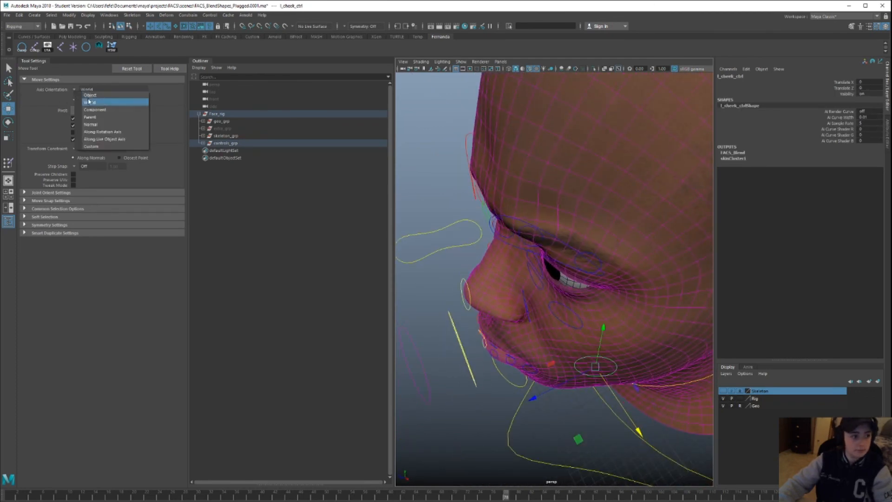
{"action": "left_click", "coordinate": [88, 92]}
- Try rotating several of the rig controls in turn and undo the last rotation
{"action": "left_click_drag", "start_coordinate": [549, 362], "coordinate": [436, 302], "text": "alt"}
{"action": "middle_click_drag", "start_coordinate": [440, 349], "coordinate": [480, 313], "text": "alt"}
{"action": "scroll", "coordinate": [480, 313], "scroll_direction": "down", "scroll_amount": 5}
{"action": "left_click", "coordinate": [492, 297]}
{"action": "key", "text": "e"}
{"action": "left_click_drag", "start_coordinate": [547, 281], "coordinate": [555, 297]}
{"action": "left_click", "coordinate": [469, 394]}
{"action": "left_click_drag", "start_coordinate": [513, 355], "coordinate": [538, 360]}
{"action": "left_click", "coordinate": [445, 451]}
{"action": "left_click_drag", "start_coordinate": [544, 432], "coordinate": [547, 328]}
{"action": "key", "text": "ctrl+z"}
{"action": "scroll", "coordinate": [572, 290], "scroll_direction": "up", "scroll_amount": 4}
{"action": "left_click", "coordinate": [578, 288]}
{"action": "key", "text": "w"}
{"action": "scroll", "coordinate": [576, 288], "scroll_direction": "up", "scroll_amount": 4}
{"action": "left_click_drag", "start_coordinate": [576, 283], "coordinate": [517, 269], "text": "alt"}
{"action": "left_click", "coordinate": [542, 281]}
{"action": "left_click_drag", "start_coordinate": [582, 176], "coordinate": [553, 180], "text": "alt"}
- Select all the rig controls together, reset their translate and rotate channels to 0, and clear the selection
{"action": "key", "text": "q"}
{"action": "scroll", "coordinate": [525, 213], "scroll_direction": "down", "scroll_amount": 4}
{"action": "left_click_drag", "start_coordinate": [526, 213], "coordinate": [454, 175], "text": "alt"}
{"action": "left_click", "coordinate": [457, 181]}
{"action": "scroll", "coordinate": [492, 230], "scroll_direction": "down", "scroll_amount": 5}
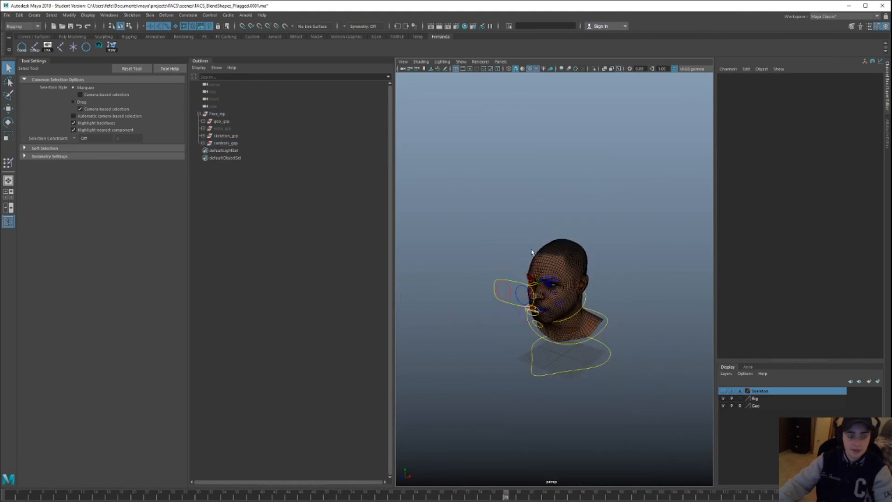
{"action": "left_click_drag", "start_coordinate": [475, 197], "coordinate": [639, 416]}
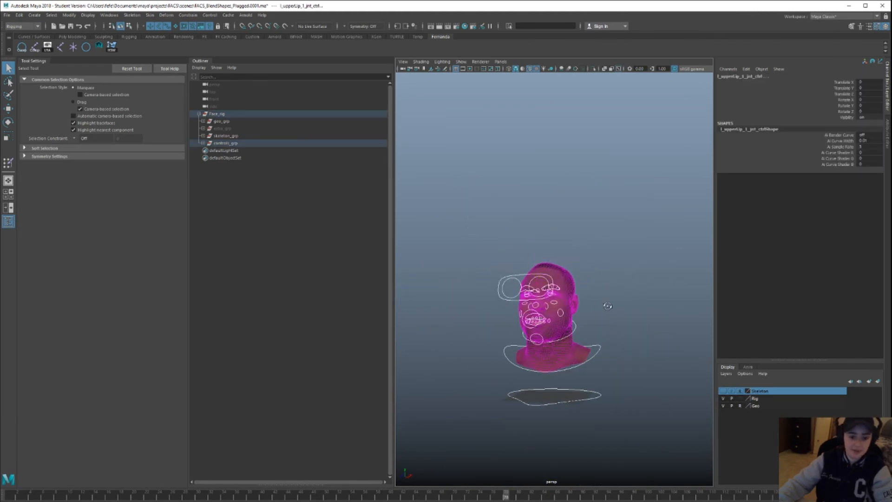
{"action": "left_click_drag", "start_coordinate": [566, 369], "coordinate": [614, 280], "text": "alt"}
{"action": "left_click_drag", "start_coordinate": [867, 81], "coordinate": [867, 112]}
{"action": "scroll", "coordinate": [589, 261], "scroll_direction": "up", "scroll_amount": 2}
{"action": "middle_click_drag", "start_coordinate": [588, 261], "coordinate": [604, 203], "text": "alt"}
{"action": "mouse_move", "coordinate": [603, 204]}
{"action": "left_mouse_down", "text": "alt"}
{"action": "mouse_move", "coordinate": [567, 197]}
{"action": "mouse_move", "coordinate": [606, 195]}
{"action": "left_mouse_up", "text": "alt"}
{"action": "scroll", "coordinate": [608, 195], "scroll_direction": "up", "scroll_amount": 3}
{"action": "left_click", "coordinate": [608, 195]}
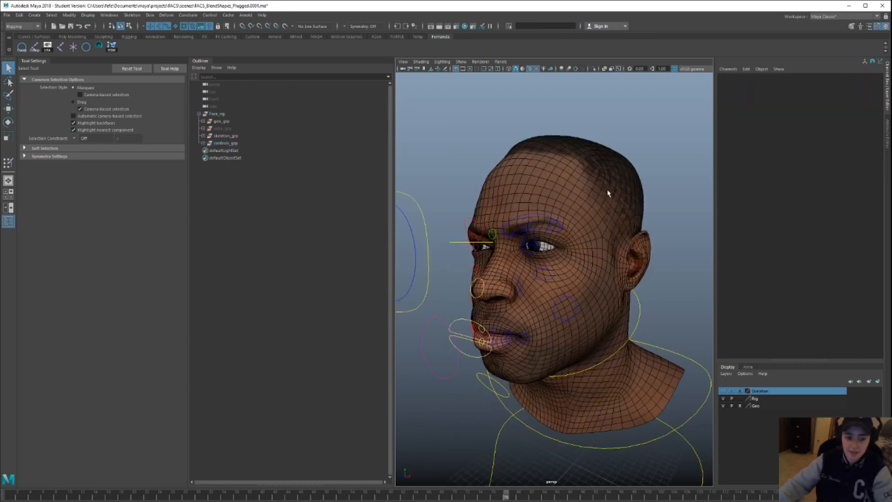
- Try moving the right major brow control vertically and undo the move
{"action": "middle_click_drag", "start_coordinate": [608, 193], "coordinate": [600, 221], "text": "alt"}
{"action": "left_click_drag", "start_coordinate": [598, 222], "coordinate": [623, 201], "text": "alt"}
{"action": "right_click_drag", "start_coordinate": [623, 201], "coordinate": [588, 288], "text": "alt"}
{"action": "middle_click_drag", "start_coordinate": [587, 288], "coordinate": [582, 319], "text": "alt"}
{"action": "left_click_drag", "start_coordinate": [474, 279], "coordinate": [589, 263], "text": "alt"}
{"action": "left_click", "coordinate": [552, 266]}
{"action": "left_click", "coordinate": [544, 274]}
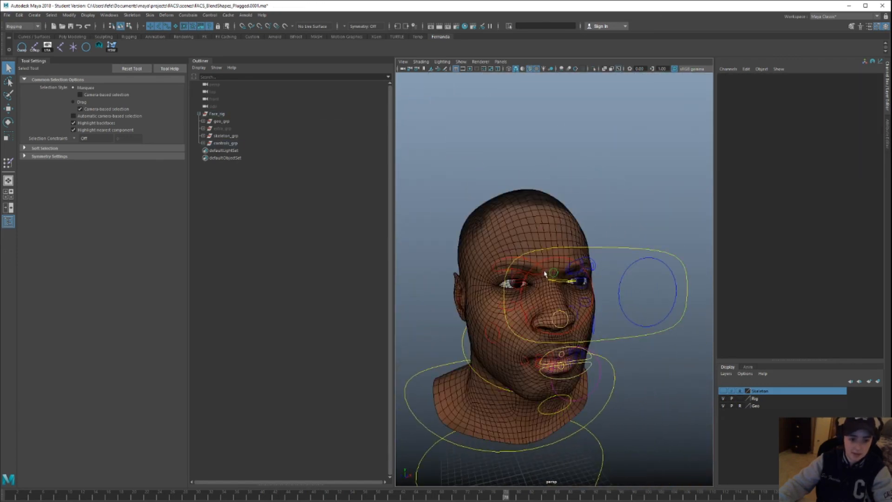
{"action": "left_click", "coordinate": [530, 272]}
{"action": "key", "text": "w"}
{"action": "left_click_drag", "start_coordinate": [518, 229], "coordinate": [519, 231]}
{"action": "right_click_drag", "start_coordinate": [520, 232], "coordinate": [567, 252], "text": "alt"}
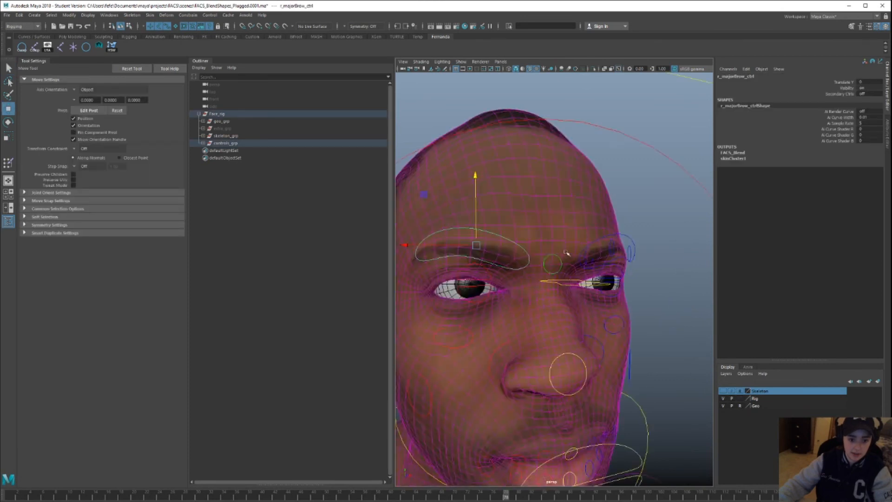
{"action": "left_click_drag", "start_coordinate": [567, 253], "coordinate": [518, 251], "text": "alt"}
- Try moving the left major brow control vertically and switch its Secondary Ctrls attribute to off
{"action": "key", "text": "q"}
{"action": "left_click", "coordinate": [575, 241]}
{"action": "key", "text": "w"}
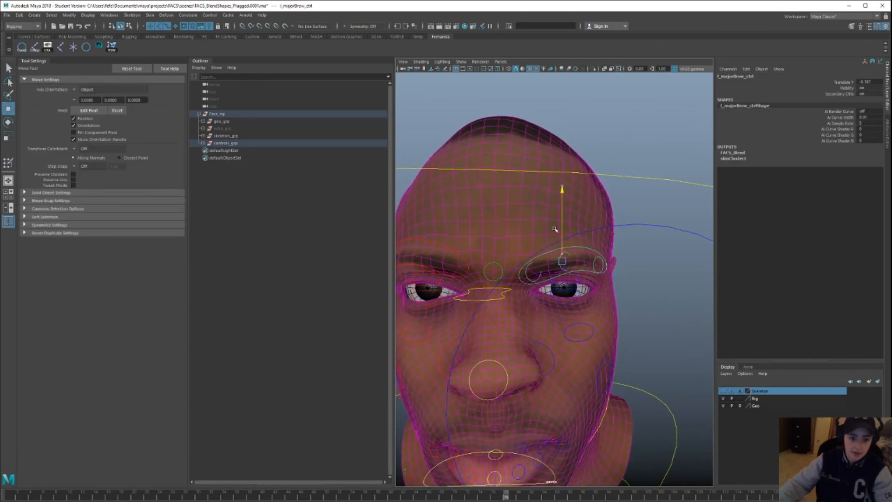
{"action": "left_click", "coordinate": [847, 94]}
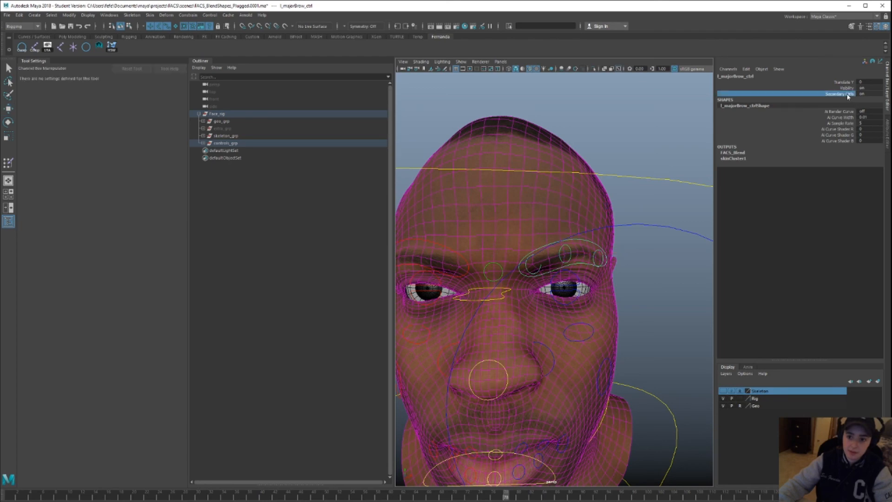
- Try raising the left major brow control with its secondary controls hidden and undo the move
{"action": "right_click_drag", "start_coordinate": [650, 270], "coordinate": [615, 255], "text": "alt"}
{"action": "left_click_drag", "start_coordinate": [615, 256], "coordinate": [543, 242], "text": "alt"}
{"action": "scroll", "coordinate": [512, 253], "scroll_direction": "up", "scroll_amount": 5}
{"action": "key", "text": "w"}
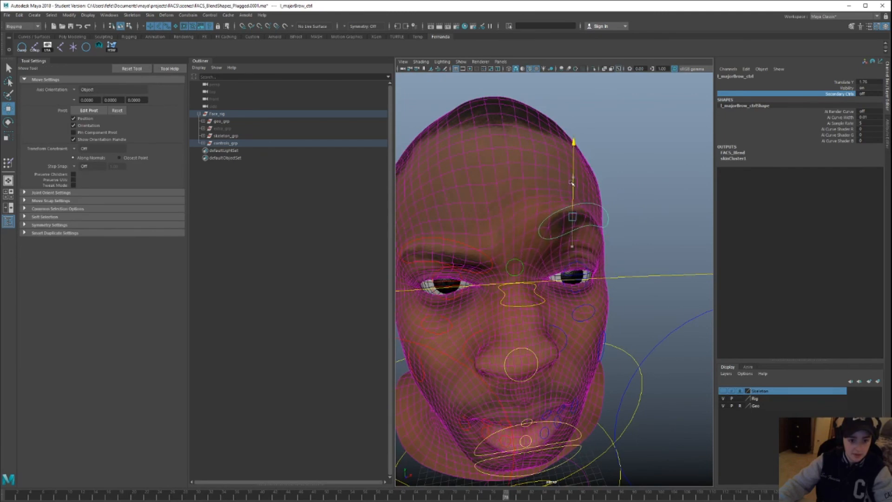
{"action": "left_click_drag", "start_coordinate": [588, 256], "coordinate": [561, 332], "text": "alt"}
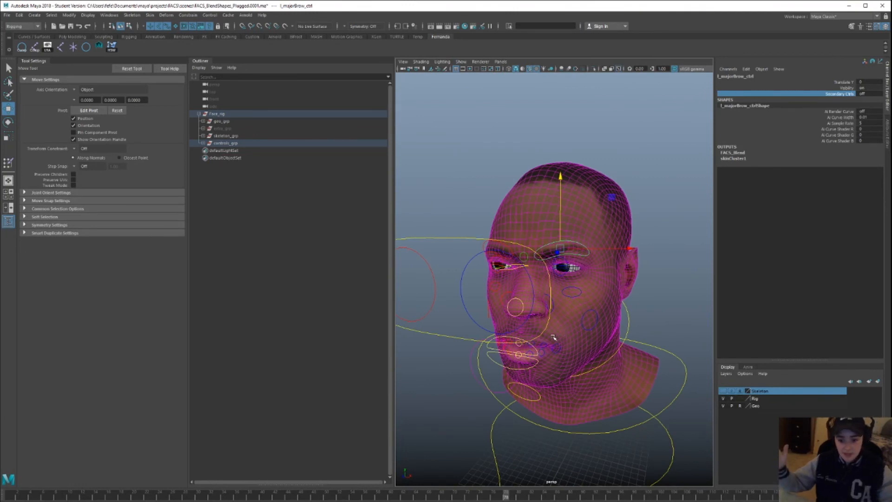